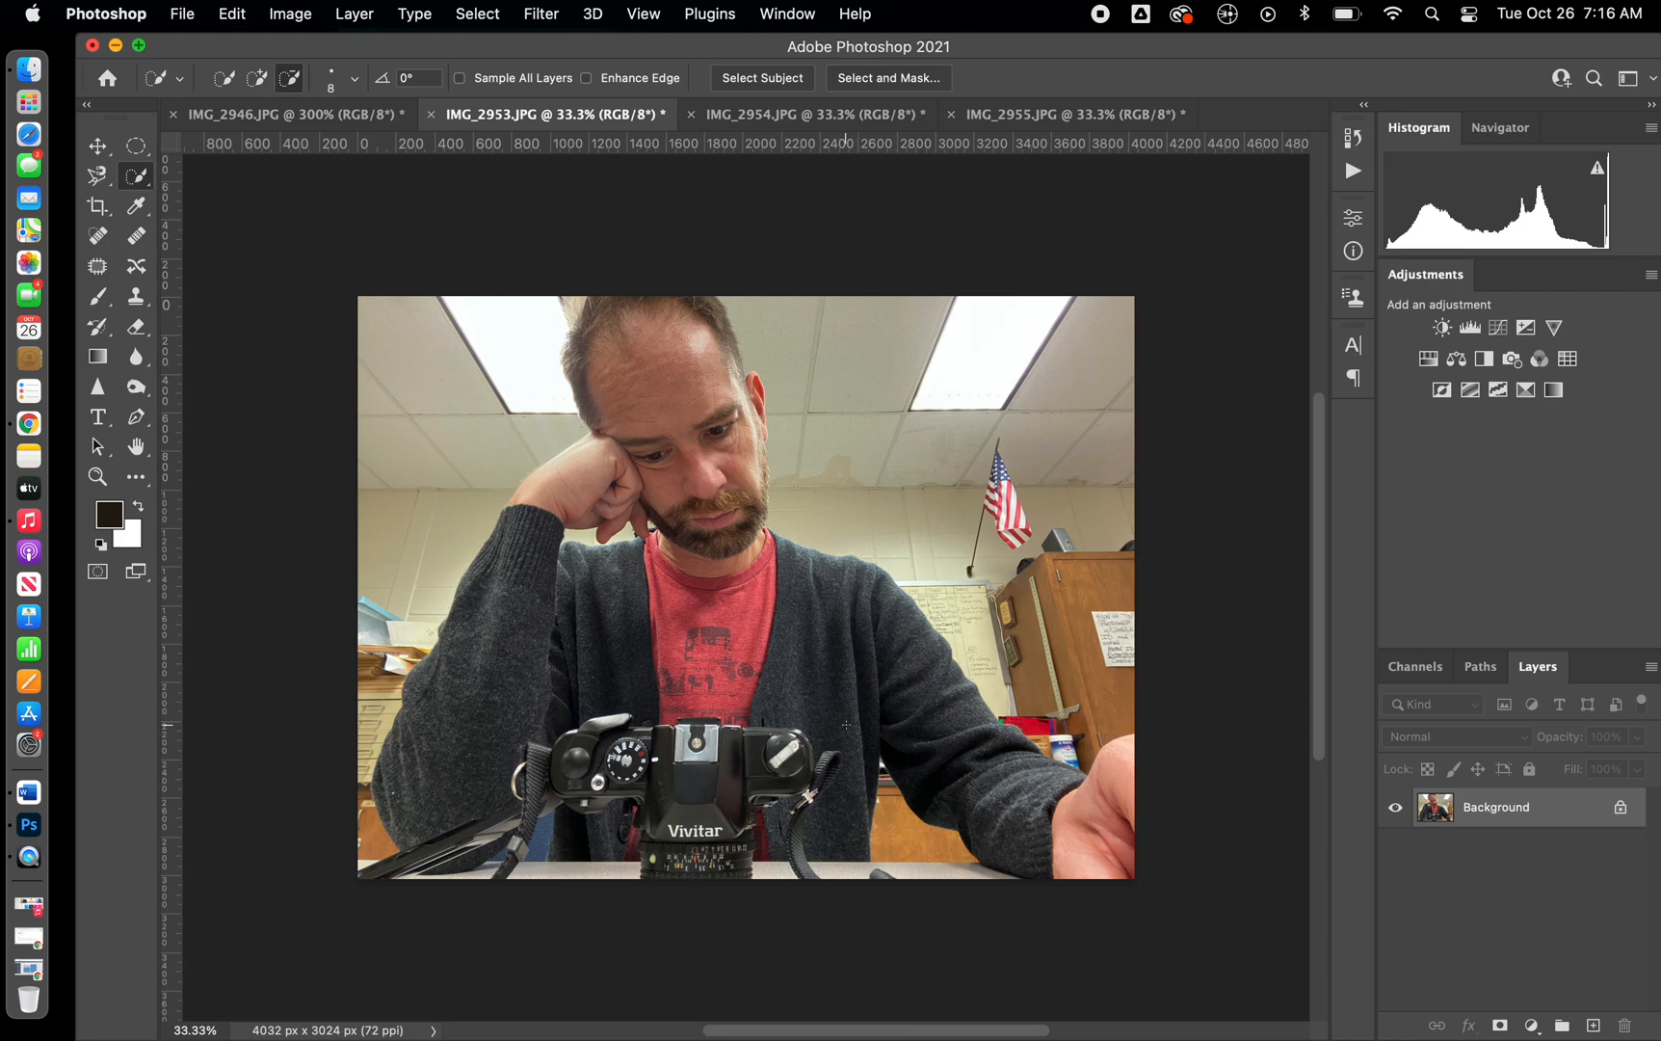
- Copy the entire IMG_2954.JPG photo and paste it into IMG_2953.JPG as a new layer
{"action": "left_click", "coordinate": [755, 122]}
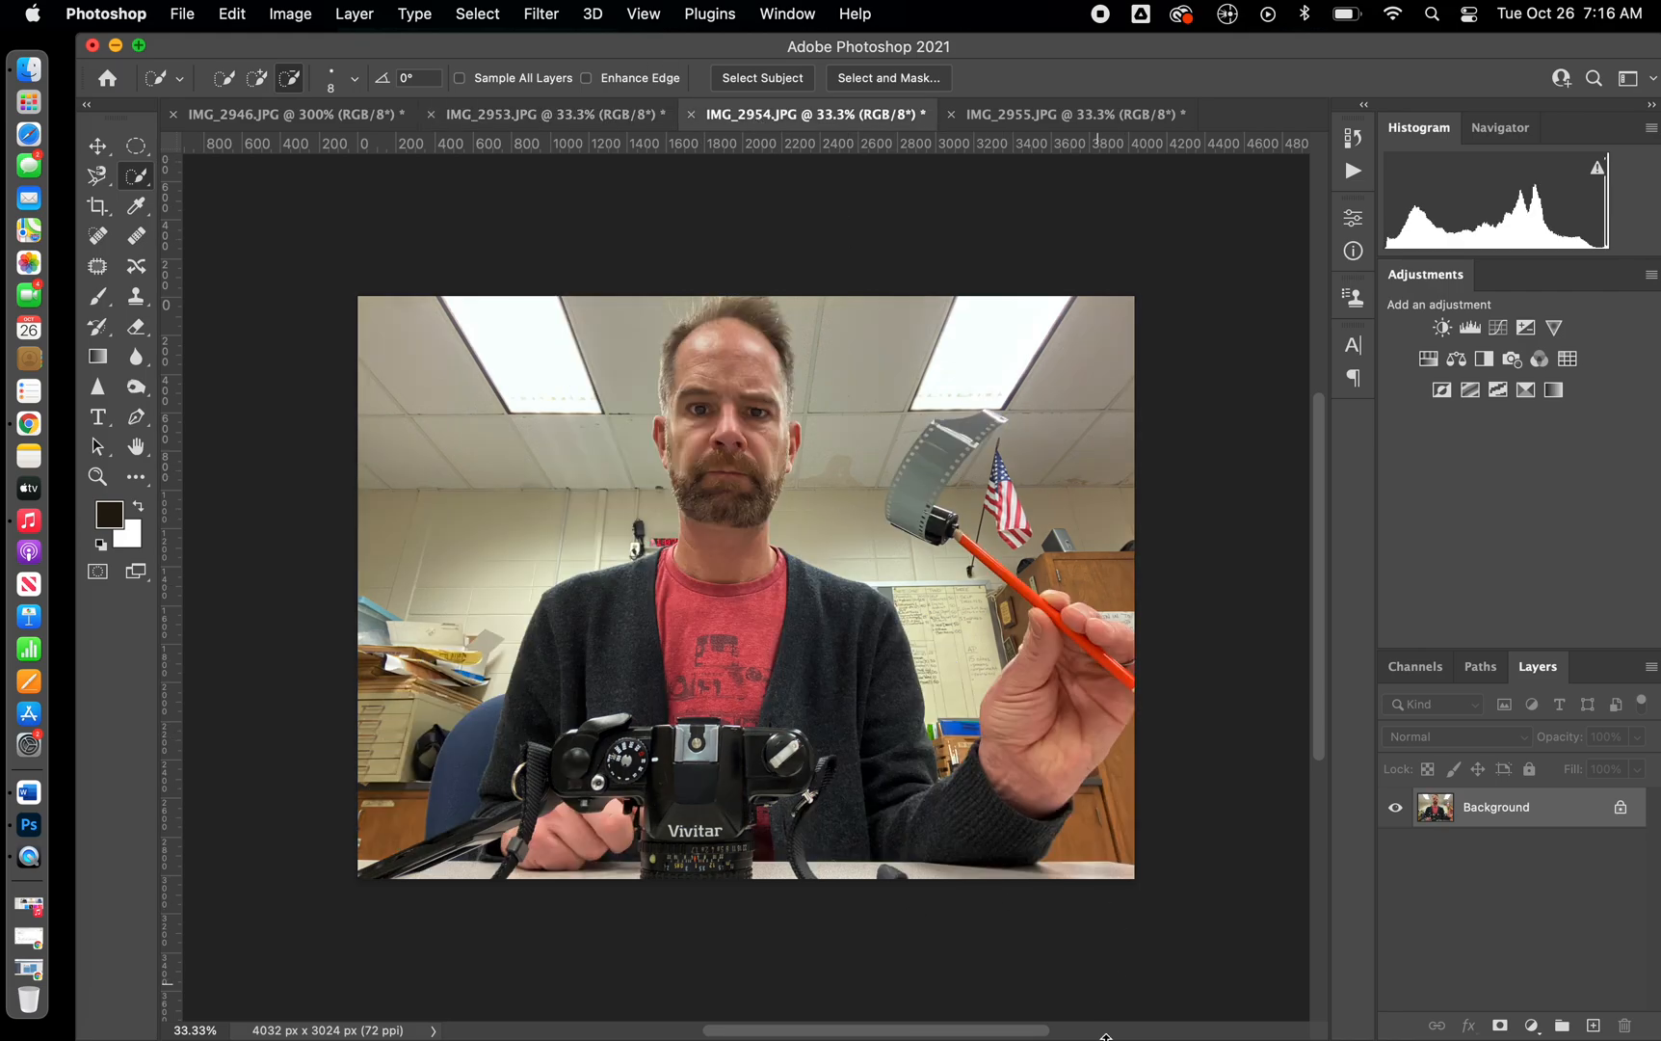
{"action": "left_click", "coordinate": [1046, 112]}
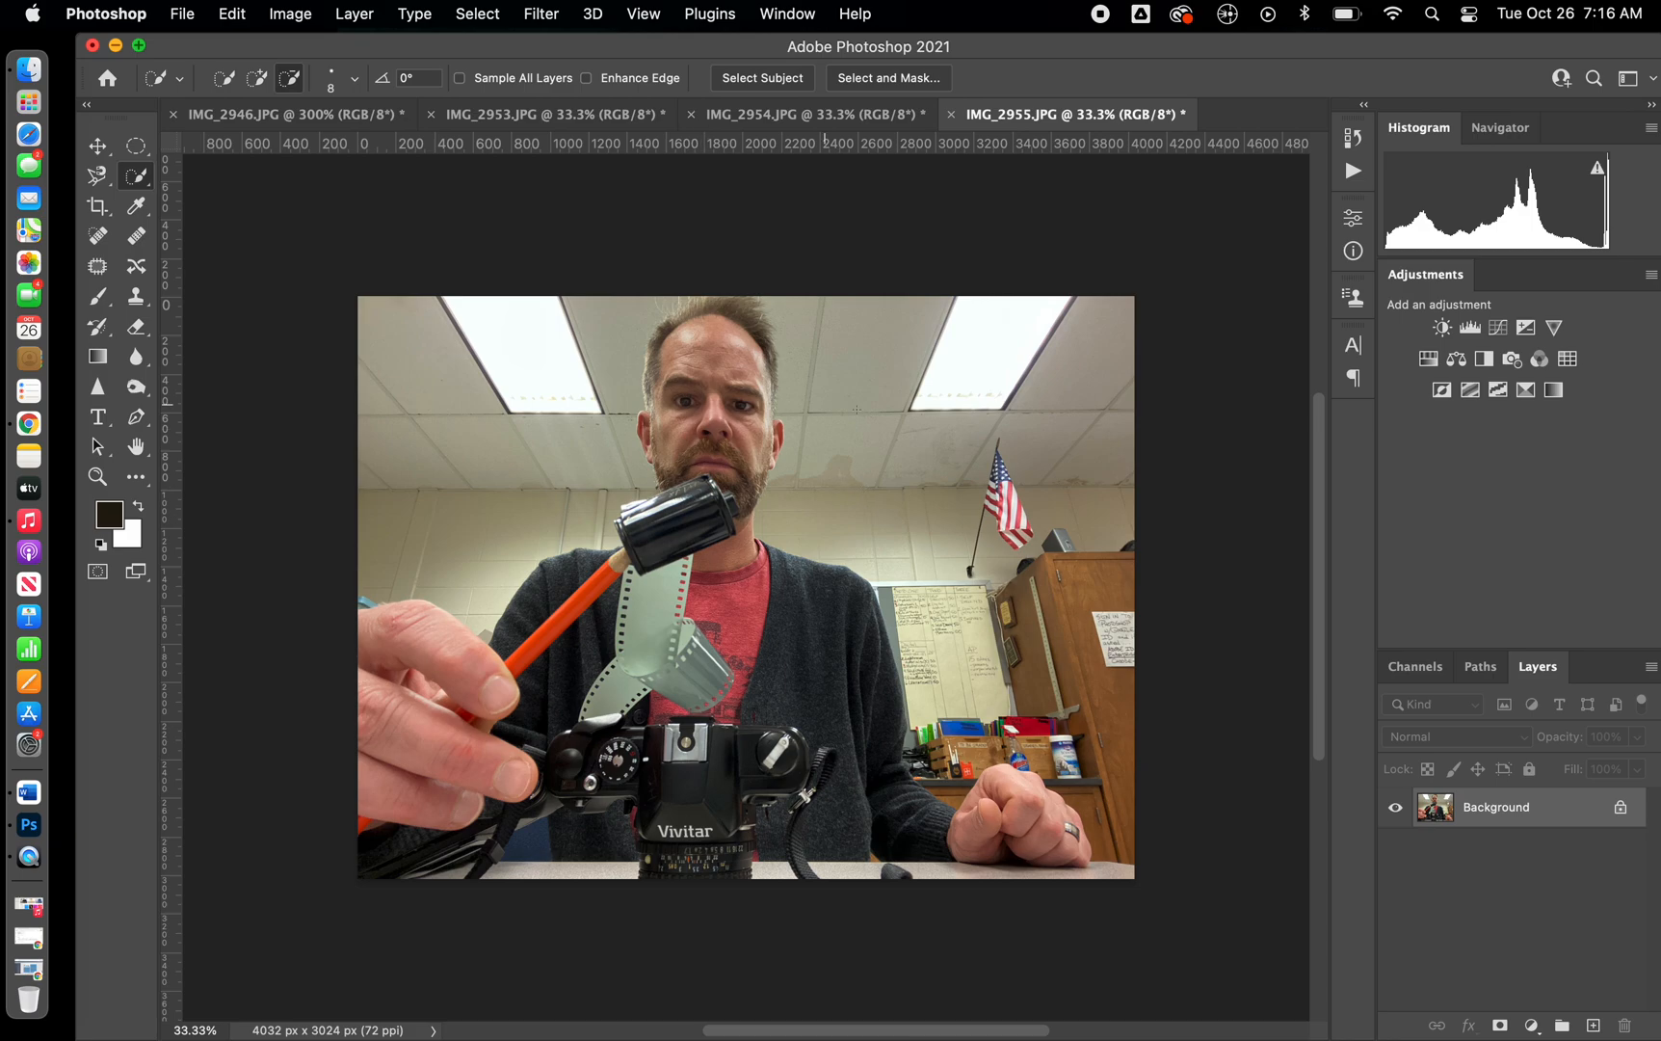
{"action": "left_click", "coordinate": [527, 115]}
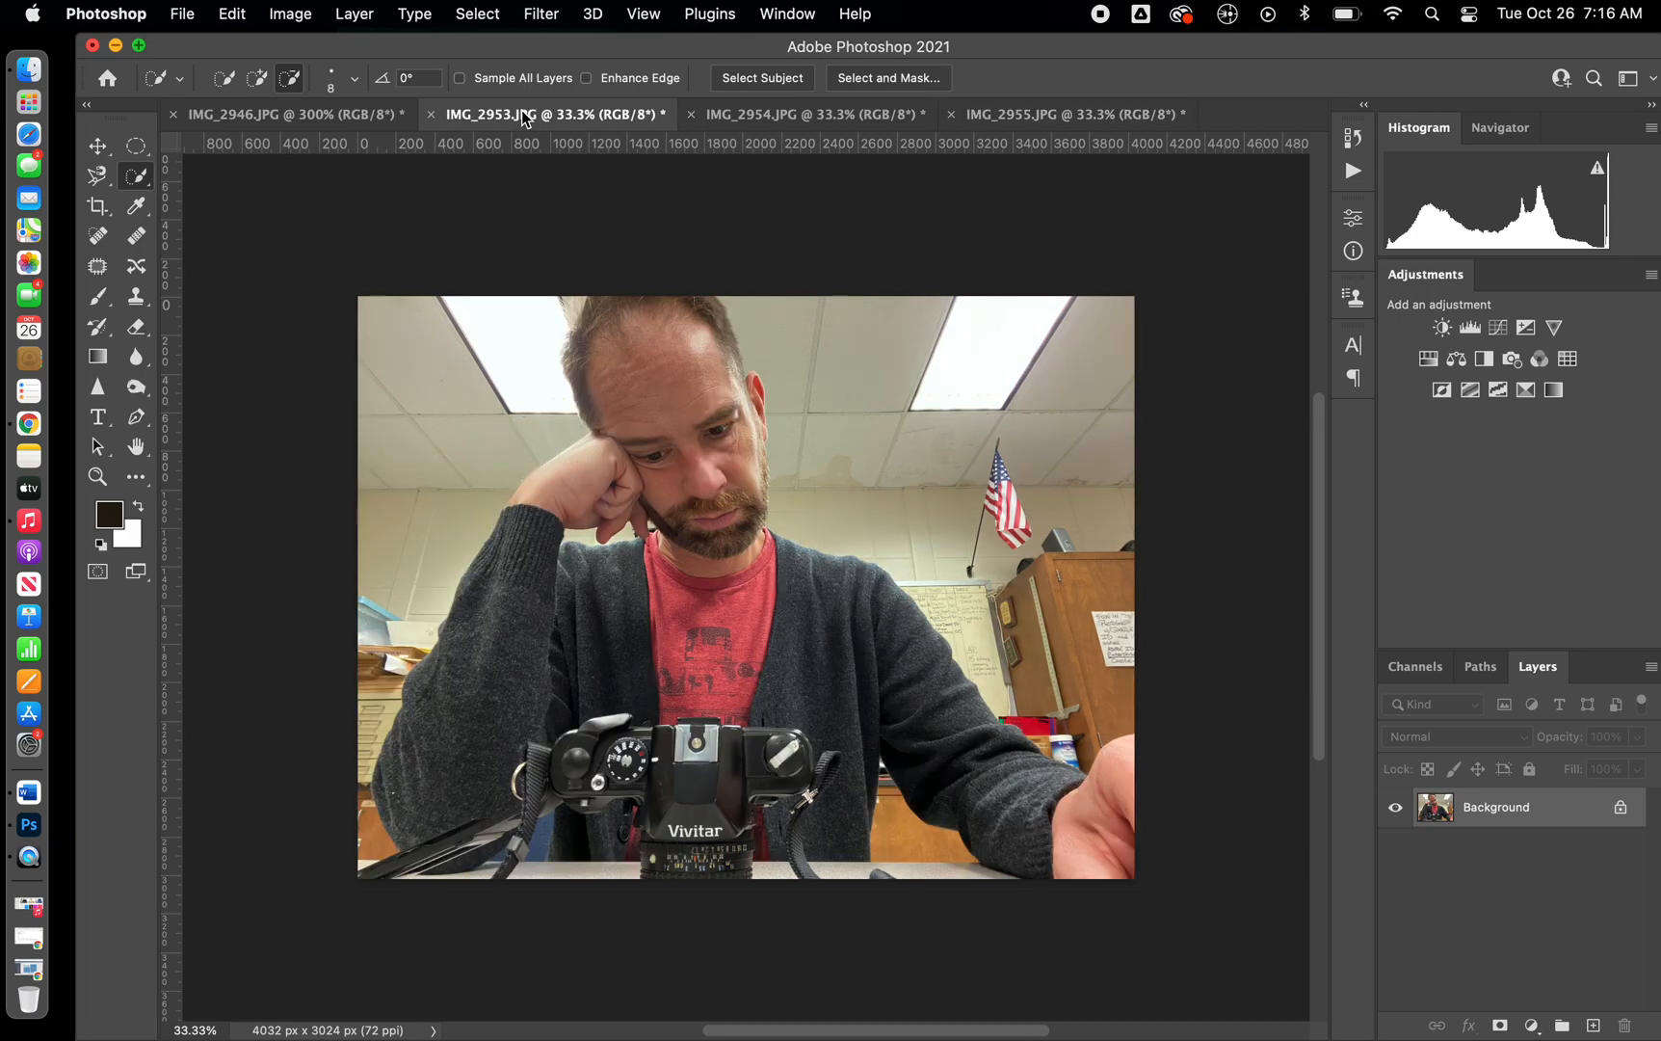
{"action": "left_click", "coordinate": [785, 115]}
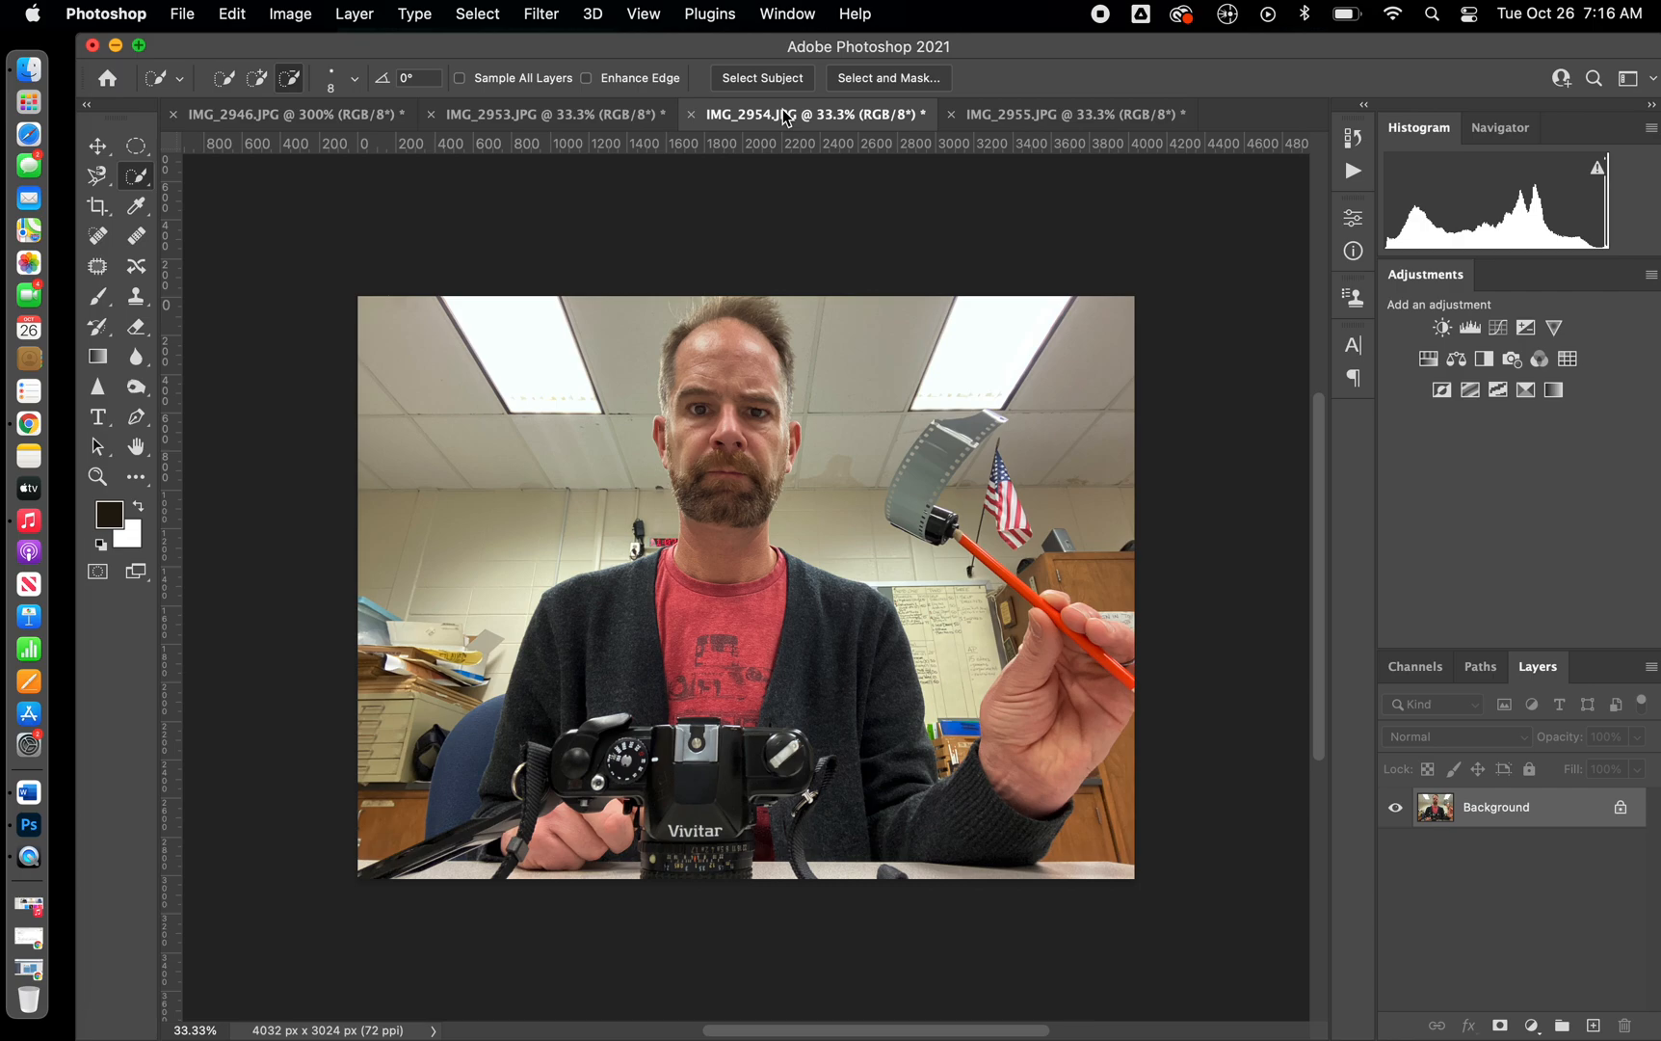
{"action": "key", "text": "super+a"}
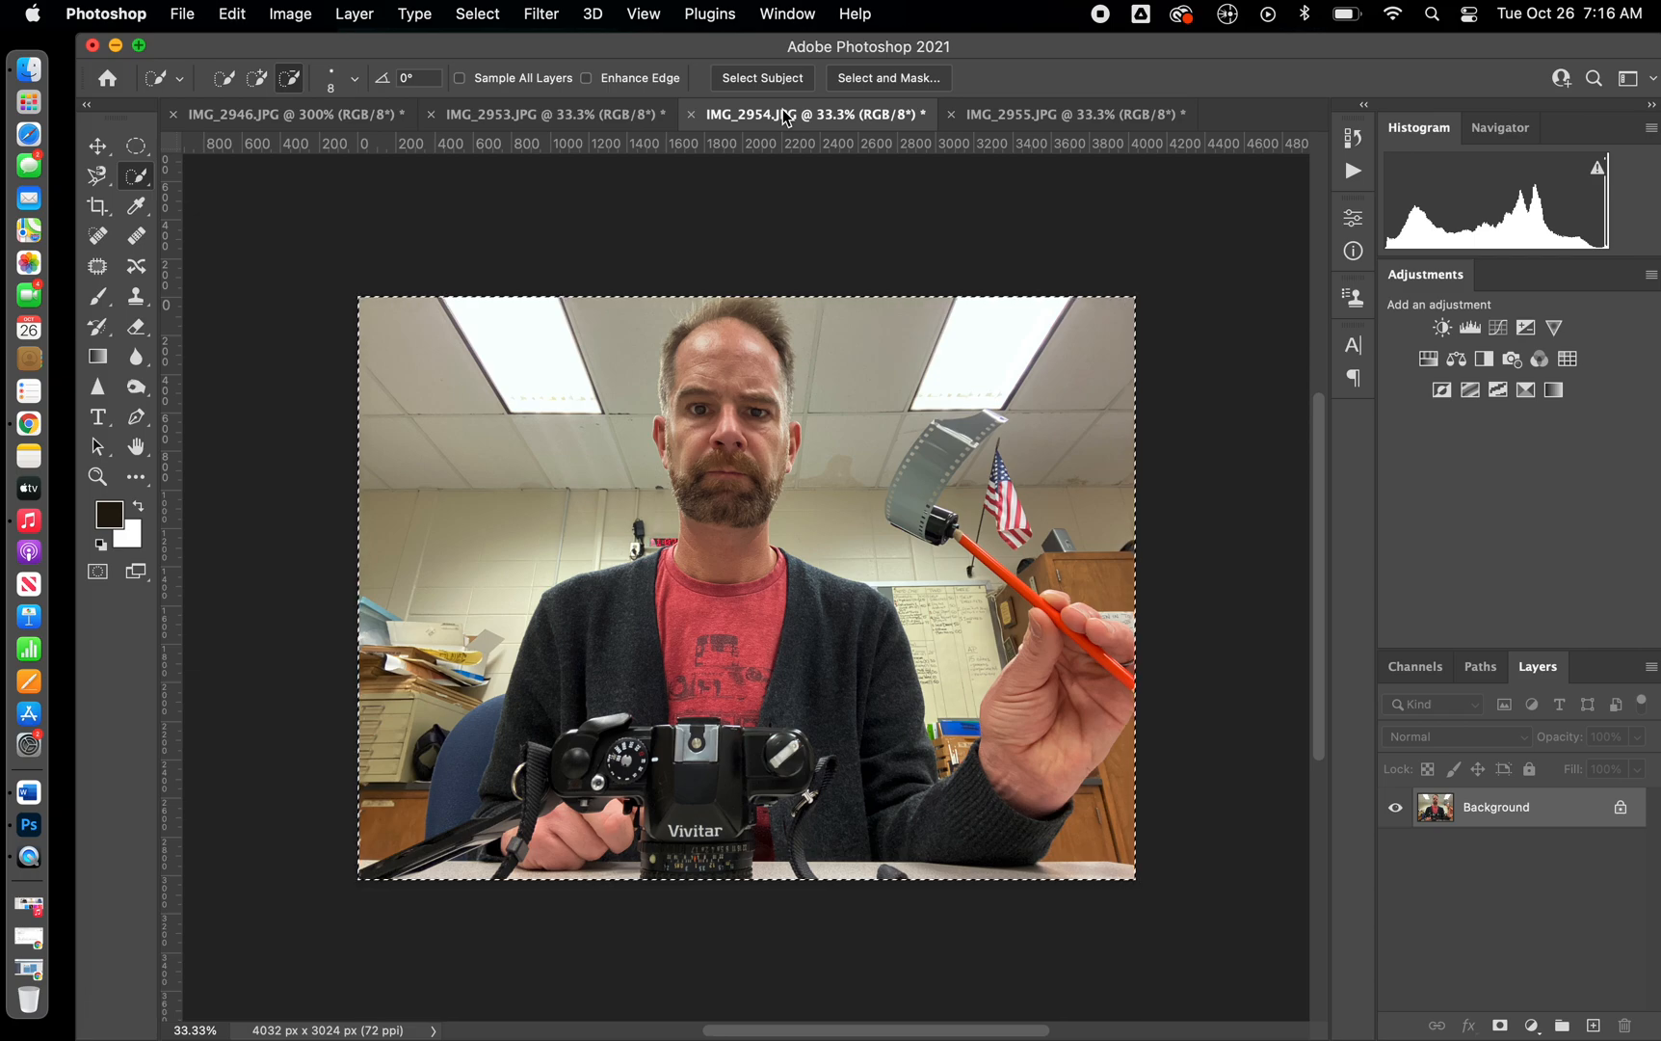
{"action": "left_click", "coordinate": [540, 116]}
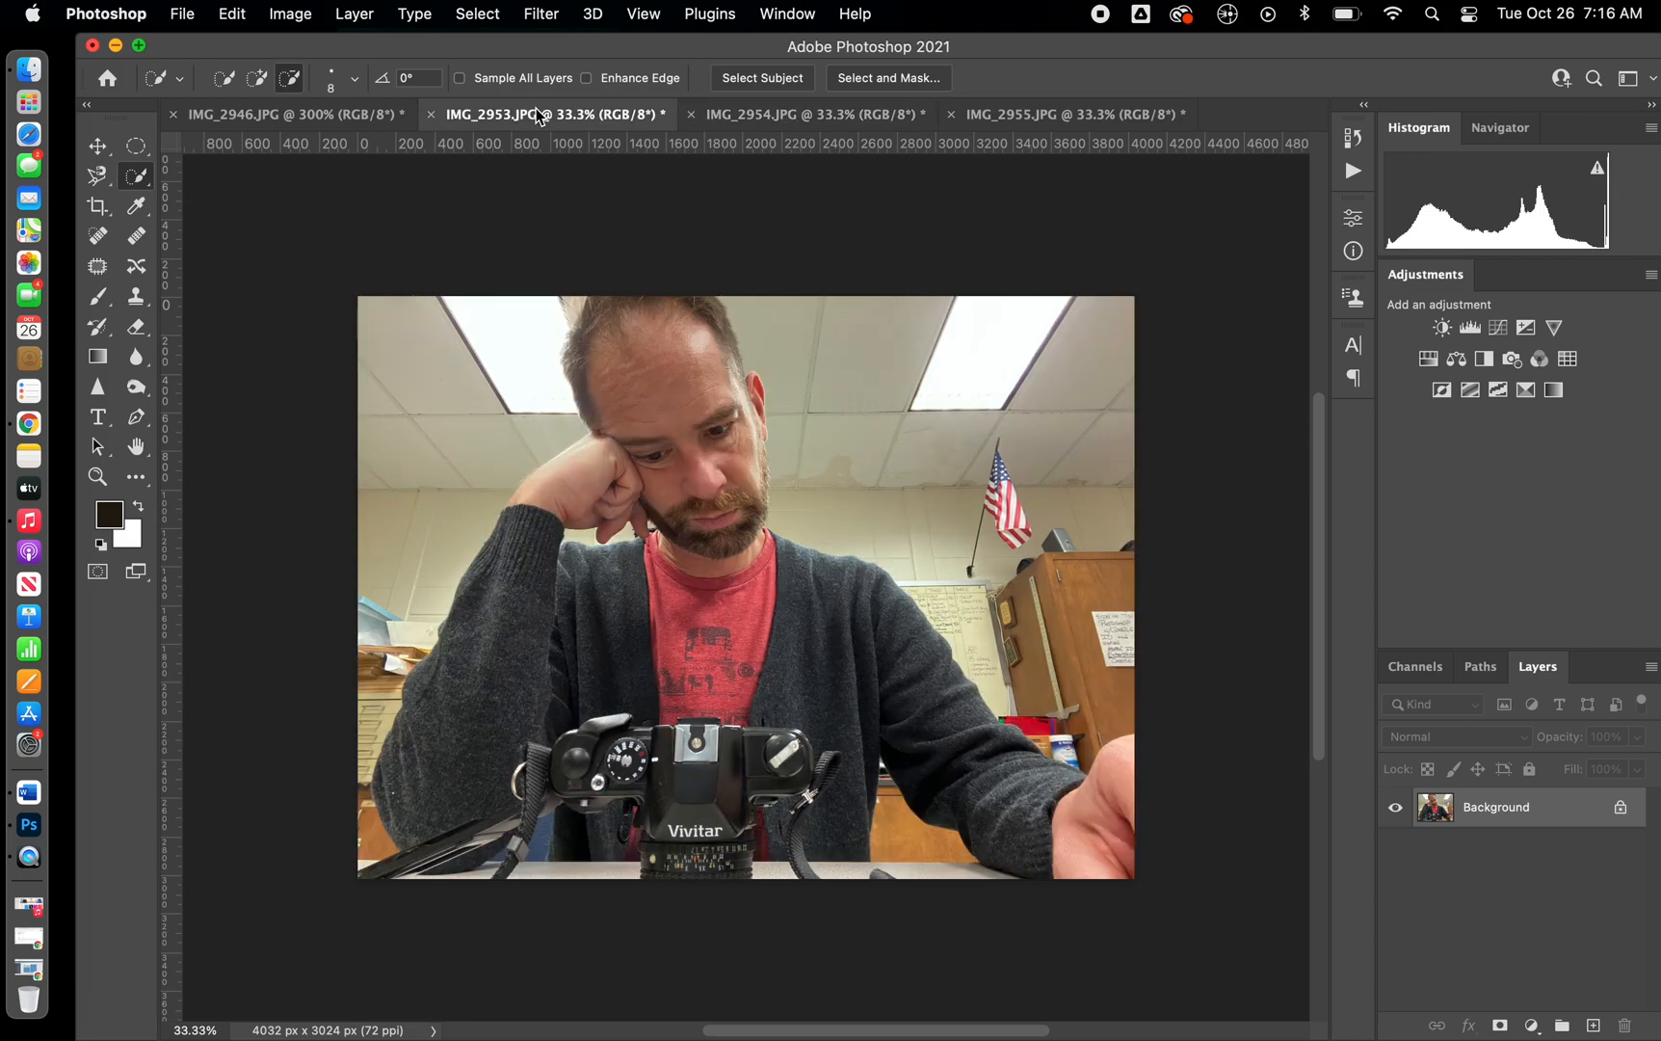
{"action": "key", "text": "super+v"}
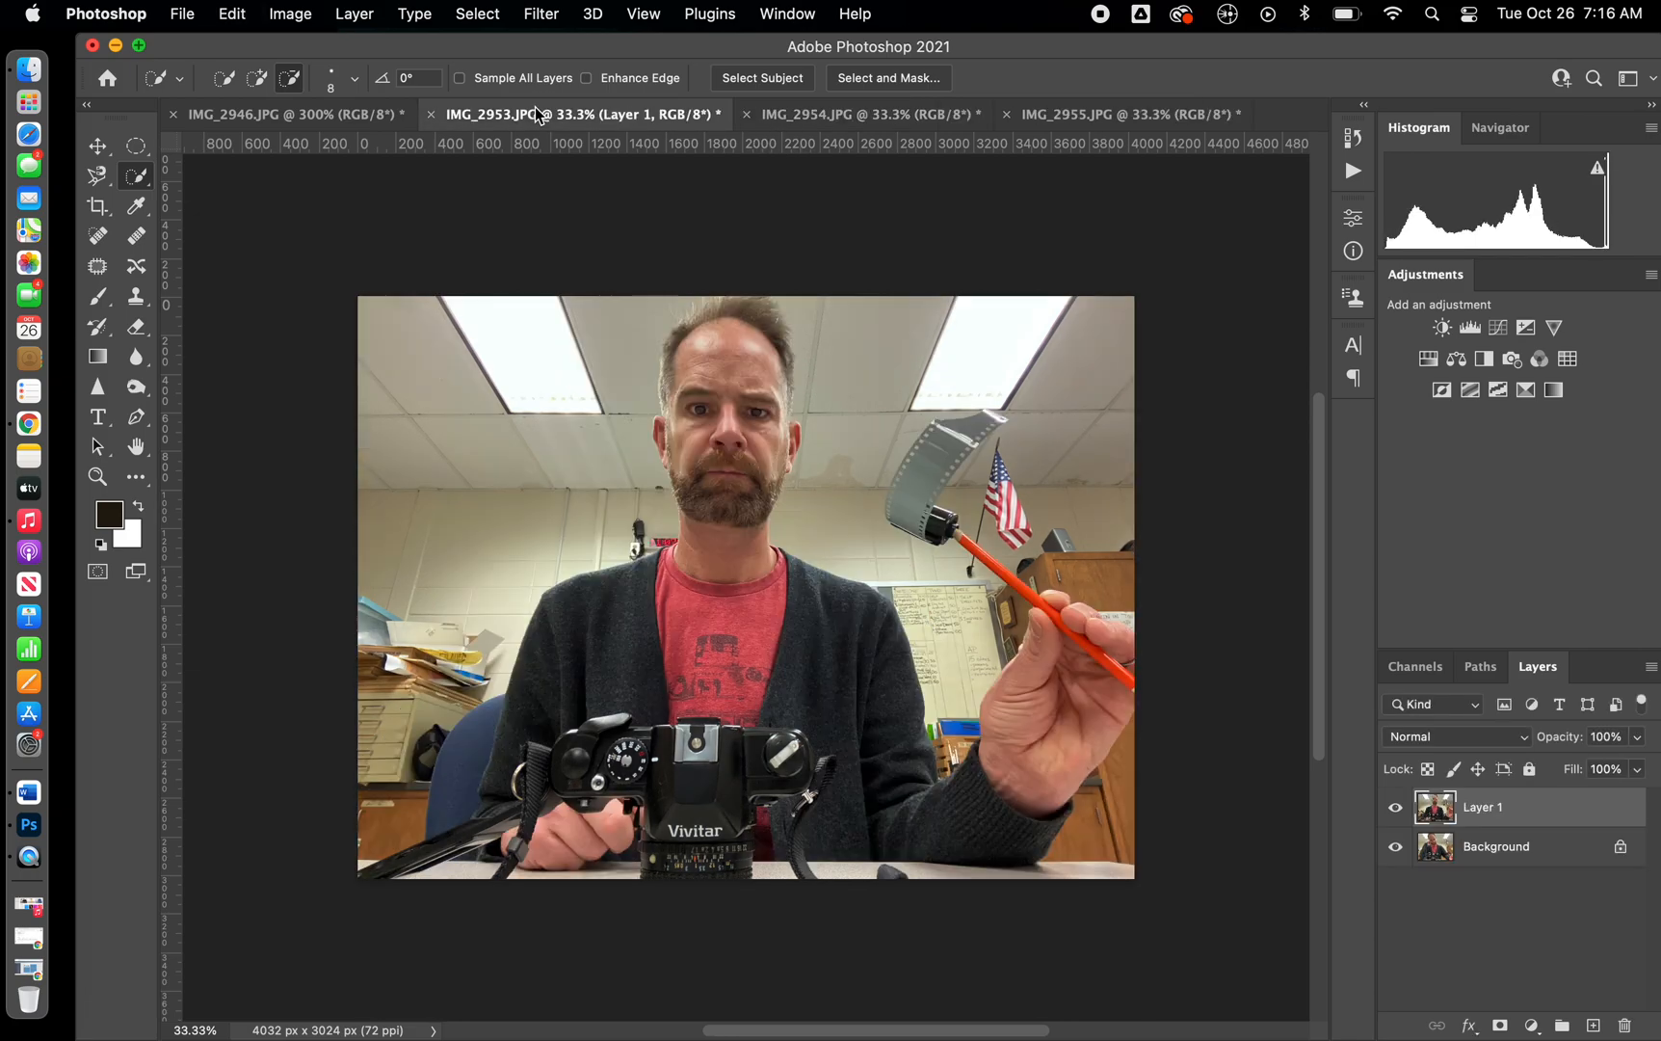
- Close IMG_2954.JPG, and paste the entire IMG_2955.JPG photo into IMG_2953.JPG as another layer
{"action": "left_click", "coordinate": [805, 118]}
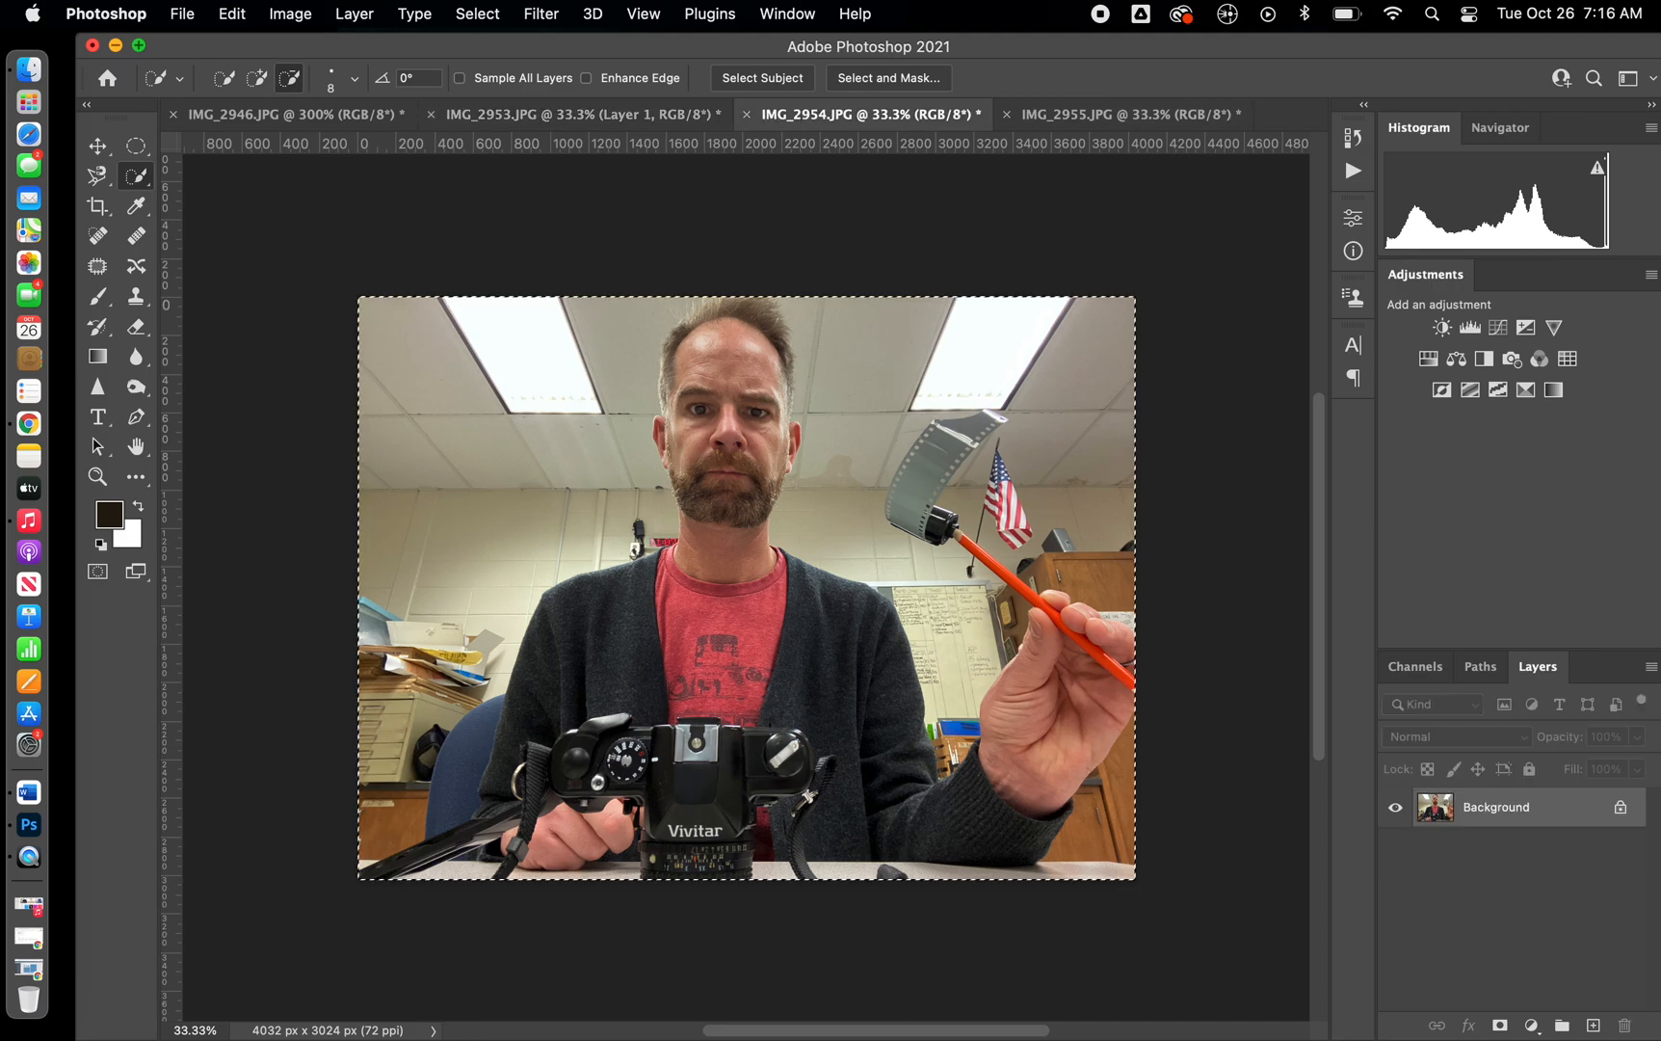
{"action": "left_click", "coordinate": [747, 115]}
{"action": "left_click", "coordinate": [825, 118]}
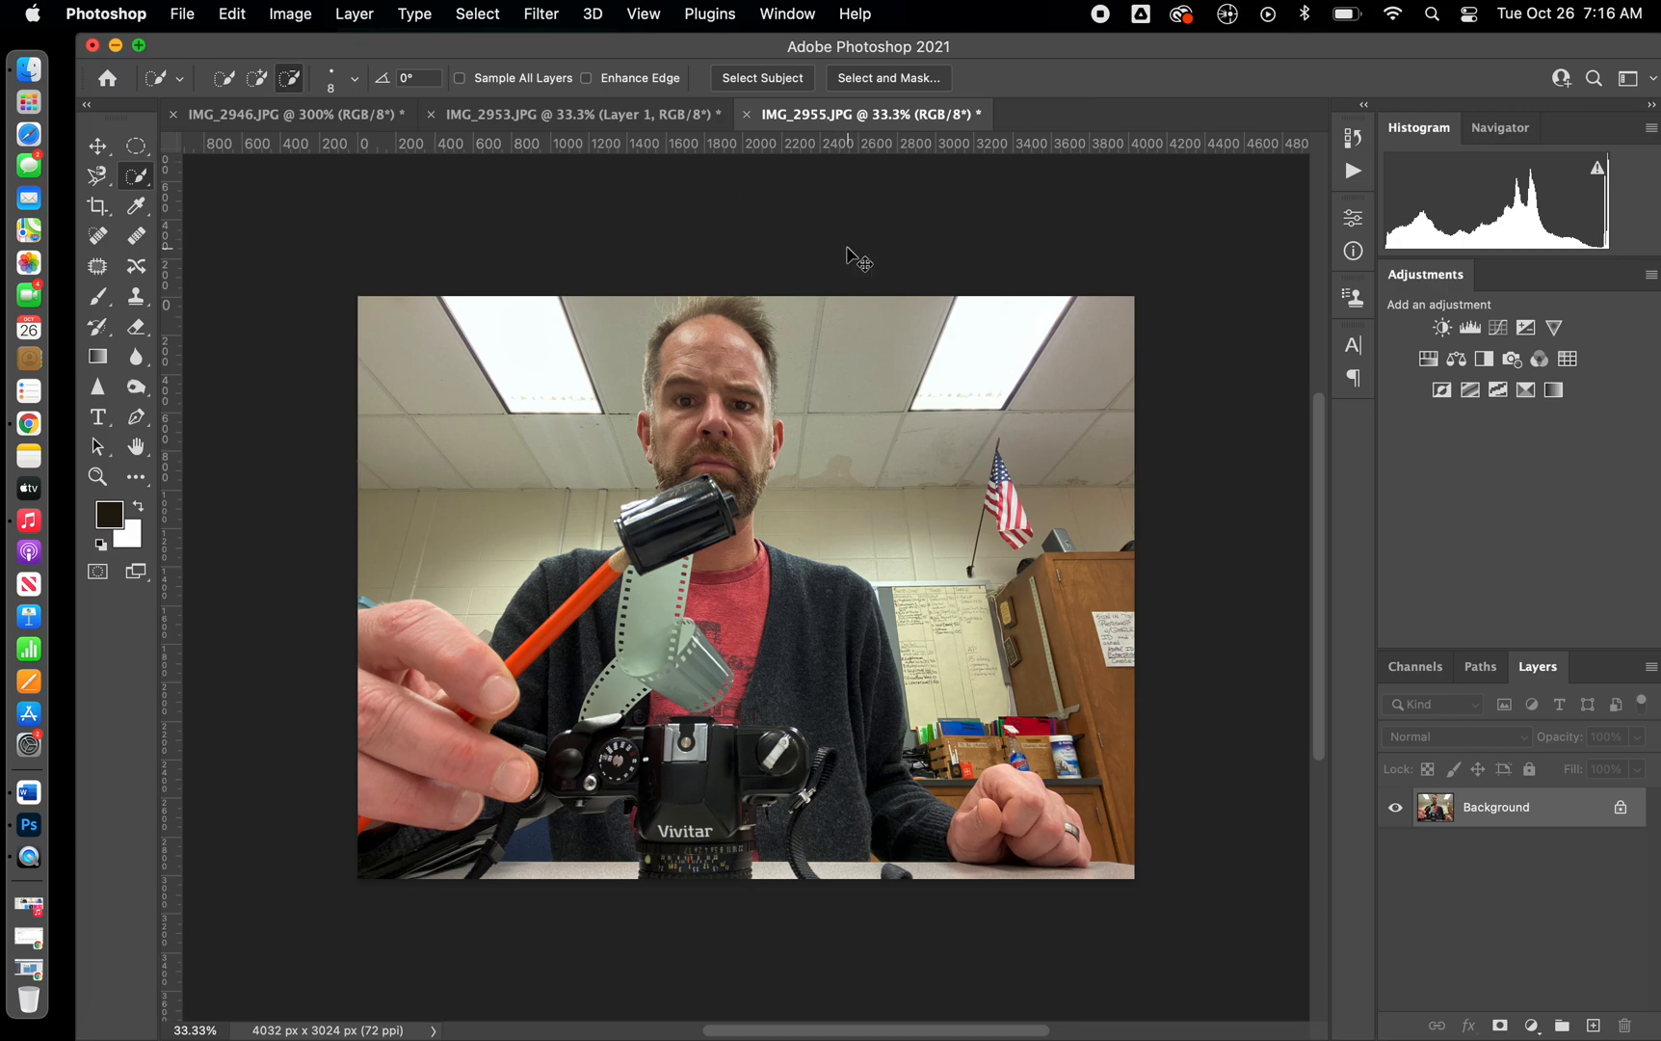
{"action": "key", "text": "super+a"}
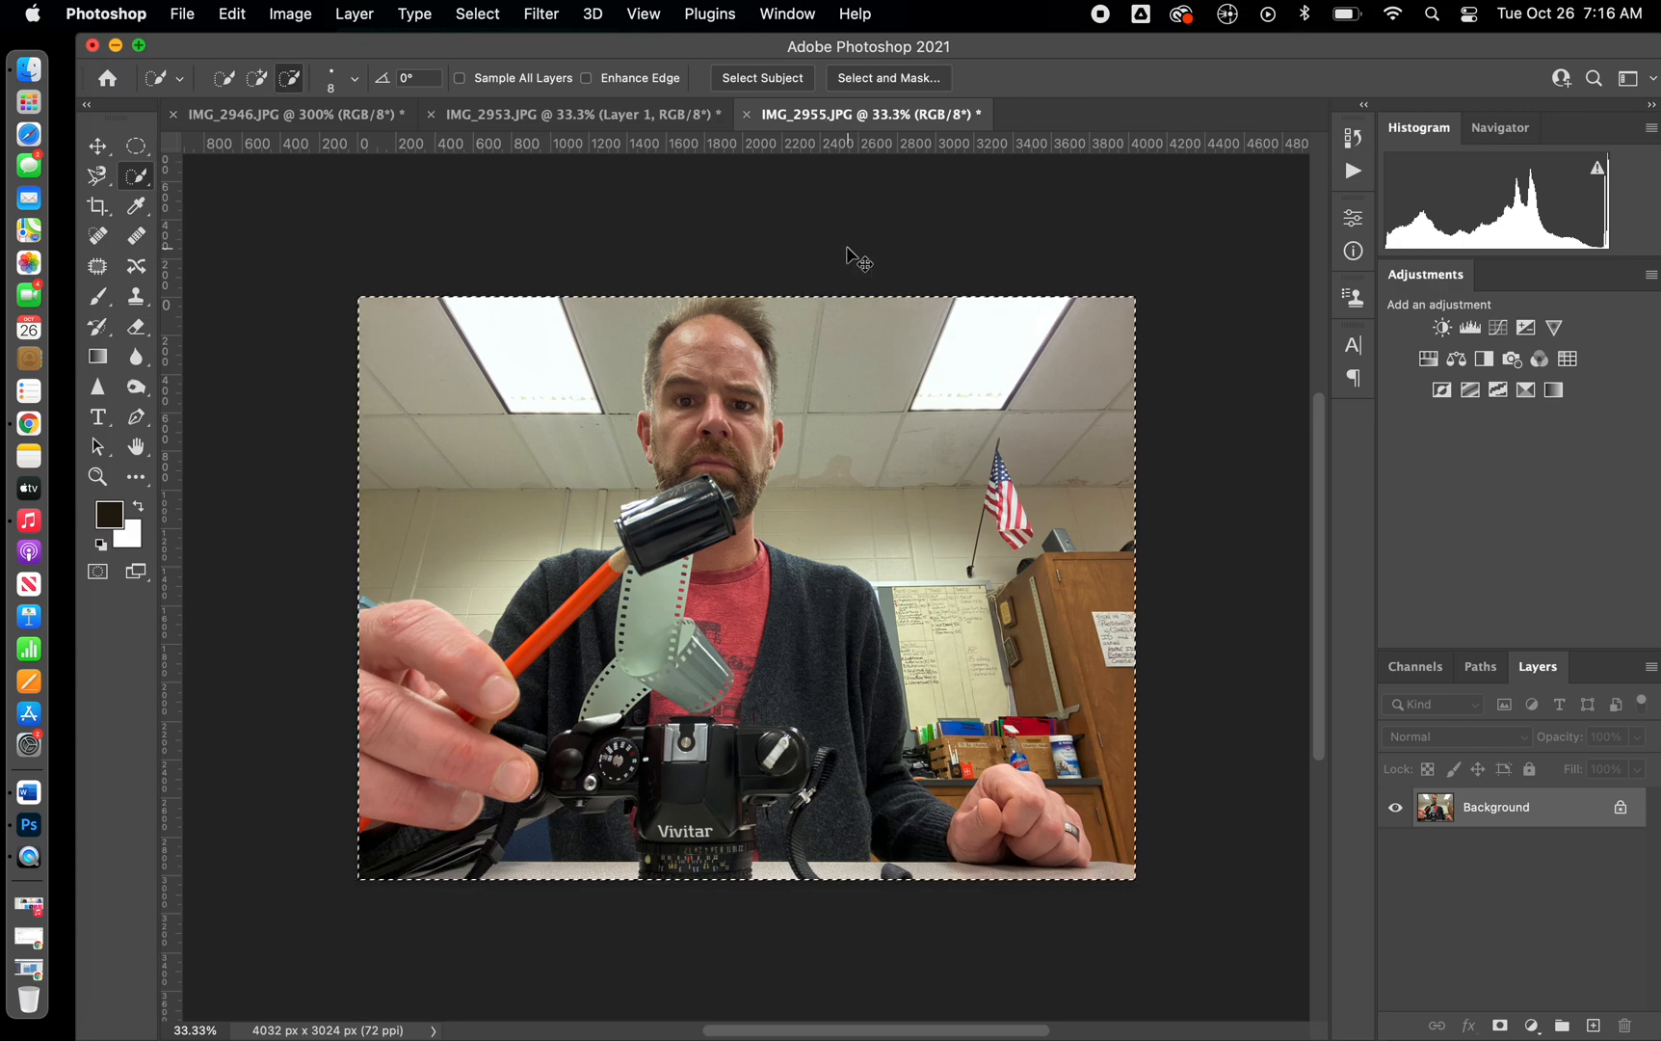
{"action": "left_click", "coordinate": [612, 121]}
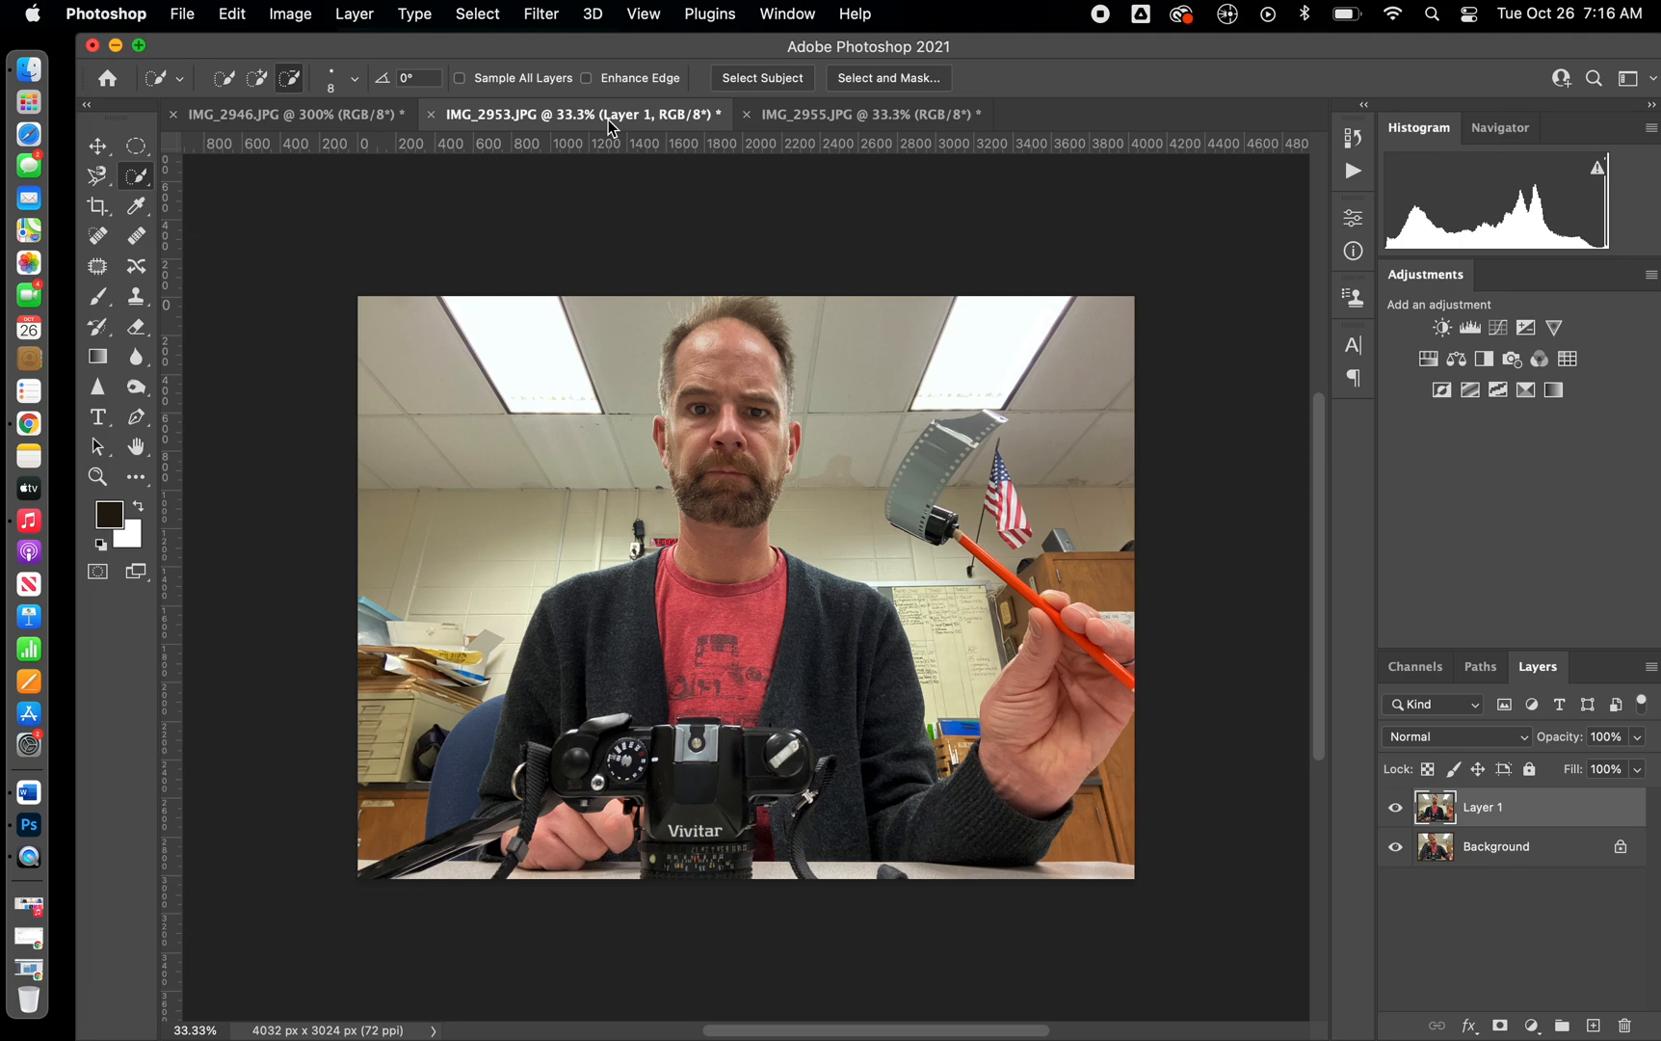
{"action": "key", "text": "super+v"}
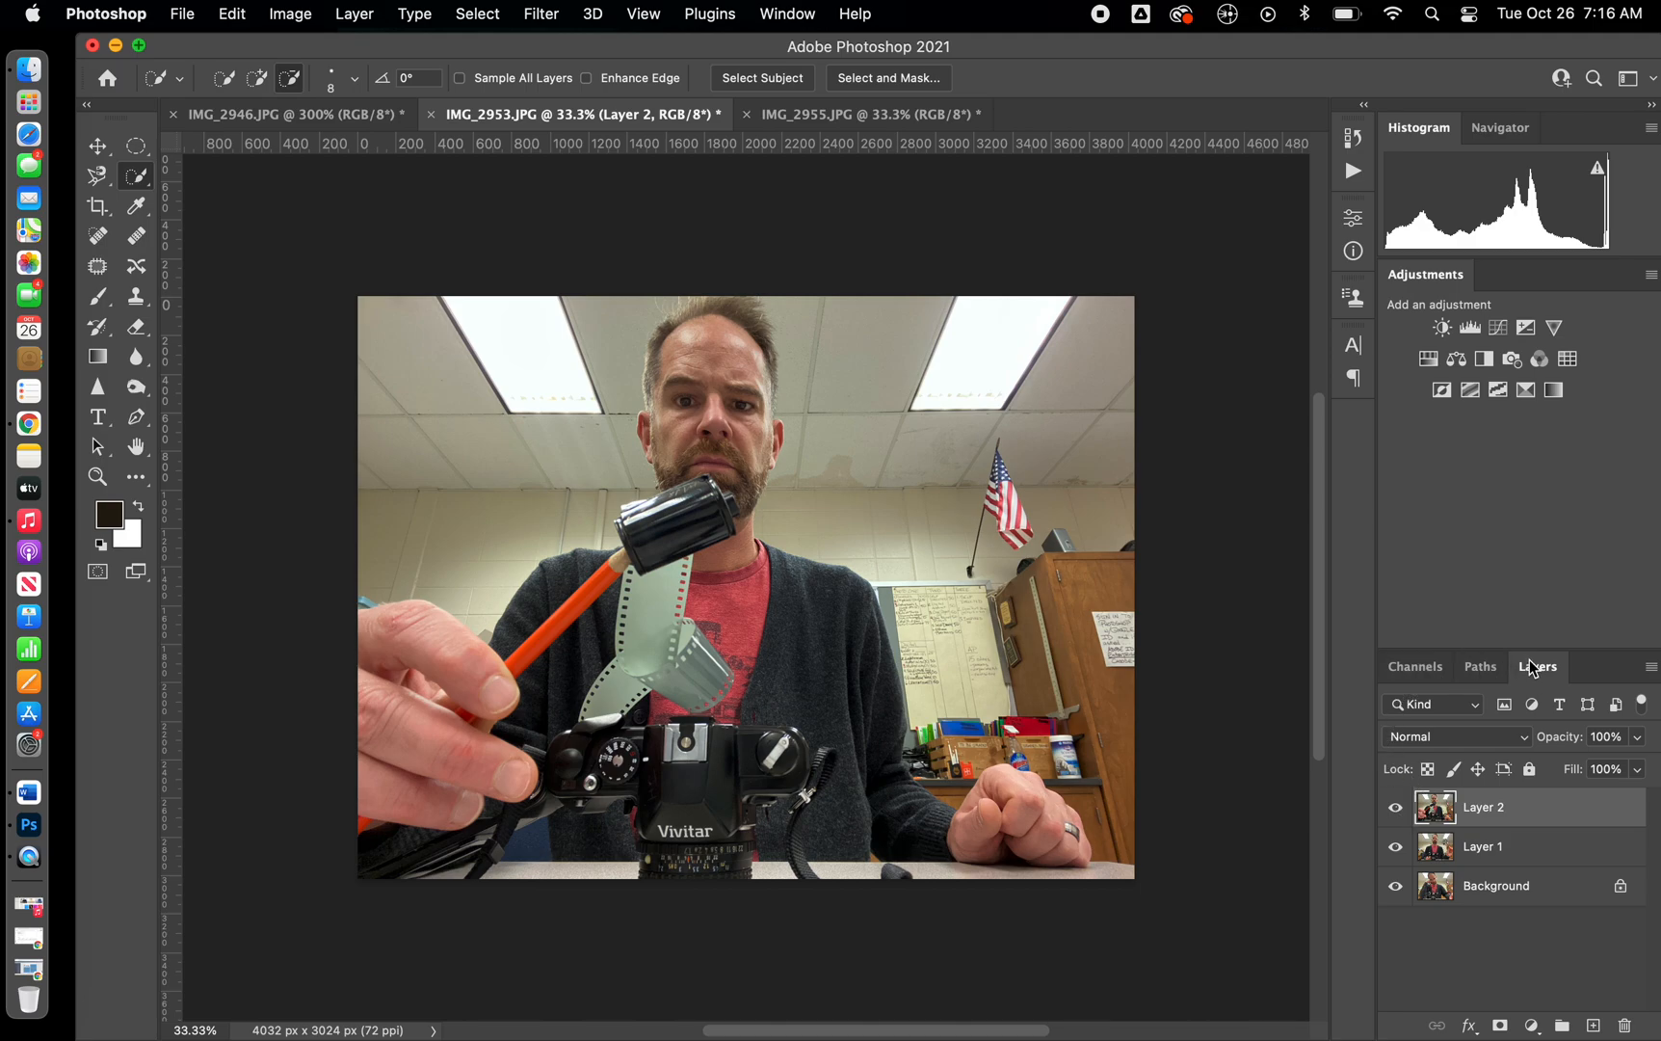
- Undock the Layers panel beside the photo and check Layer 2 by toggling its visibility off and on
{"action": "left_click_drag", "start_coordinate": [1543, 674], "coordinate": [1187, 262]}
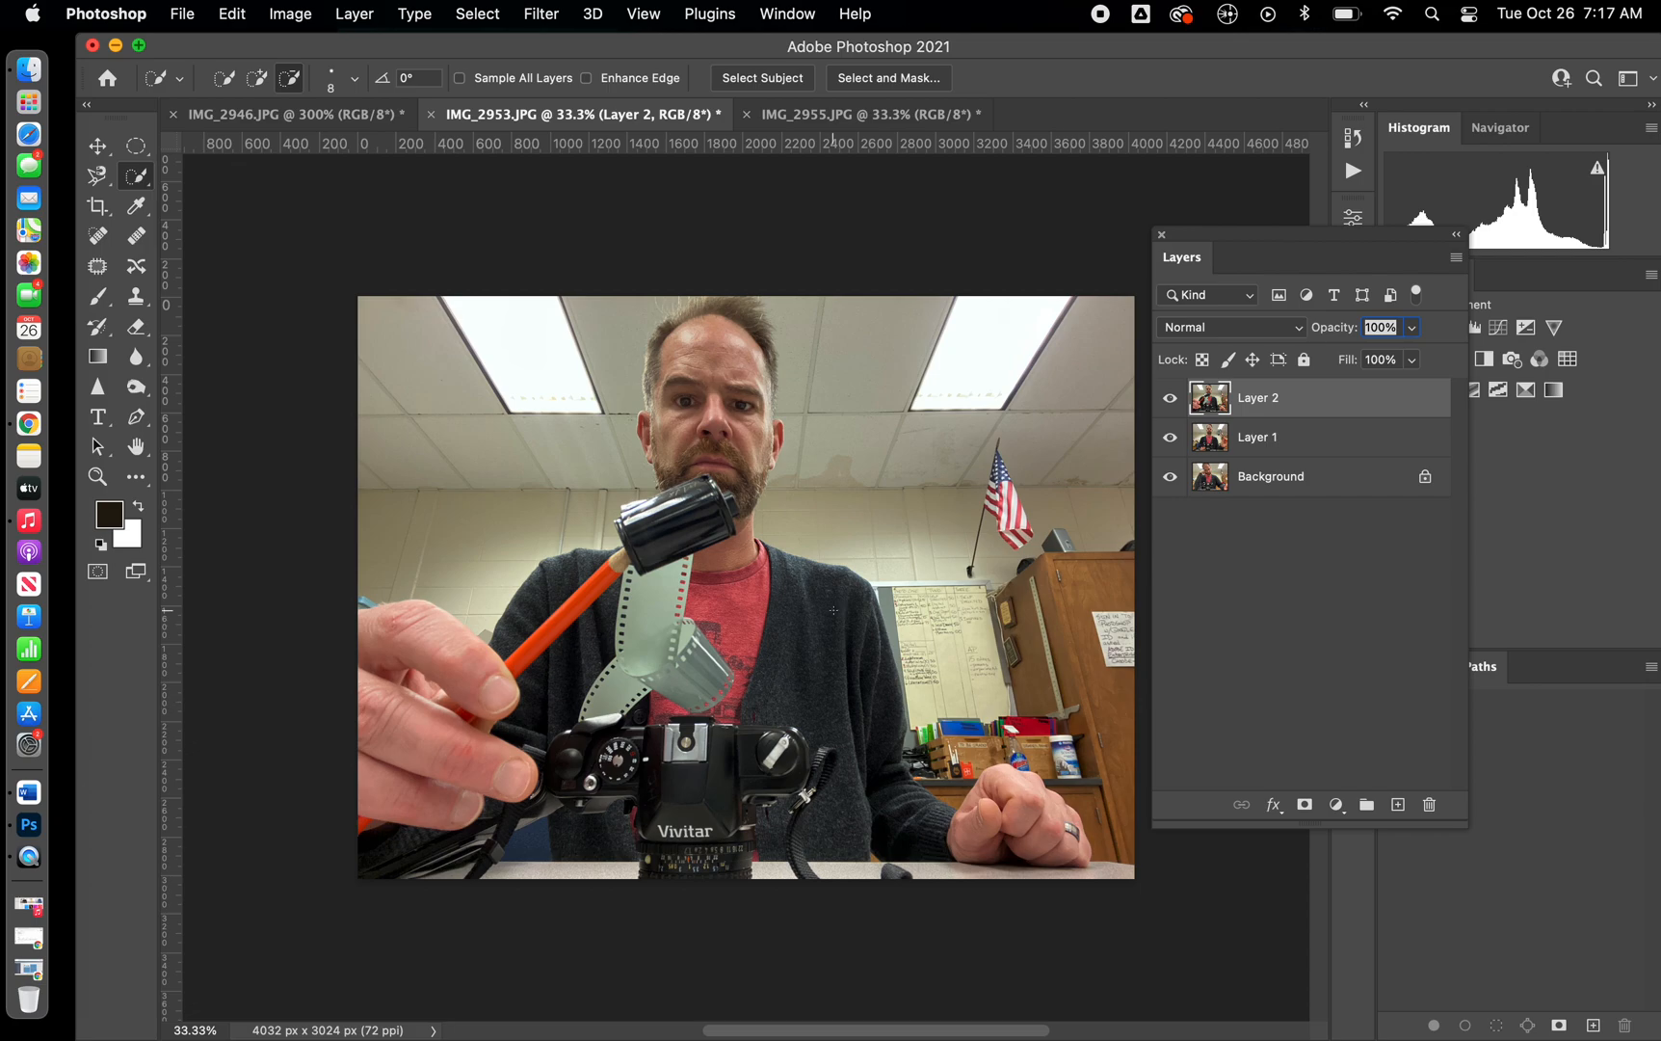
{"action": "left_click", "coordinate": [1170, 398]}
{"action": "left_click", "coordinate": [1169, 399]}
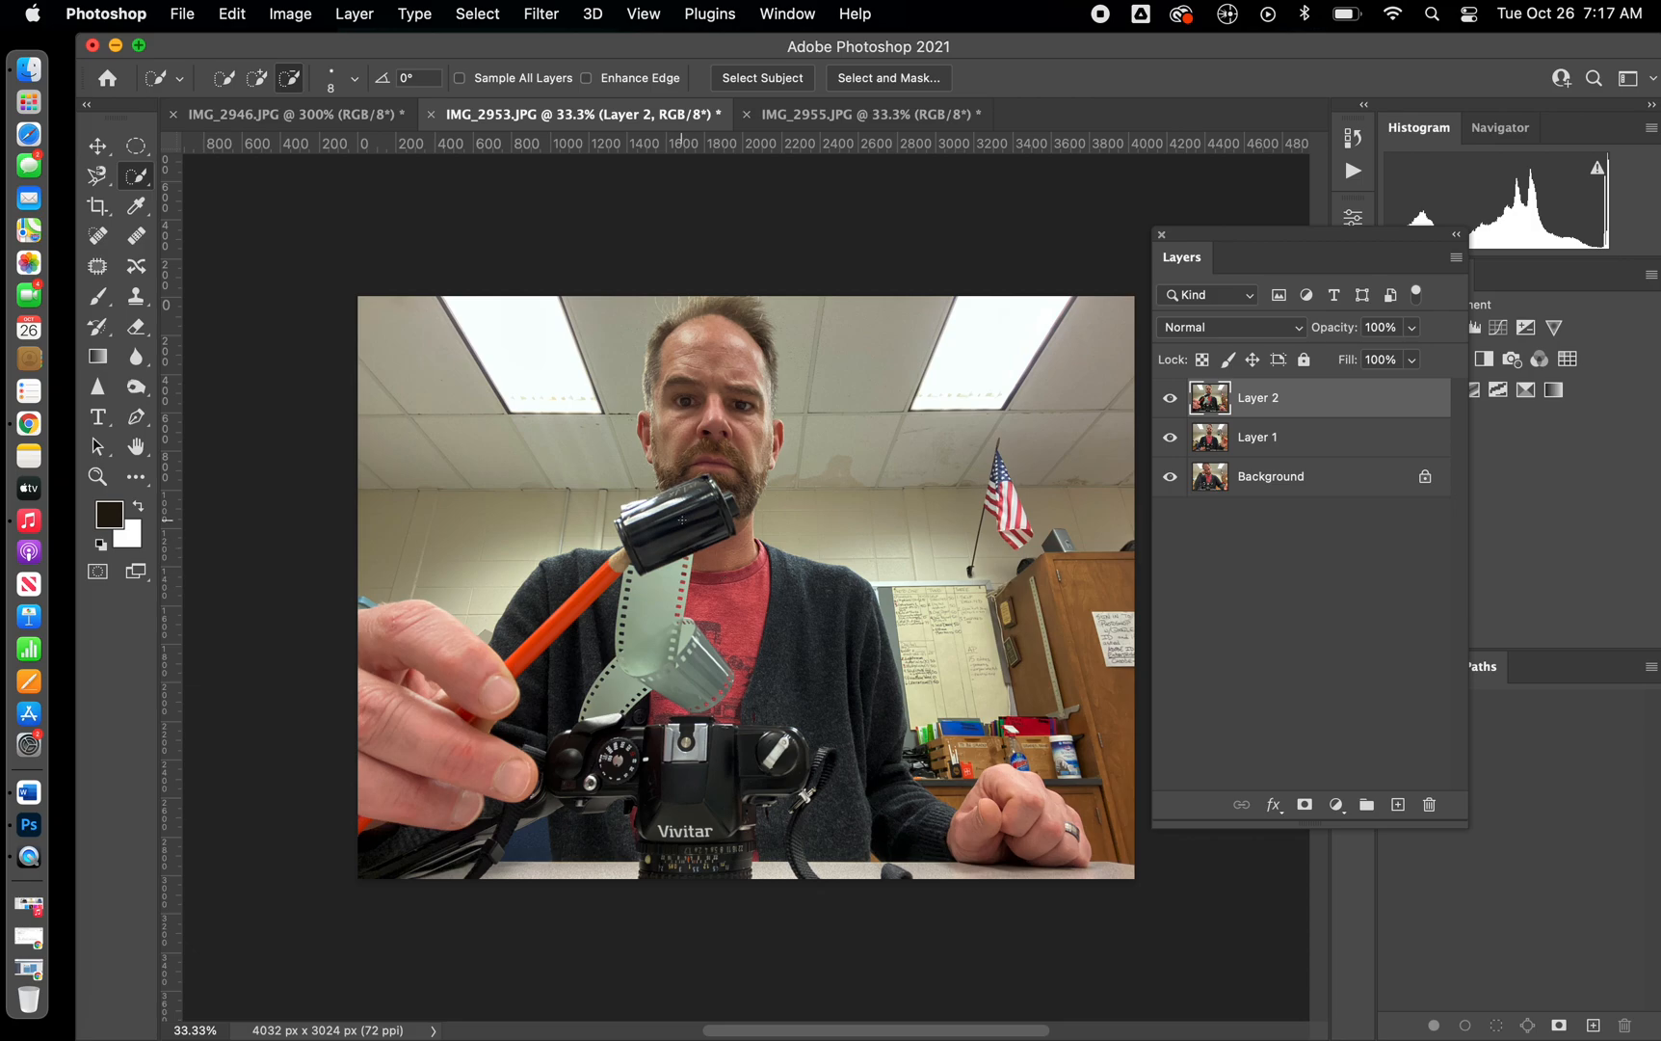
- Select the black film canister and the film strip hanging below it on Layer 2 with the Quick Selection tool
{"action": "left_click", "coordinate": [256, 78]}
{"action": "mouse_move", "coordinate": [681, 504]}
{"action": "left_mouse_down"}
{"action": "mouse_move", "coordinate": [633, 517]}
{"action": "mouse_move", "coordinate": [665, 517]}
{"action": "left_mouse_up"}
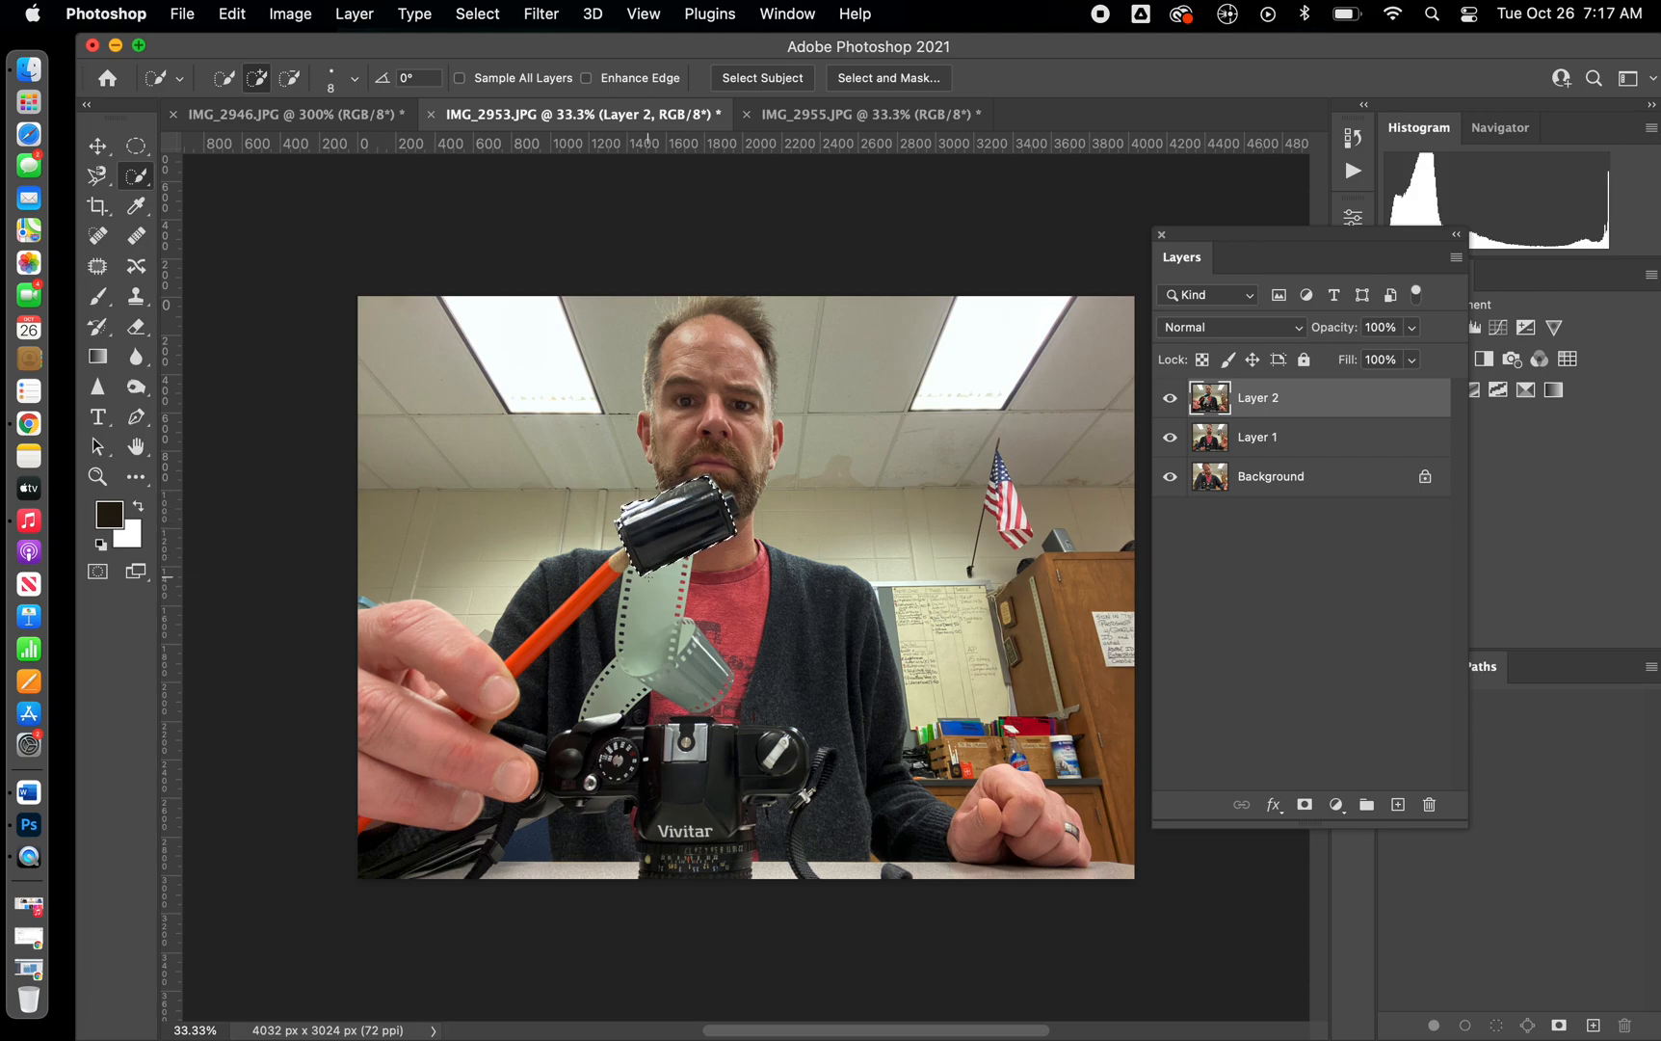
{"action": "left_click_drag", "start_coordinate": [654, 537], "coordinate": [644, 624]}
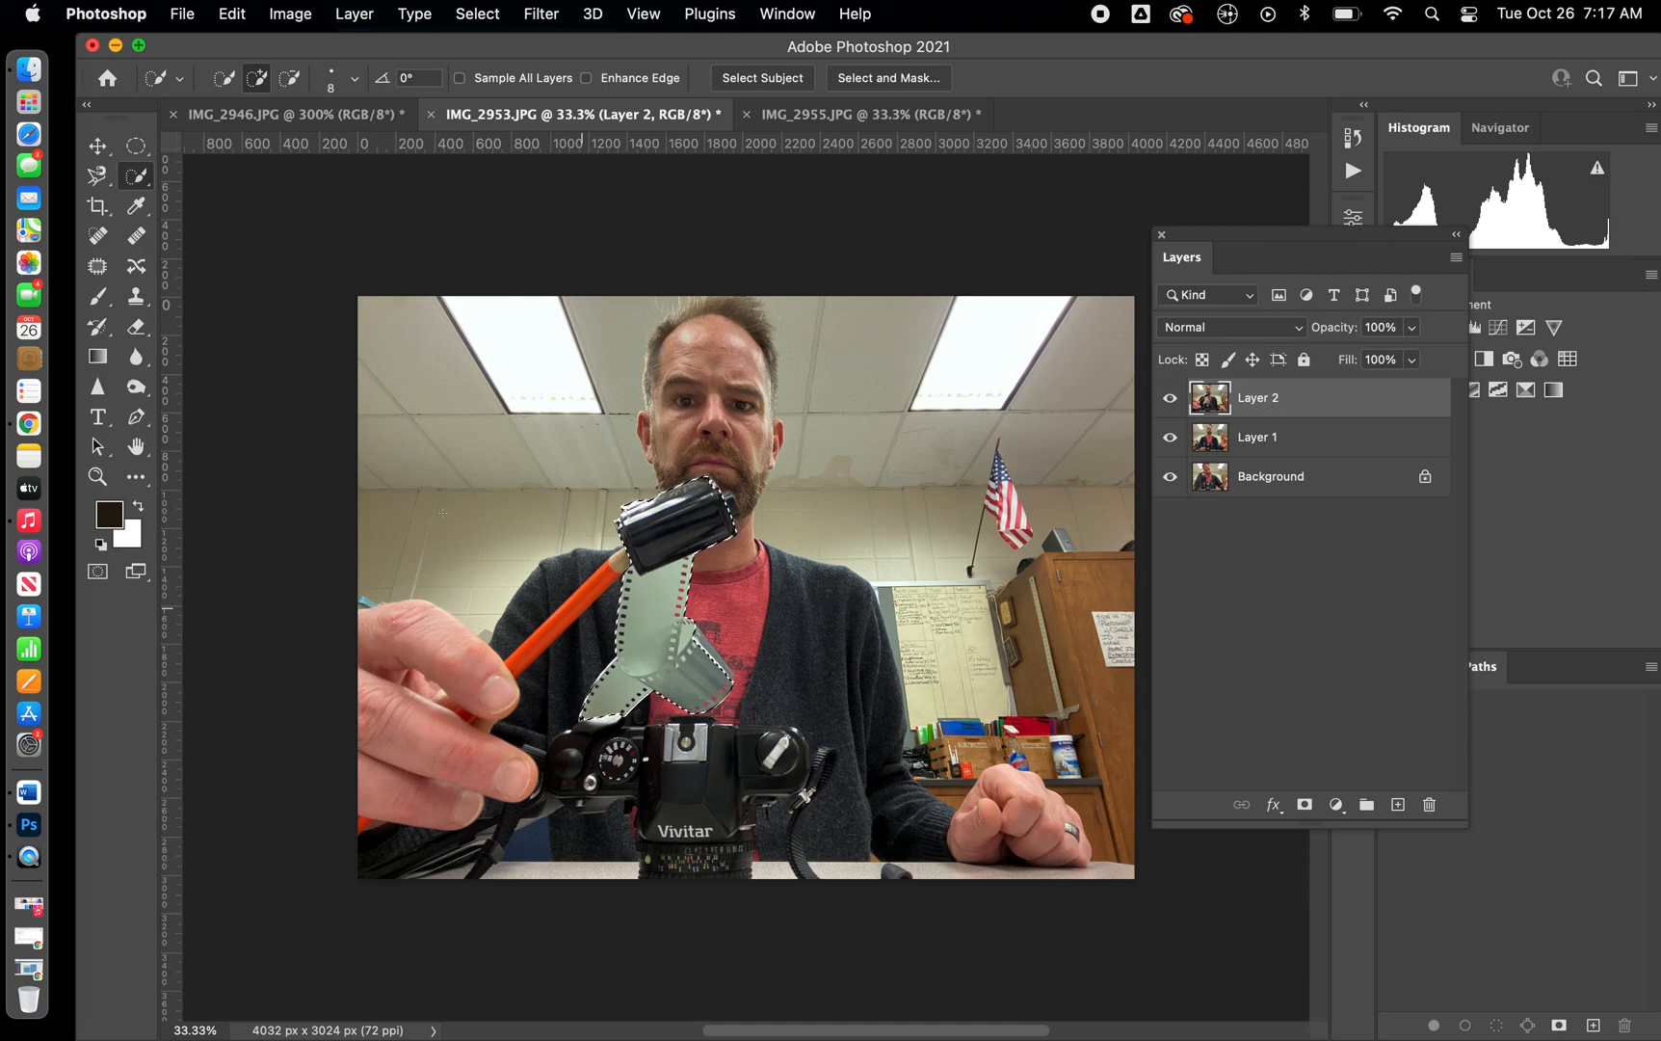
- Subtract sprocket holes along both edges of the film strip from the selection
{"action": "left_click", "coordinate": [98, 476]}
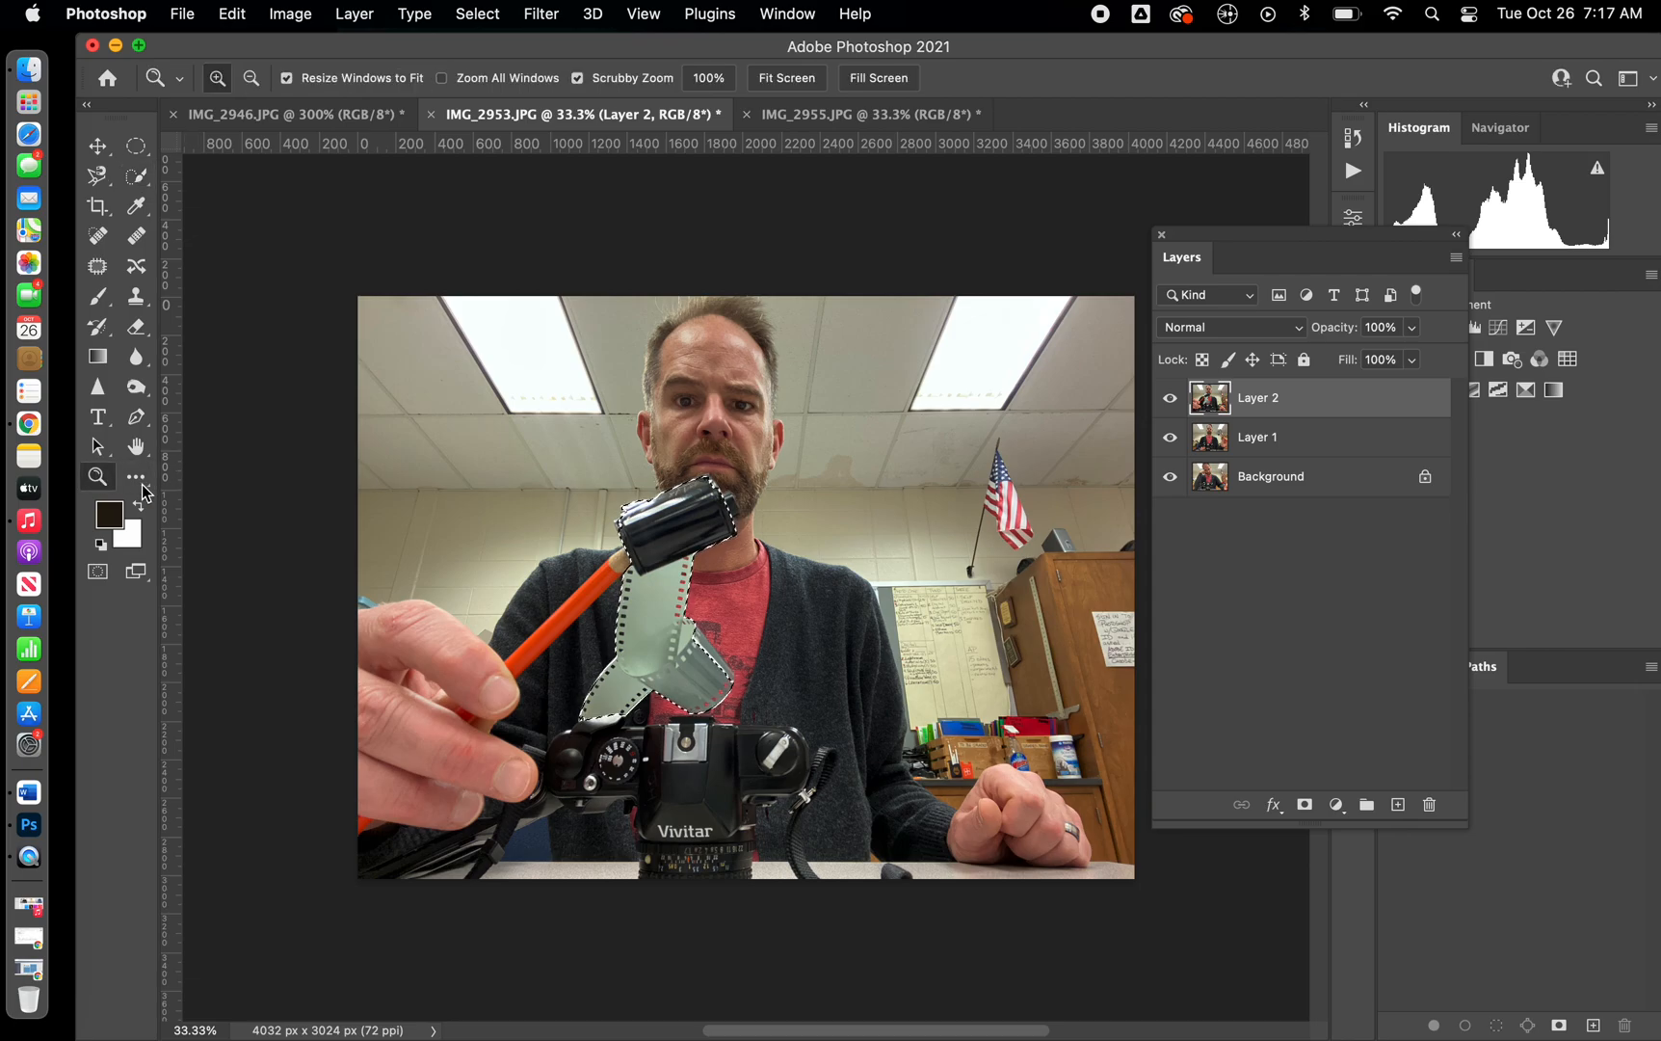
{"action": "left_click", "coordinate": [663, 622]}
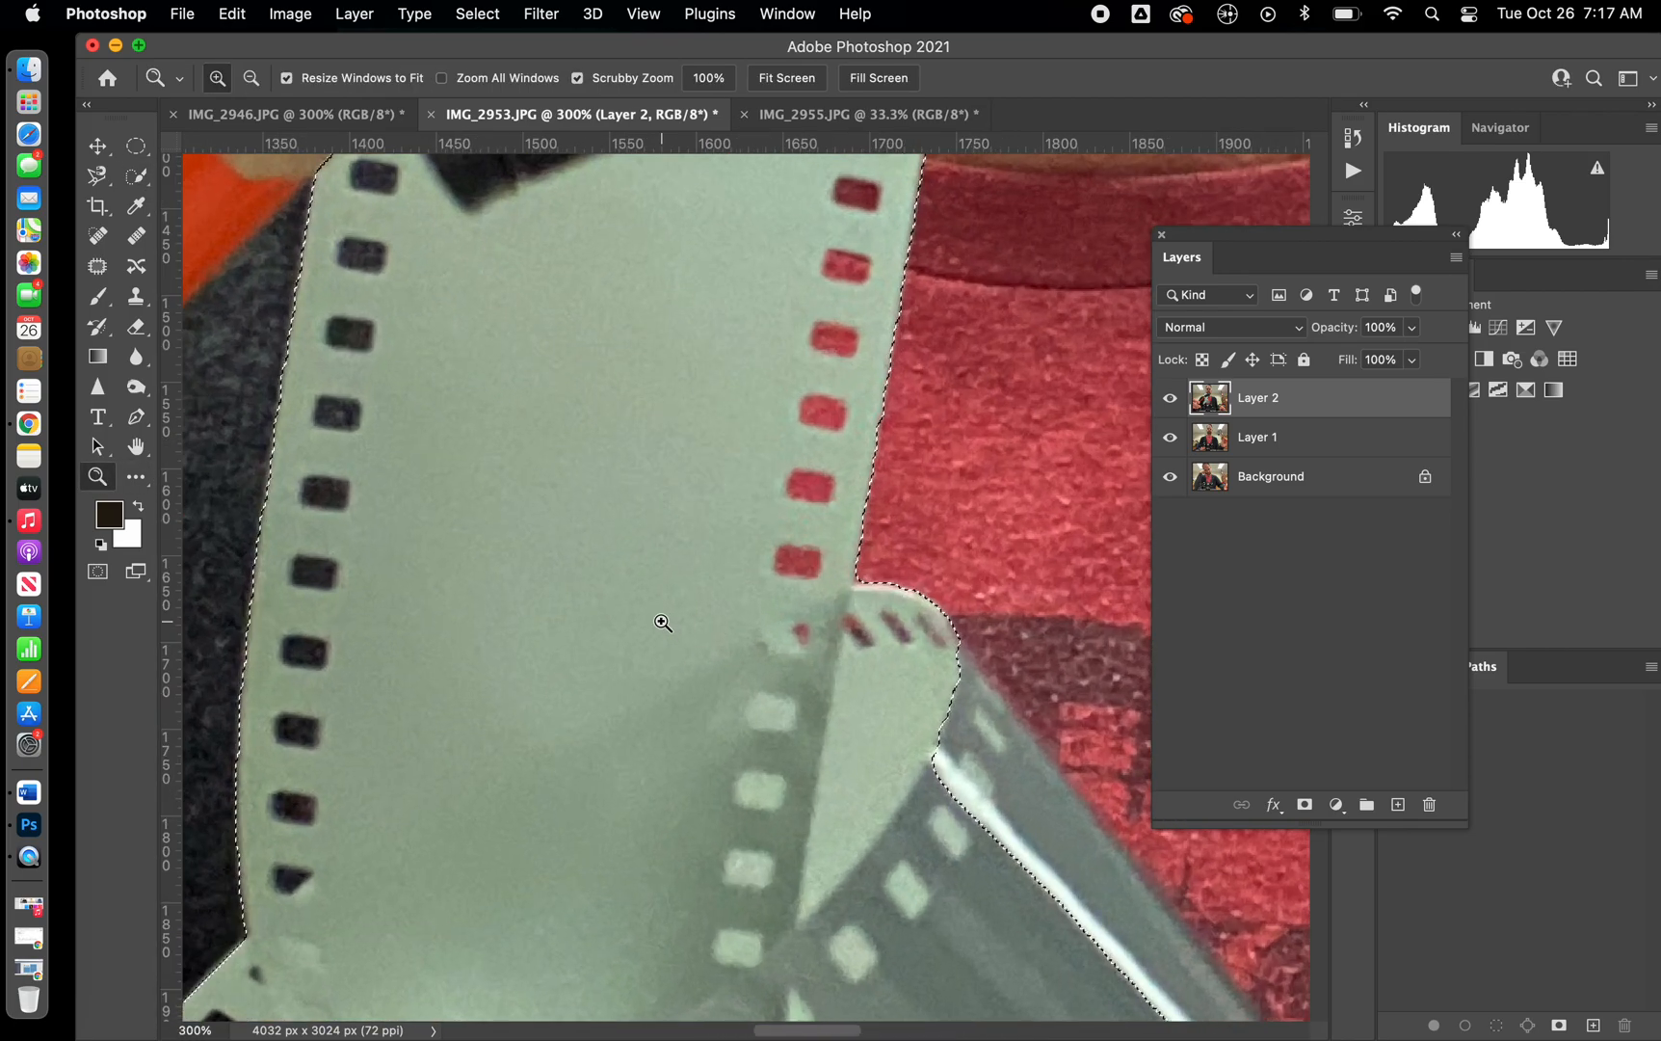
{"action": "scroll", "coordinate": [663, 623], "scroll_direction": "up", "scroll_amount": 3}
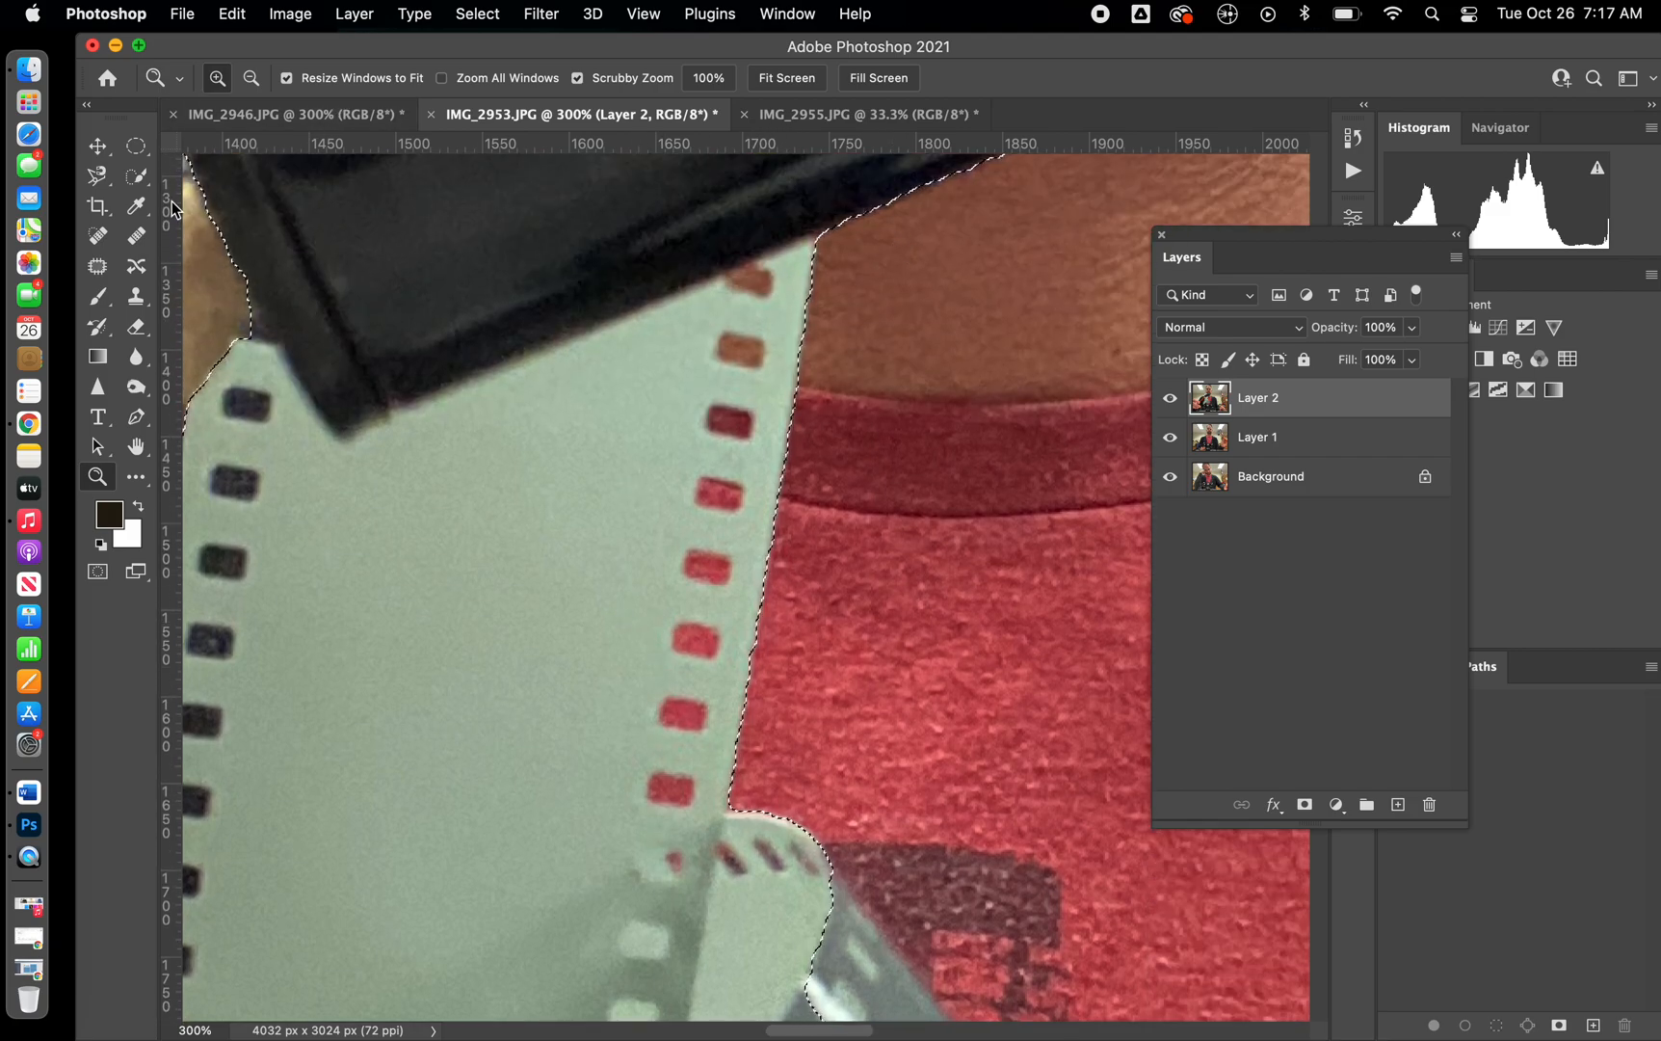
{"action": "left_click", "coordinate": [139, 180]}
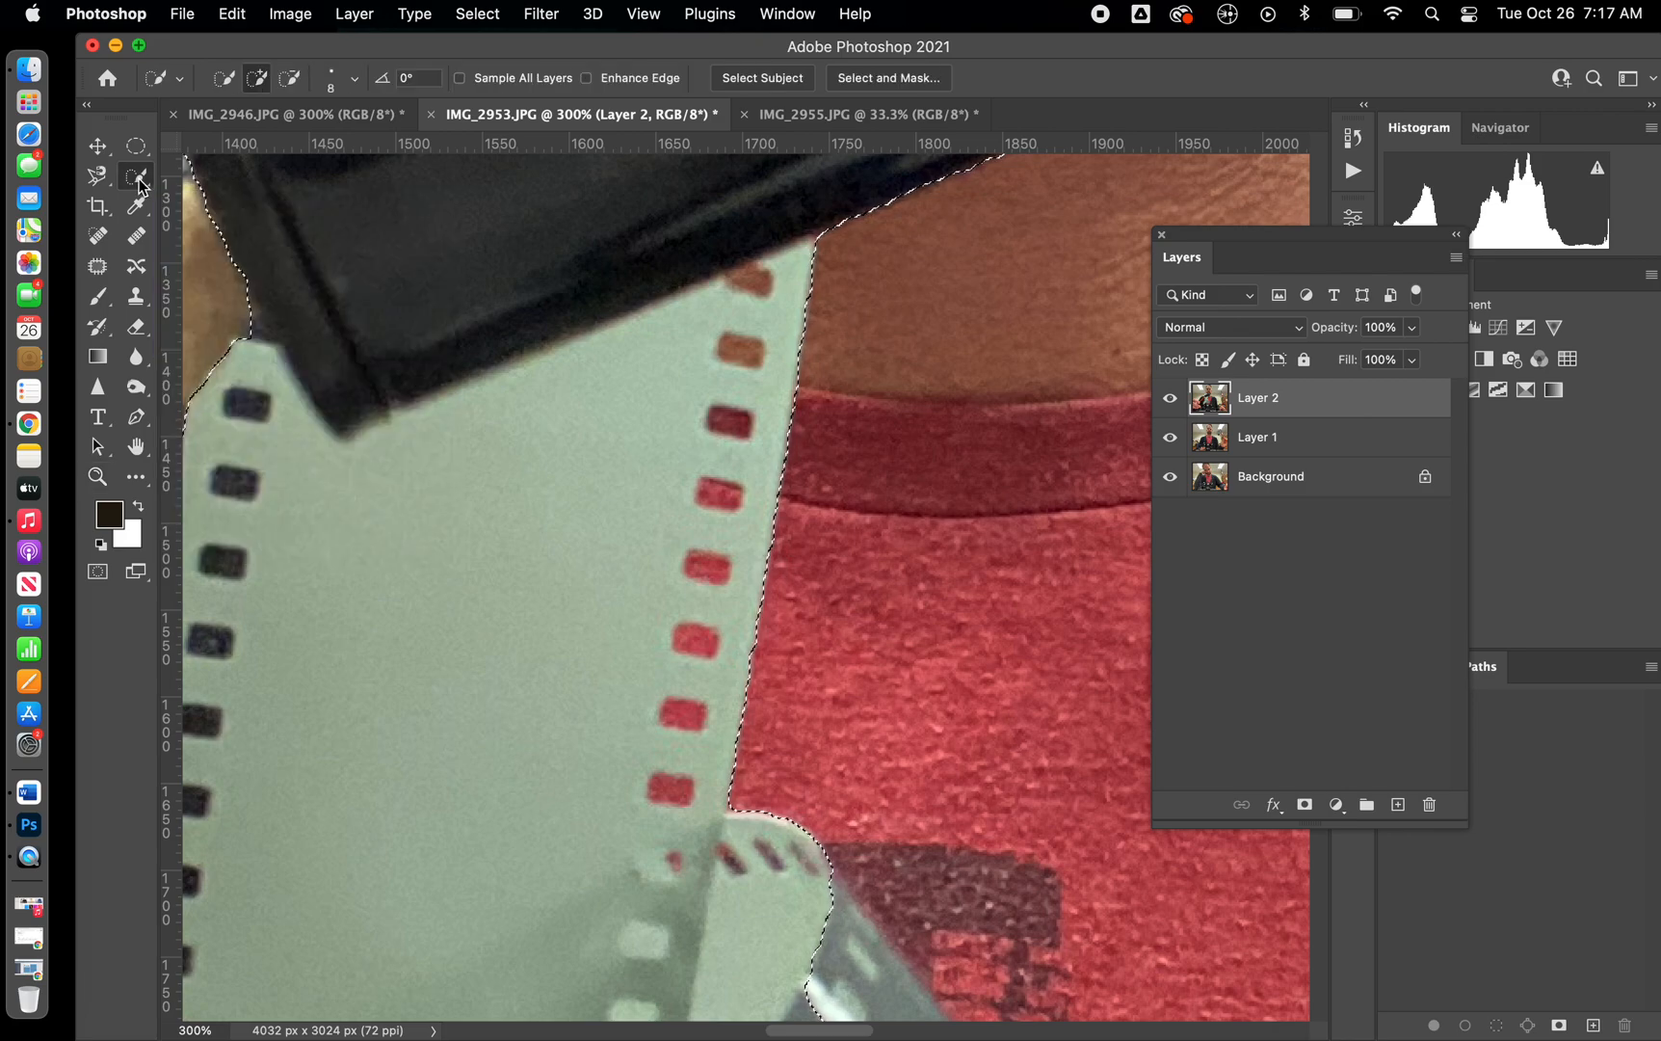
{"action": "left_click", "coordinate": [289, 85]}
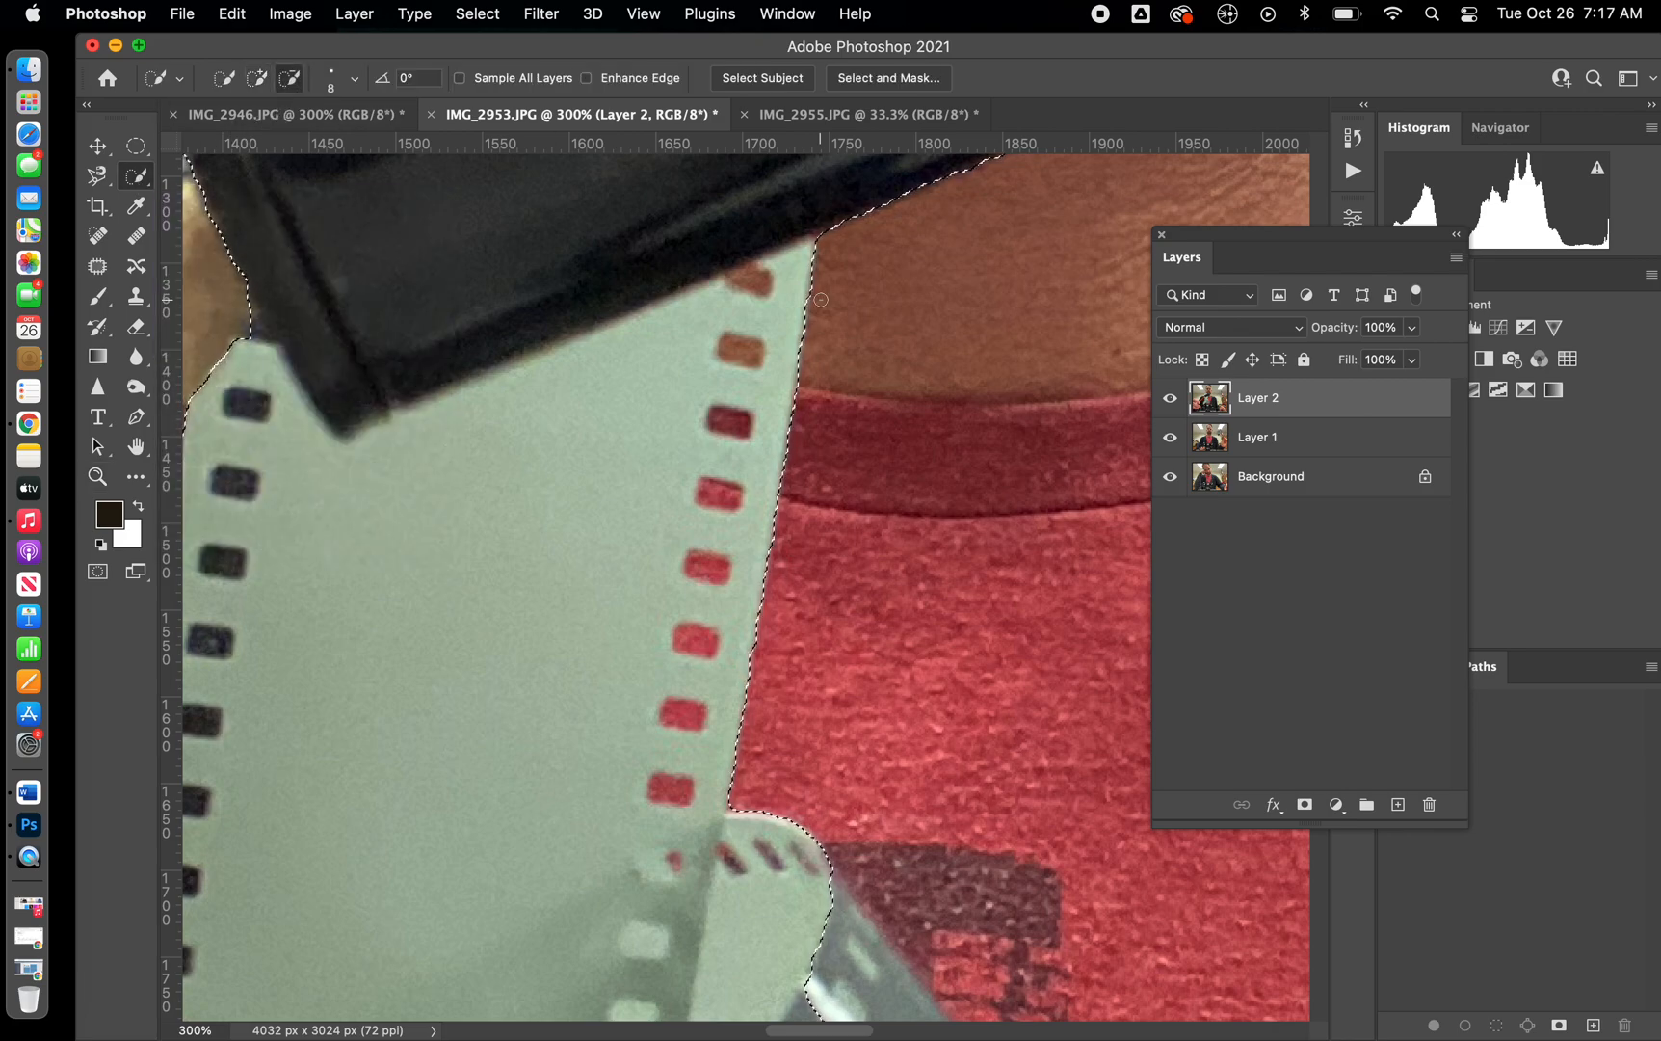
{"action": "left_click", "coordinate": [754, 282]}
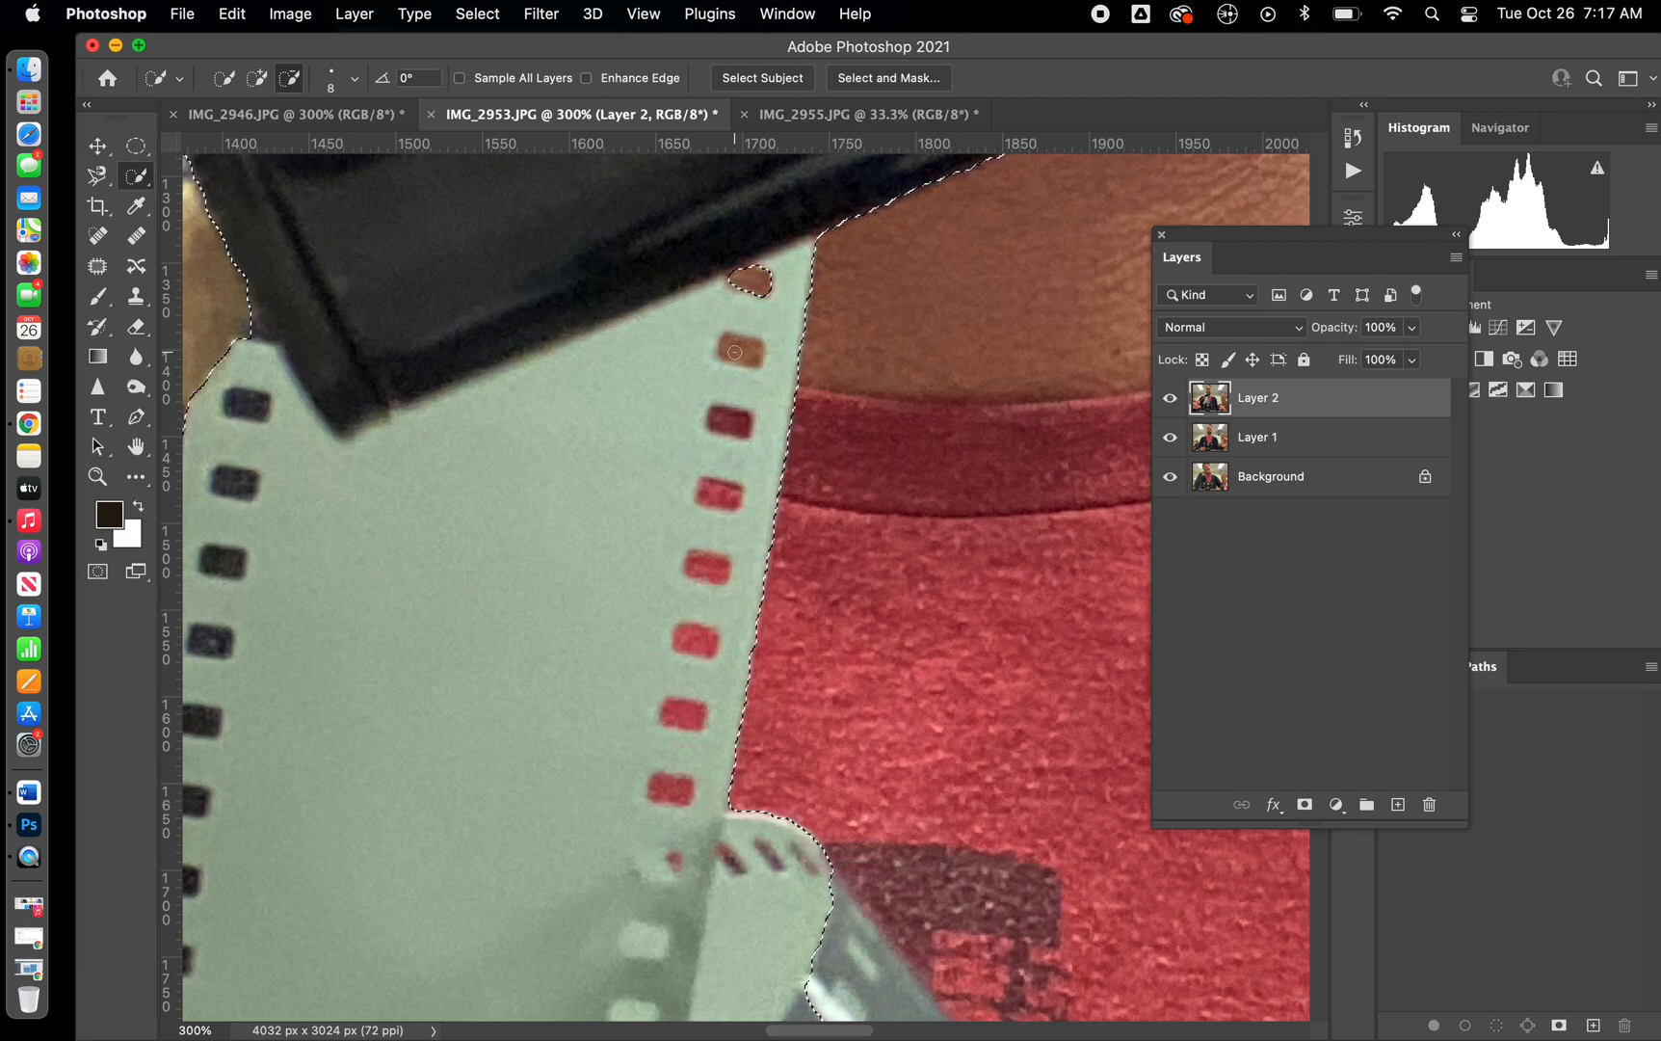
{"action": "left_click", "coordinate": [751, 350]}
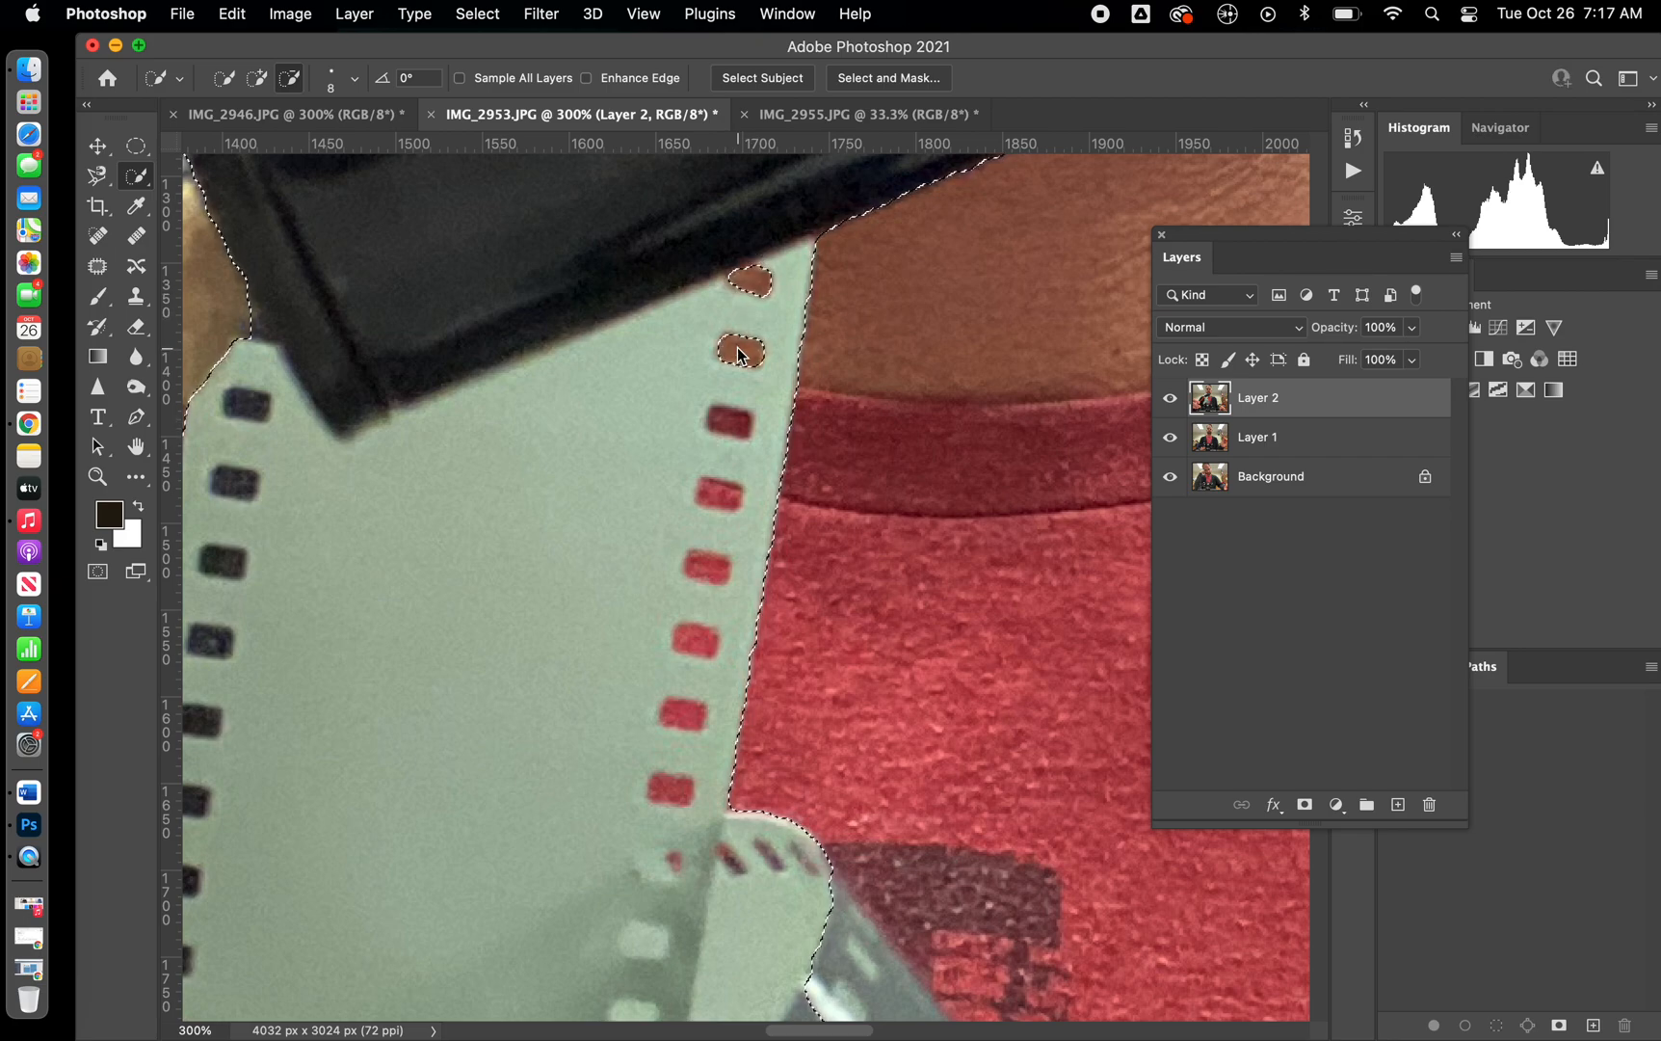
{"action": "left_click", "coordinate": [733, 425]}
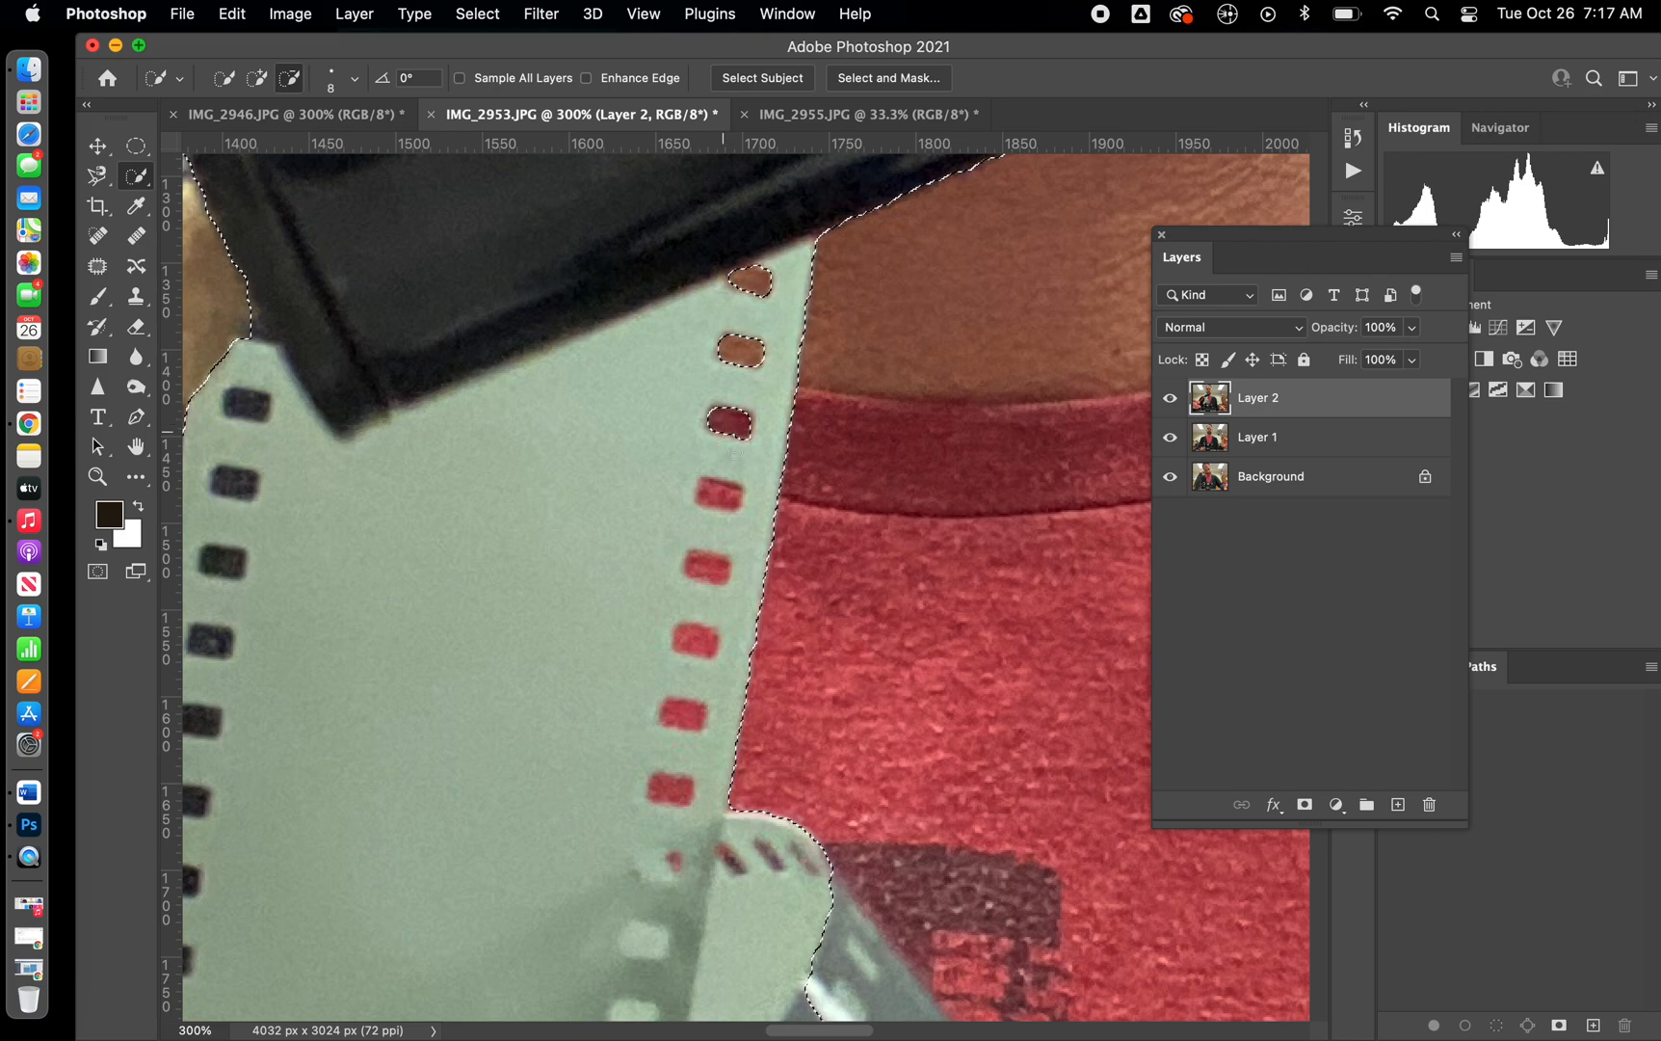
{"action": "left_click", "coordinate": [730, 497]}
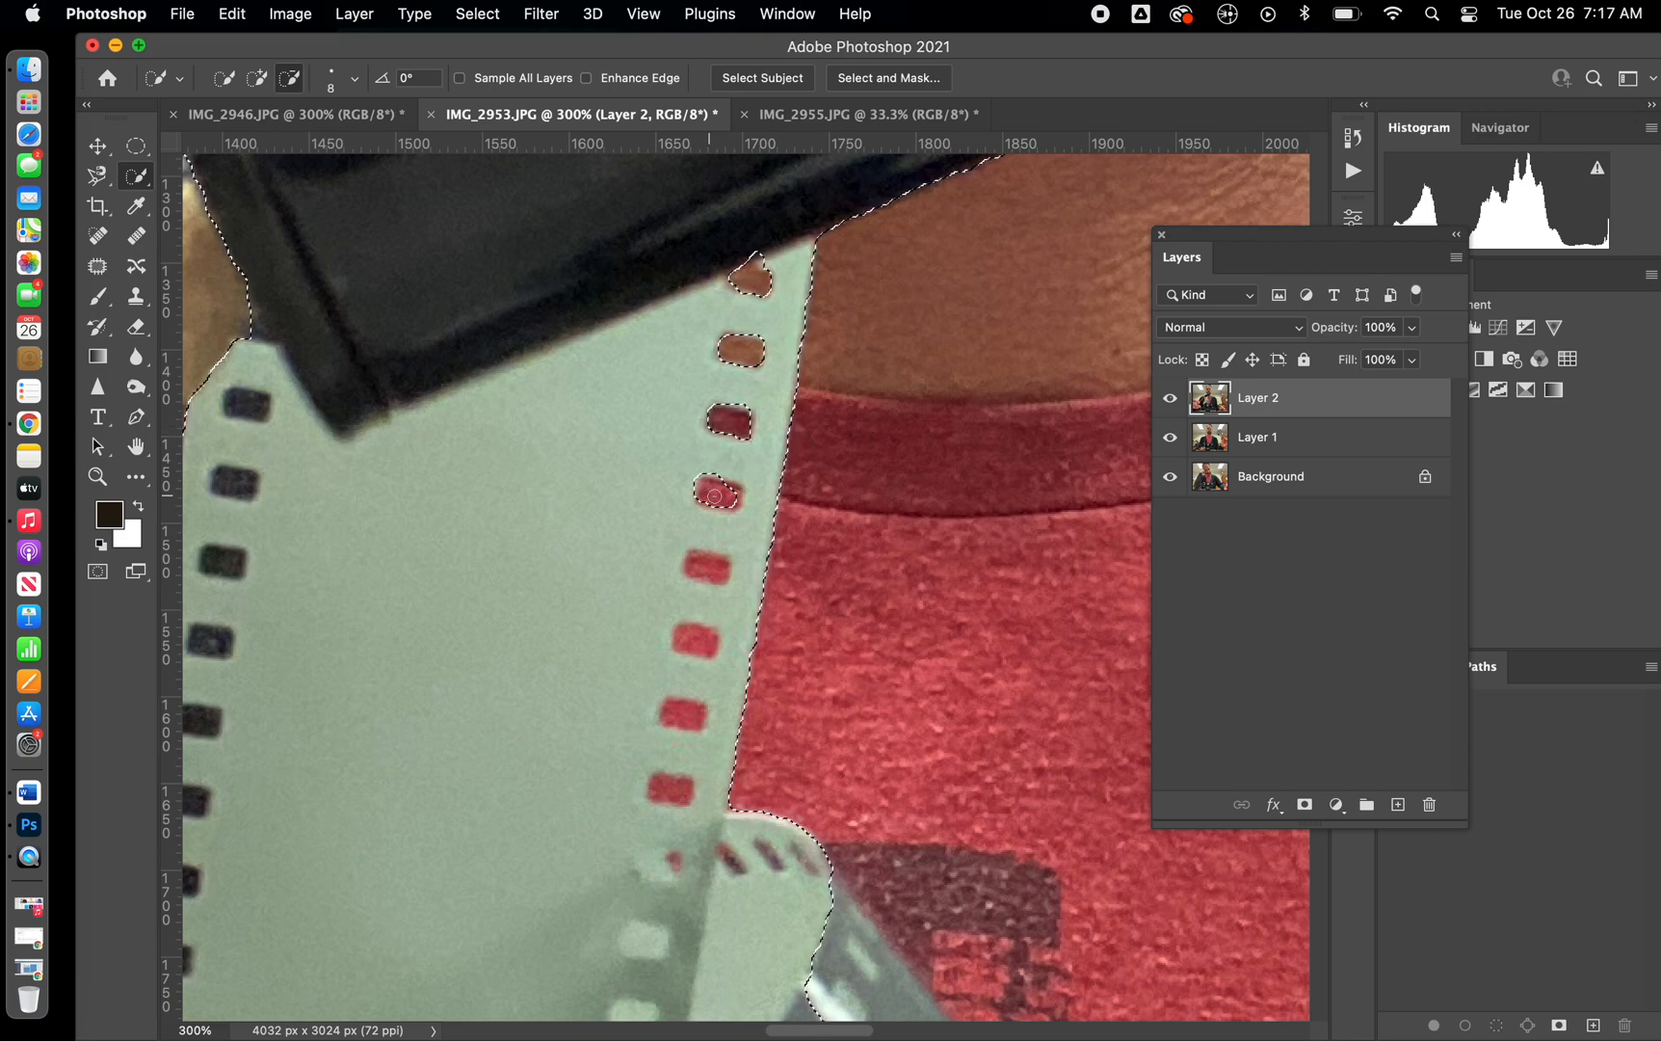
{"action": "left_click", "coordinate": [708, 570]}
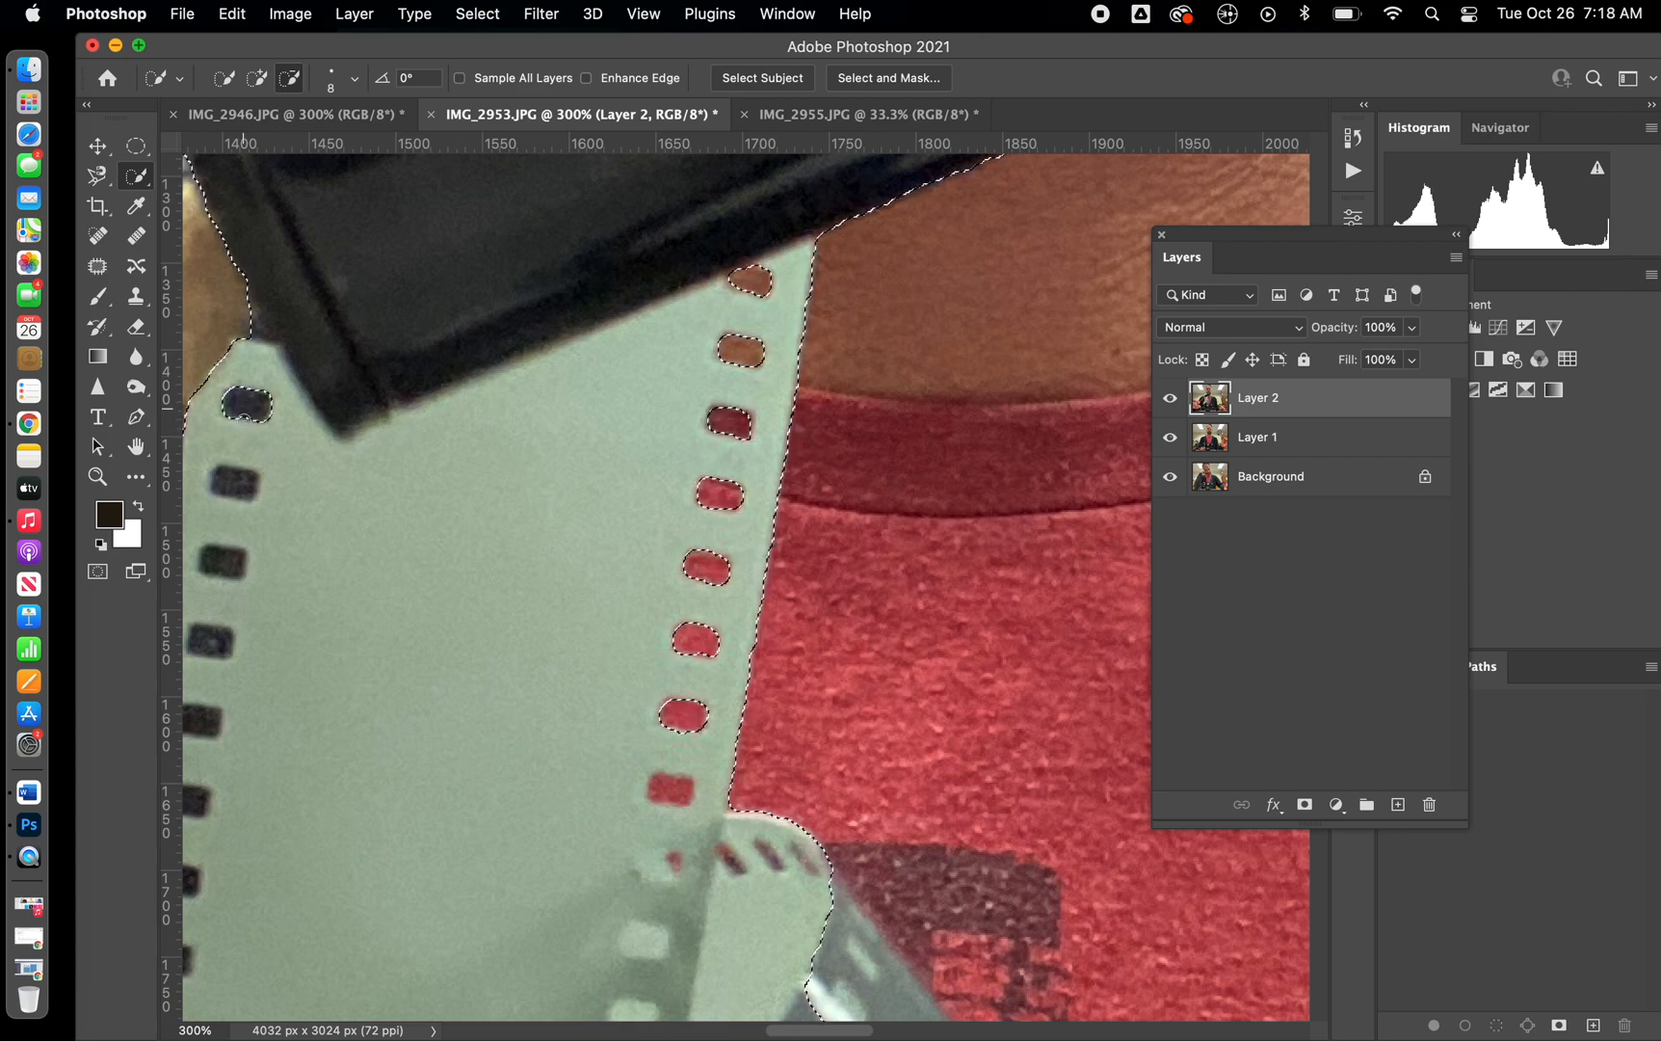
{"action": "left_click", "coordinate": [239, 490]}
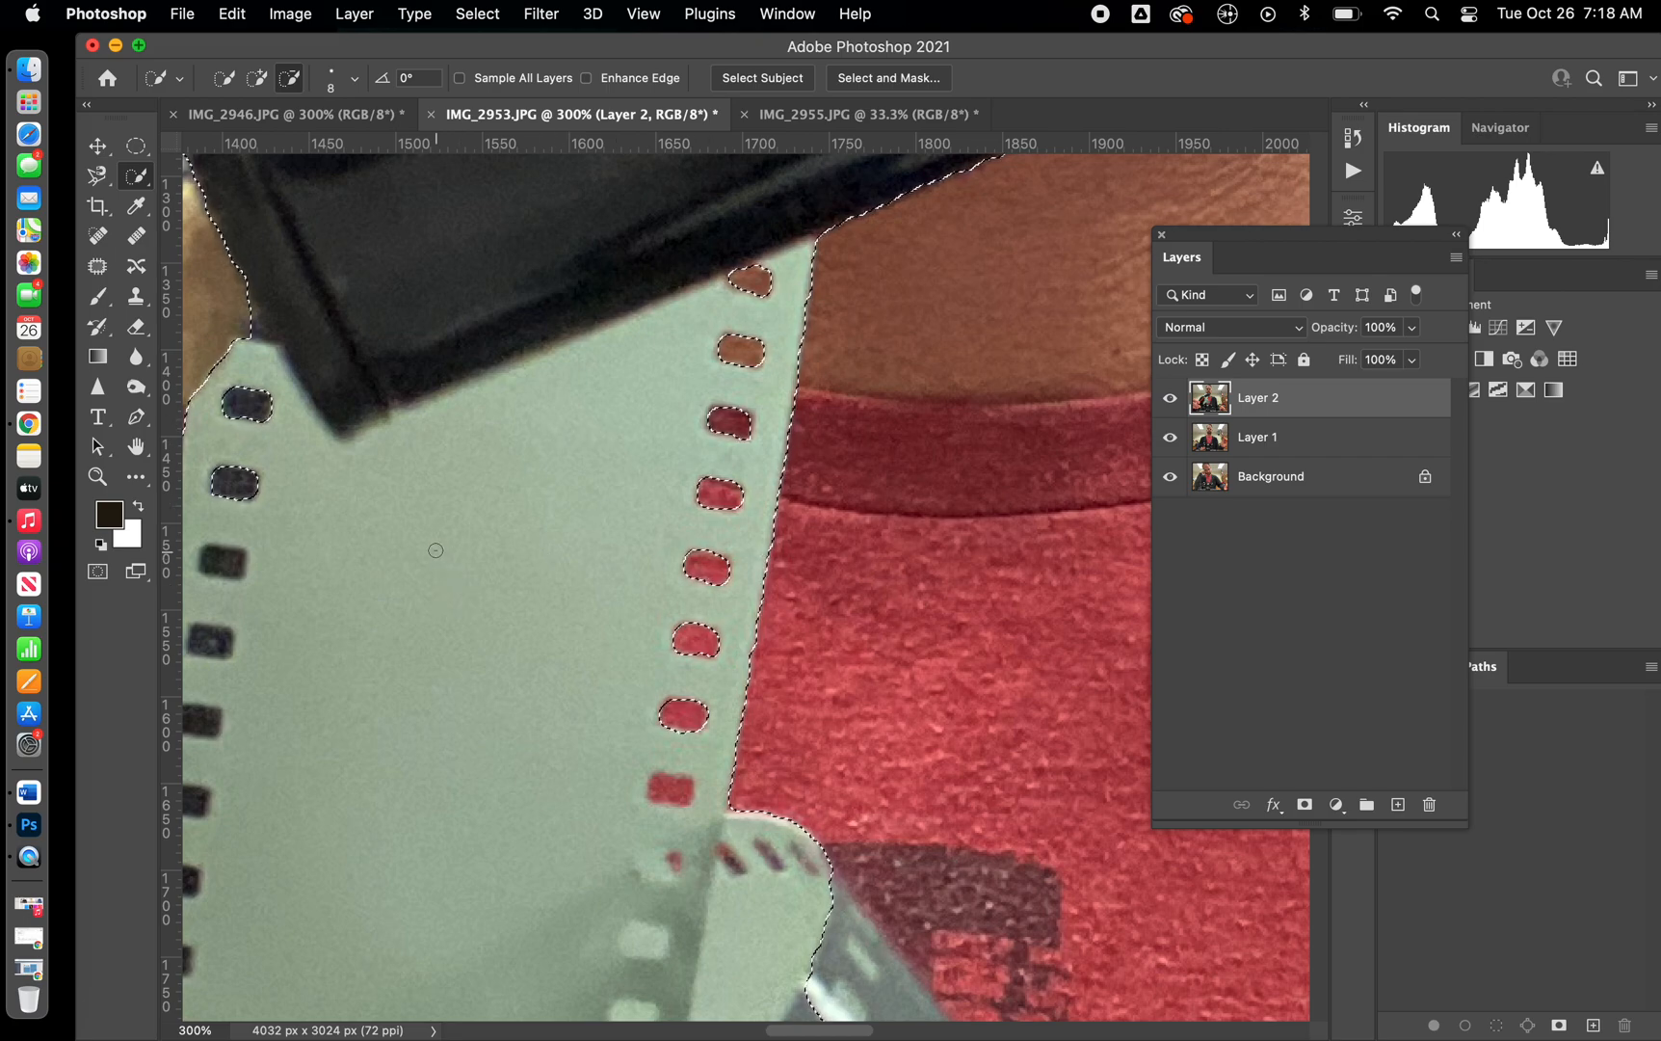
- Add the camera's top beneath the film to the selection and refine the edge around the film curl
{"action": "key", "text": "super+0"}
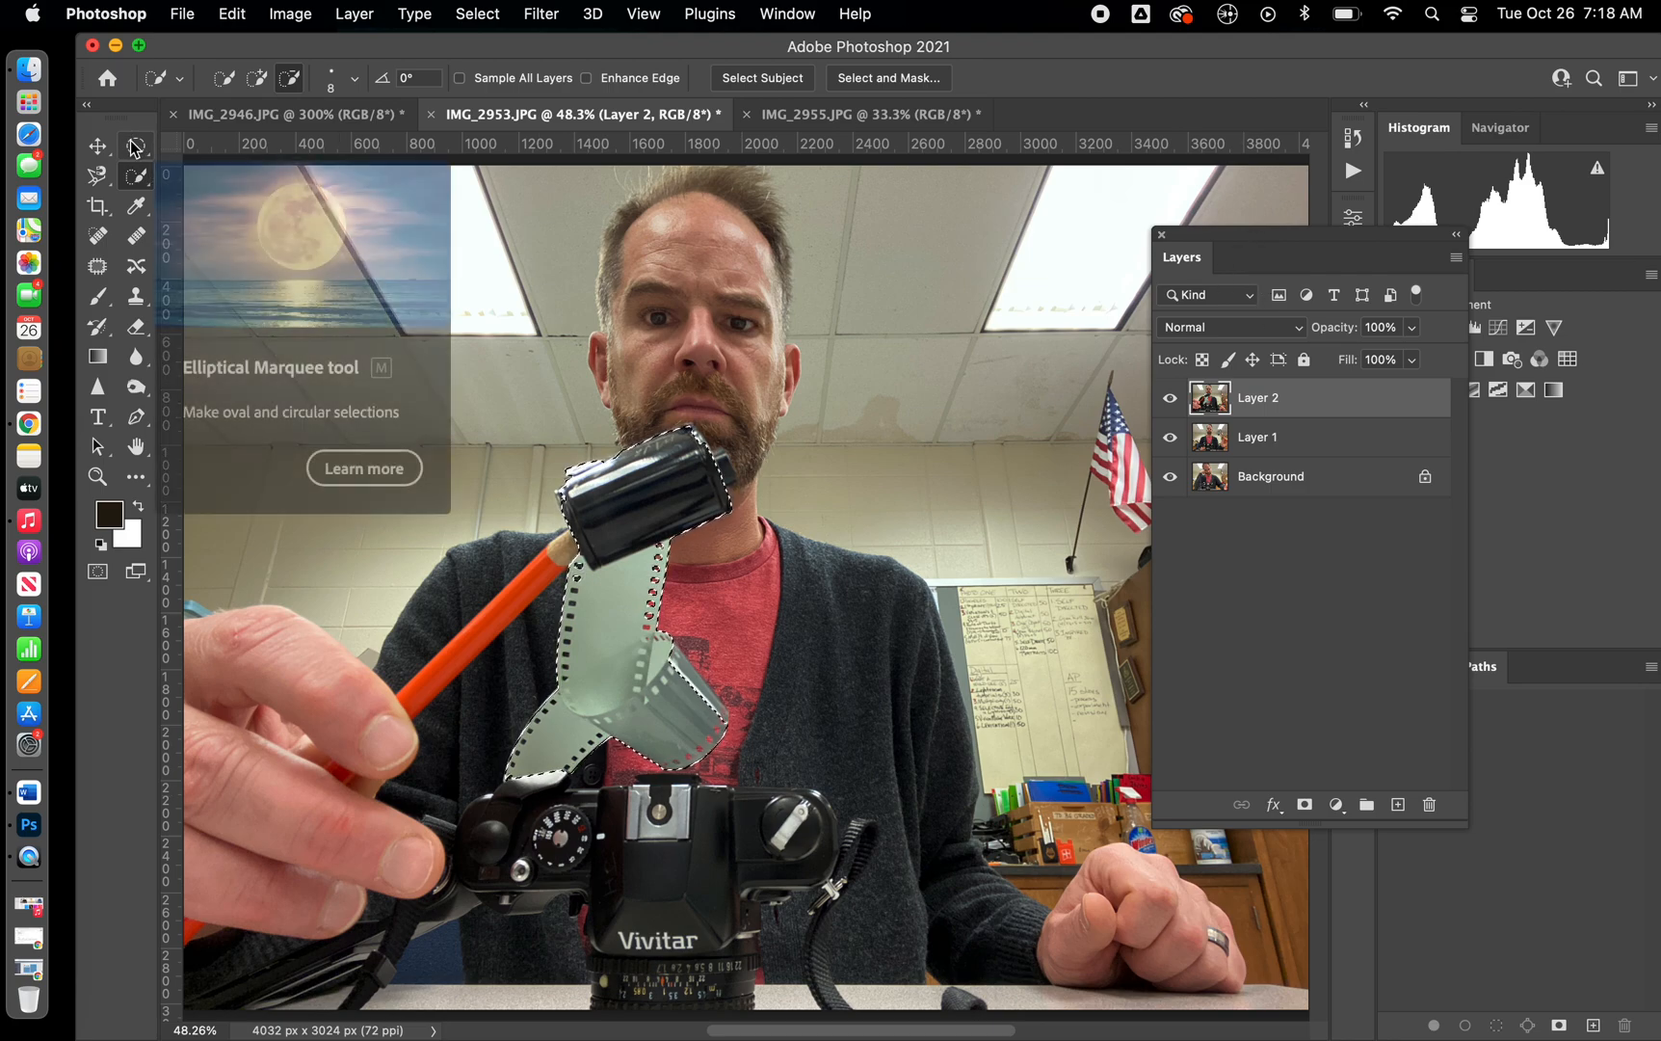
{"action": "left_click", "coordinate": [256, 78]}
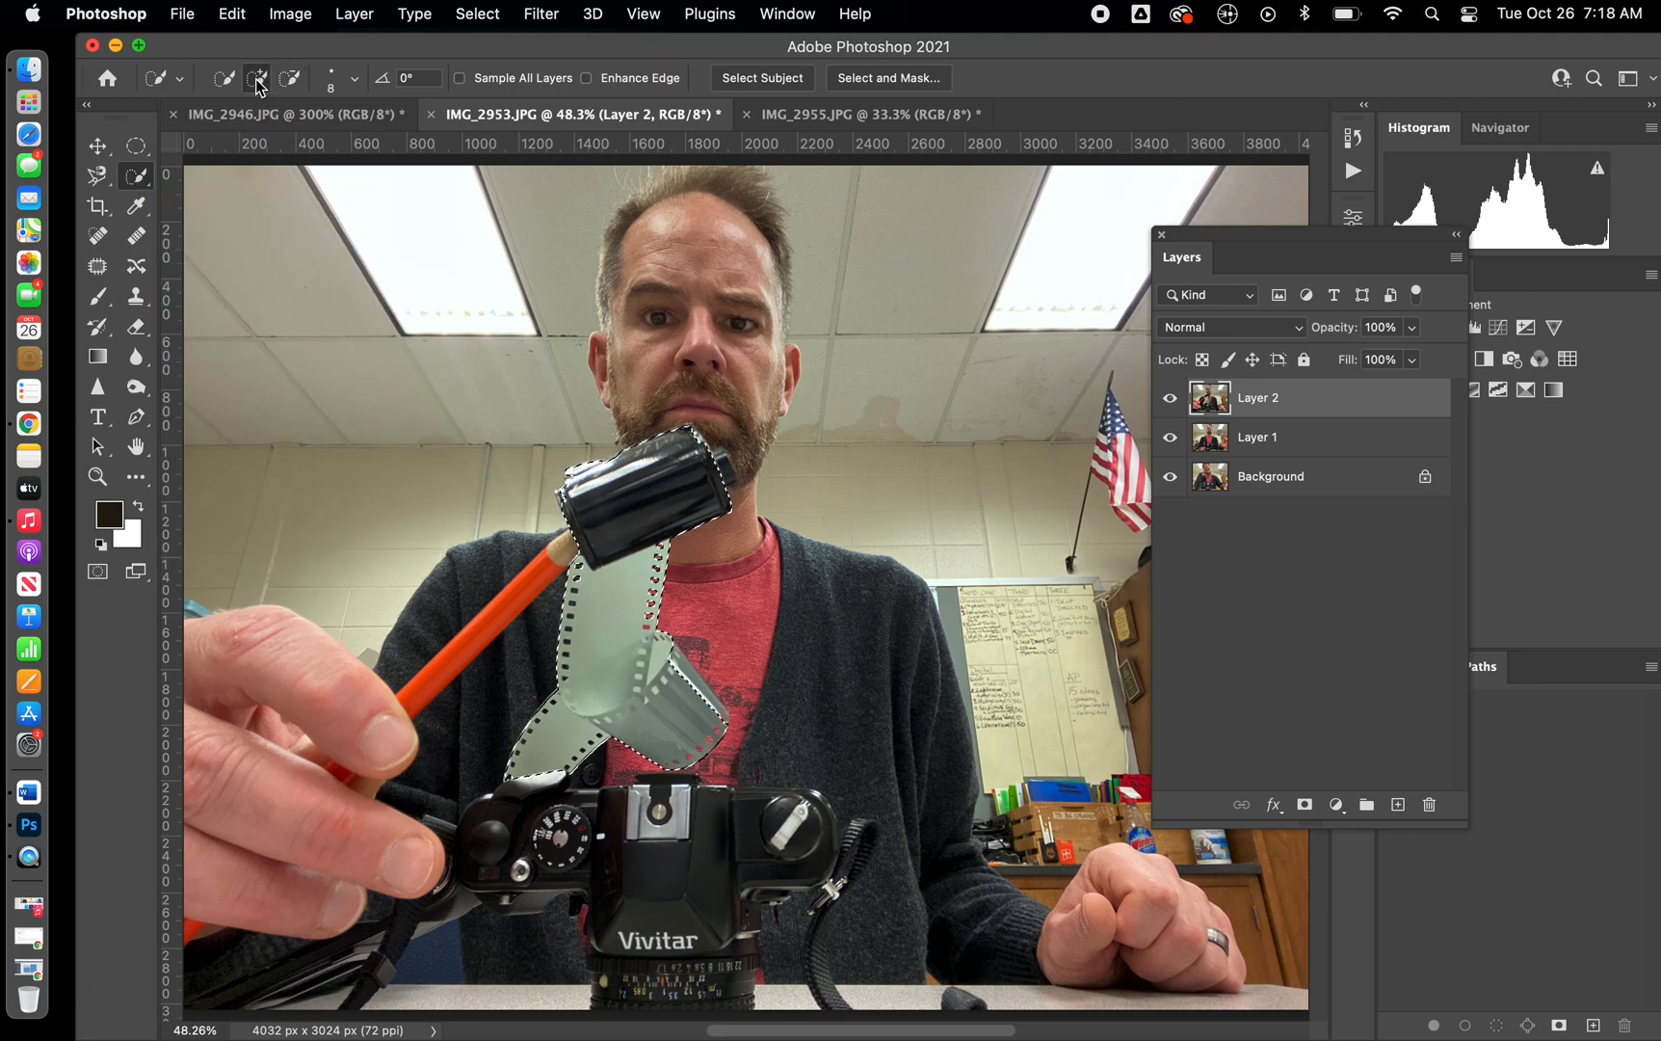
{"action": "left_click_drag", "start_coordinate": [499, 798], "coordinate": [526, 814]}
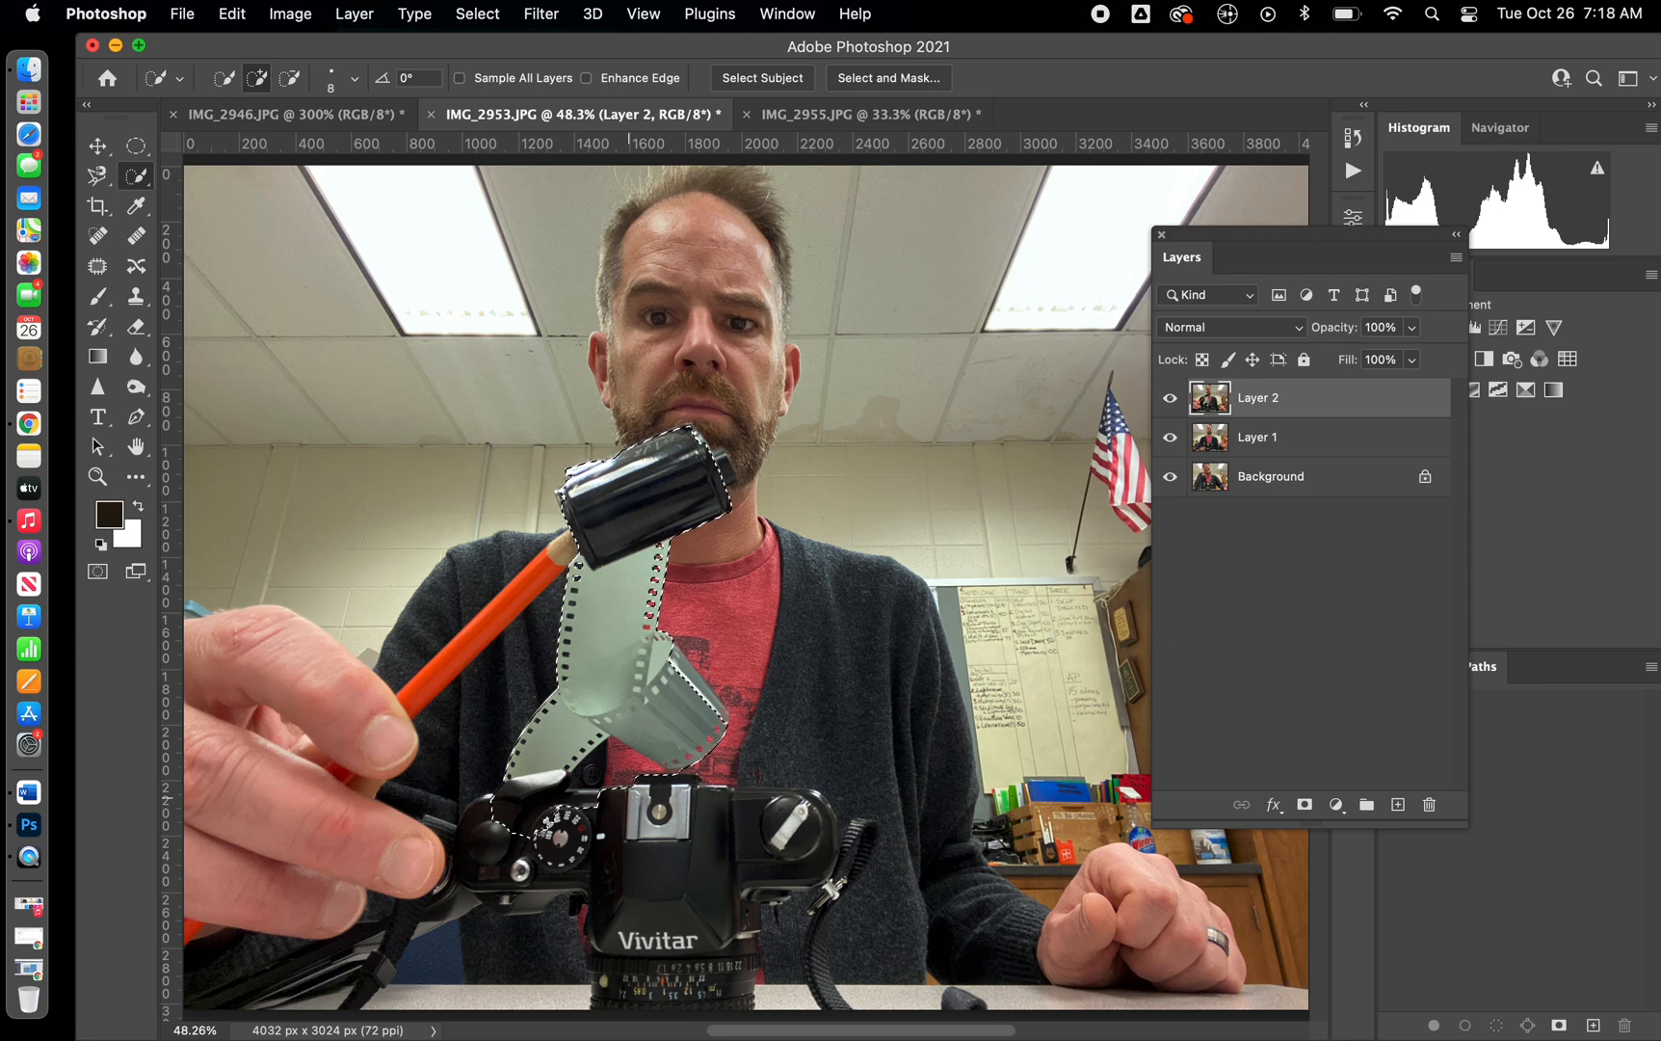
{"action": "left_click", "coordinate": [290, 79]}
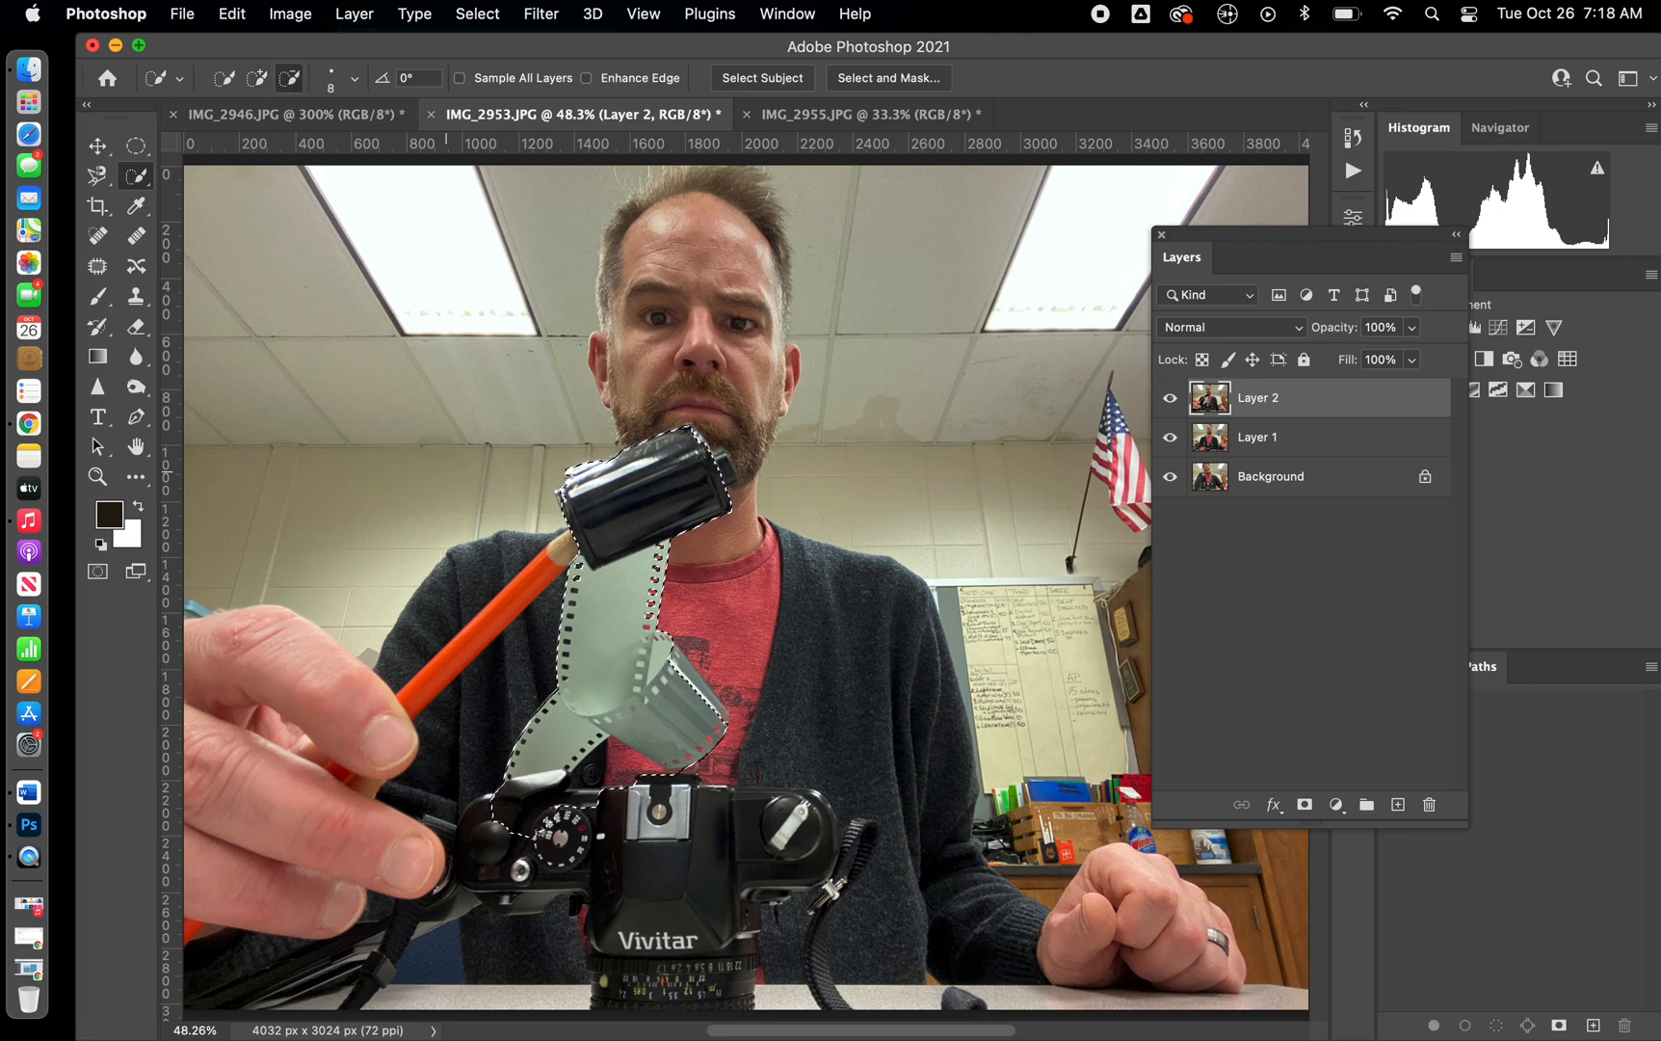
{"action": "left_click", "coordinate": [606, 758]}
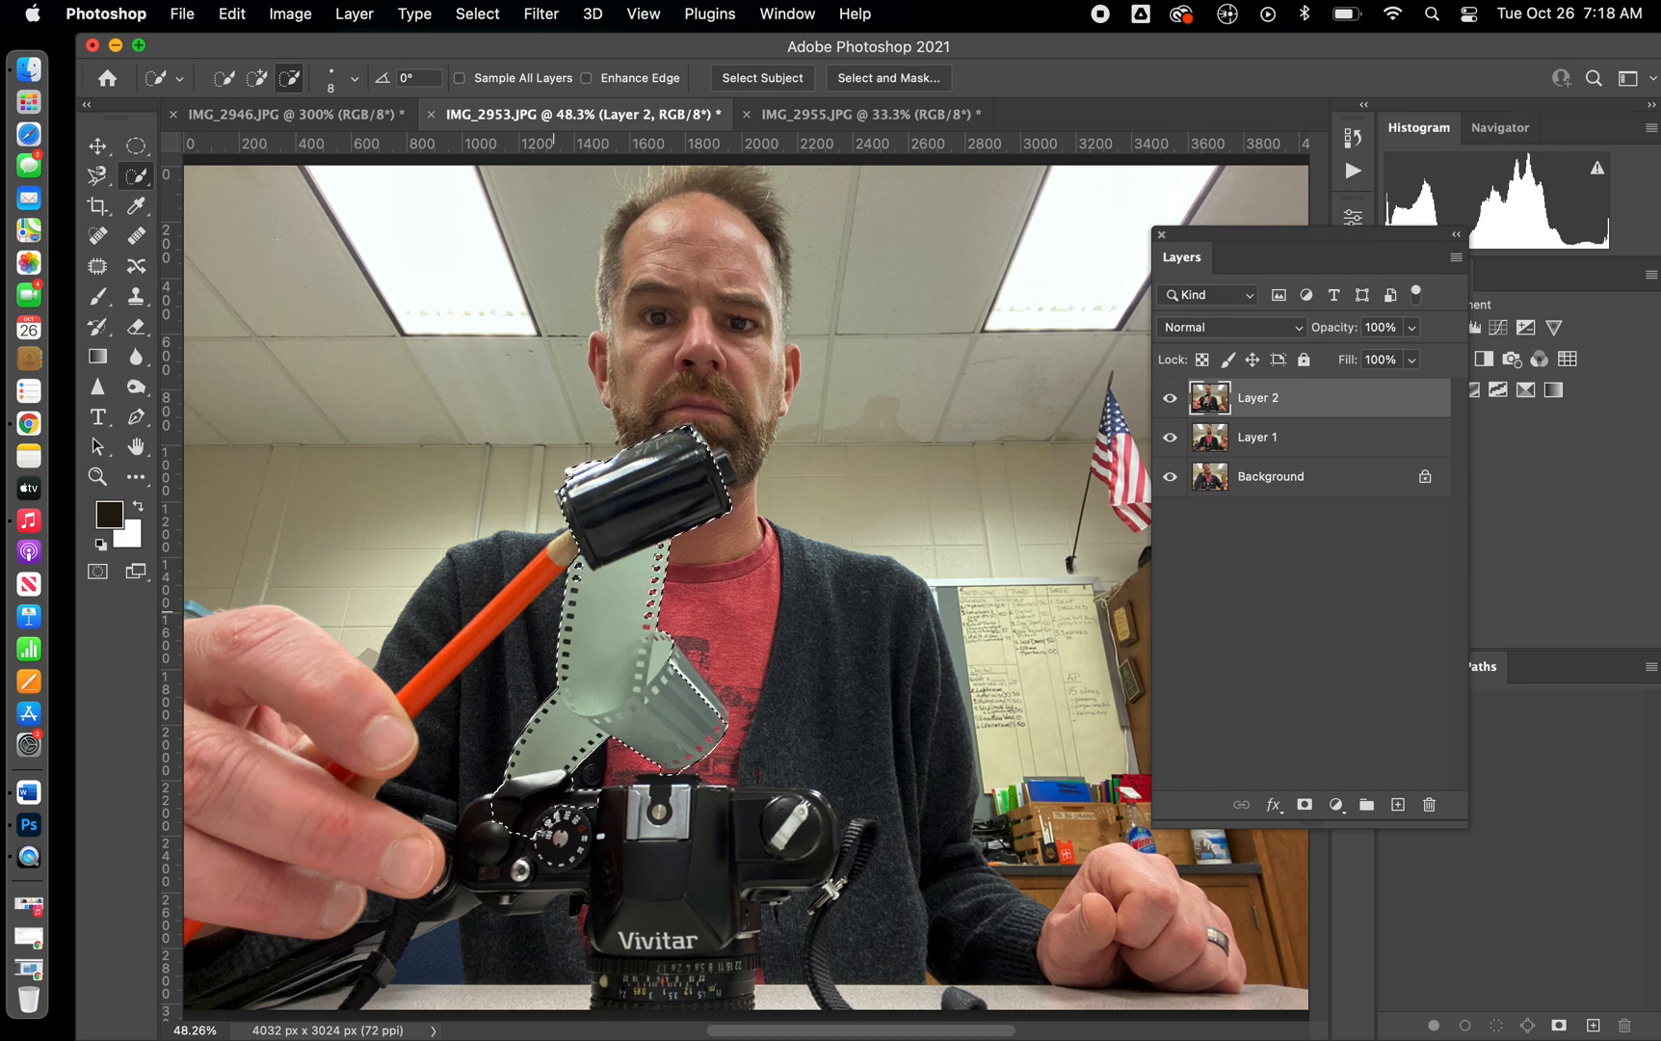
{"action": "left_click", "coordinate": [256, 78]}
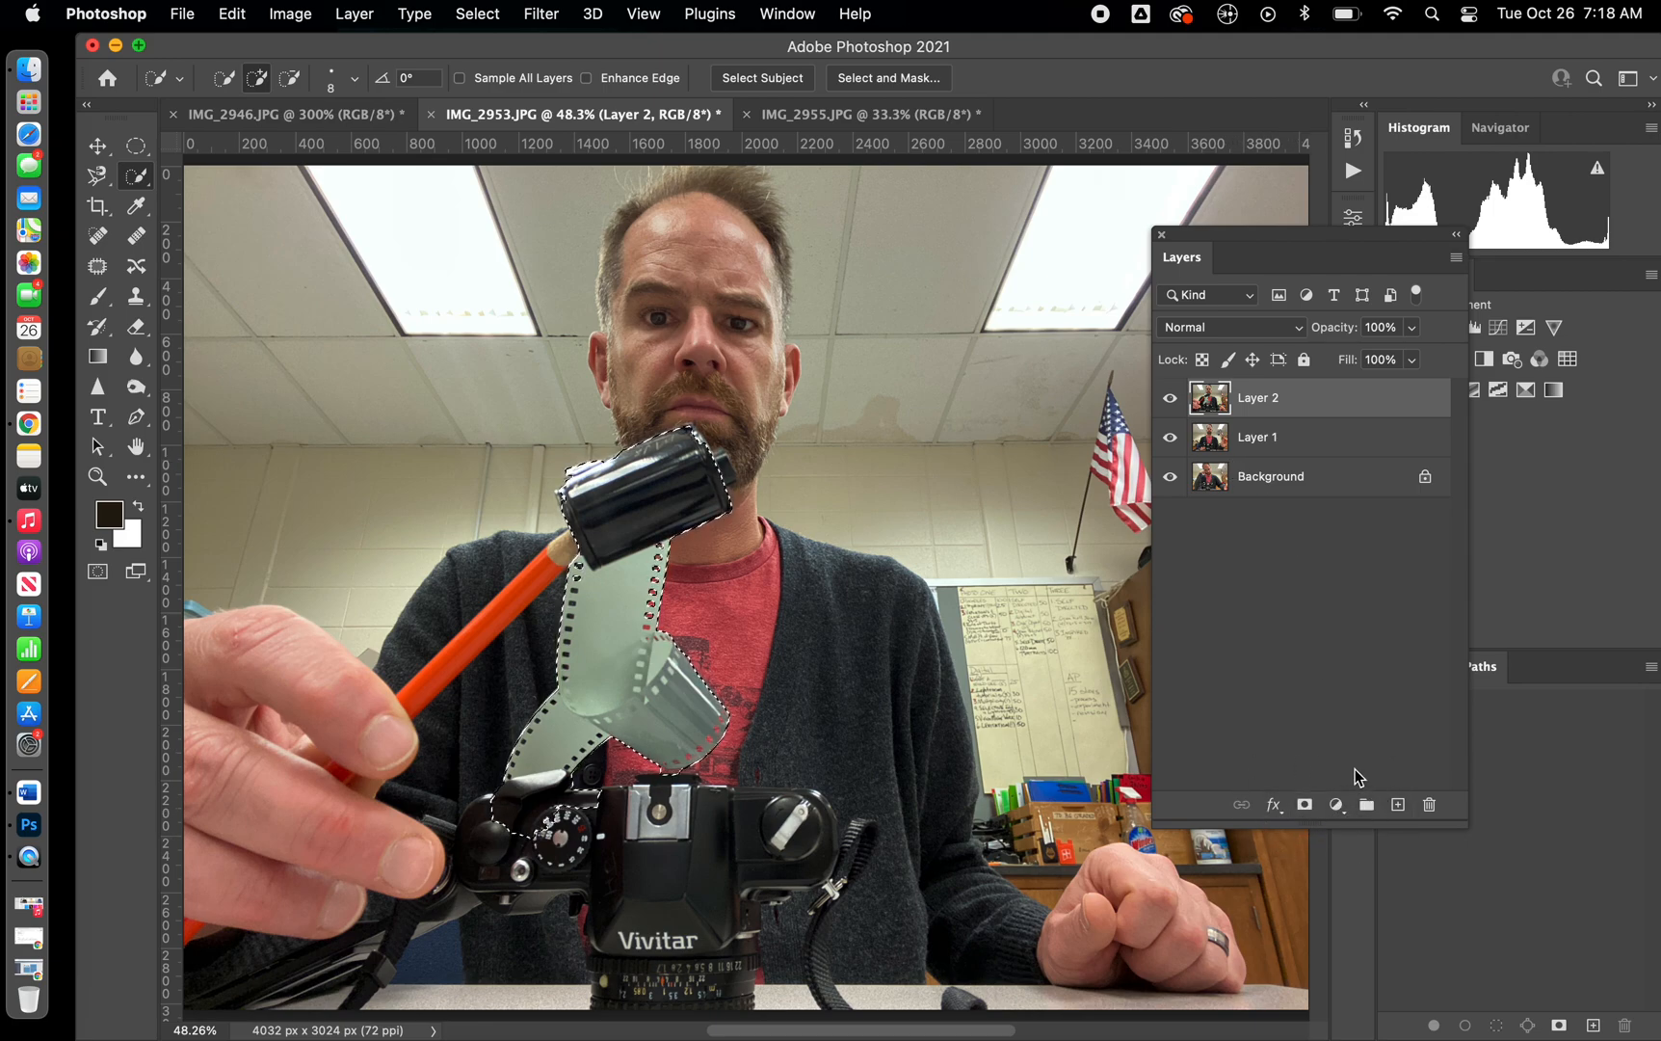
- Add a layer mask to Layer 2 from the canister, film and camera selection
{"action": "left_click", "coordinate": [1303, 805]}
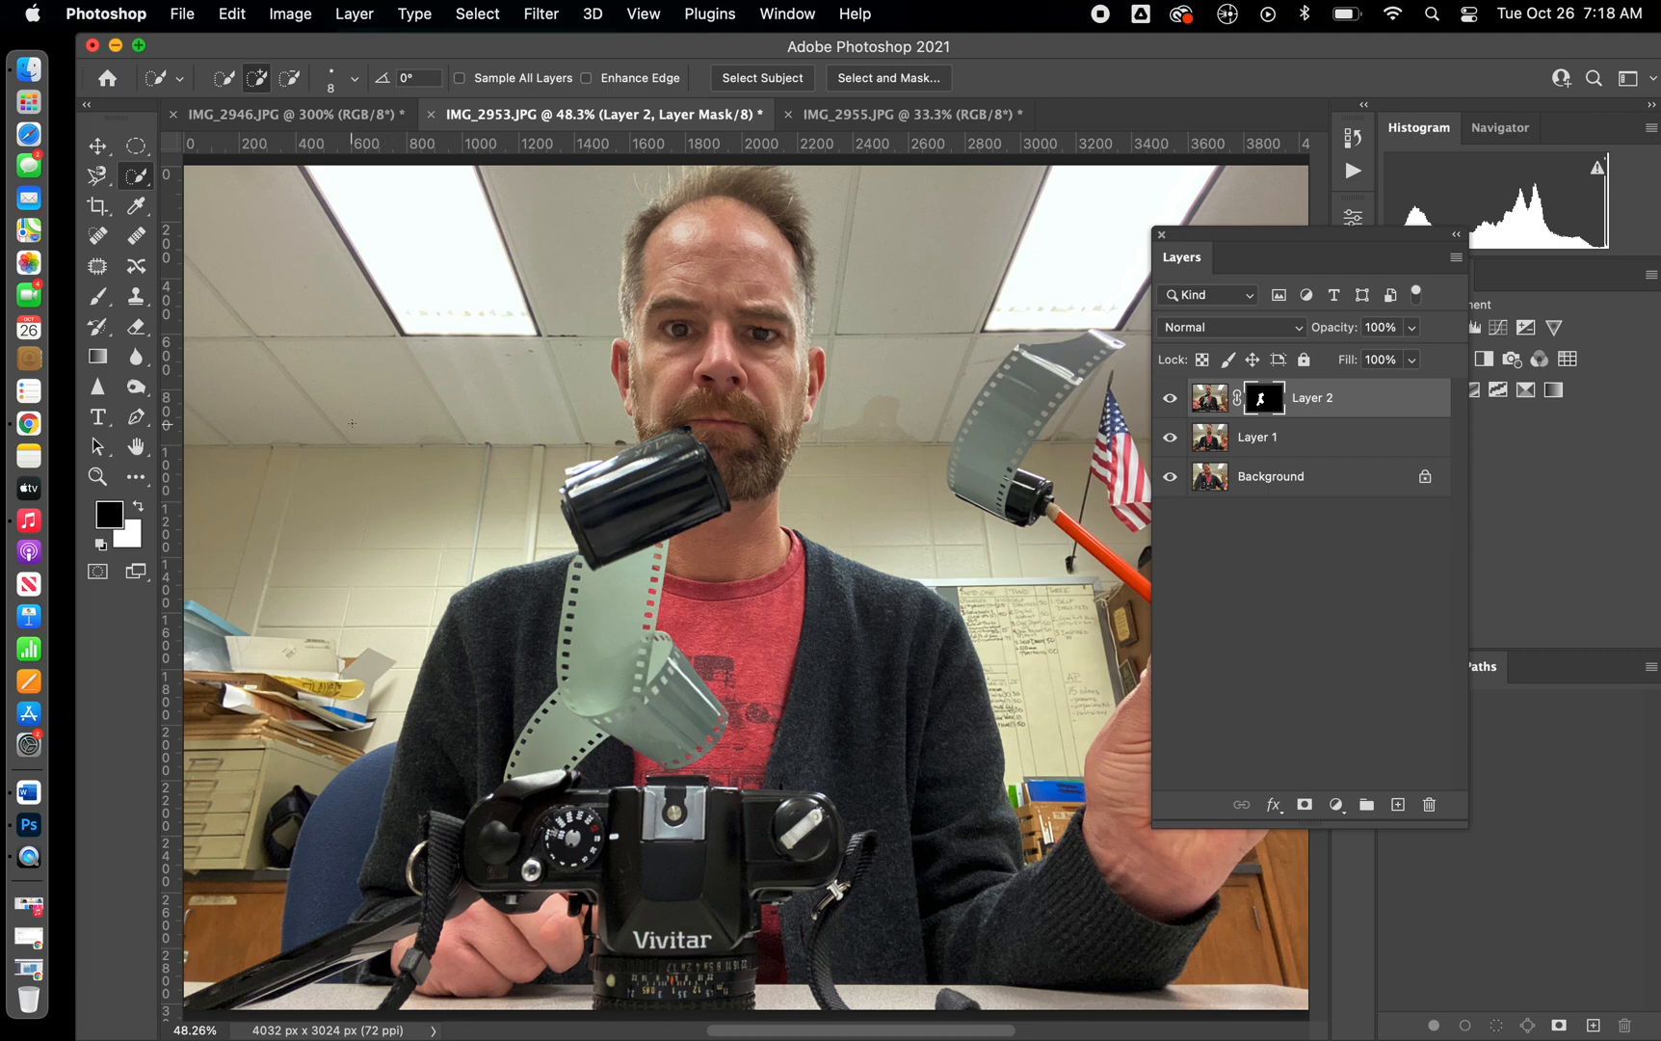
{"action": "scroll", "coordinate": [352, 422], "scroll_direction": "right", "scroll_amount": 5}
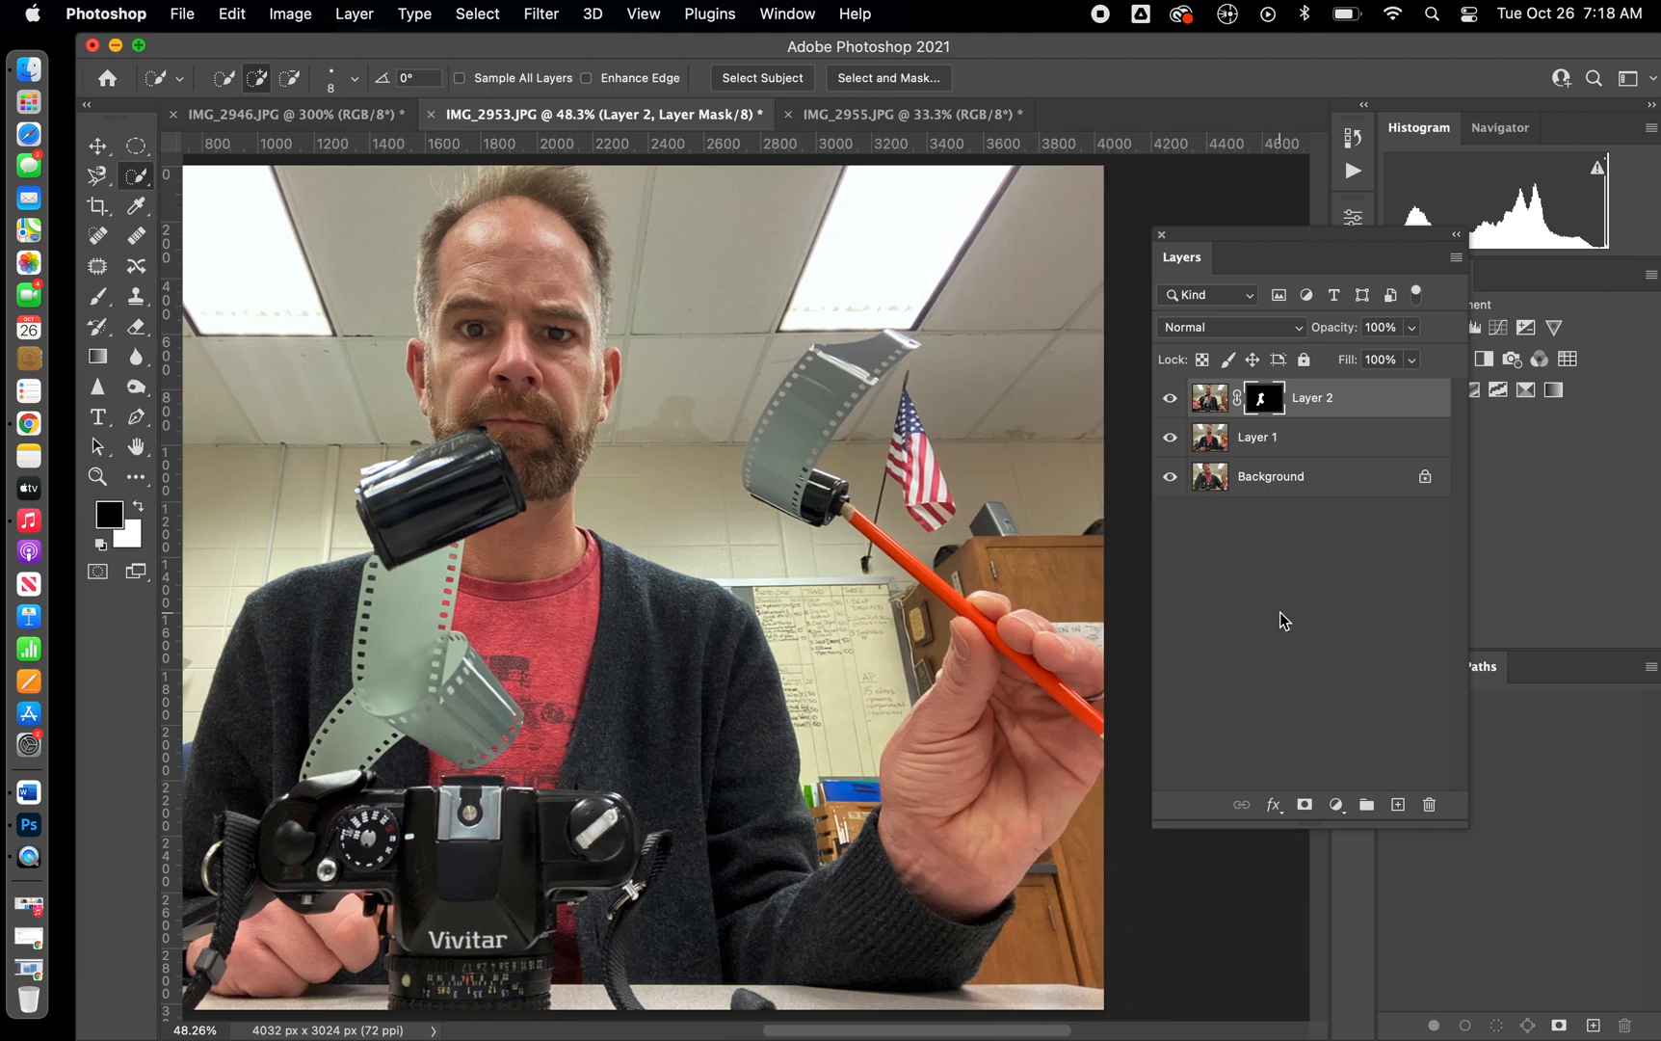
- Hide Layer 2 and select the curled film strip and its black canister on Layer 1 with the Quick Selection tool
{"action": "left_click", "coordinate": [1169, 398]}
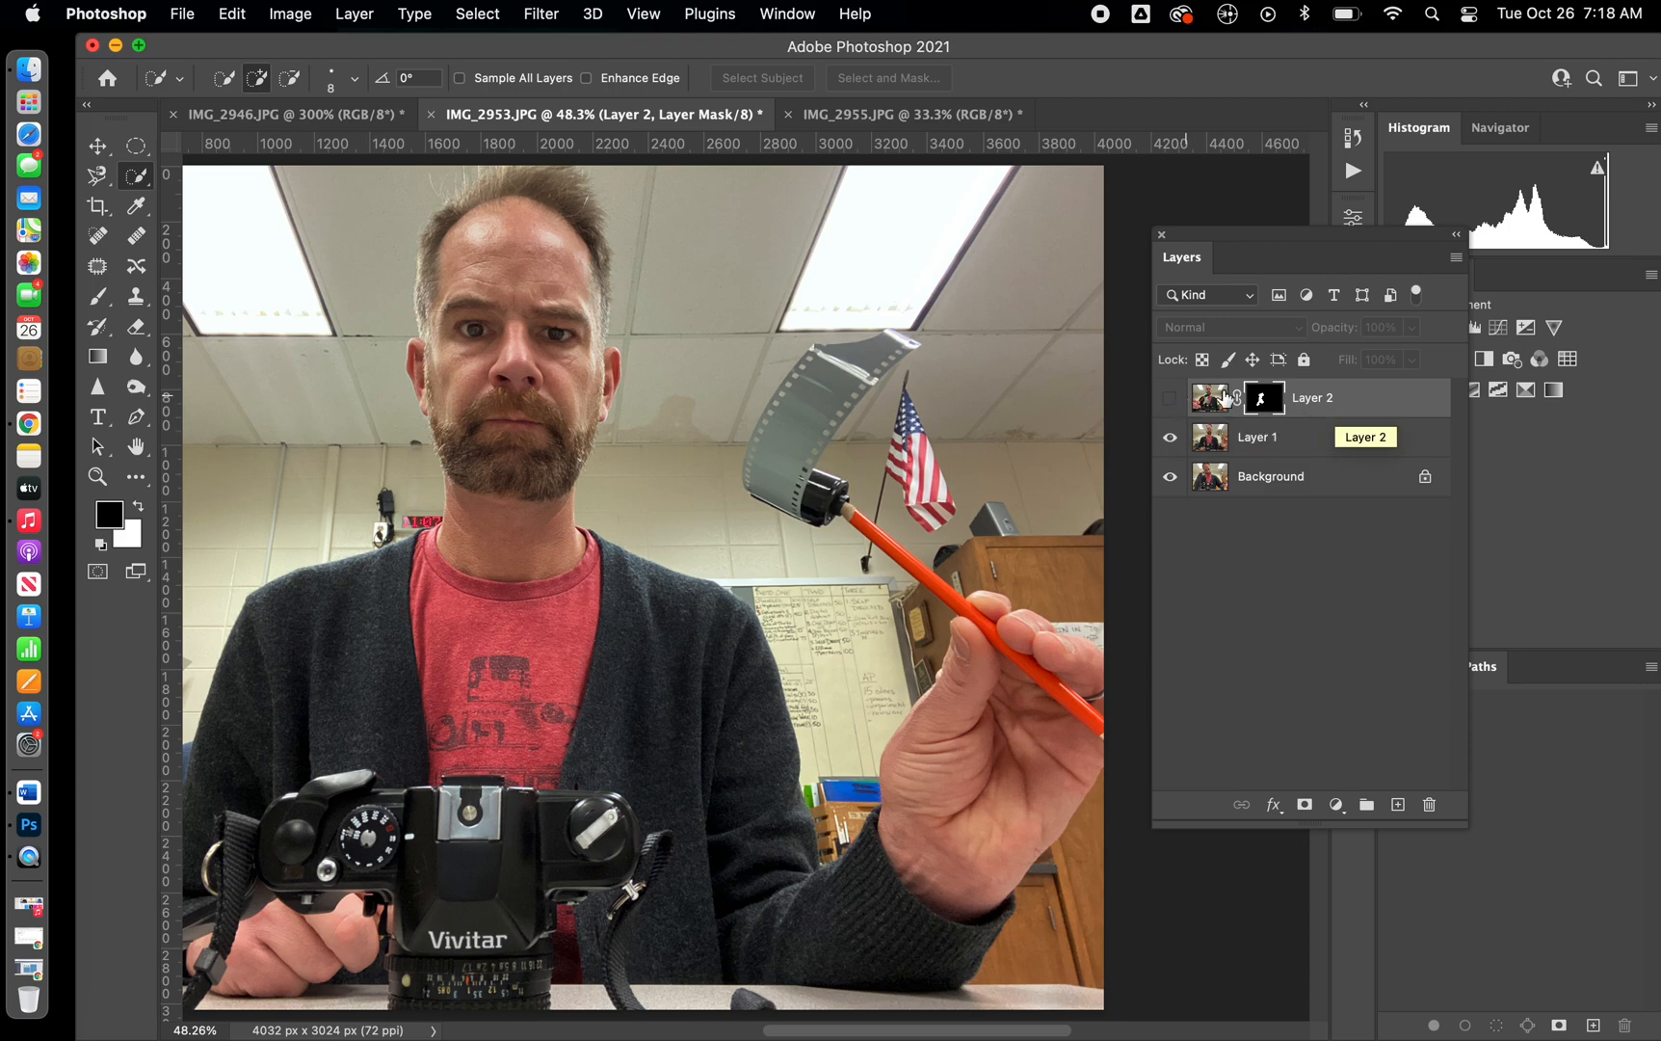
{"action": "left_click", "coordinate": [1260, 439]}
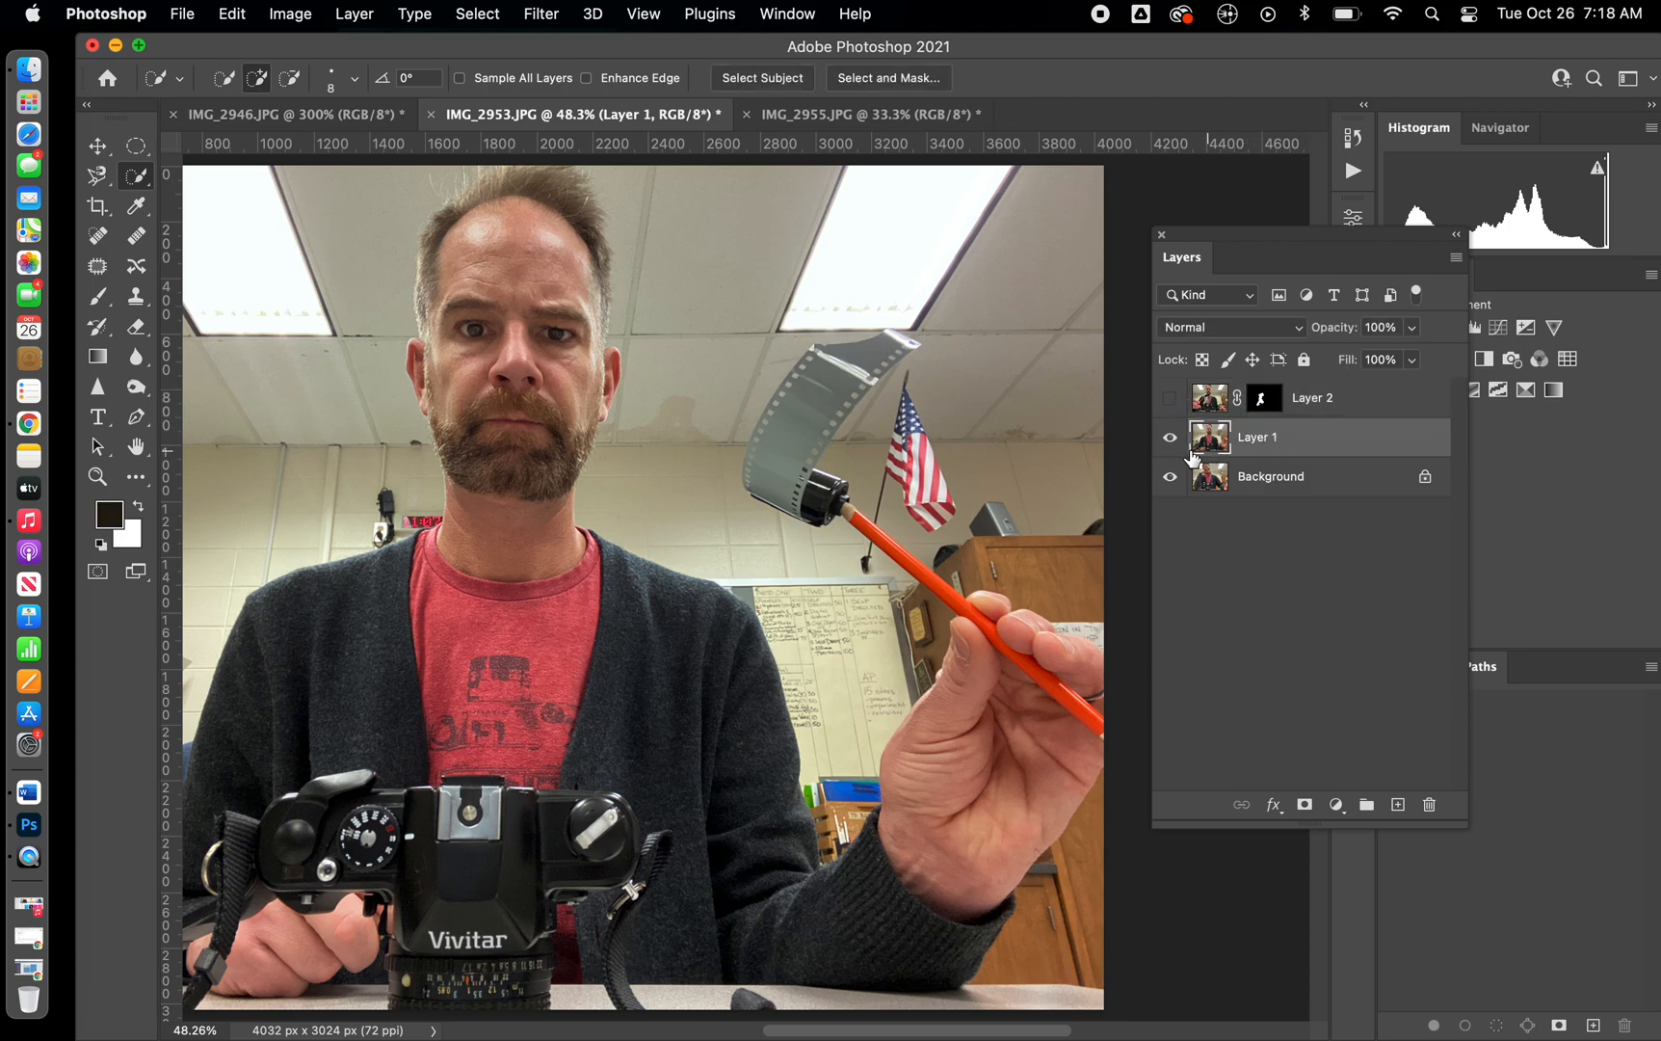
{"action": "left_click", "coordinate": [98, 477]}
{"action": "left_click_drag", "start_coordinate": [809, 452], "coordinate": [808, 452]}
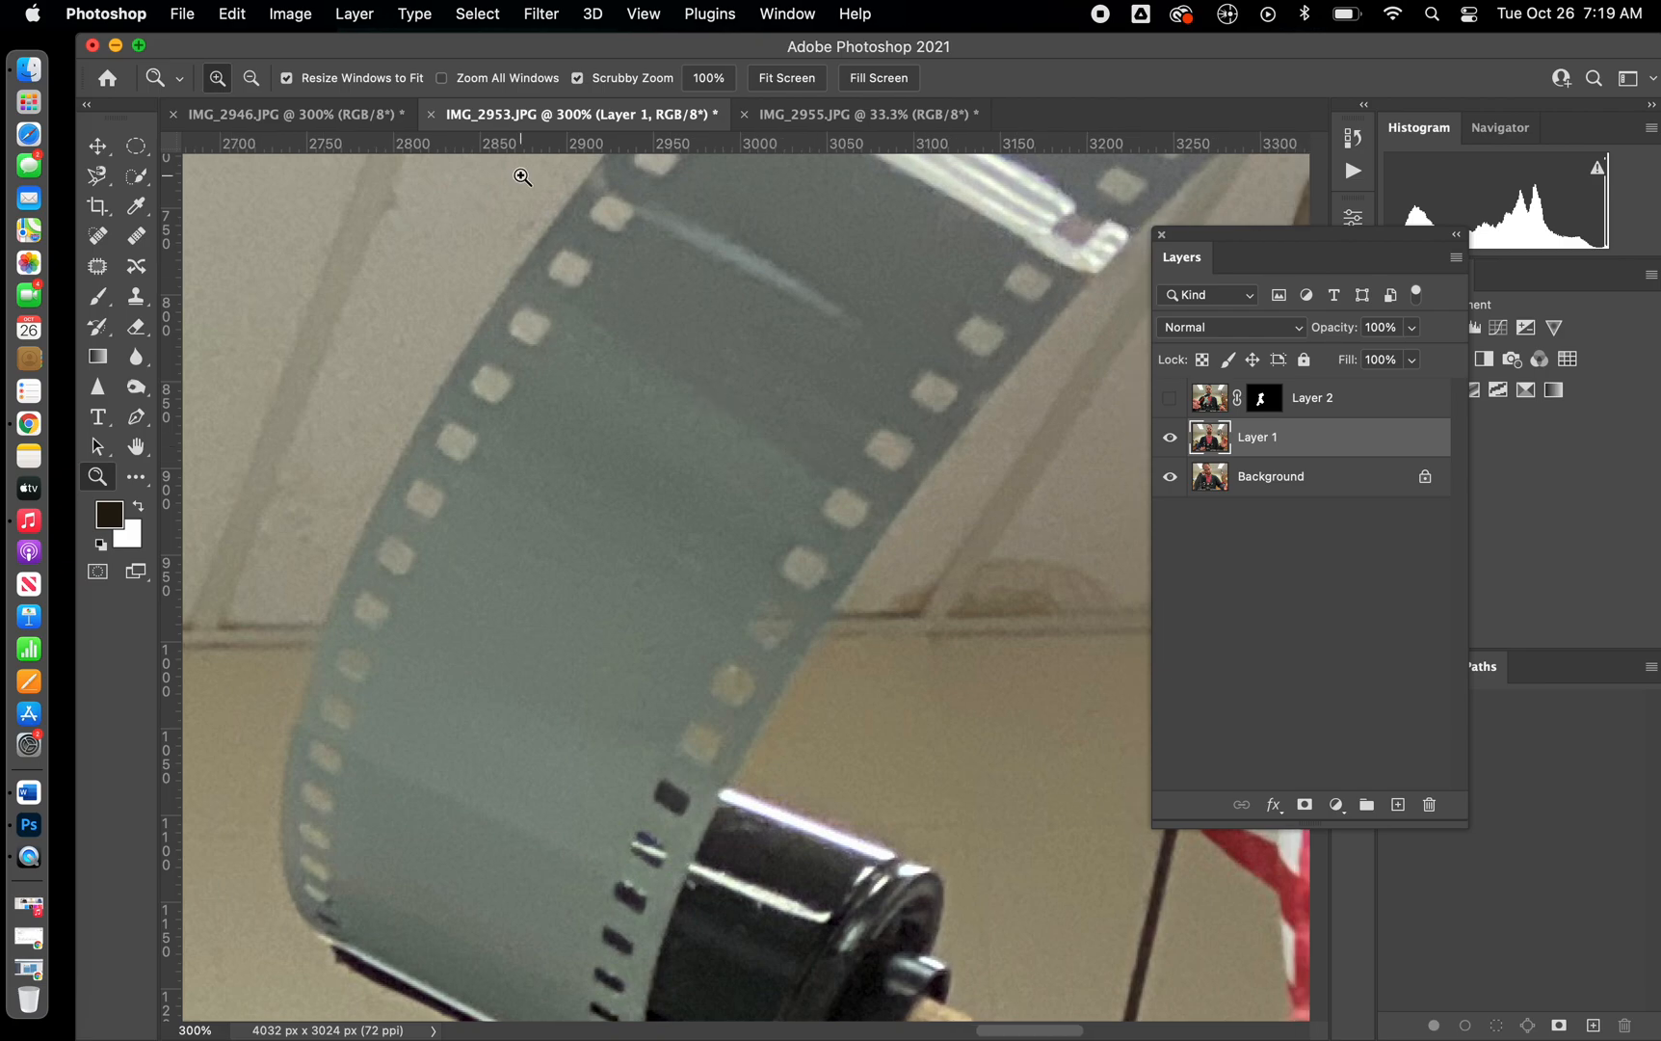
{"action": "left_click", "coordinate": [251, 78]}
{"action": "left_click", "coordinate": [583, 389]}
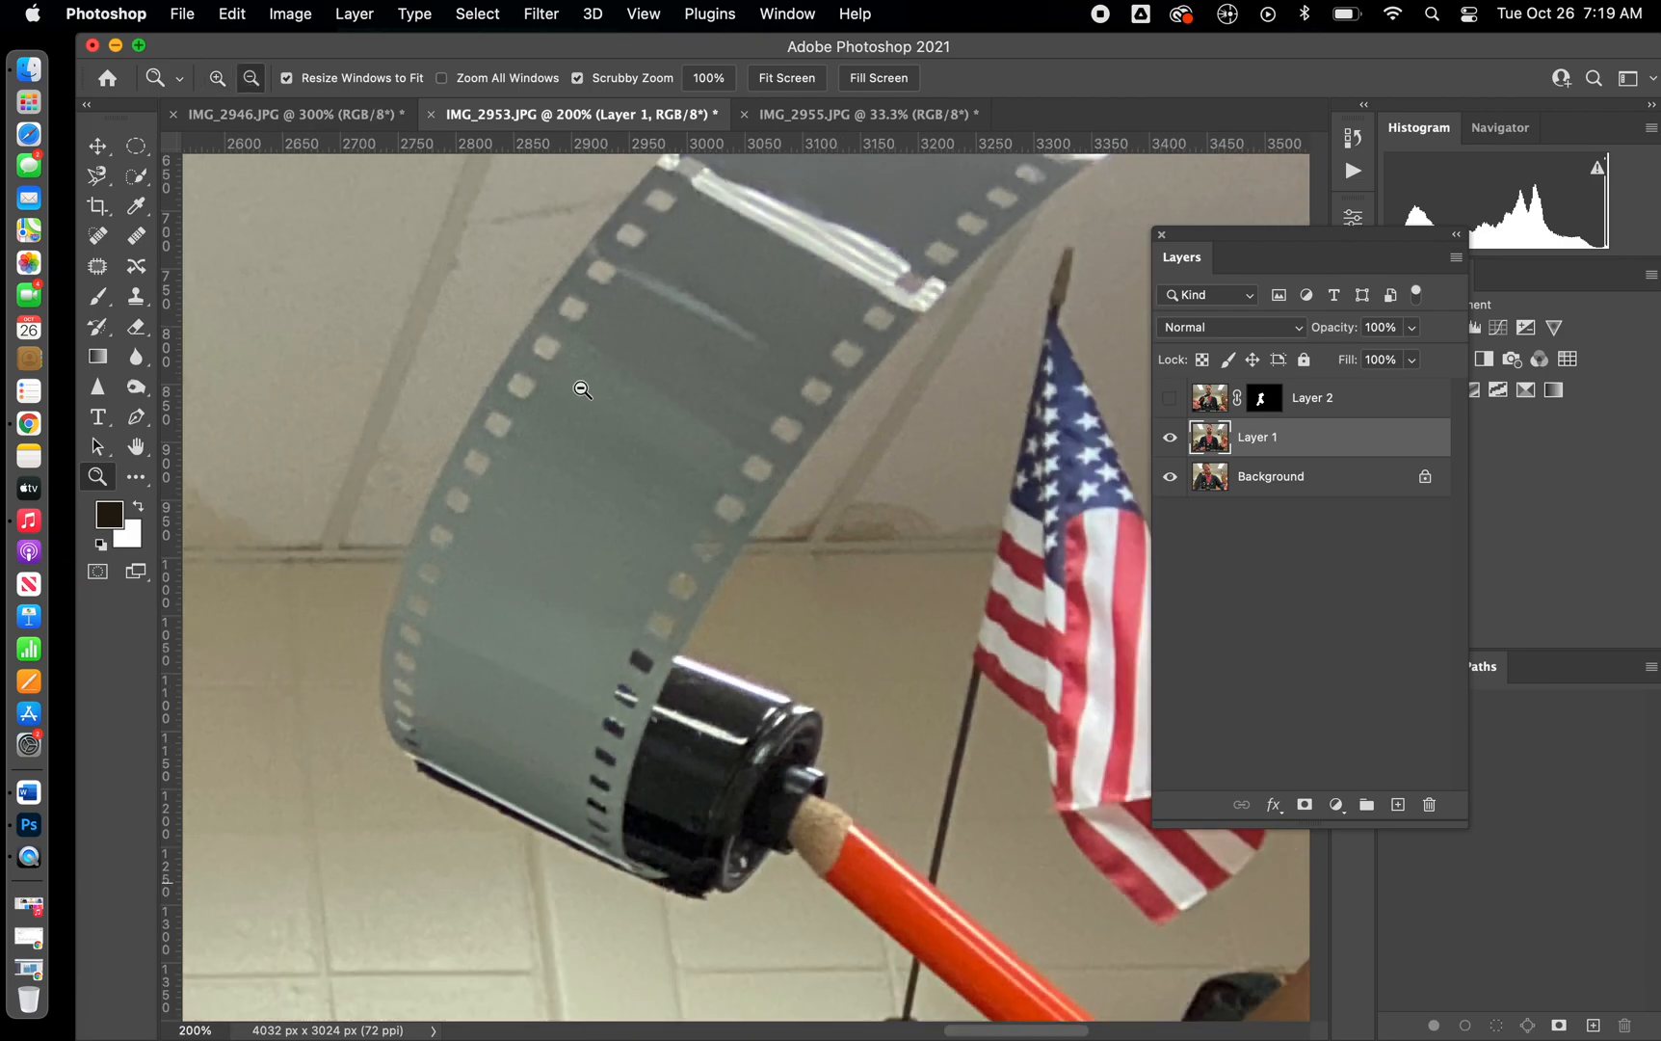
{"action": "left_click", "coordinate": [583, 390]}
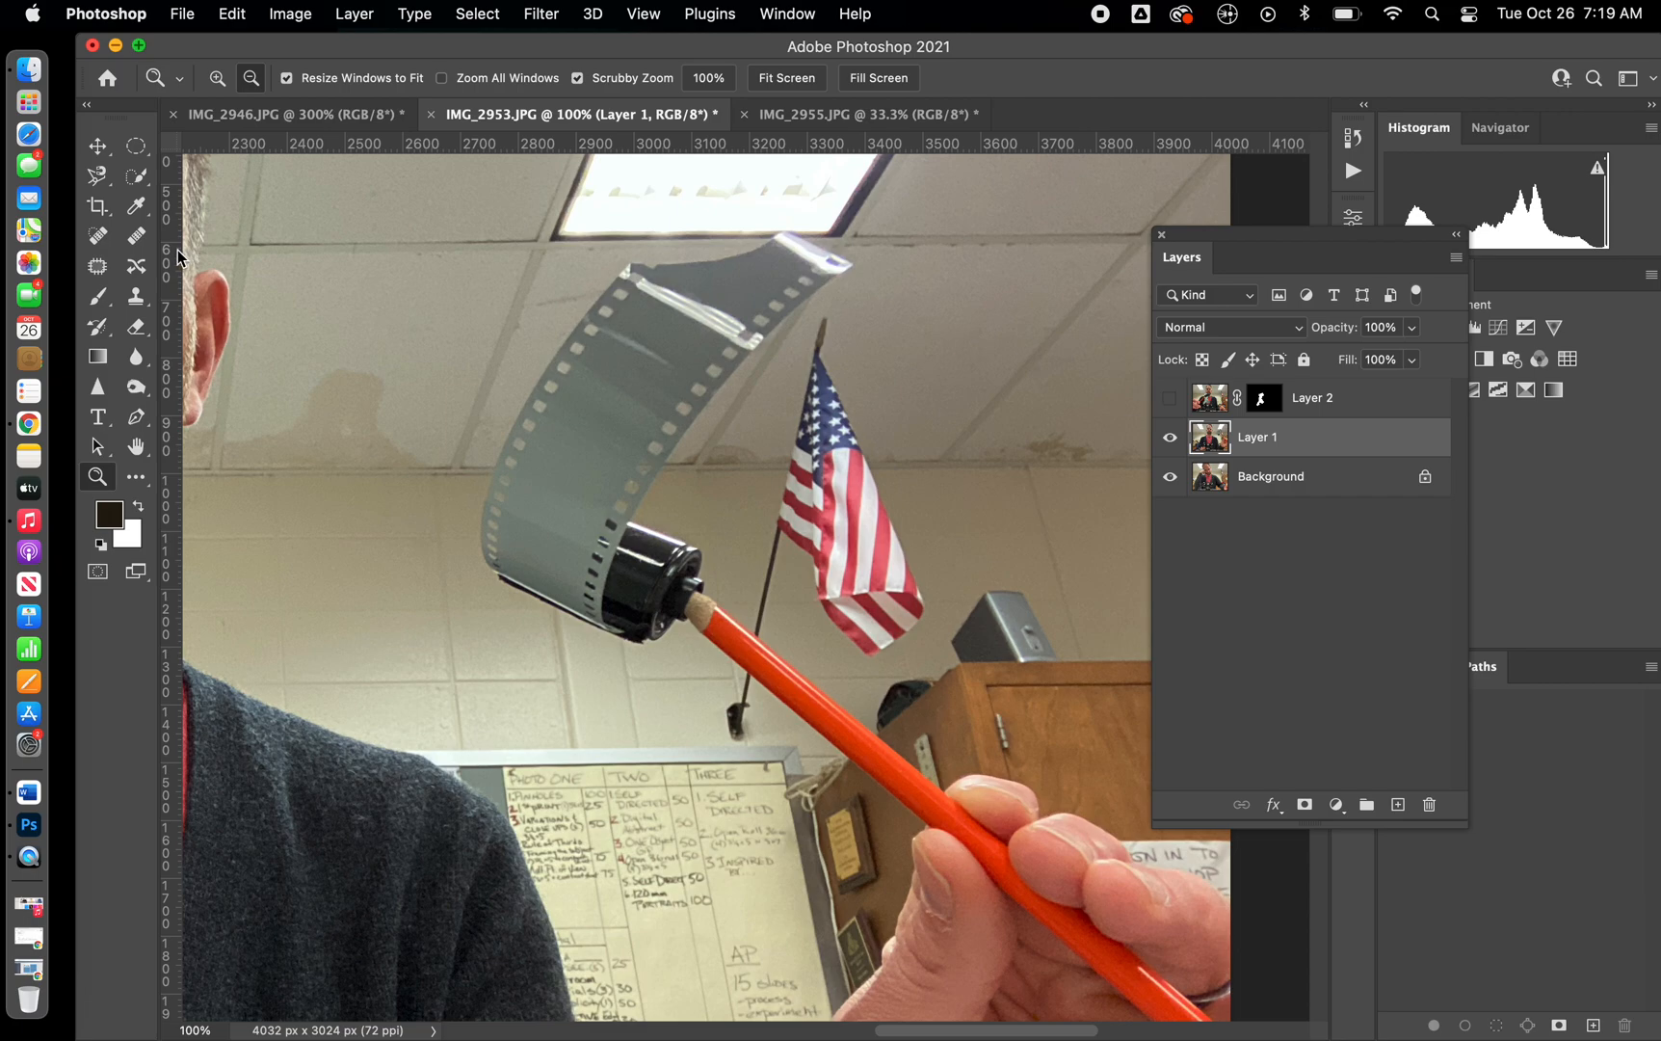
{"action": "left_click", "coordinate": [136, 183]}
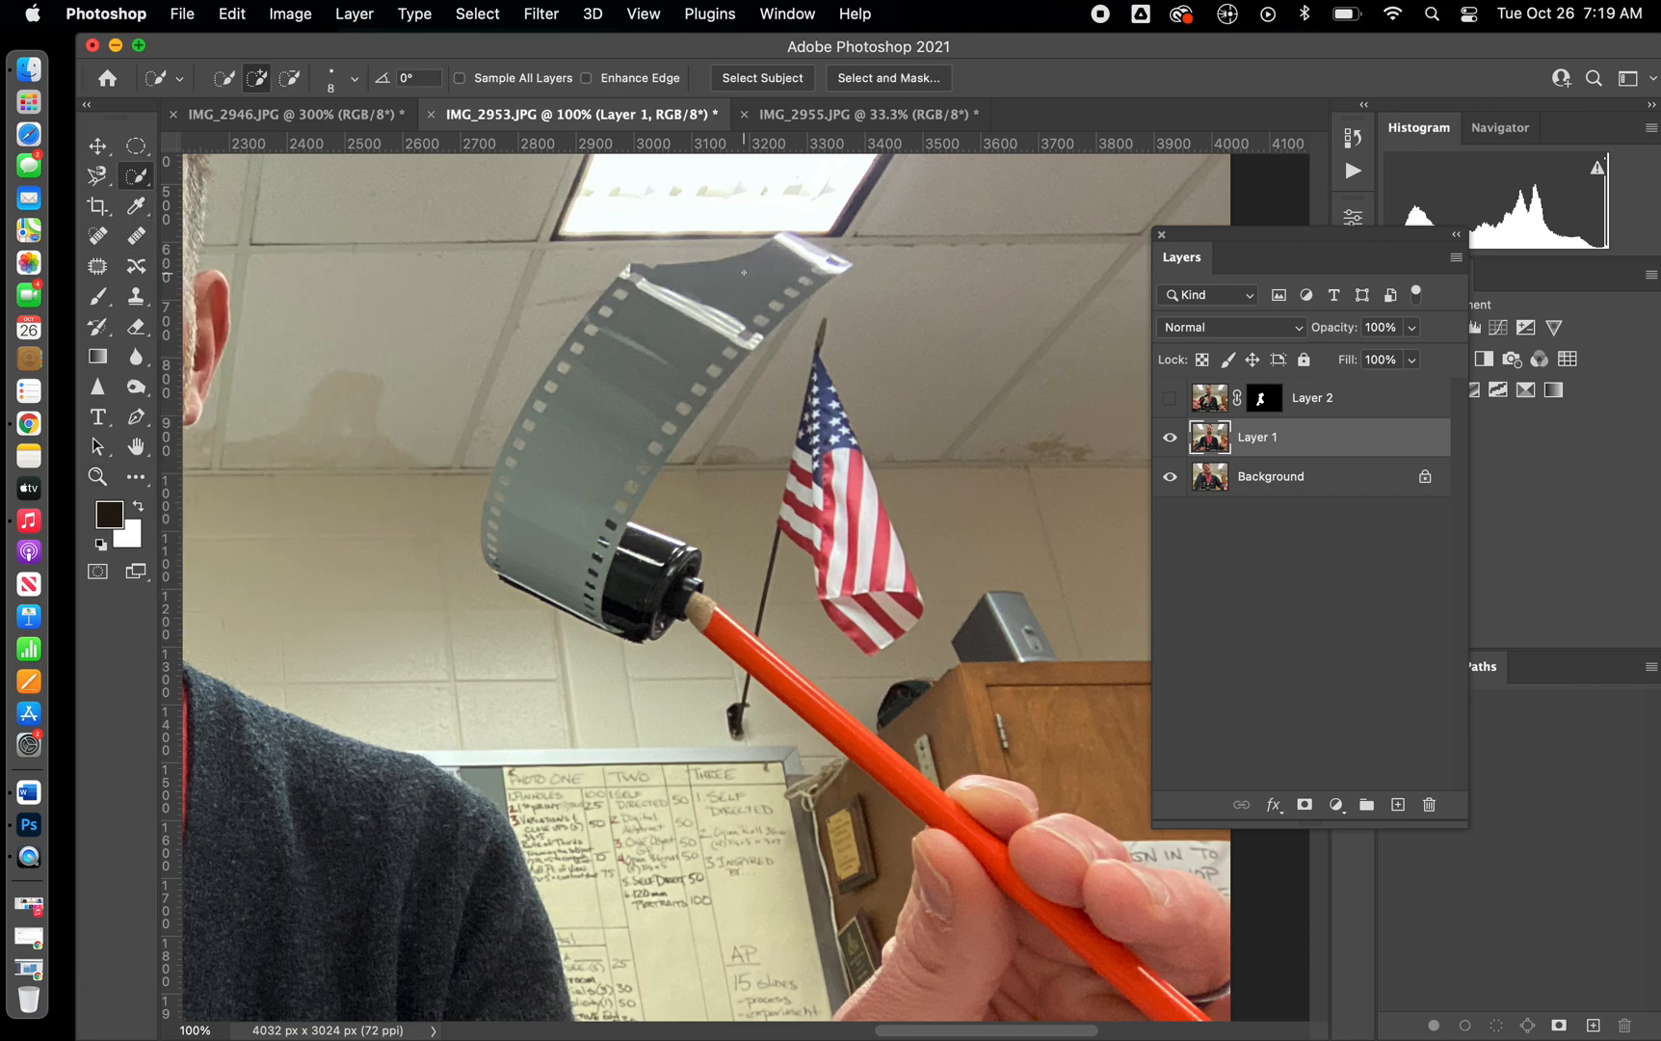
{"action": "left_click_drag", "start_coordinate": [713, 298], "coordinate": [676, 332]}
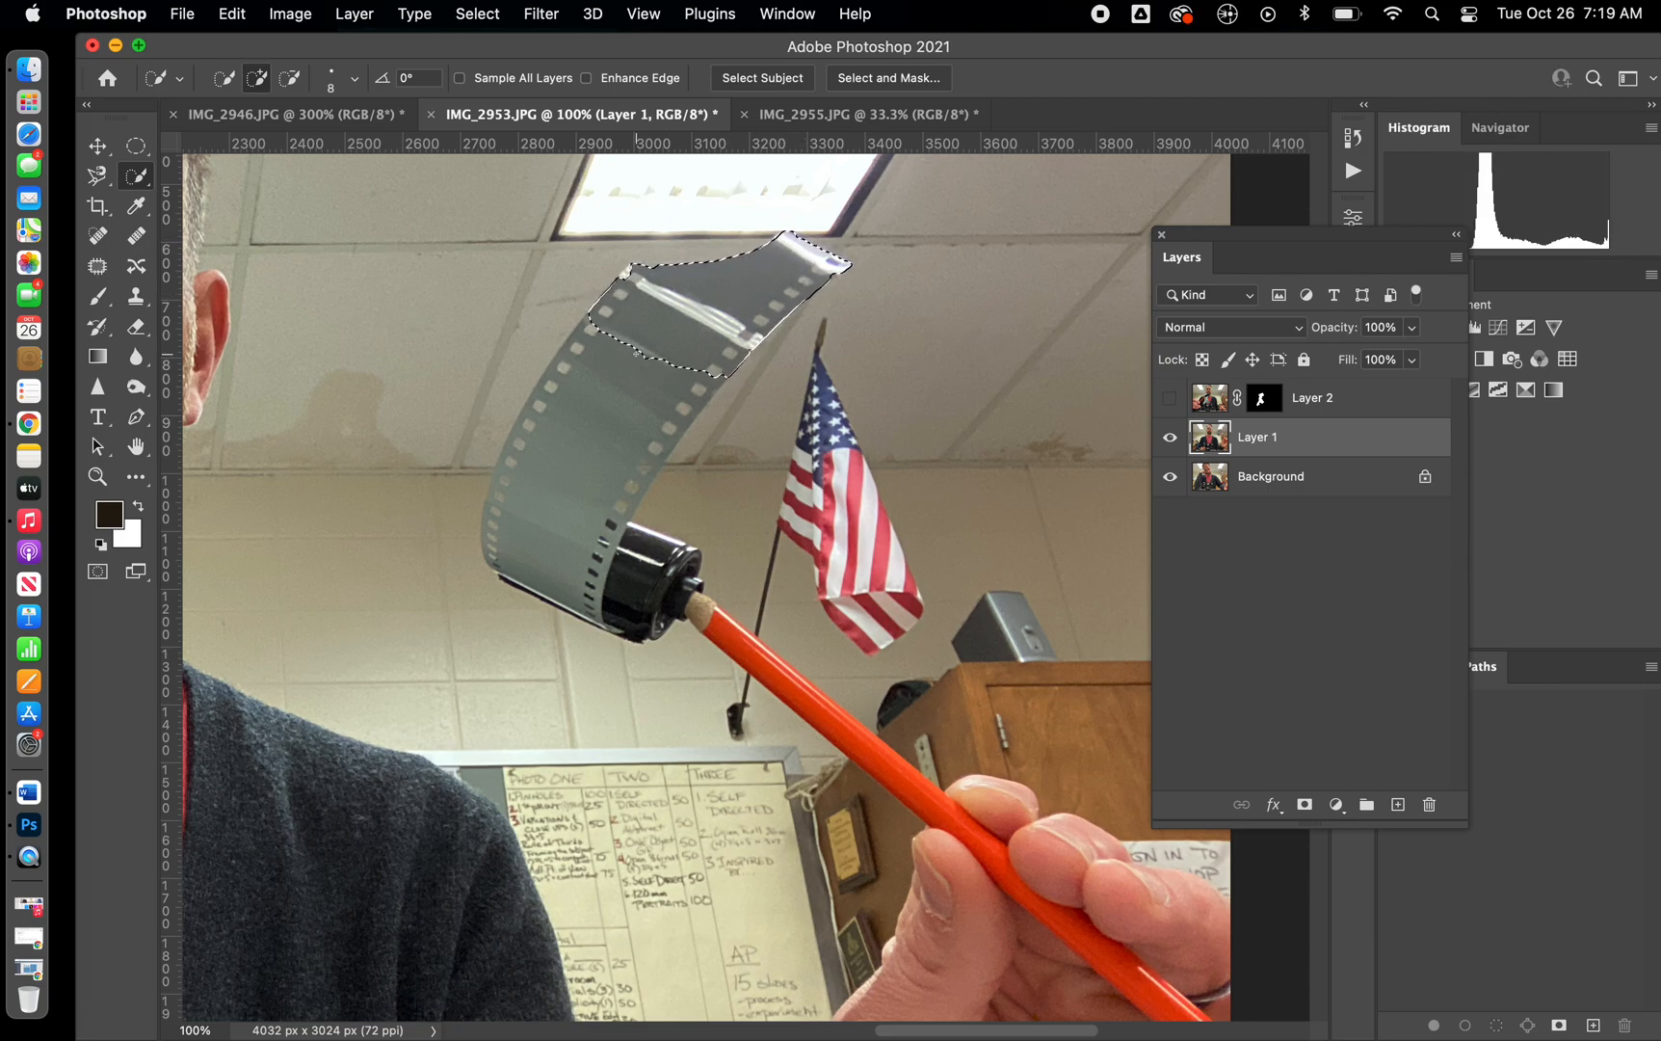
{"action": "mouse_move", "coordinate": [621, 365]}
{"action": "left_mouse_down"}
{"action": "mouse_move", "coordinate": [602, 395]}
{"action": "mouse_move", "coordinate": [520, 424]}
{"action": "mouse_move", "coordinate": [506, 540]}
{"action": "mouse_move", "coordinate": [573, 453]}
{"action": "left_mouse_up"}
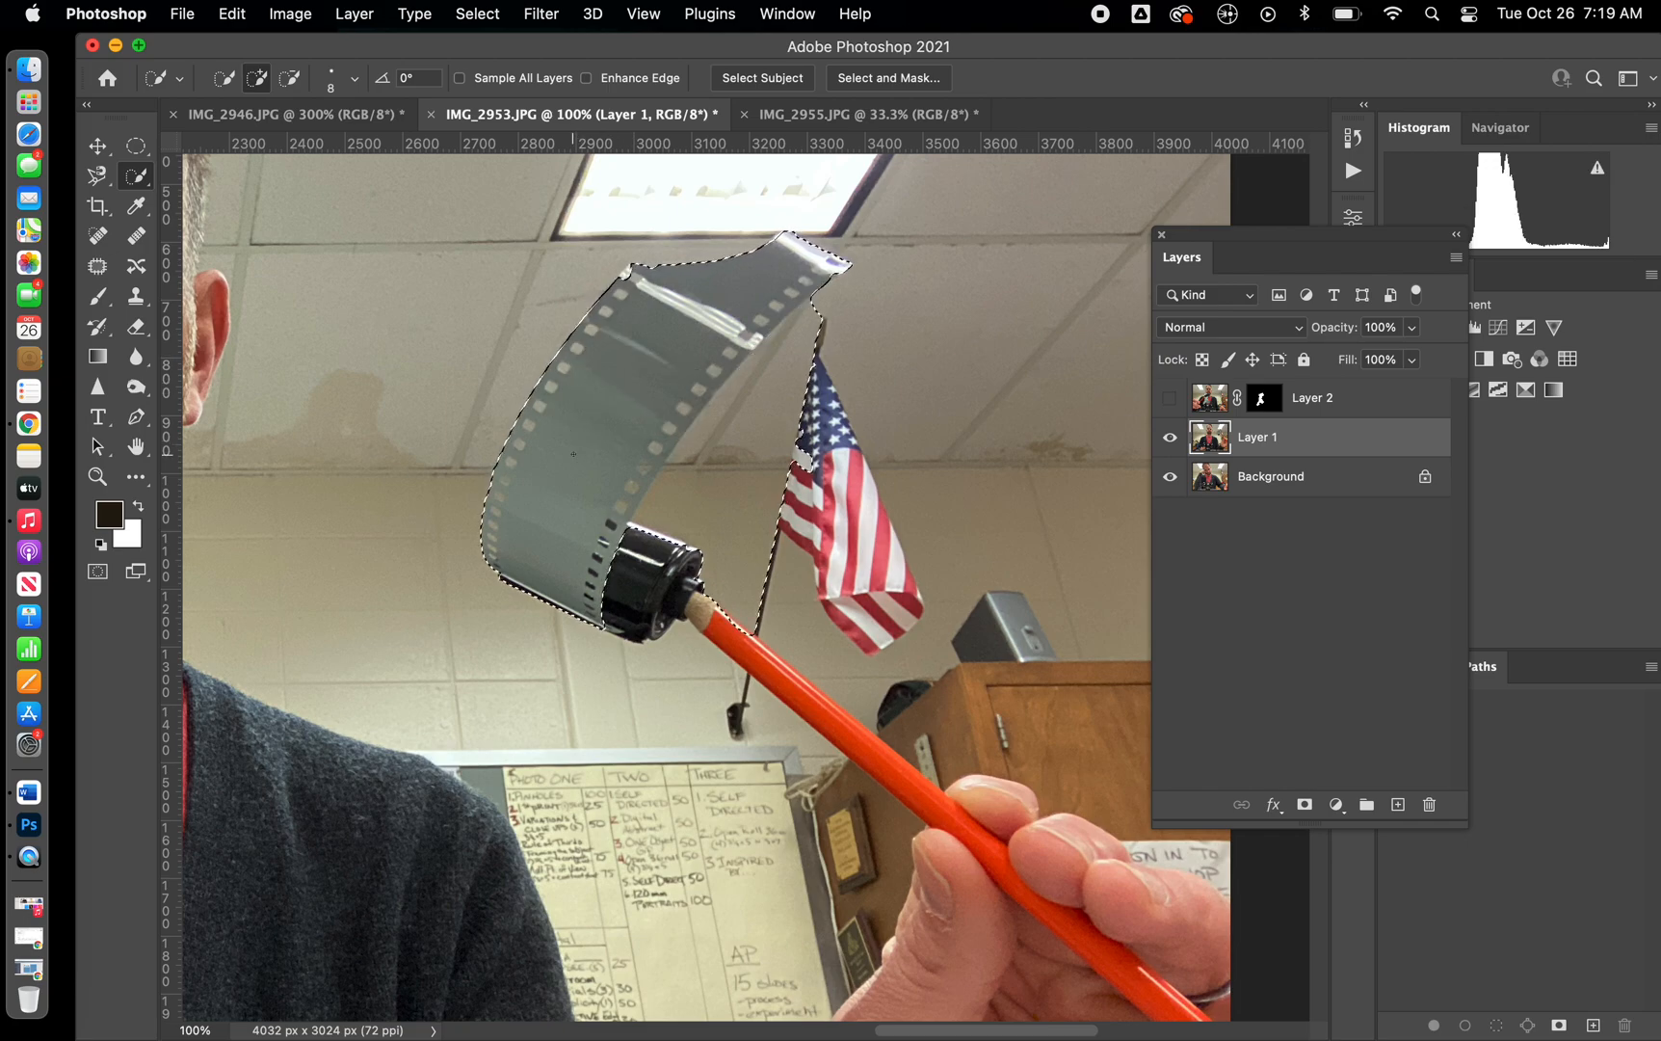
{"action": "left_click", "coordinate": [642, 567]}
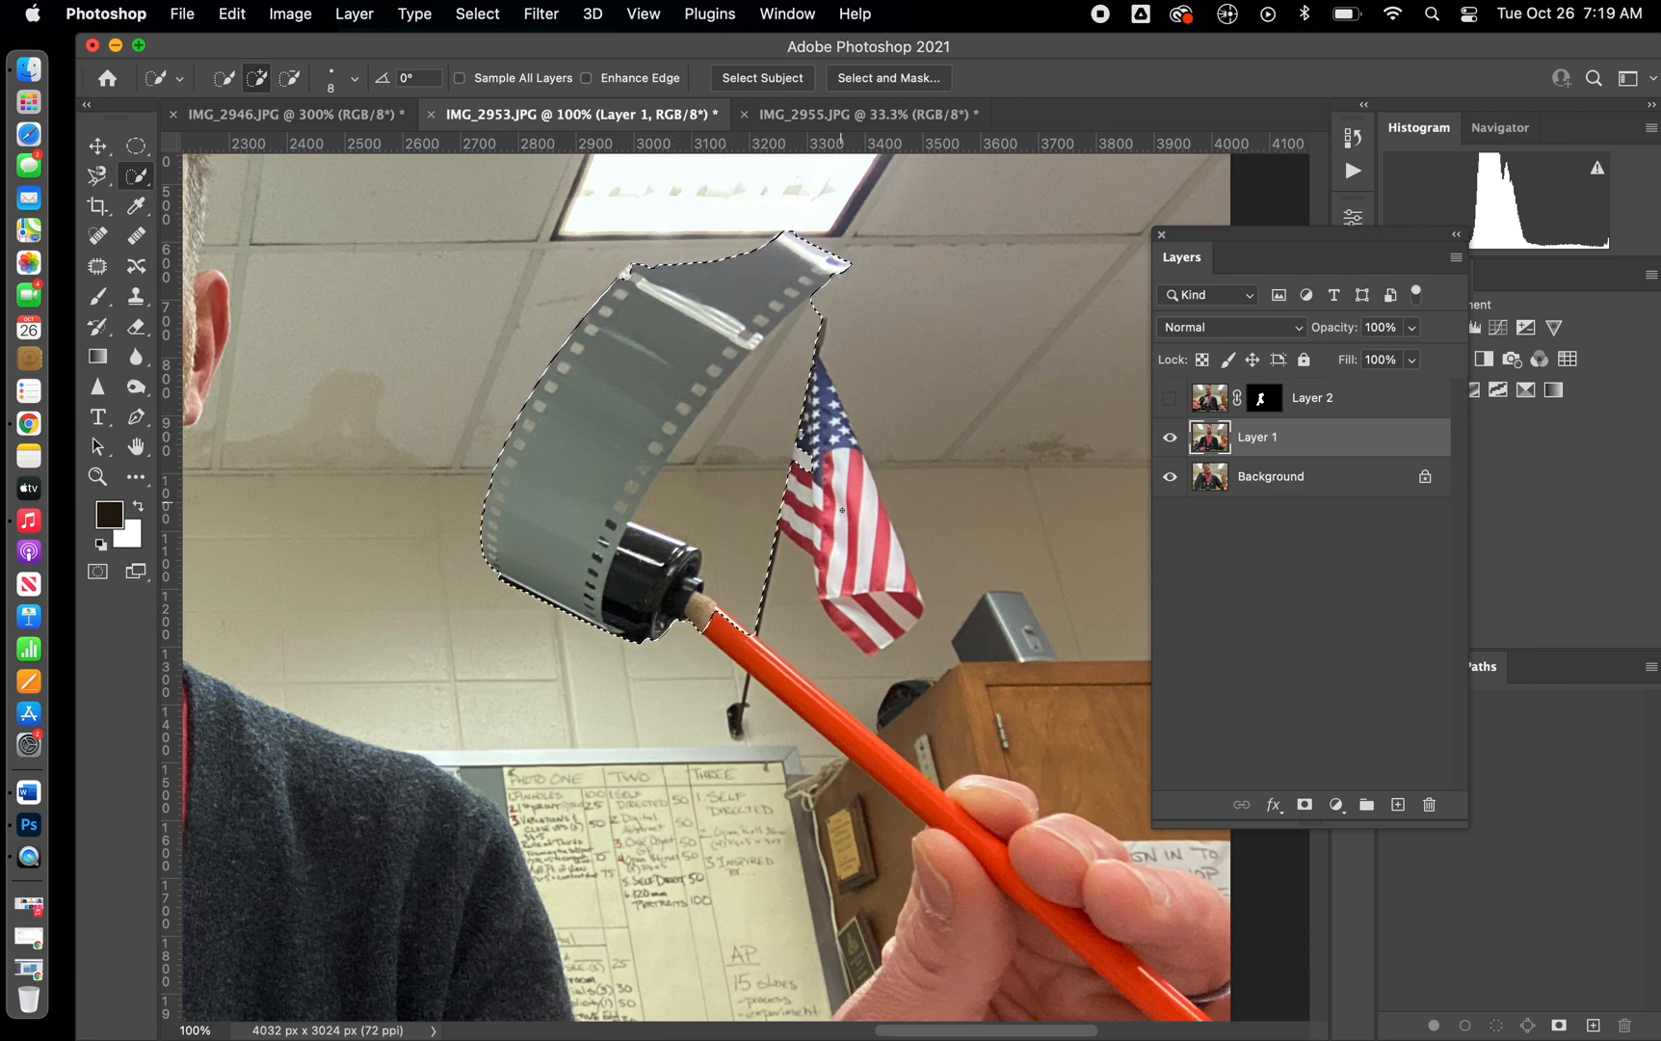
- Subtract the wall and flagpole area beside the film strip from the selection and use the result as Layer 1's layer mask
{"action": "left_click", "coordinate": [290, 78]}
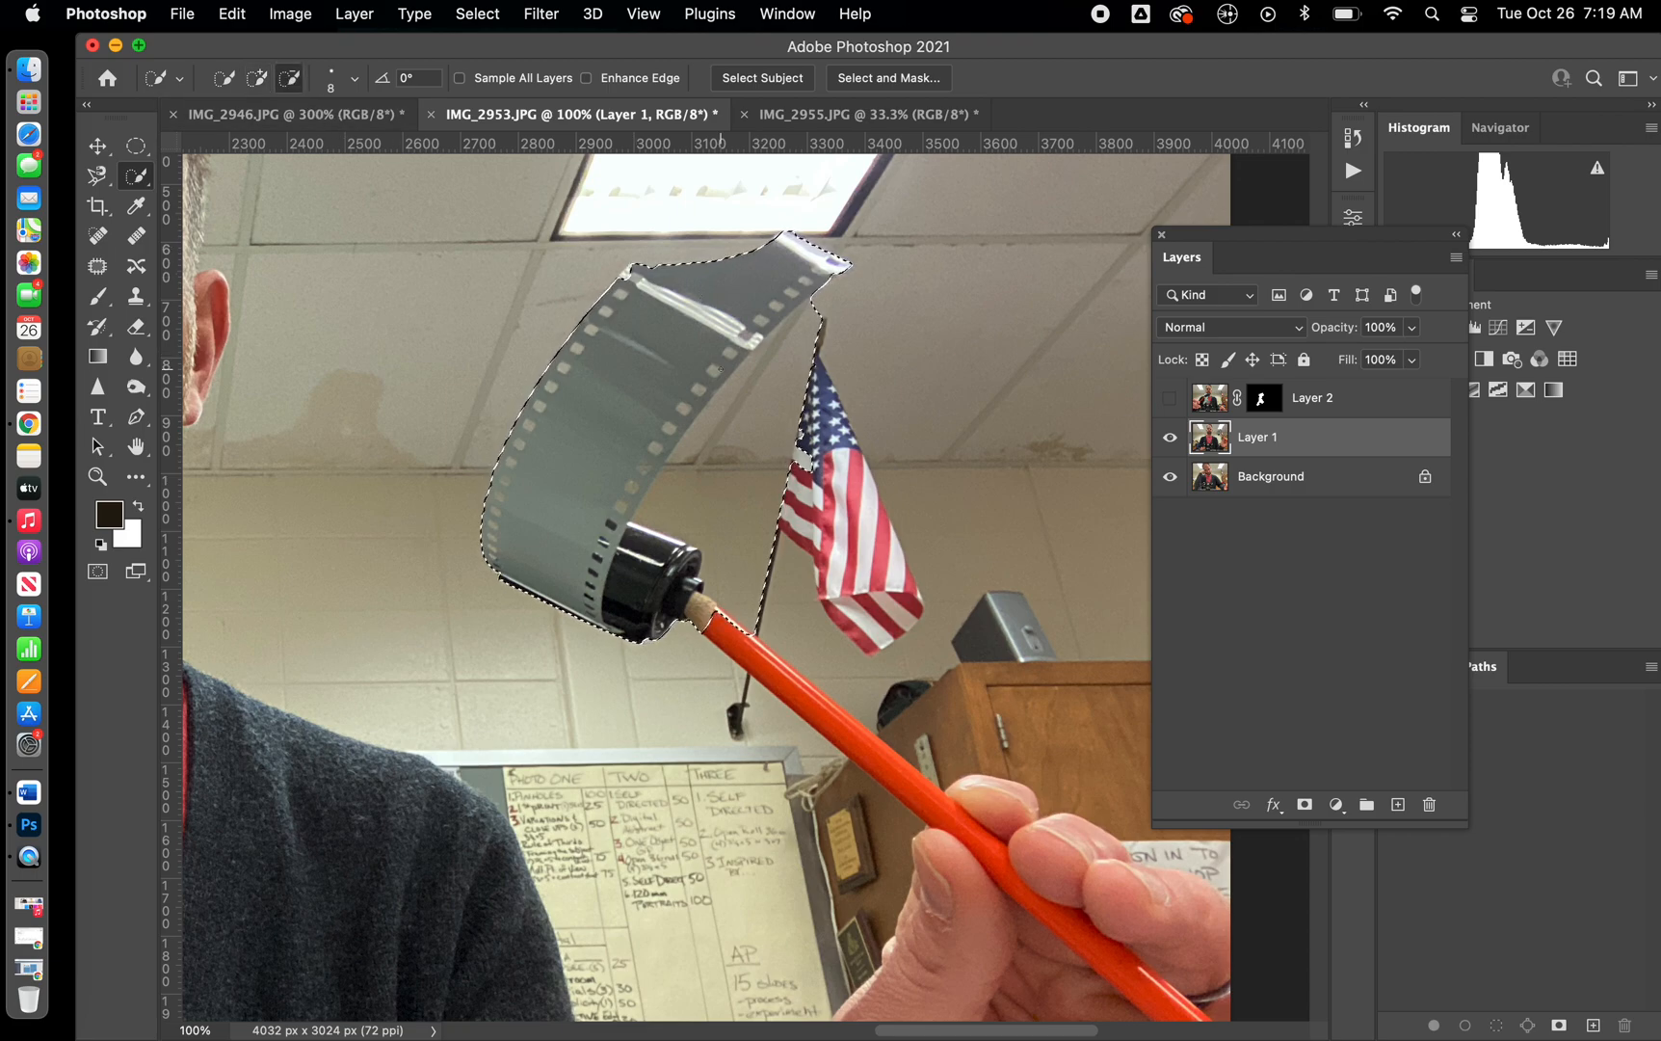
{"action": "left_click_drag", "start_coordinate": [811, 327], "coordinate": [803, 337]}
{"action": "left_click_drag", "start_coordinate": [709, 471], "coordinate": [705, 479]}
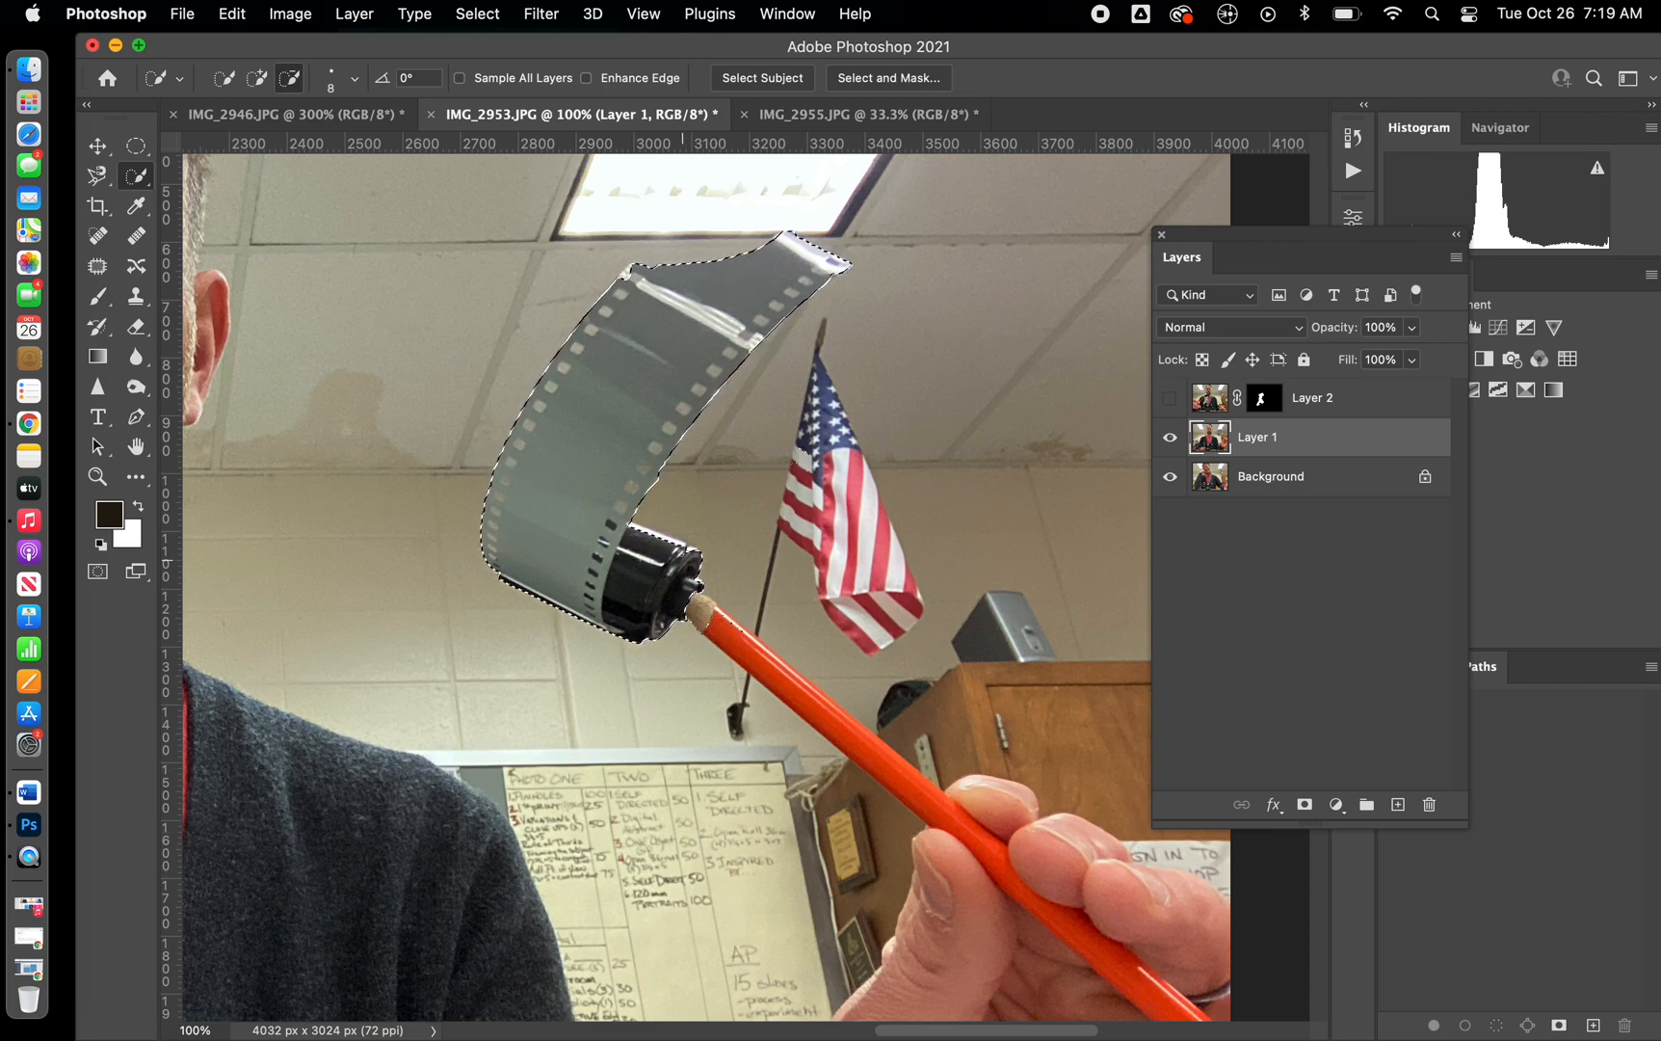
{"action": "left_click", "coordinate": [256, 78]}
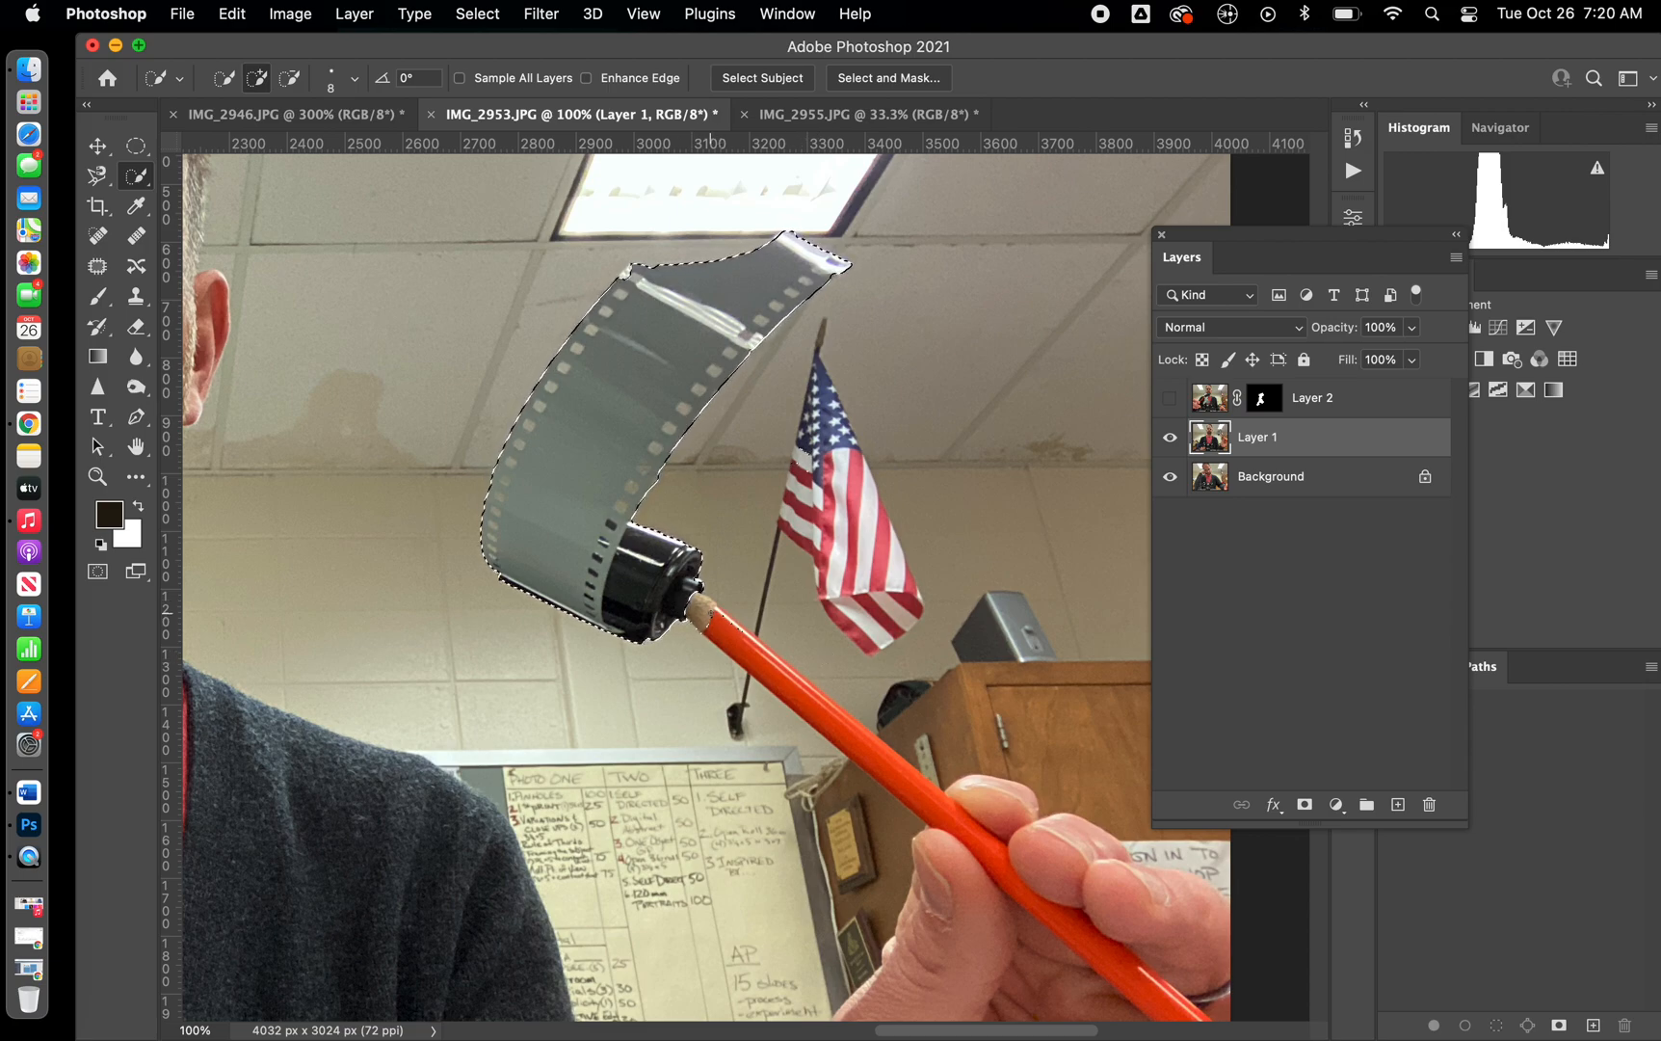
{"action": "left_click", "coordinate": [286, 83]}
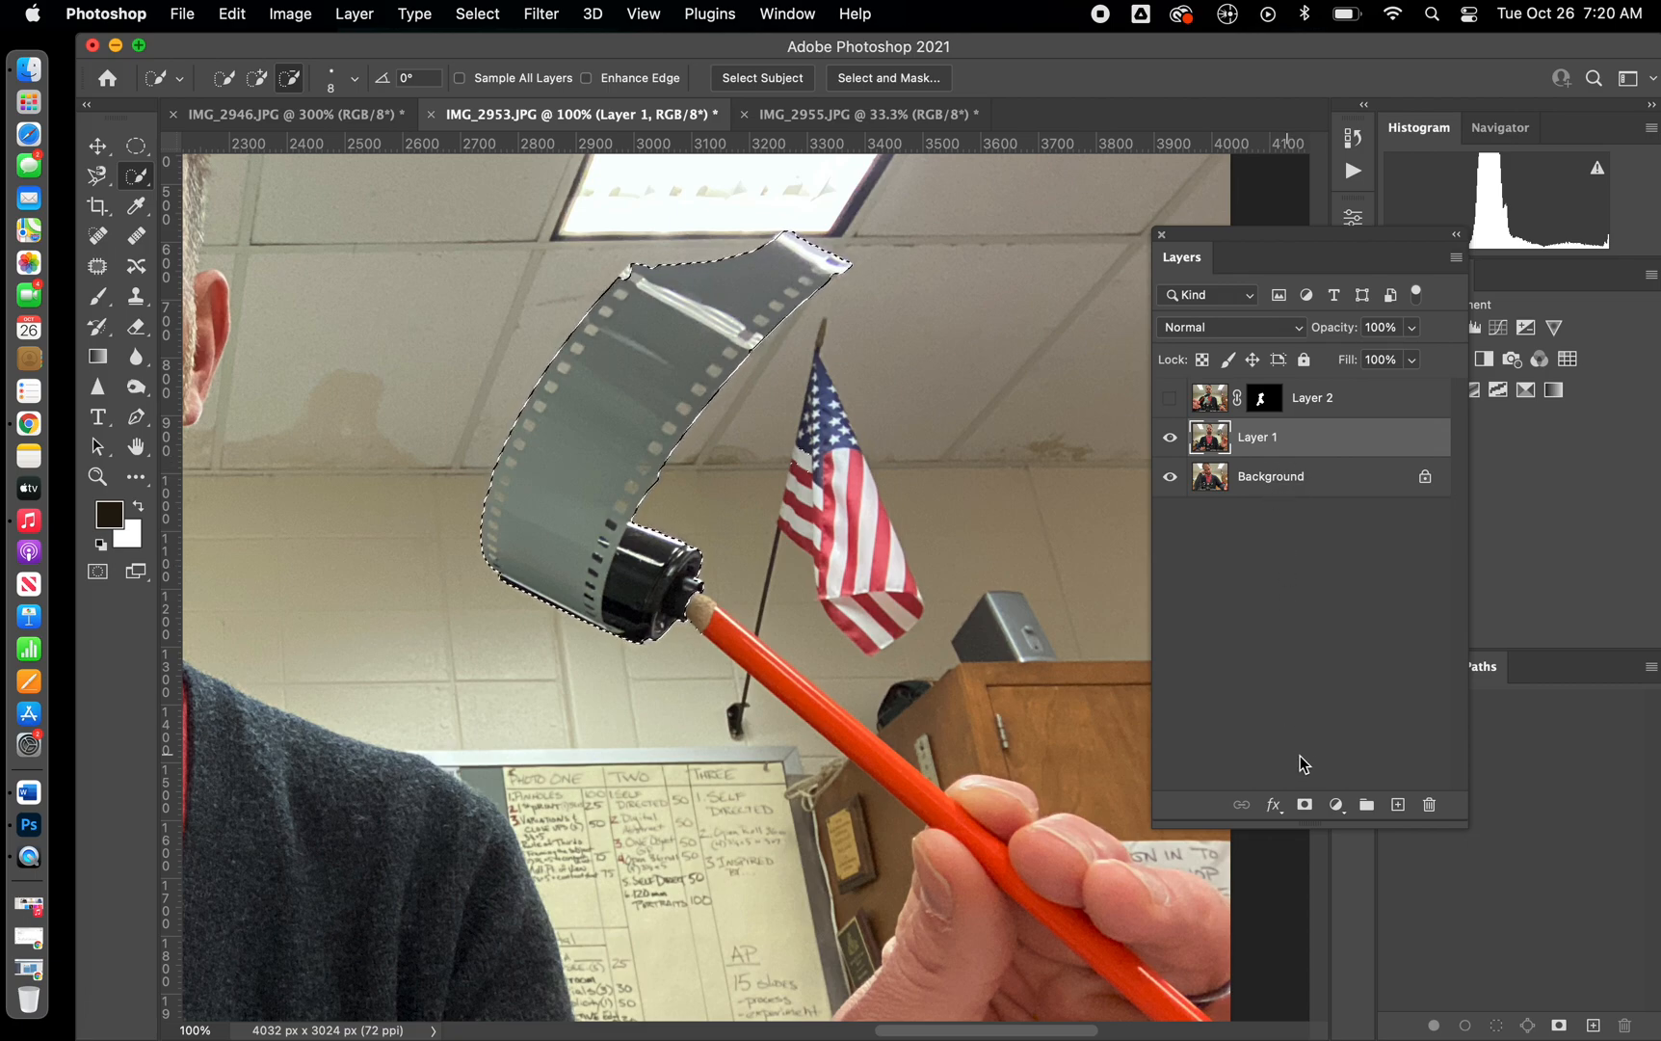
{"action": "left_click", "coordinate": [1305, 804]}
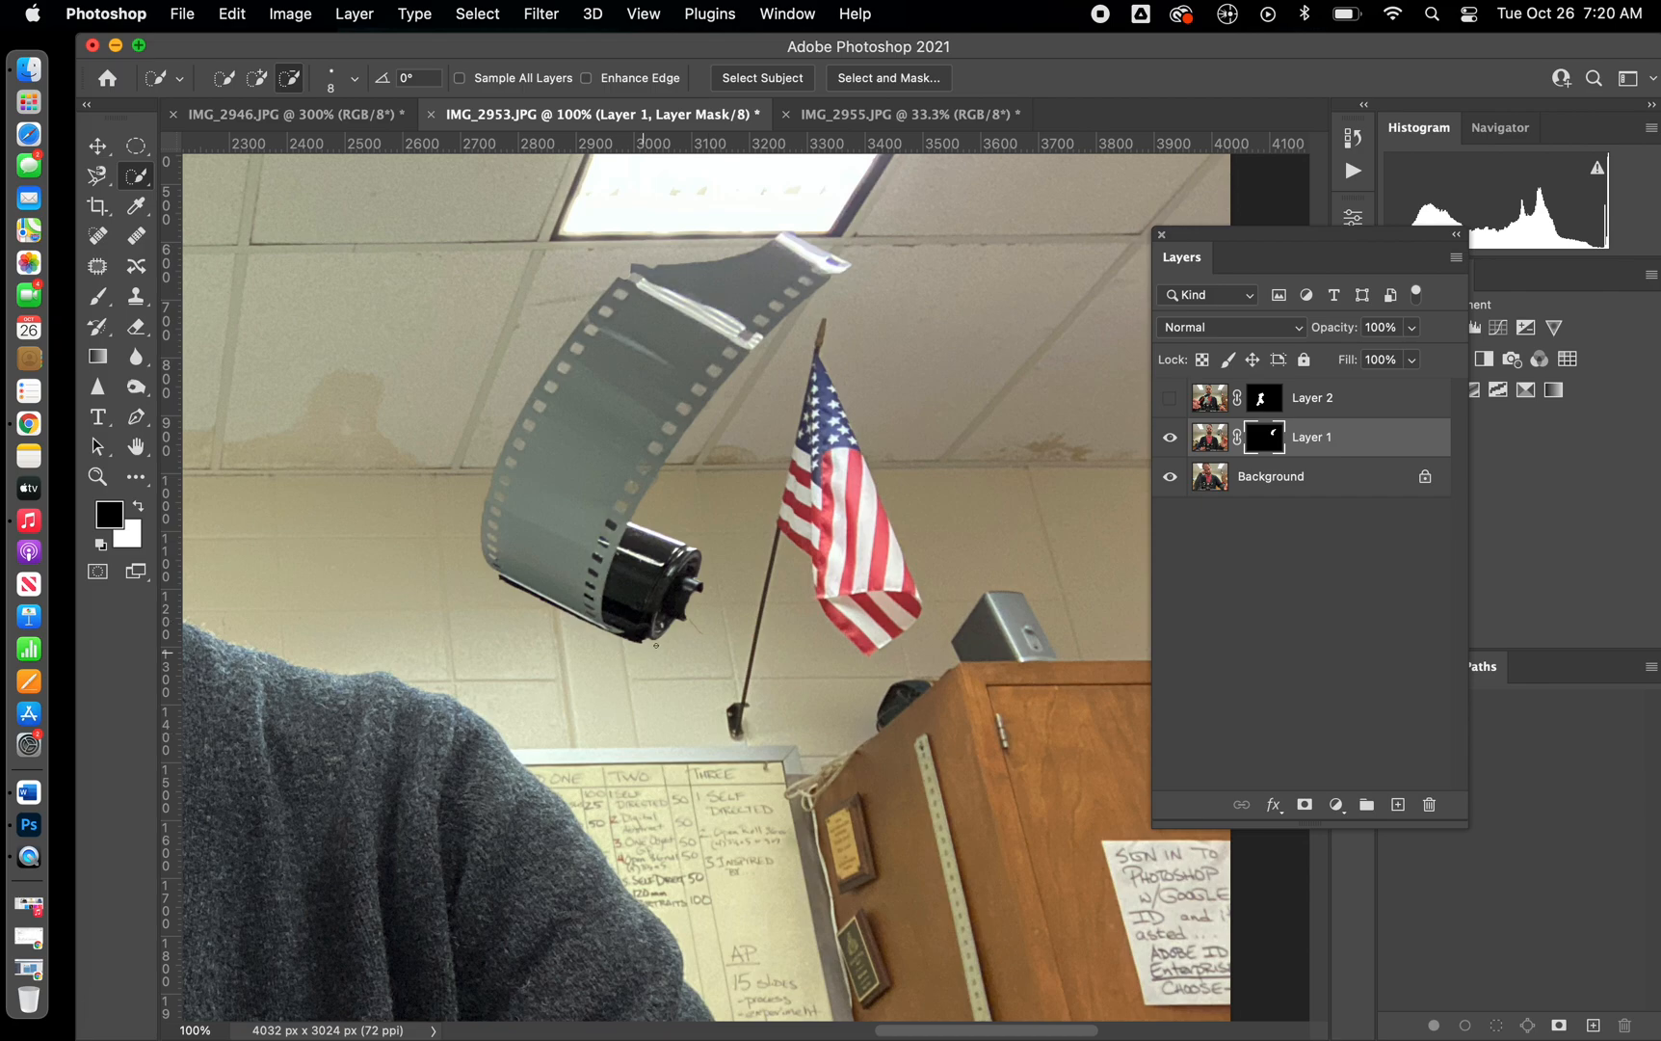
- Paint white on Layer 1's mask with a 14 px brush to restore the missing spool end of the canister
{"action": "scroll", "coordinate": [660, 605], "scroll_direction": "right", "scroll_amount": 5}
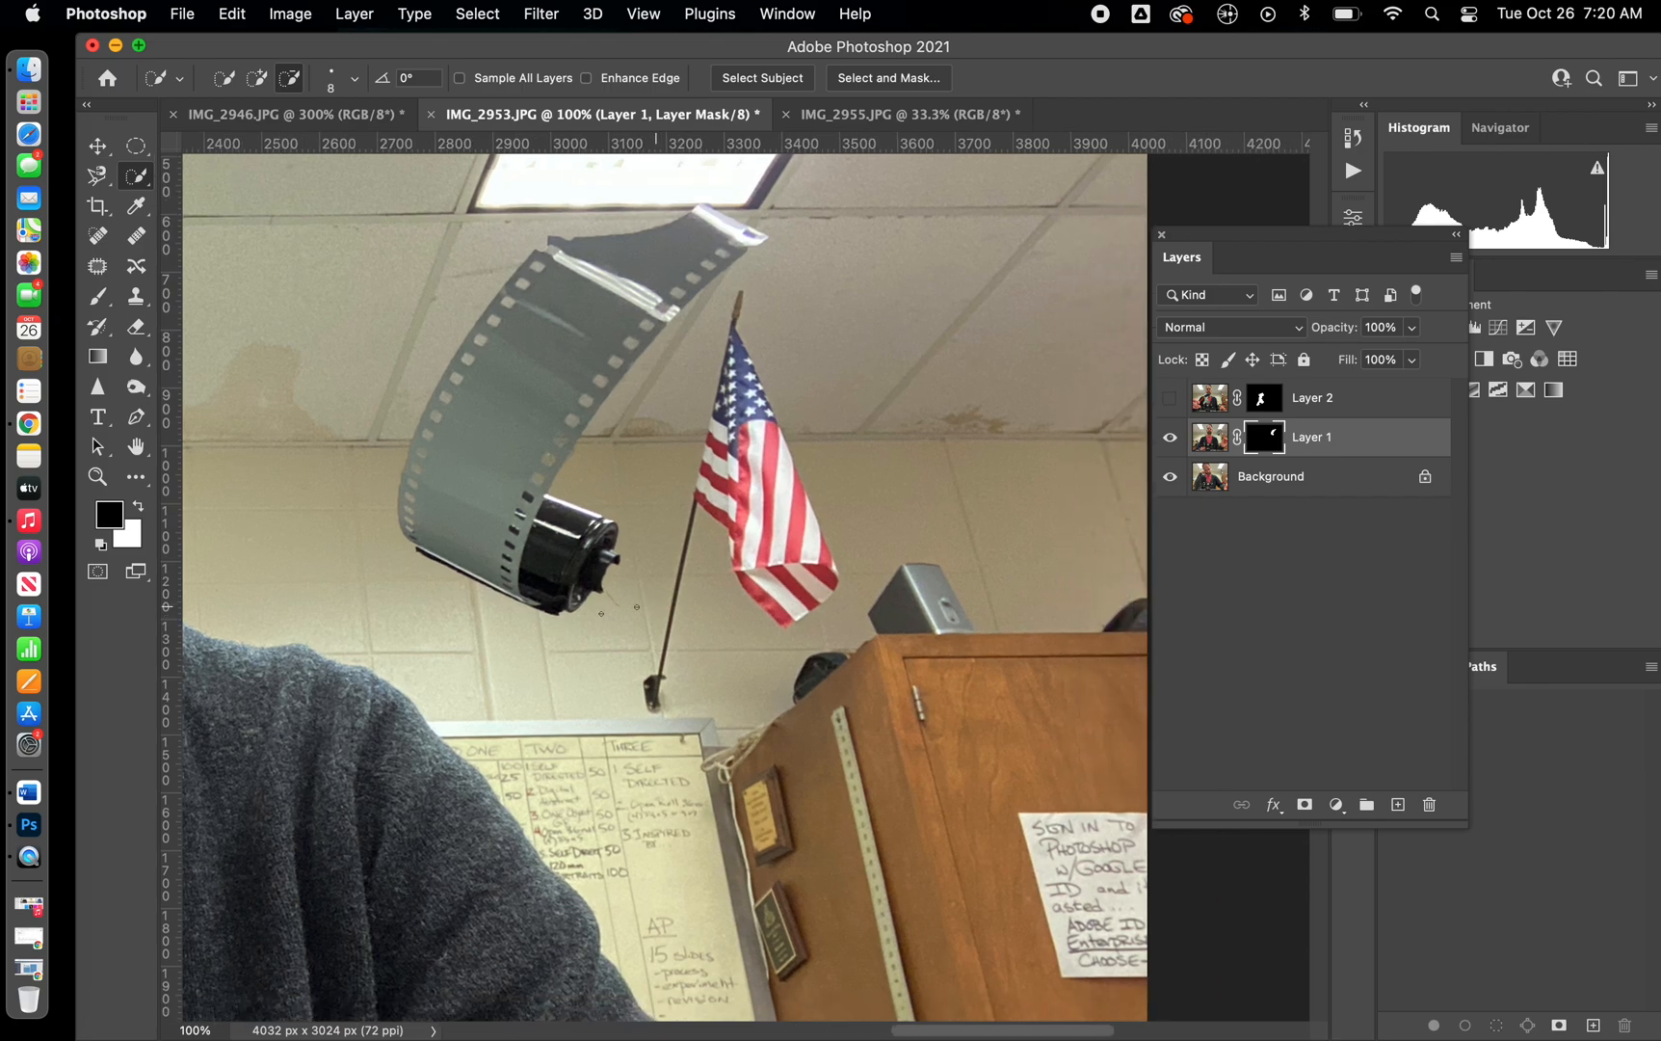
{"action": "left_click", "coordinate": [97, 473]}
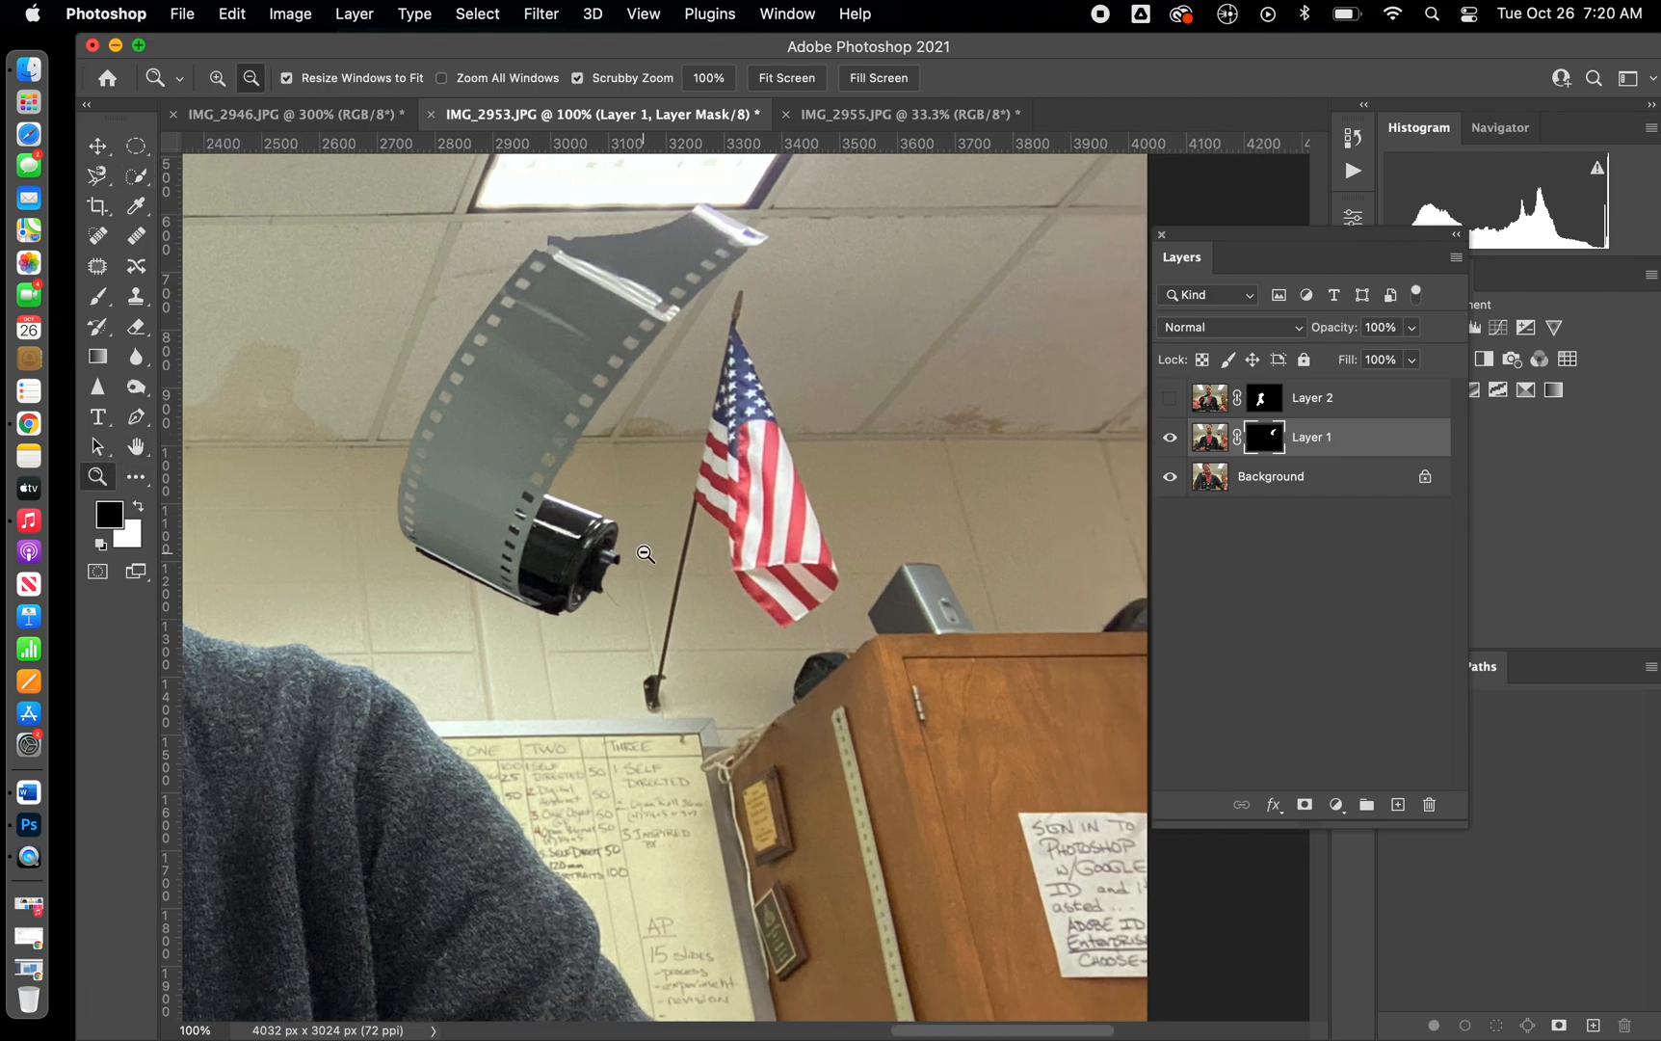
{"action": "left_click", "coordinate": [598, 579]}
{"action": "left_click", "coordinate": [220, 81]}
{"action": "left_click_drag", "start_coordinate": [586, 576], "coordinate": [583, 575]}
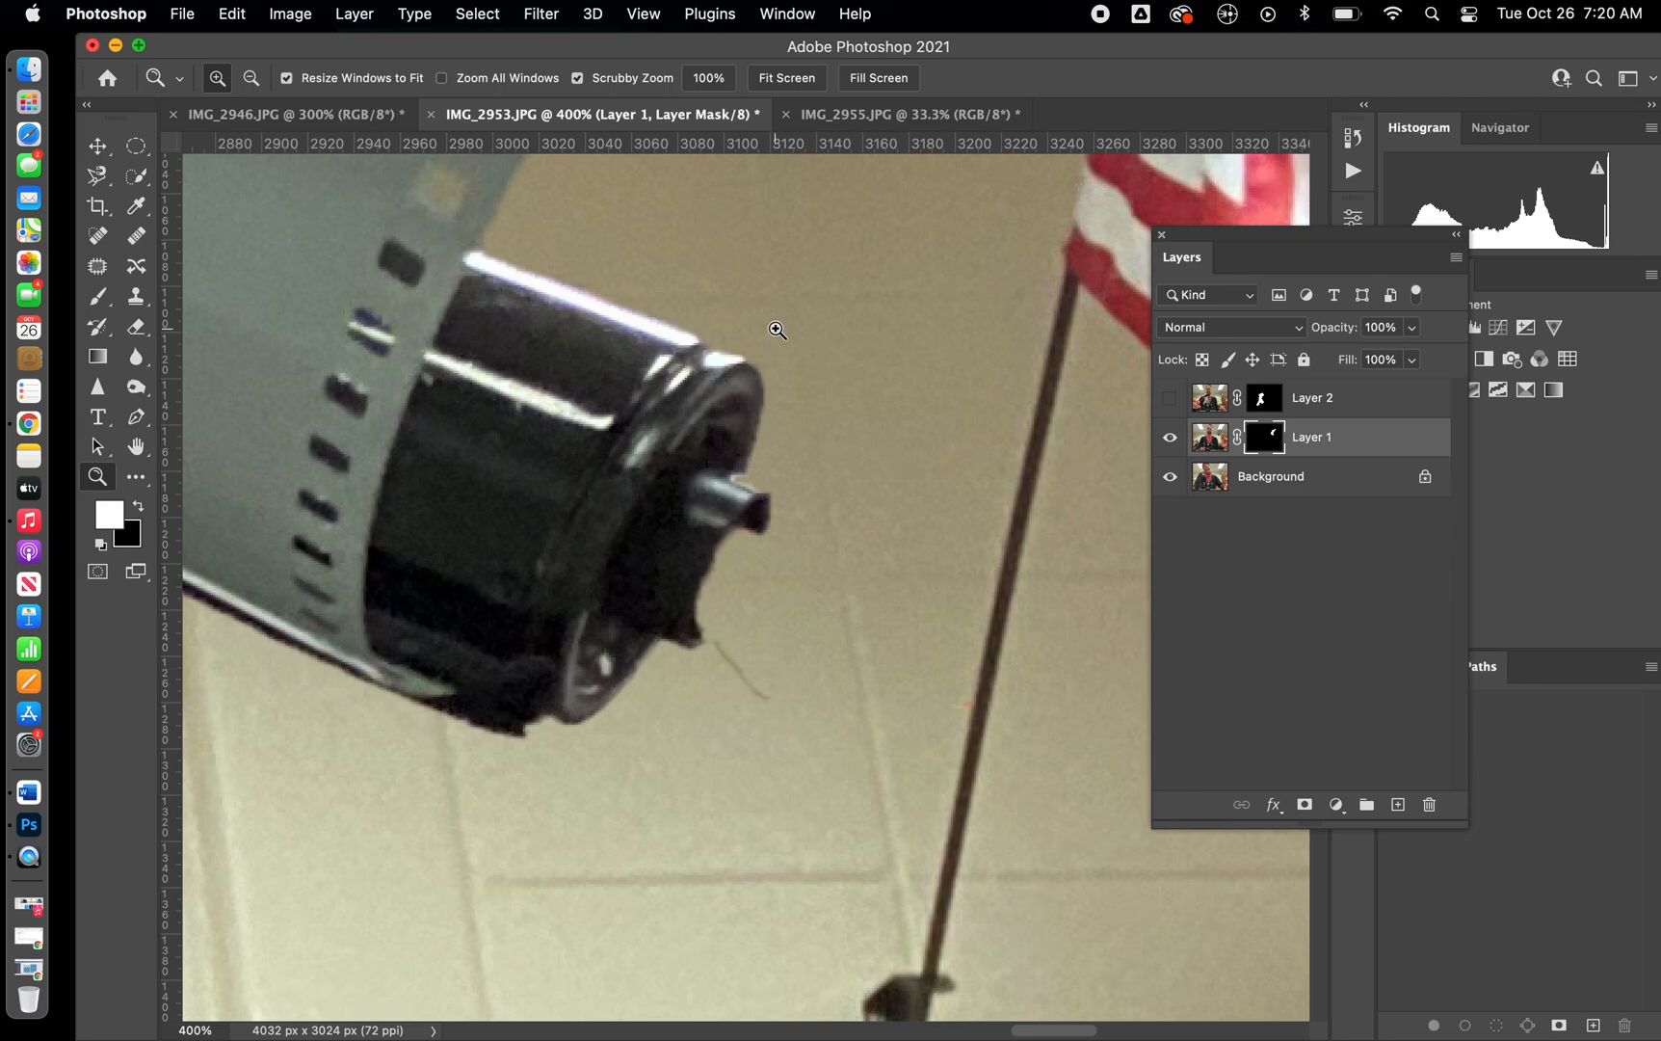
{"action": "left_click", "coordinate": [98, 297]}
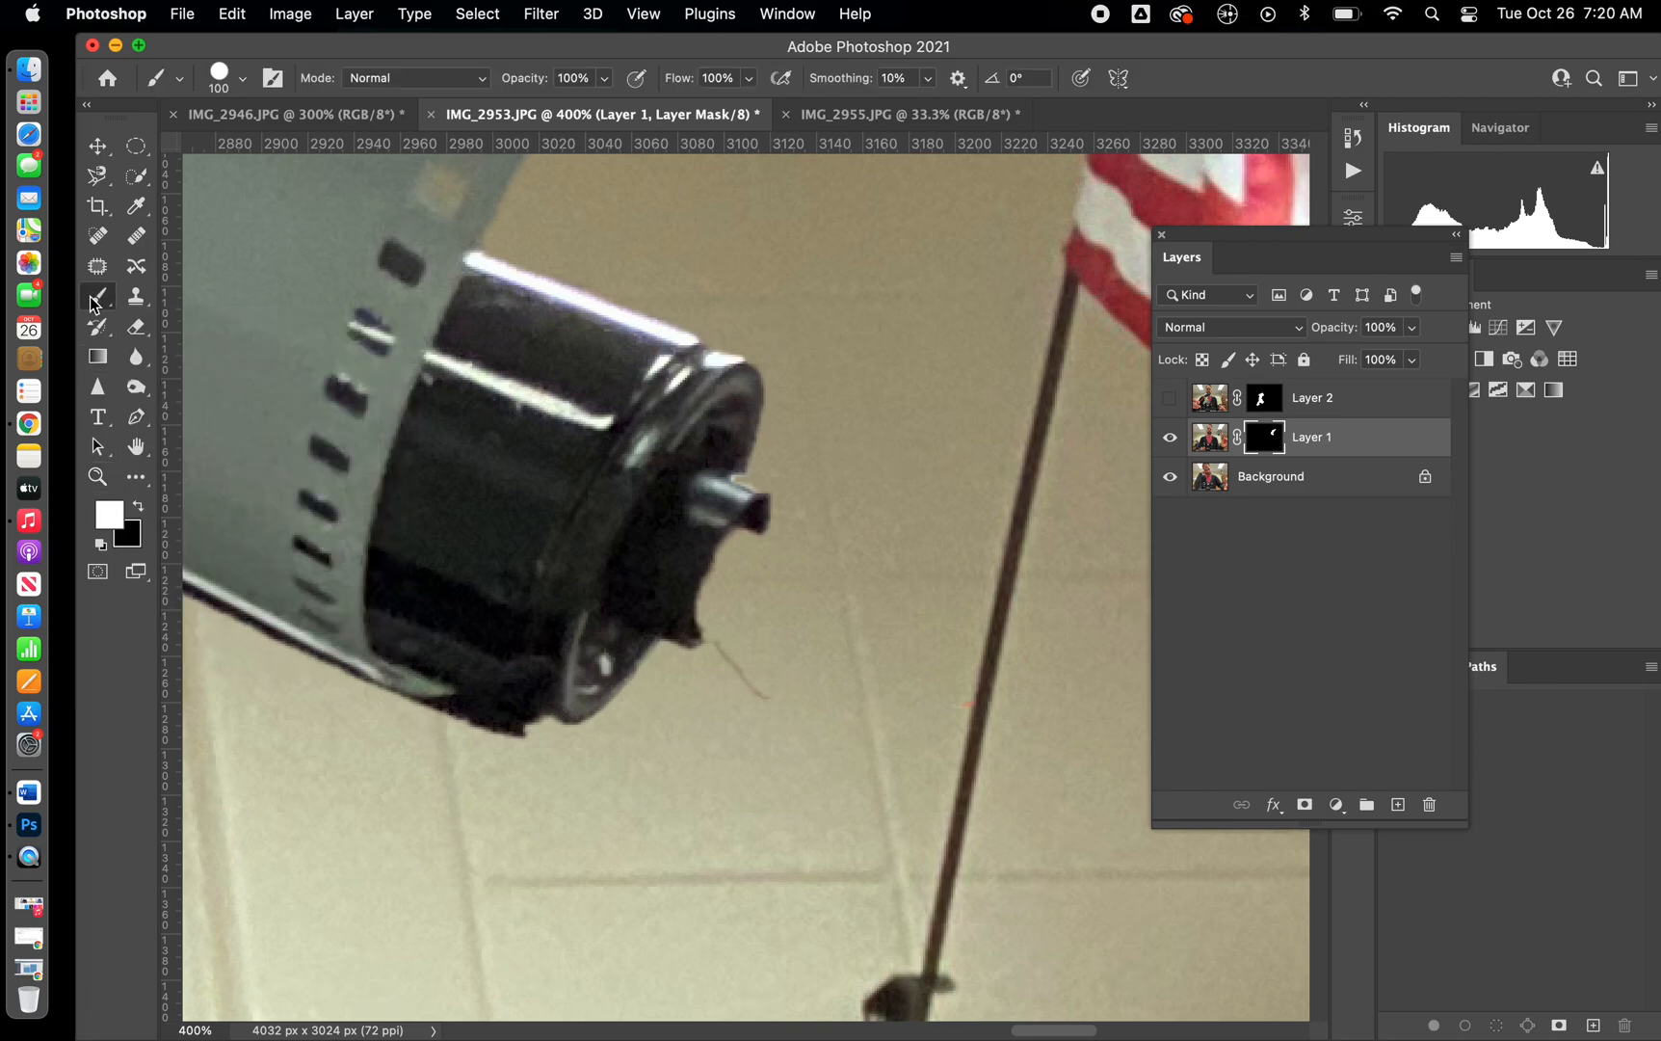
{"action": "left_click", "coordinate": [242, 78]}
{"action": "left_click_drag", "start_coordinate": [250, 147], "coordinate": [220, 147]}
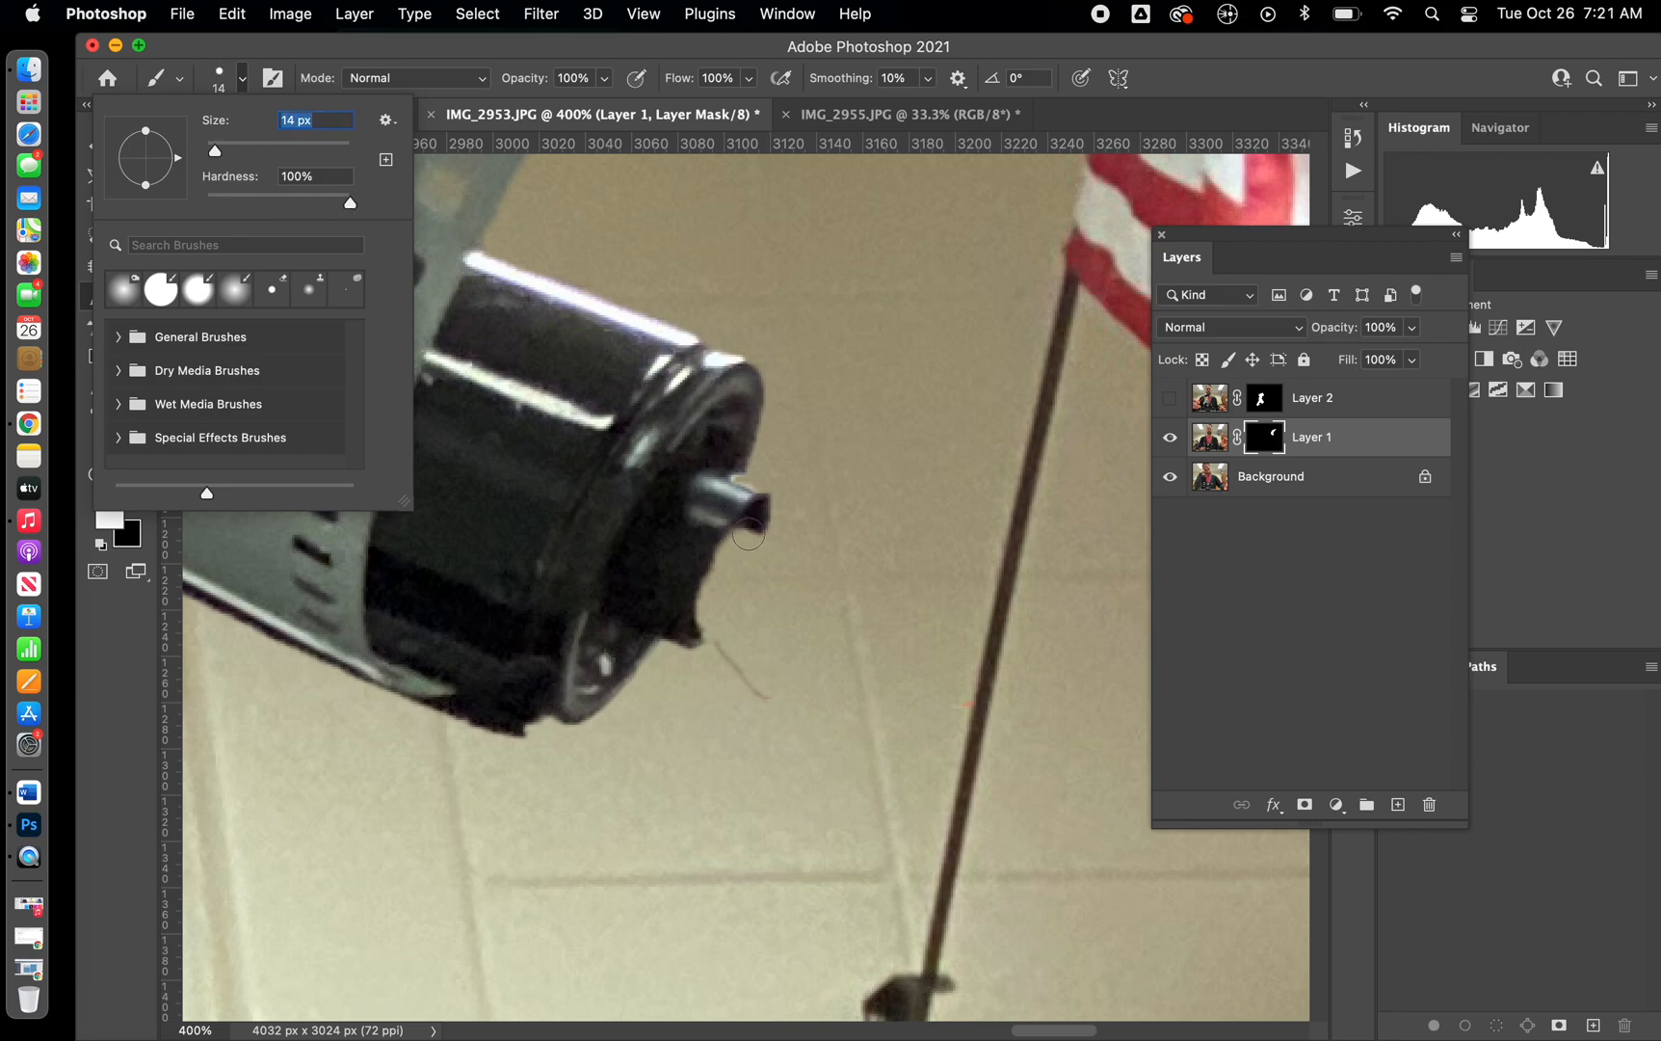
{"action": "left_click", "coordinate": [749, 536]}
{"action": "mouse_move", "coordinate": [749, 536]}
{"action": "left_mouse_down"}
{"action": "mouse_move", "coordinate": [693, 626]}
{"action": "mouse_move", "coordinate": [741, 530]}
{"action": "mouse_move", "coordinate": [701, 634]}
{"action": "left_mouse_up"}
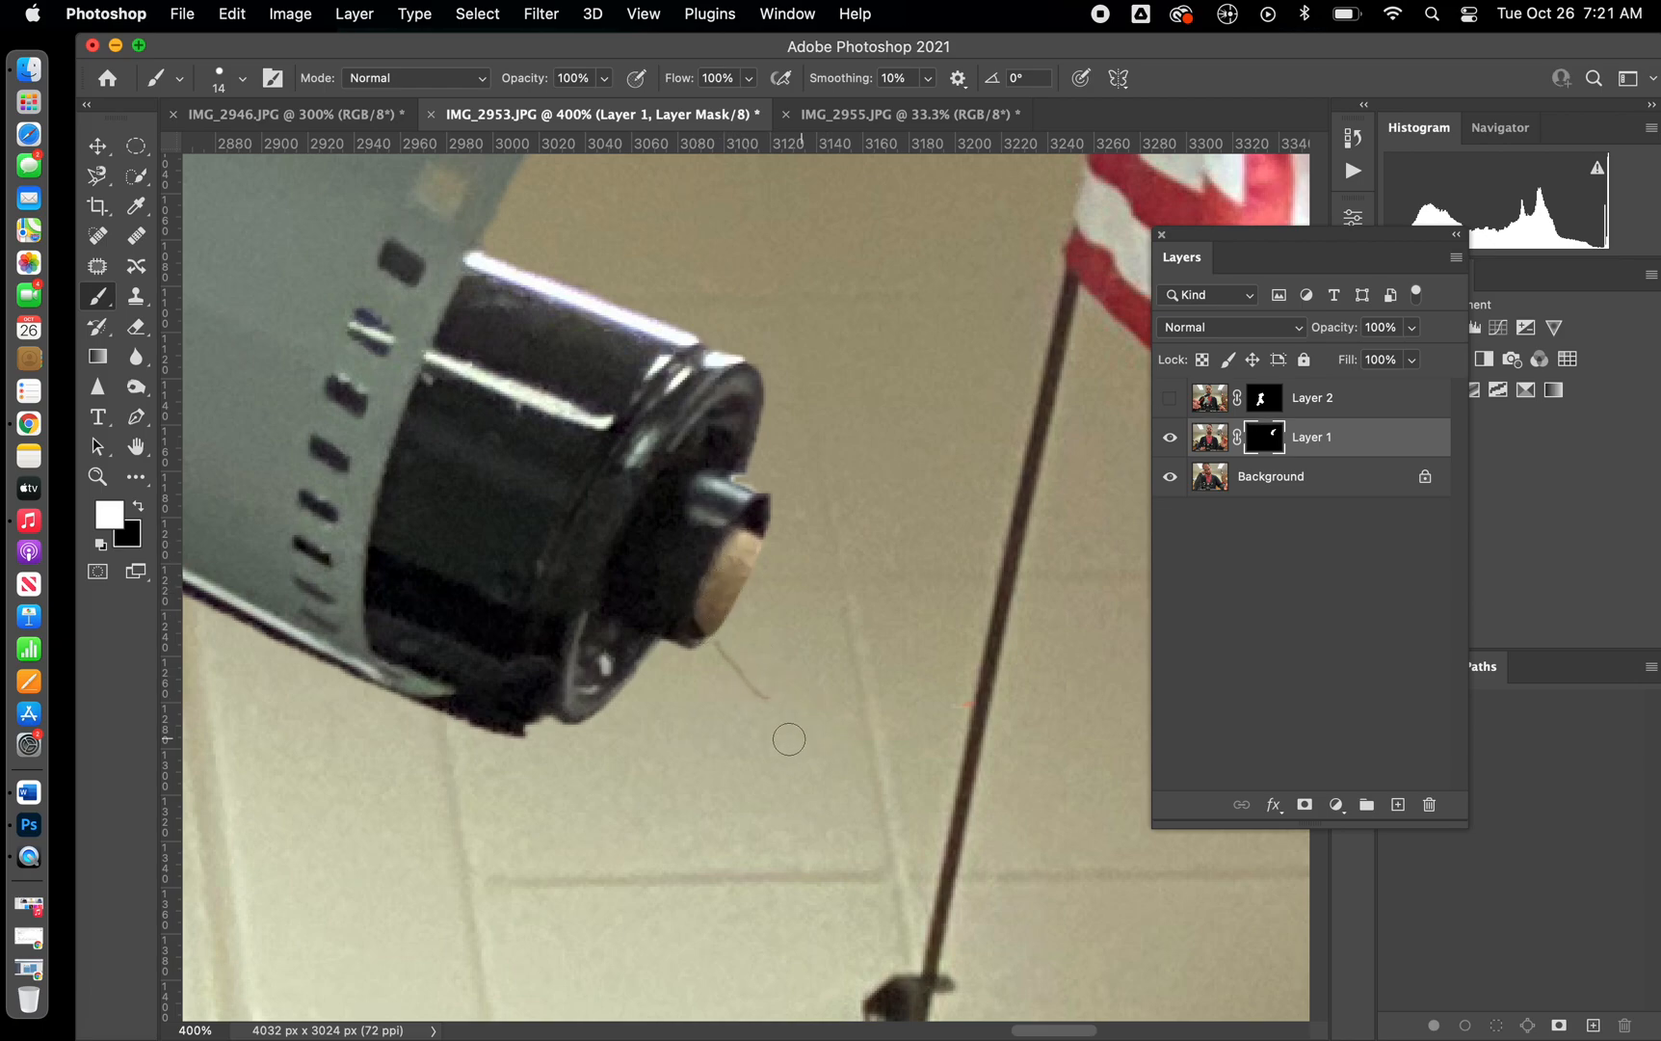
- Paint black on Layer 1's mask to hide the stray line below the canister's spool end
{"action": "left_click", "coordinate": [137, 506]}
{"action": "left_click_drag", "start_coordinate": [718, 646], "coordinate": [799, 722]}
{"action": "left_click", "coordinate": [1220, 440]}
{"action": "left_click", "coordinate": [1271, 441]}
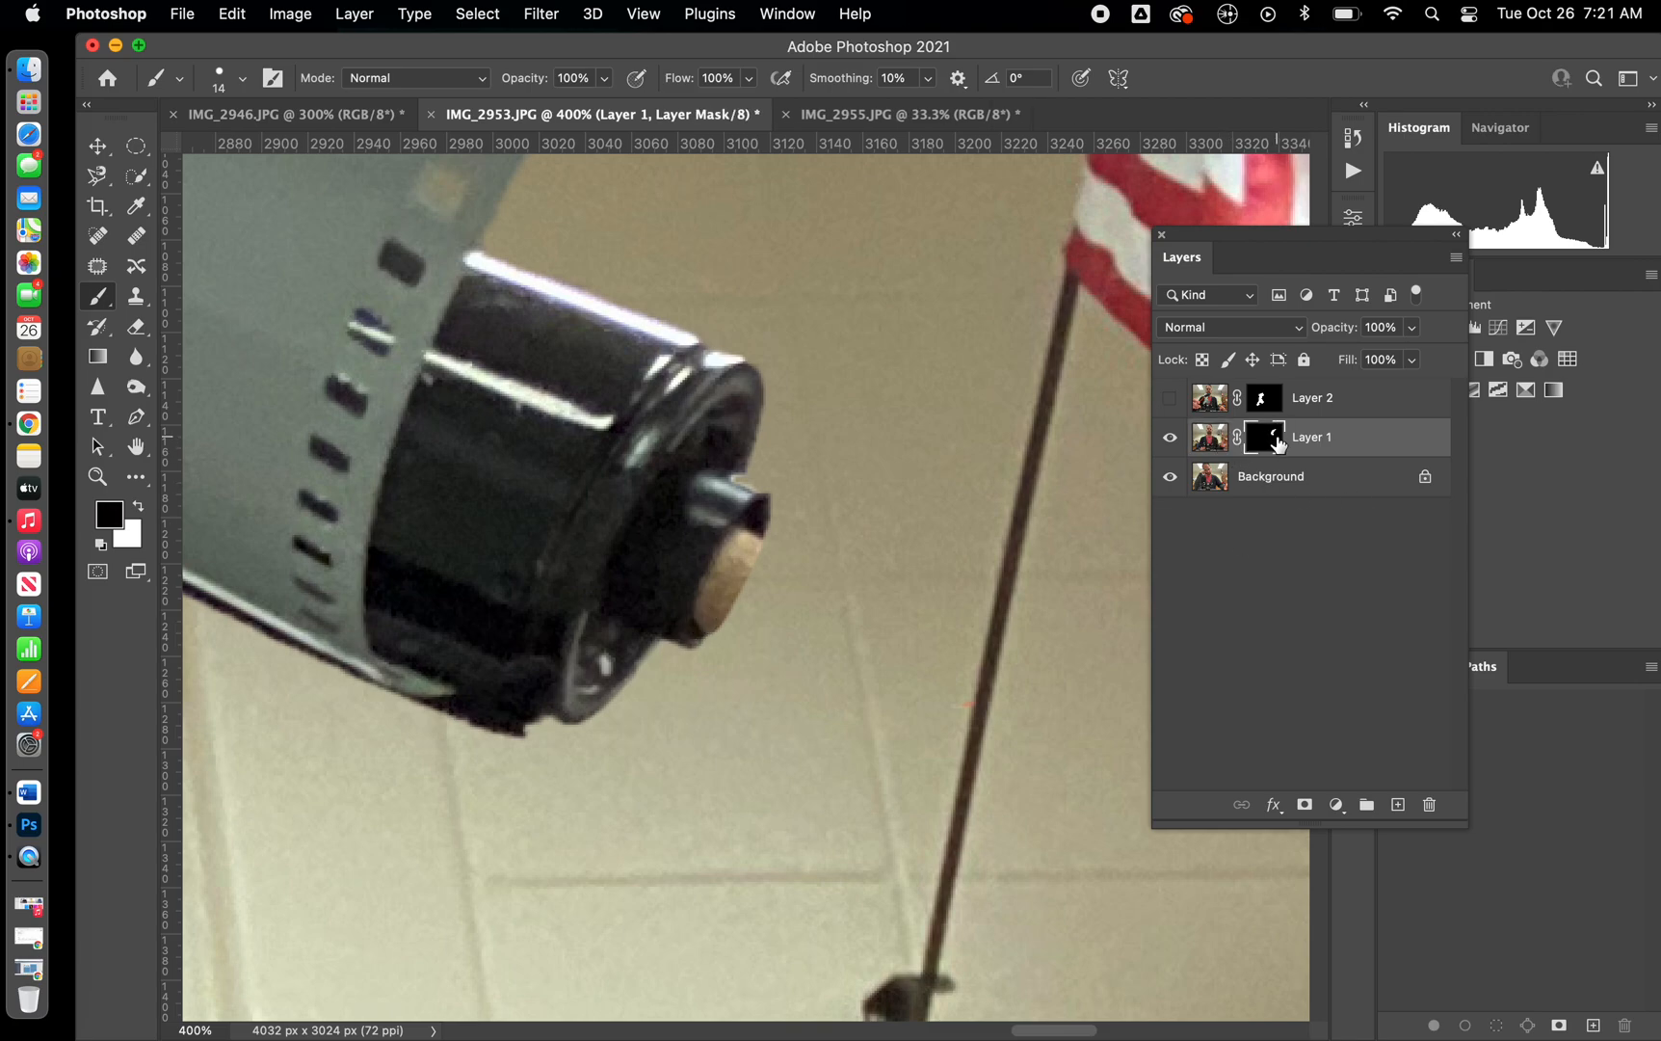
- Cover the pencil tip at the canister's end on Layer 1's image with sampled black plastic using the Clone Stamp tool
{"action": "left_click", "coordinate": [1207, 441]}
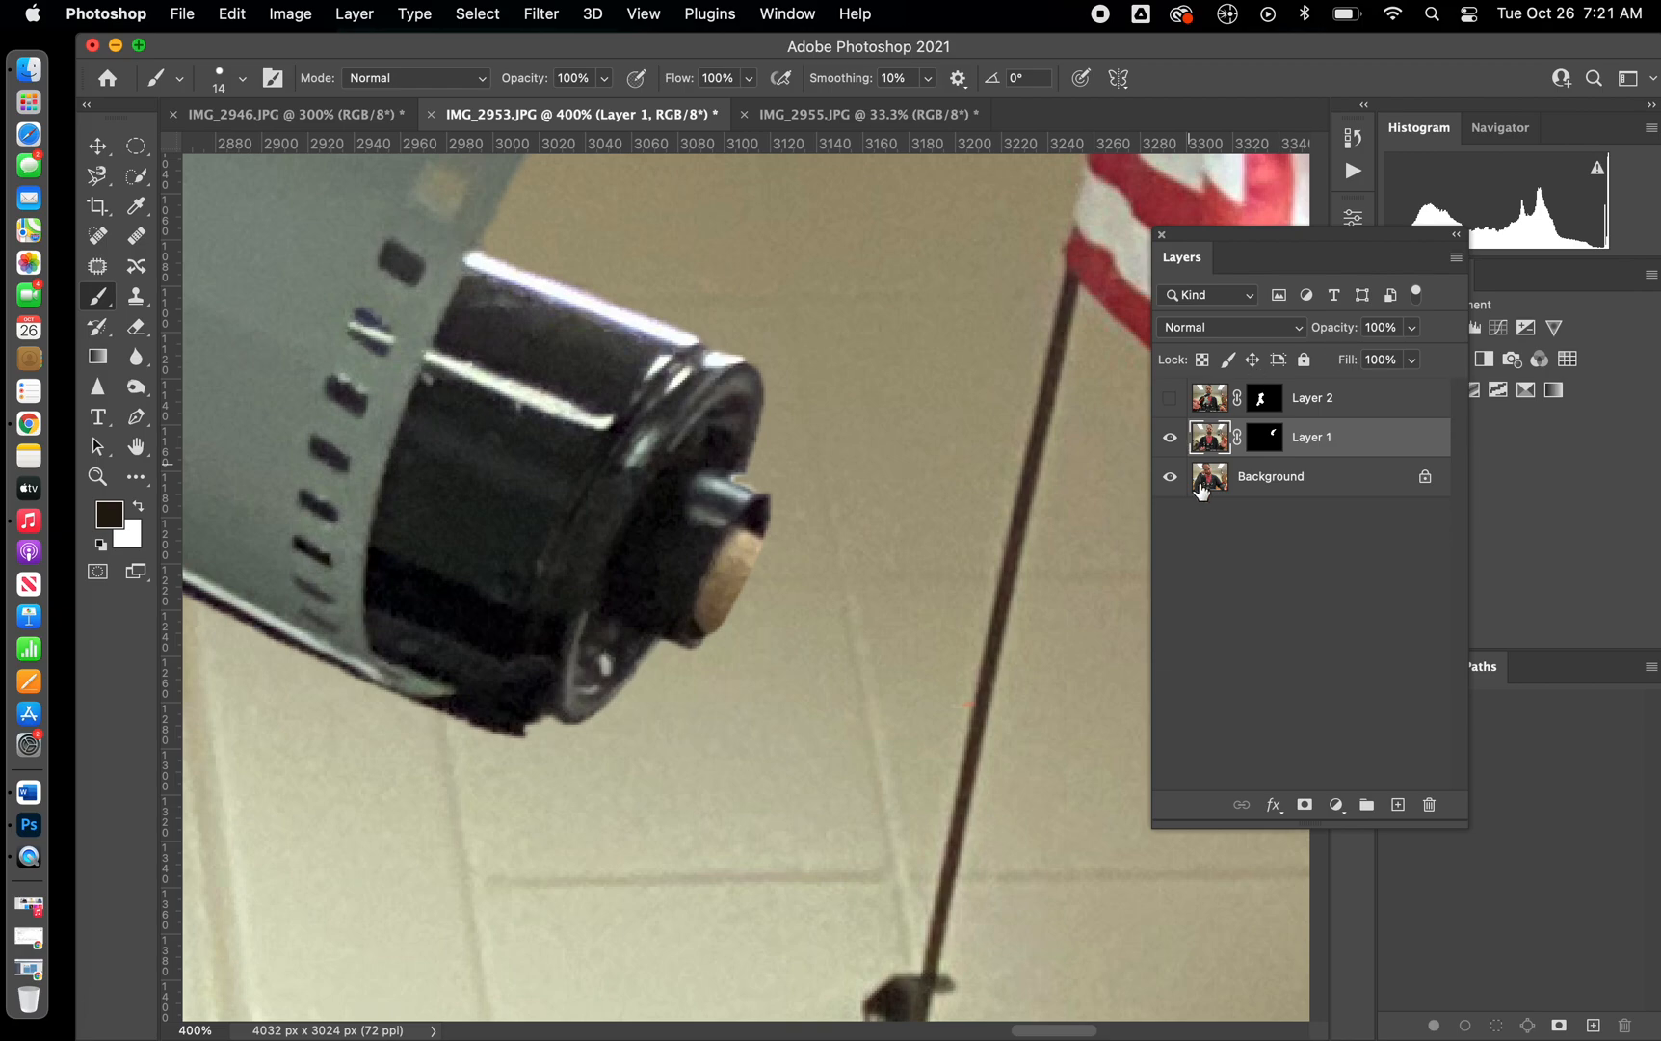
{"action": "left_click", "coordinate": [136, 301]}
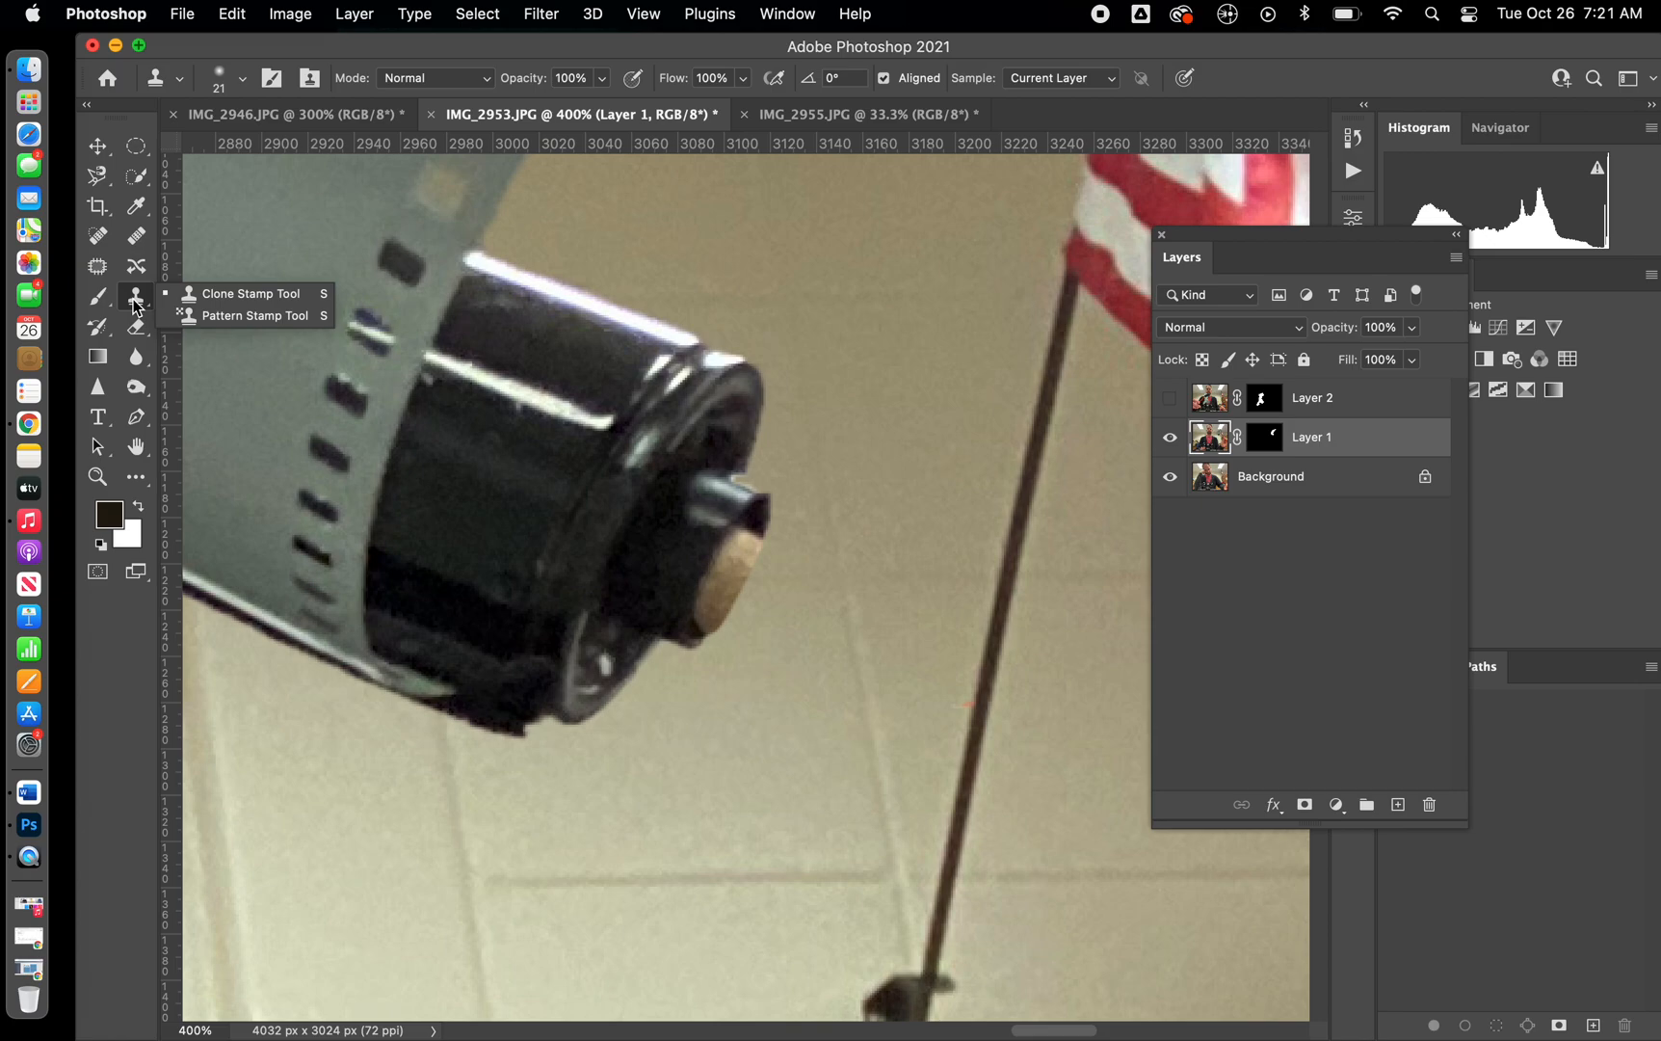
{"action": "left_click", "coordinate": [201, 299]}
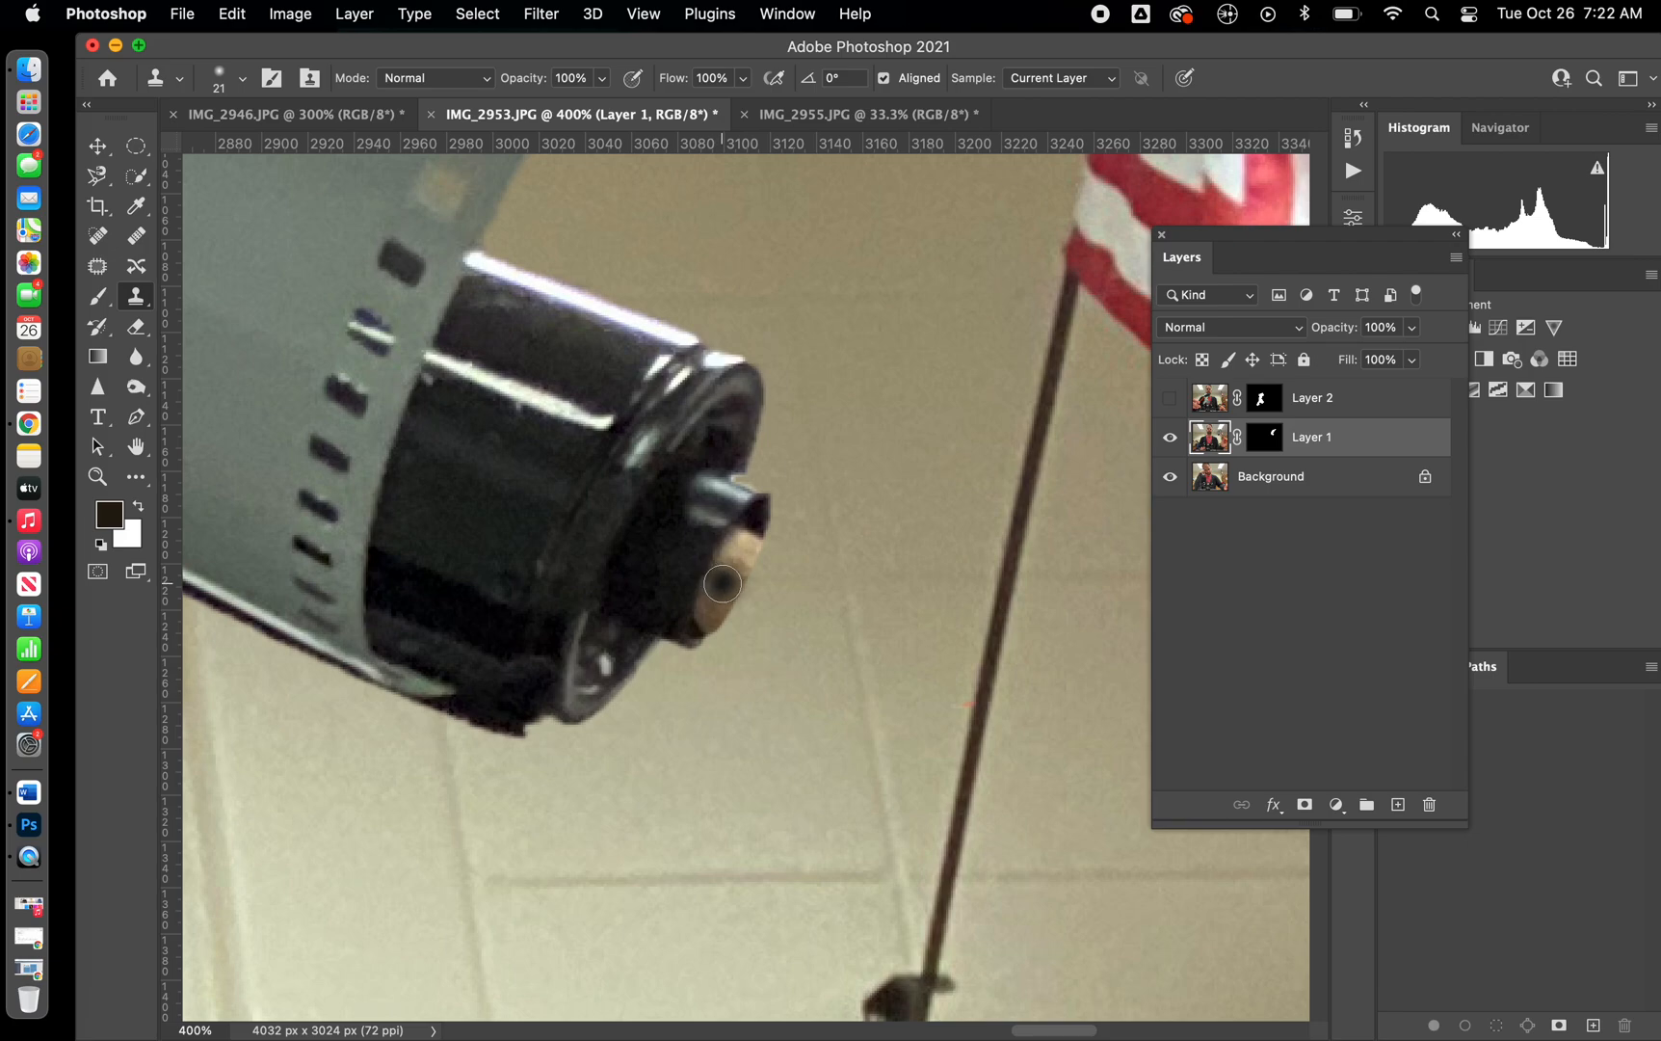
{"action": "left_click", "coordinate": [731, 575]}
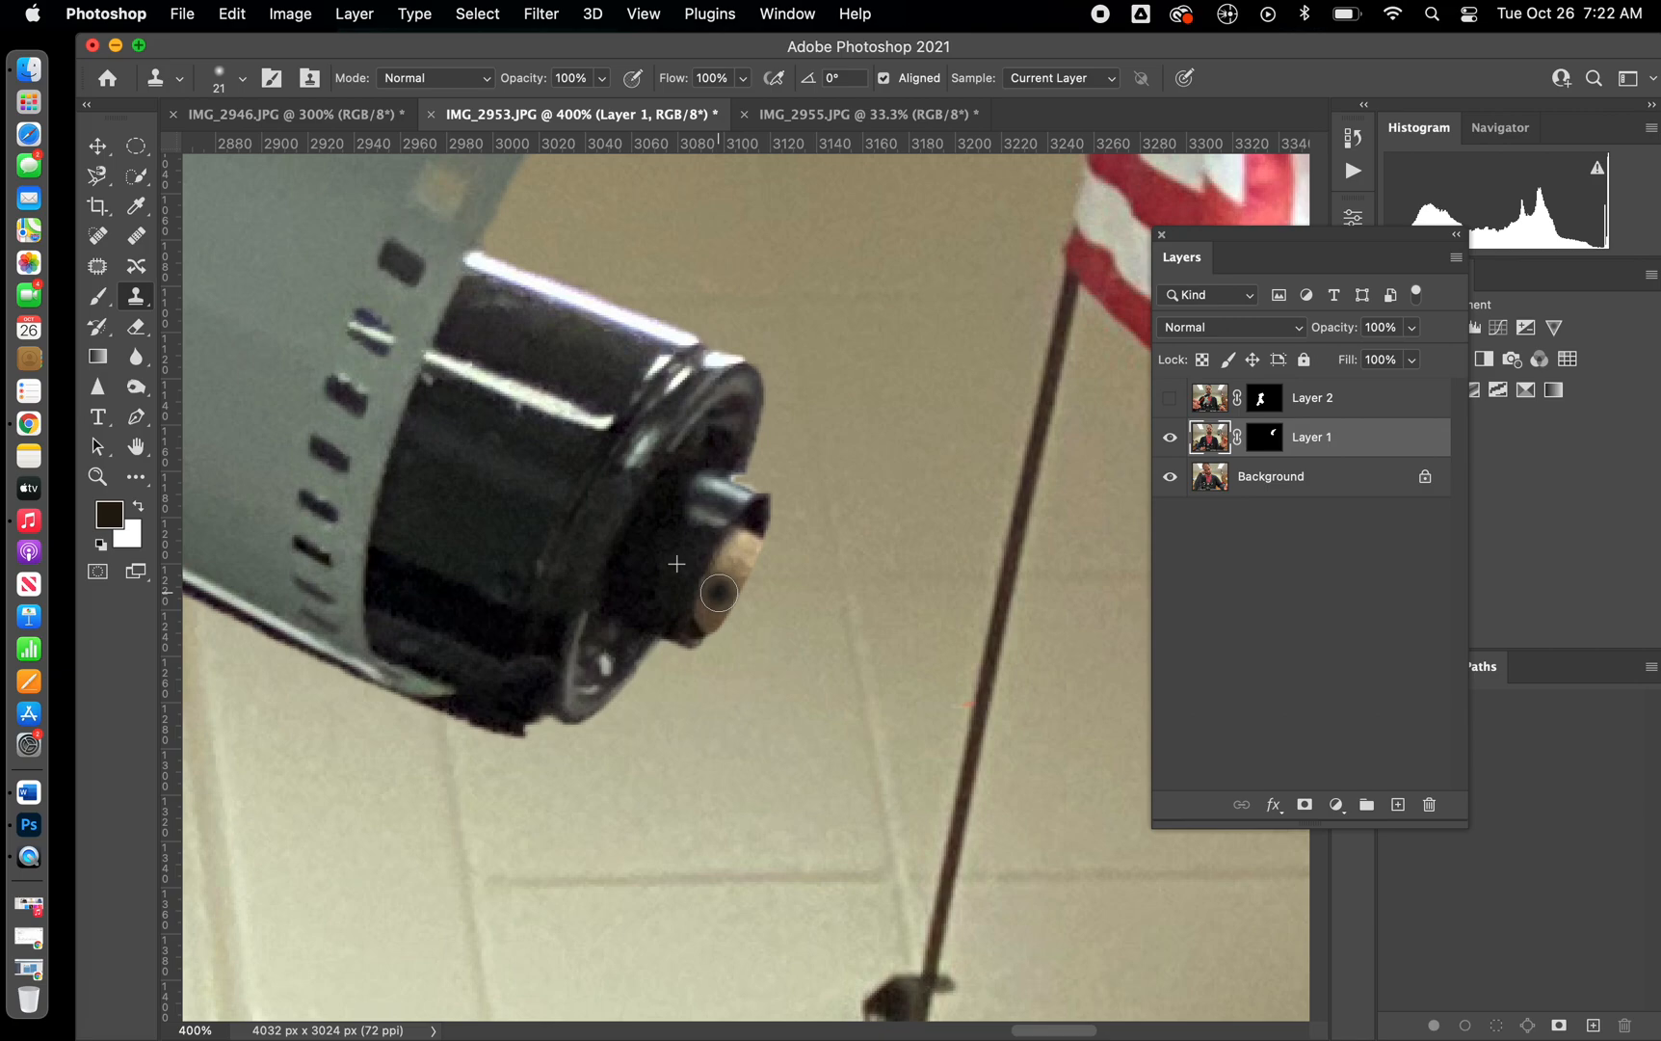
{"action": "mouse_move", "coordinate": [718, 591]}
{"action": "left_mouse_down"}
{"action": "mouse_move", "coordinate": [746, 542]}
{"action": "mouse_move", "coordinate": [712, 592]}
{"action": "mouse_move", "coordinate": [705, 620]}
{"action": "mouse_move", "coordinate": [734, 571]}
{"action": "mouse_move", "coordinate": [714, 624]}
{"action": "mouse_move", "coordinate": [751, 583]}
{"action": "mouse_move", "coordinate": [701, 687]}
{"action": "mouse_move", "coordinate": [754, 571]}
{"action": "left_mouse_up"}
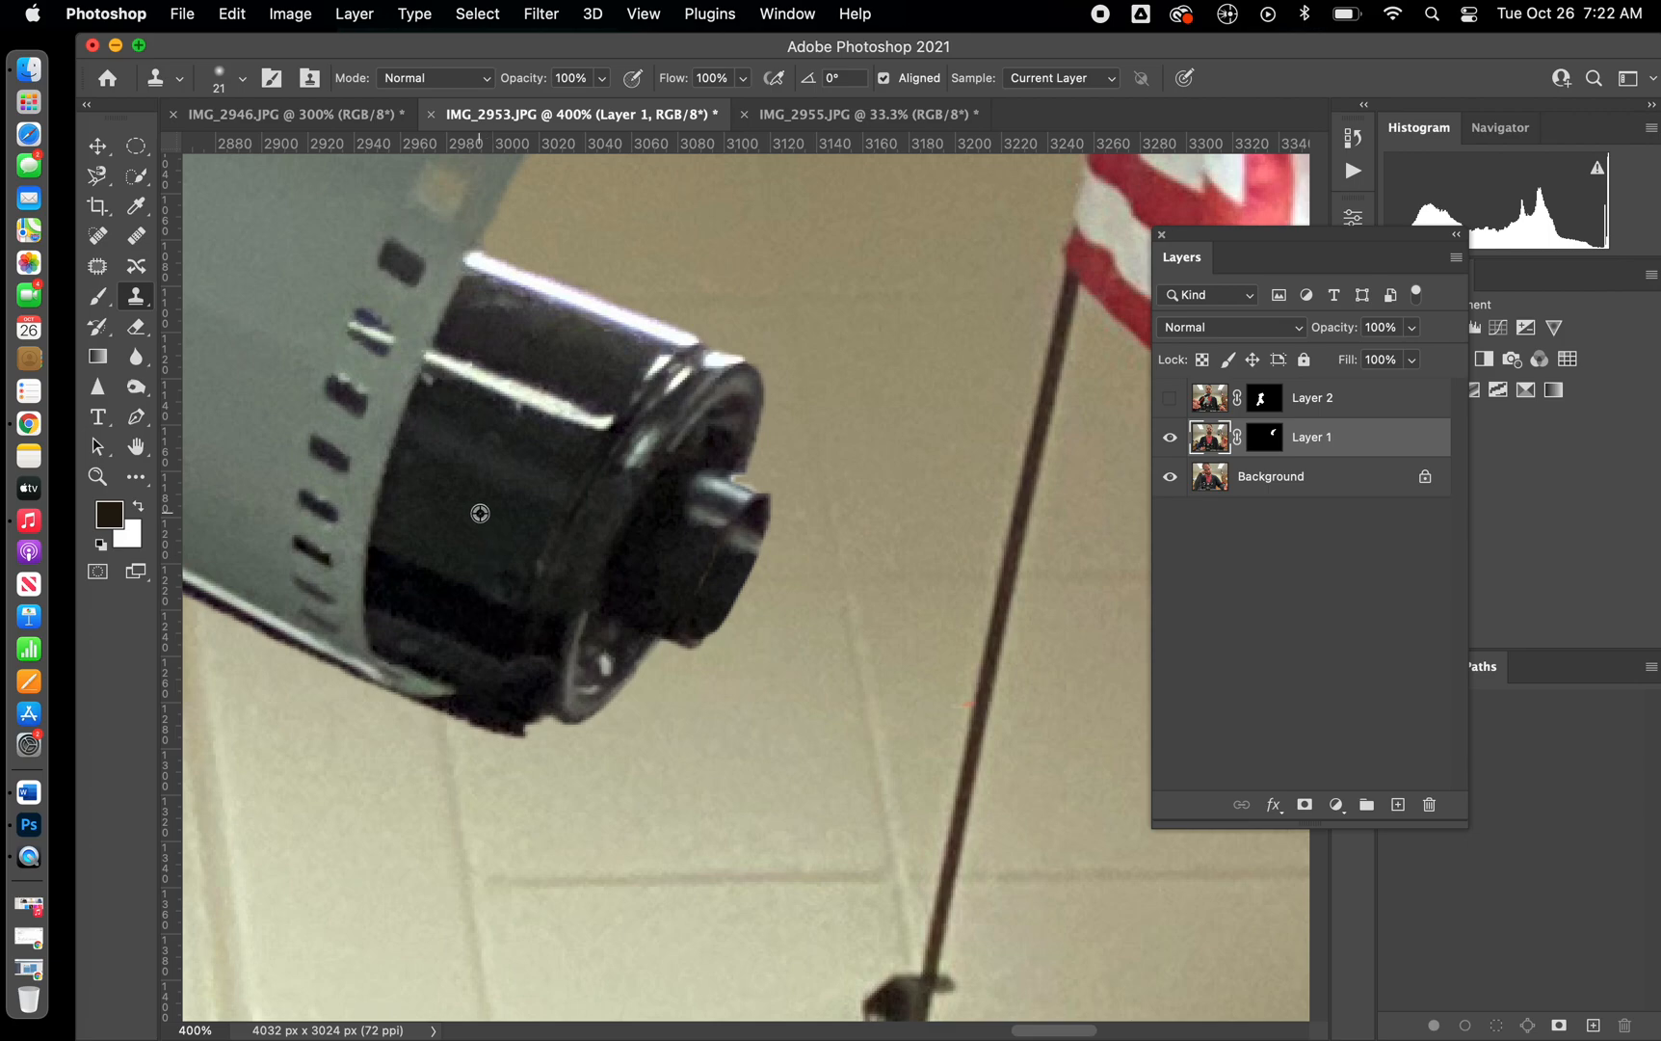
{"action": "left_click", "coordinate": [480, 513], "text": "alt"}
{"action": "mouse_move", "coordinate": [787, 598]}
{"action": "left_mouse_down"}
{"action": "mouse_move", "coordinate": [764, 655]}
{"action": "mouse_move", "coordinate": [813, 599]}
{"action": "mouse_move", "coordinate": [798, 613]}
{"action": "left_mouse_up"}
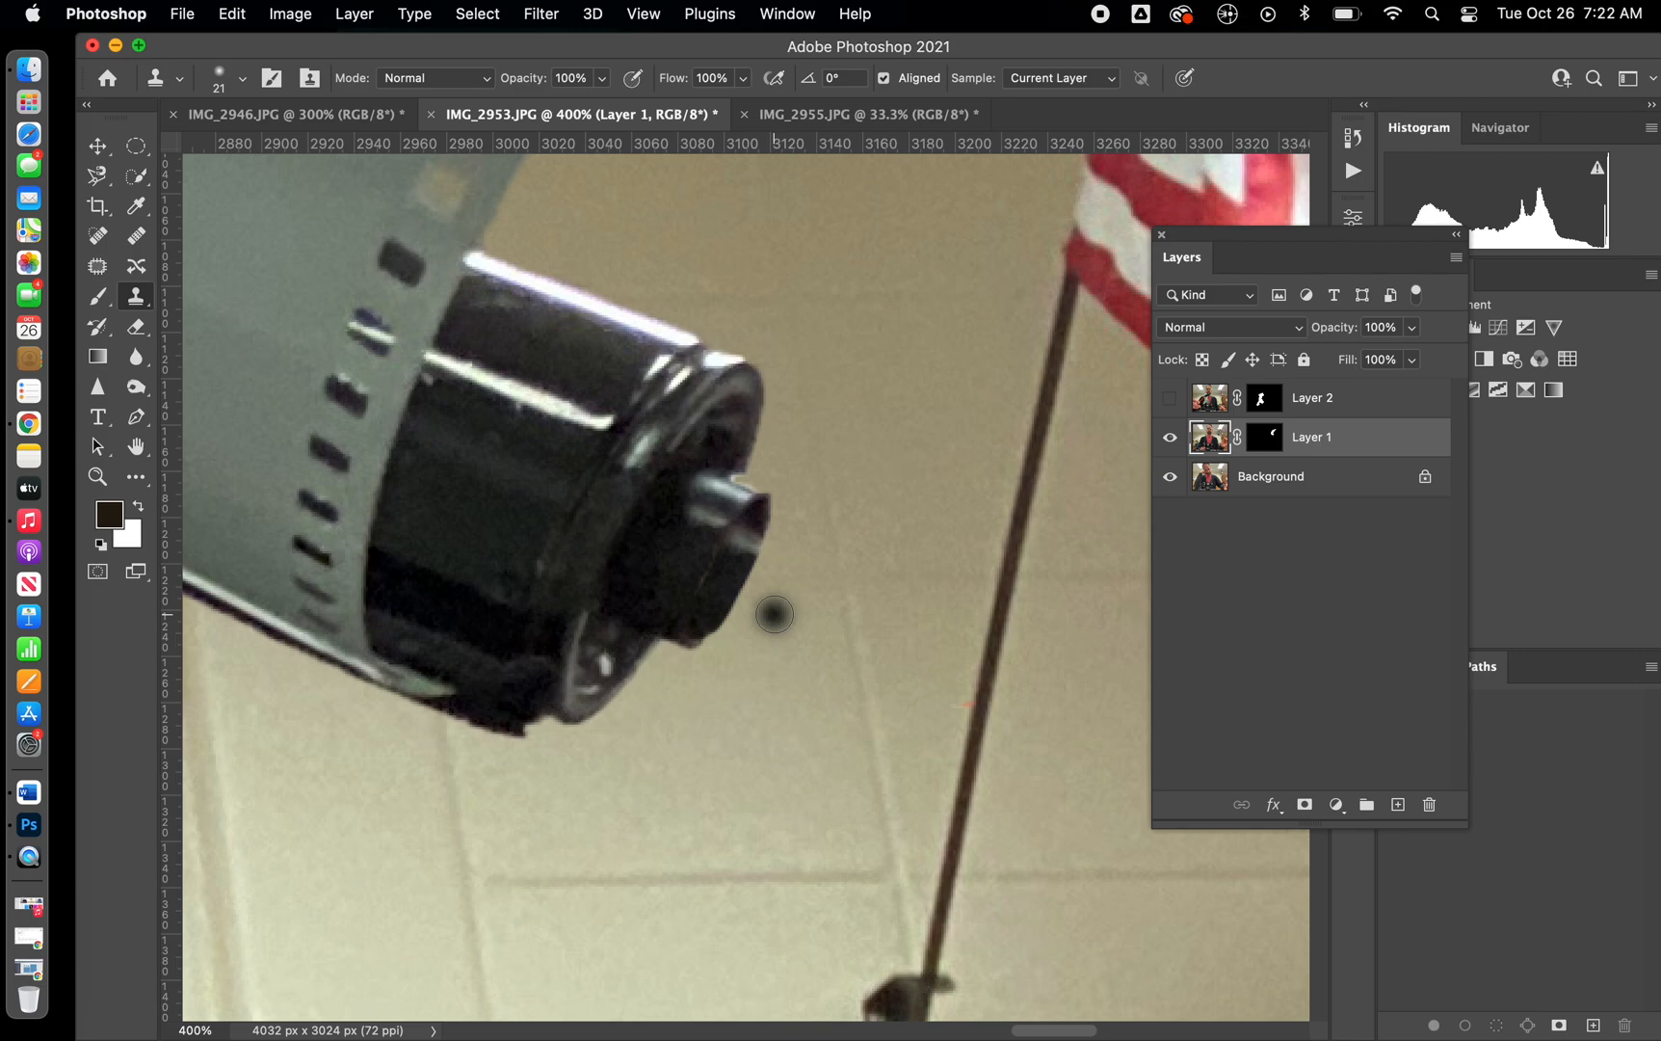
- Make Layer 2 visible again so both masked film canisters show over the Background photo
{"action": "key", "text": "super+0"}
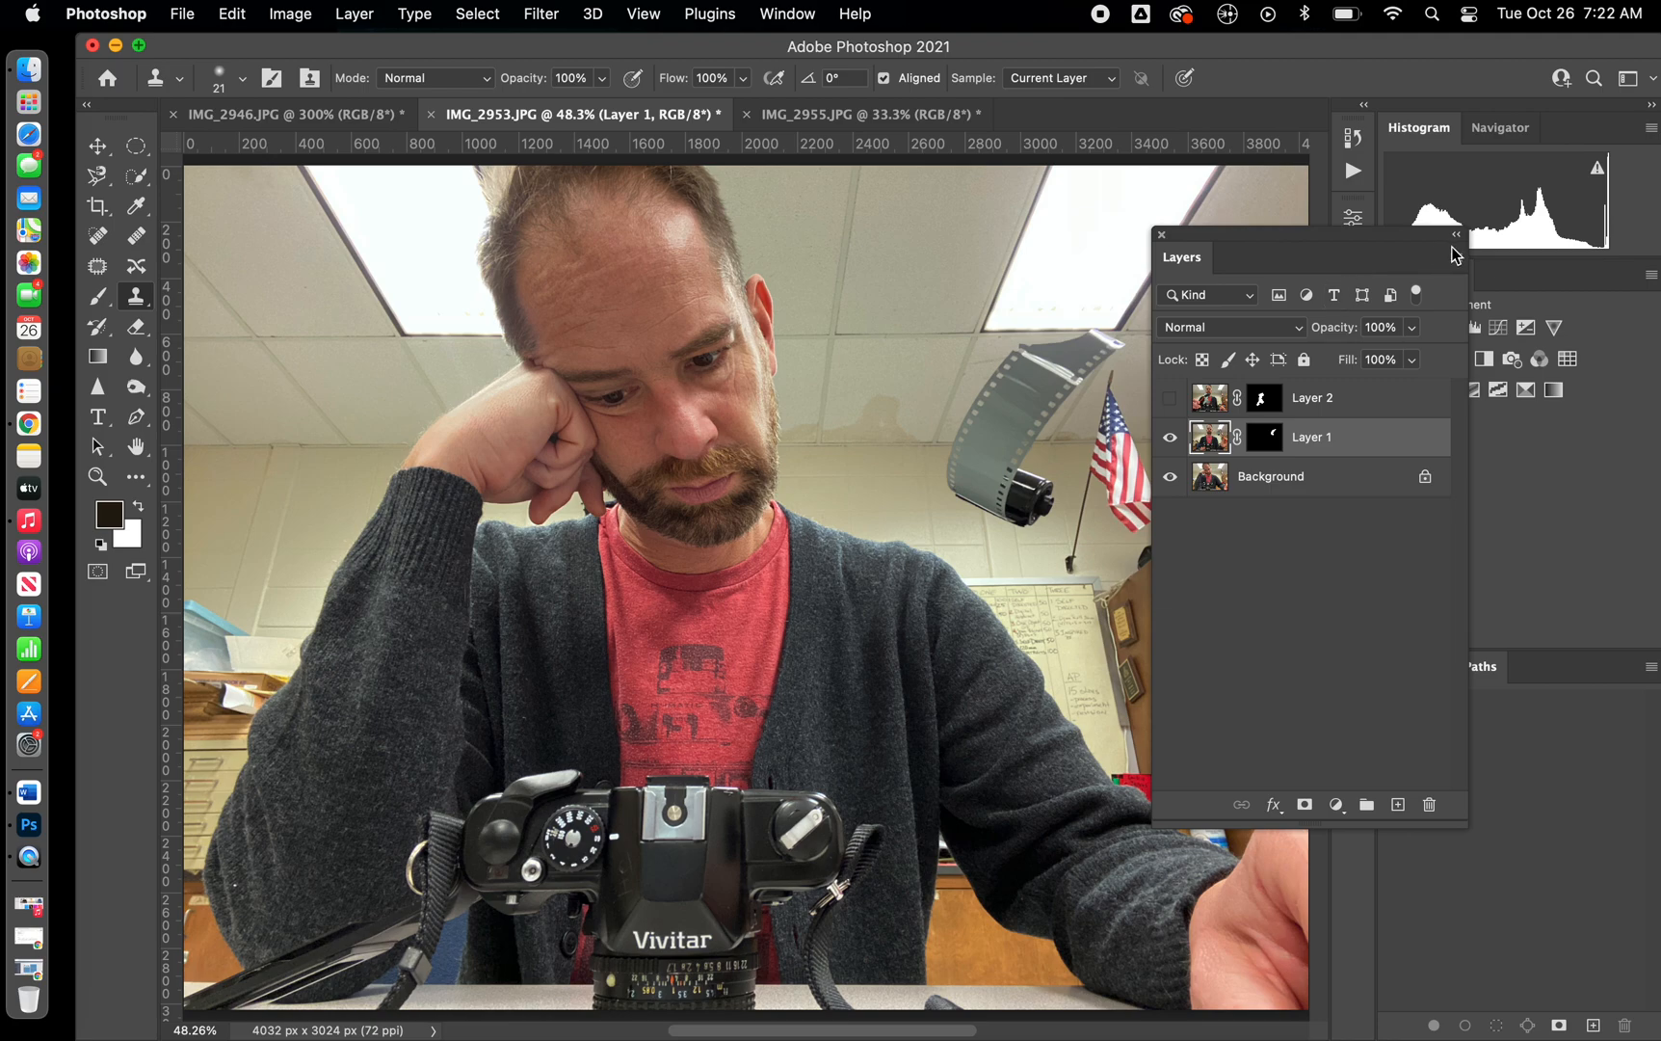
{"action": "left_click_drag", "start_coordinate": [1323, 240], "coordinate": [1416, 236]}
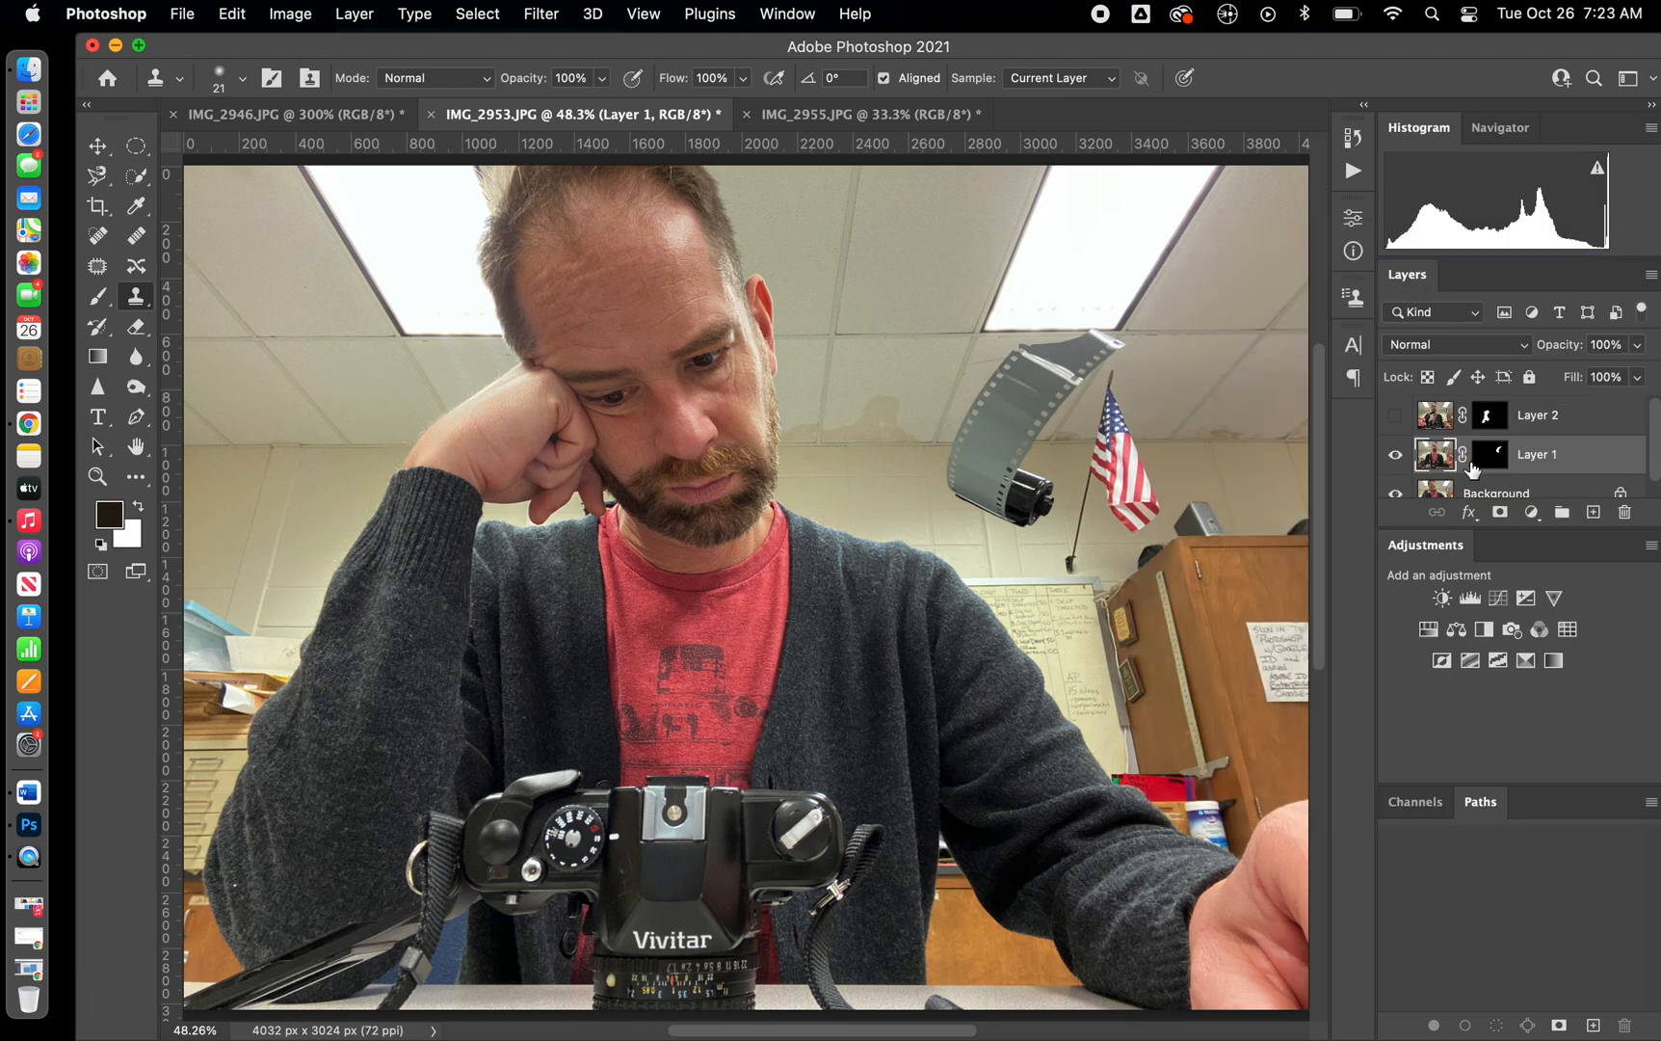
{"action": "left_click", "coordinate": [1394, 415]}
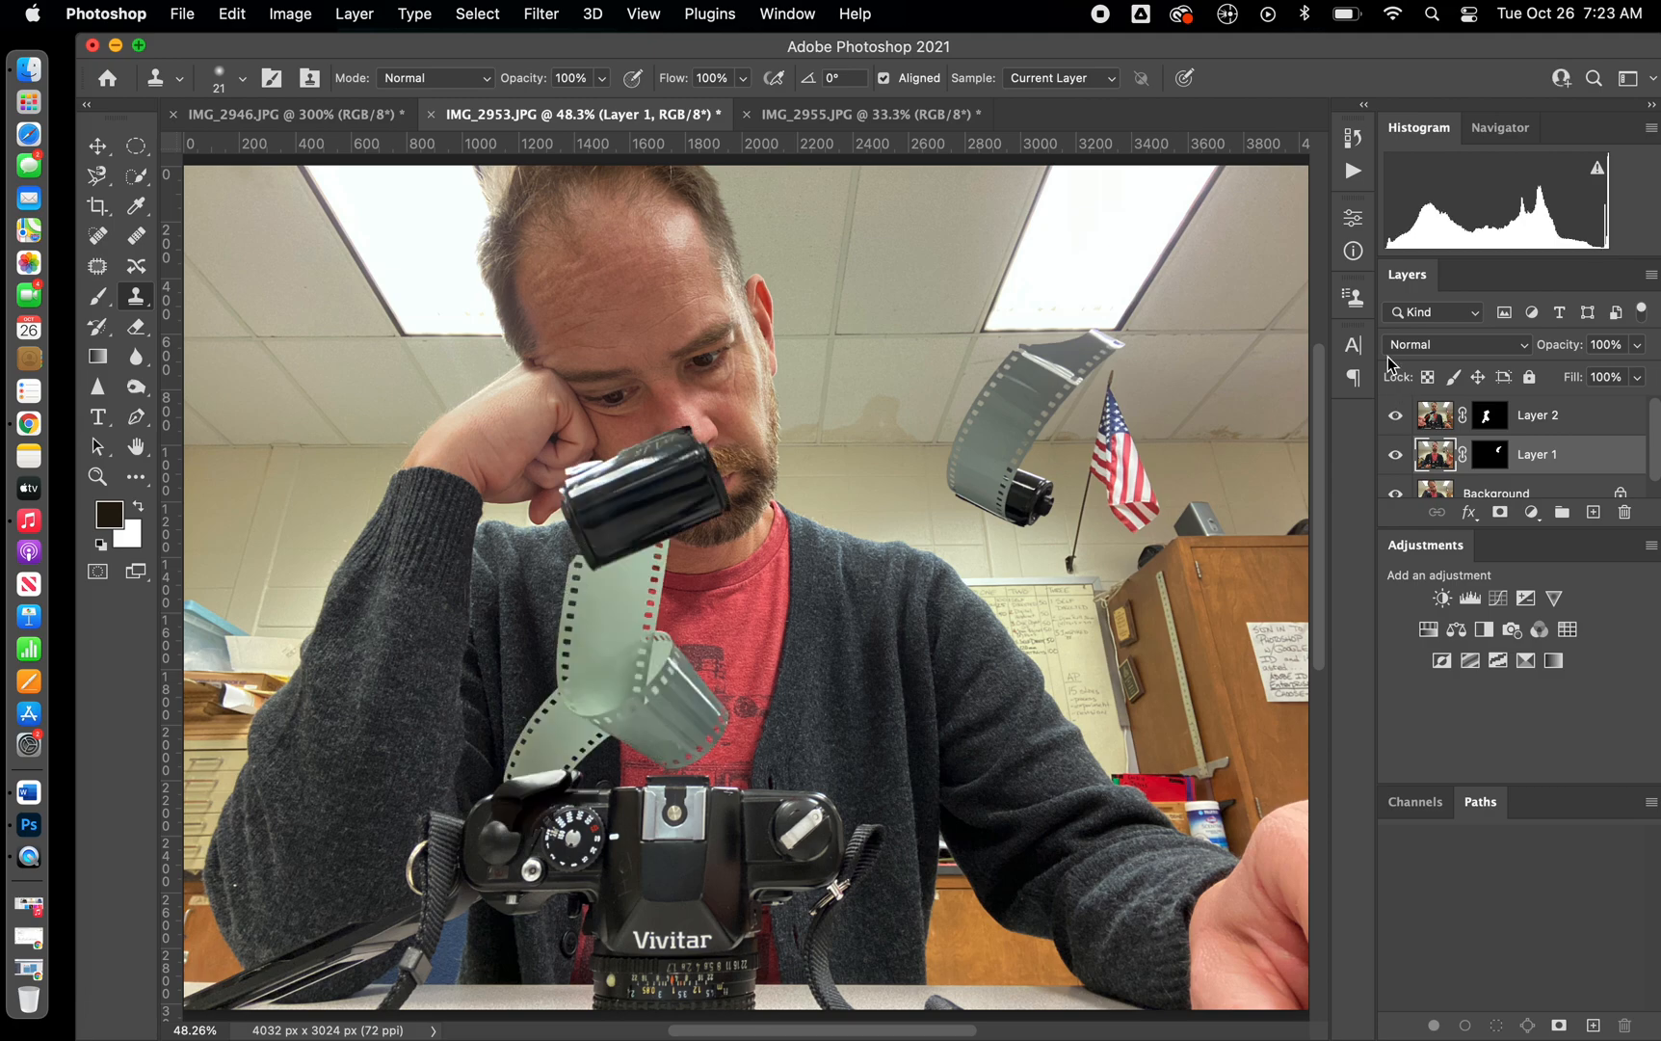
{"action": "left_click_drag", "start_coordinate": [1407, 280], "coordinate": [1253, 298]}
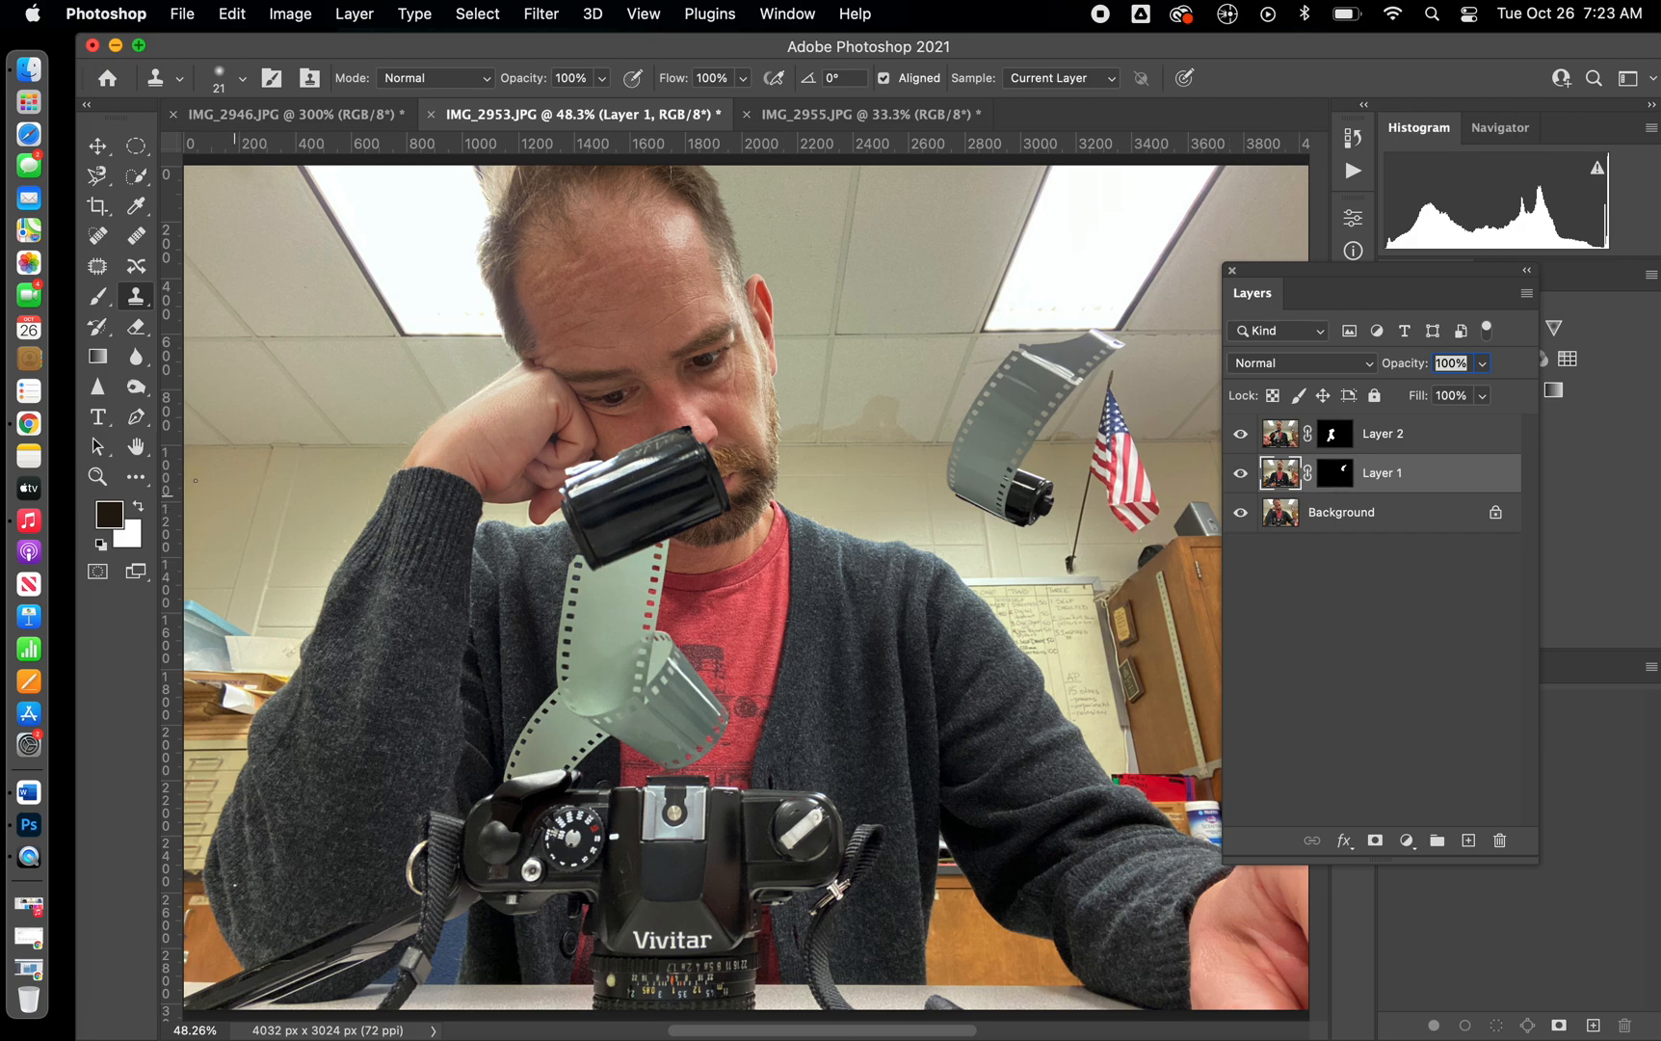
- Paint white on Layer 2's mask with a 14 px brush to restore the missing upper edge and end of the large canister
{"action": "left_click", "coordinate": [98, 476]}
{"action": "left_click_drag", "start_coordinate": [618, 470], "coordinate": [619, 470]}
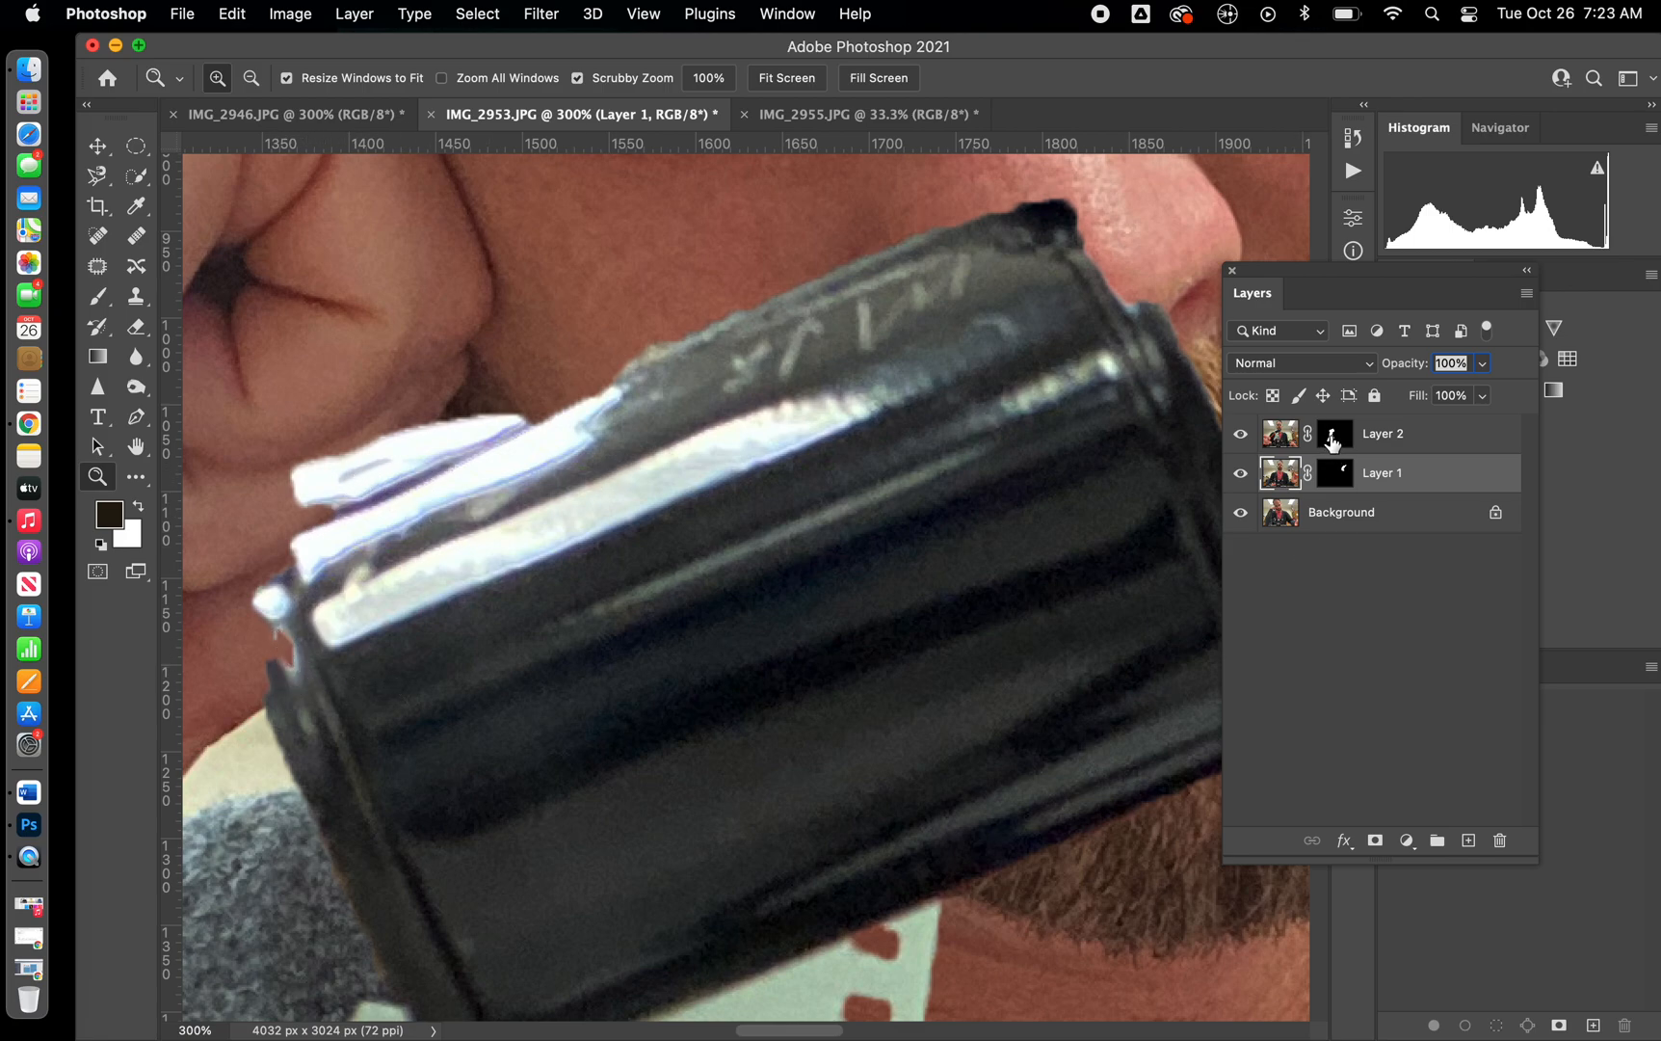
{"action": "left_click", "coordinate": [1332, 438]}
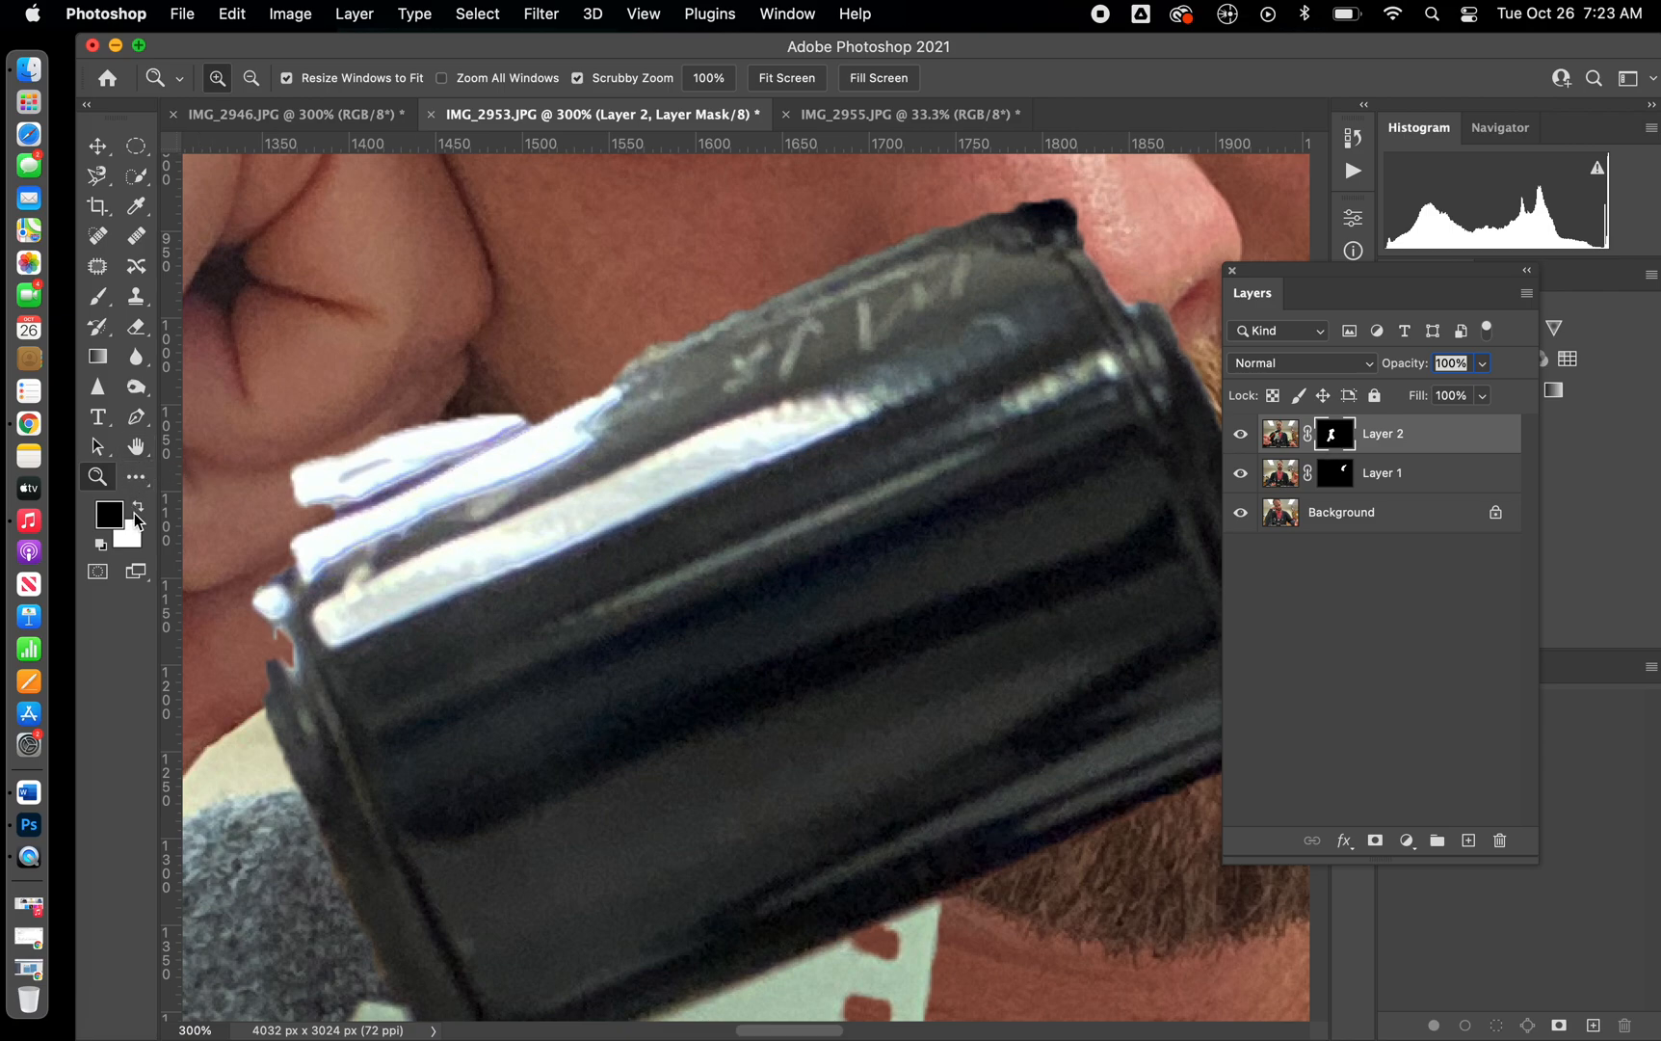
{"action": "left_click", "coordinate": [136, 509]}
{"action": "left_click", "coordinate": [93, 301]}
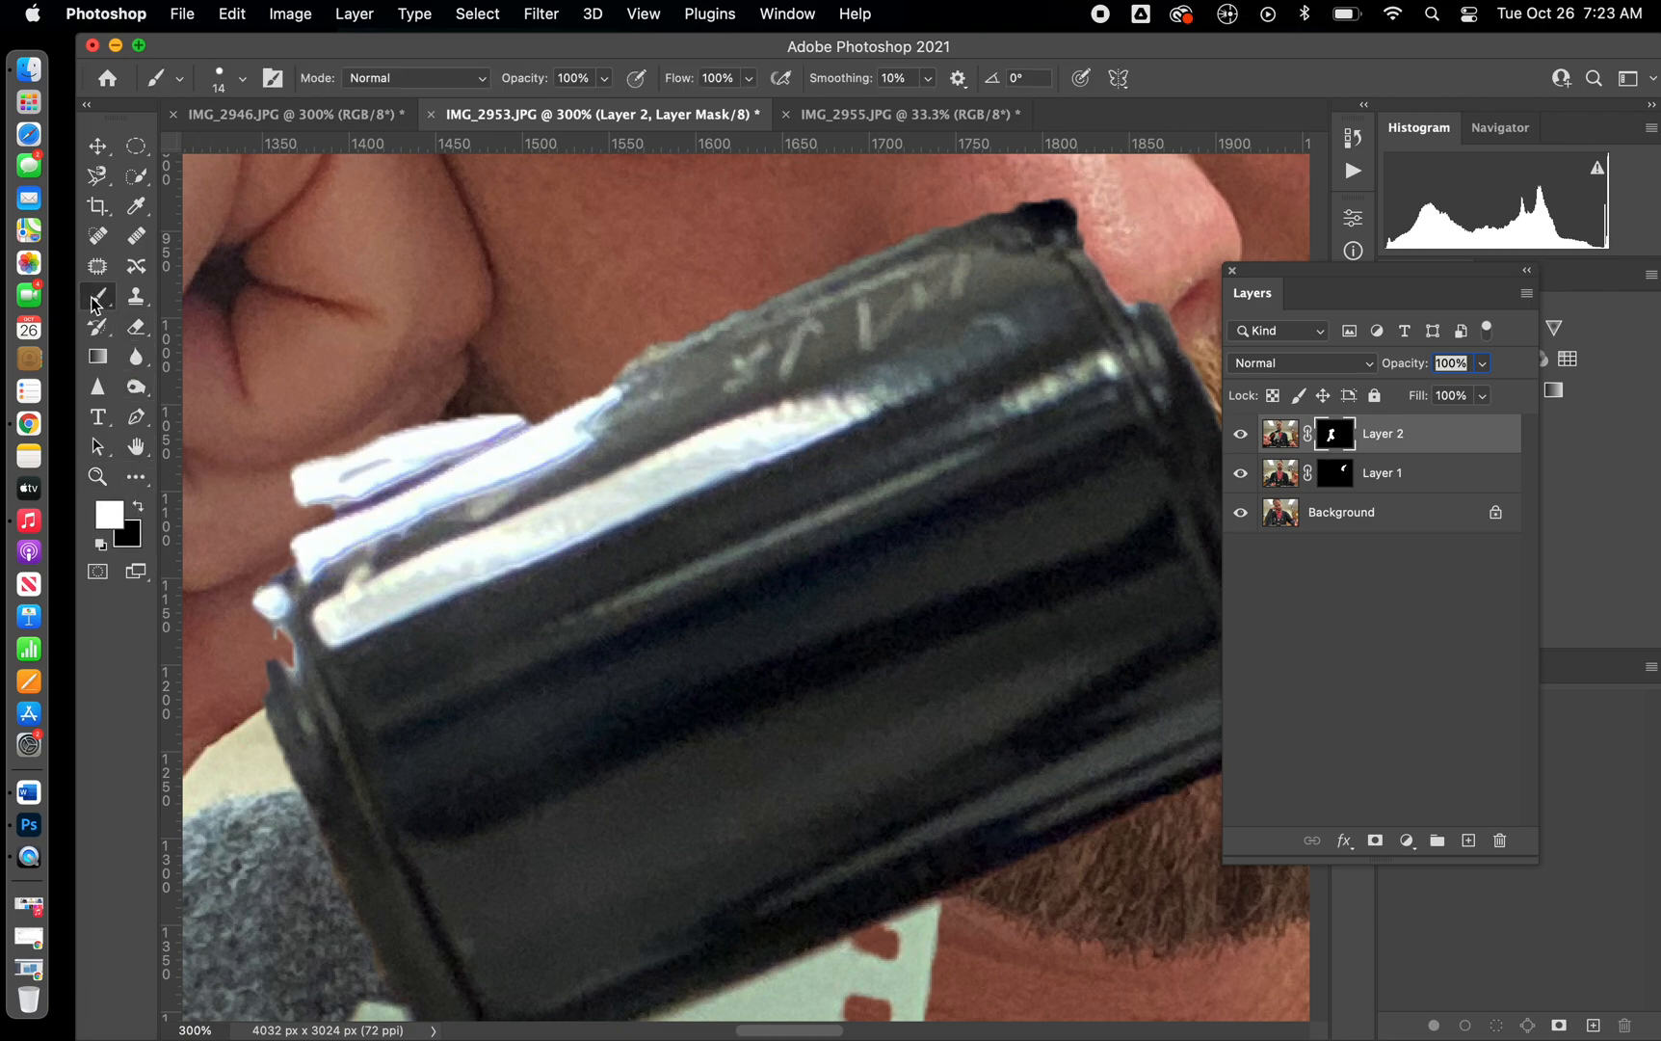
{"action": "mouse_move", "coordinate": [639, 369]}
{"action": "left_mouse_down"}
{"action": "mouse_move", "coordinate": [426, 445]}
{"action": "mouse_move", "coordinate": [406, 479]}
{"action": "mouse_move", "coordinate": [336, 505]}
{"action": "mouse_move", "coordinate": [283, 558]}
{"action": "mouse_move", "coordinate": [334, 515]}
{"action": "mouse_move", "coordinate": [288, 528]}
{"action": "mouse_move", "coordinate": [319, 514]}
{"action": "mouse_move", "coordinate": [295, 512]}
{"action": "mouse_move", "coordinate": [285, 582]}
{"action": "left_mouse_up"}
{"action": "mouse_move", "coordinate": [283, 651]}
{"action": "left_mouse_down"}
{"action": "mouse_move", "coordinate": [281, 567]}
{"action": "mouse_move", "coordinate": [261, 624]}
{"action": "mouse_move", "coordinate": [256, 610]}
{"action": "mouse_move", "coordinate": [284, 529]}
{"action": "mouse_move", "coordinate": [256, 703]}
{"action": "left_mouse_up"}
{"action": "scroll", "coordinate": [258, 703], "scroll_direction": "left", "scroll_amount": 5}
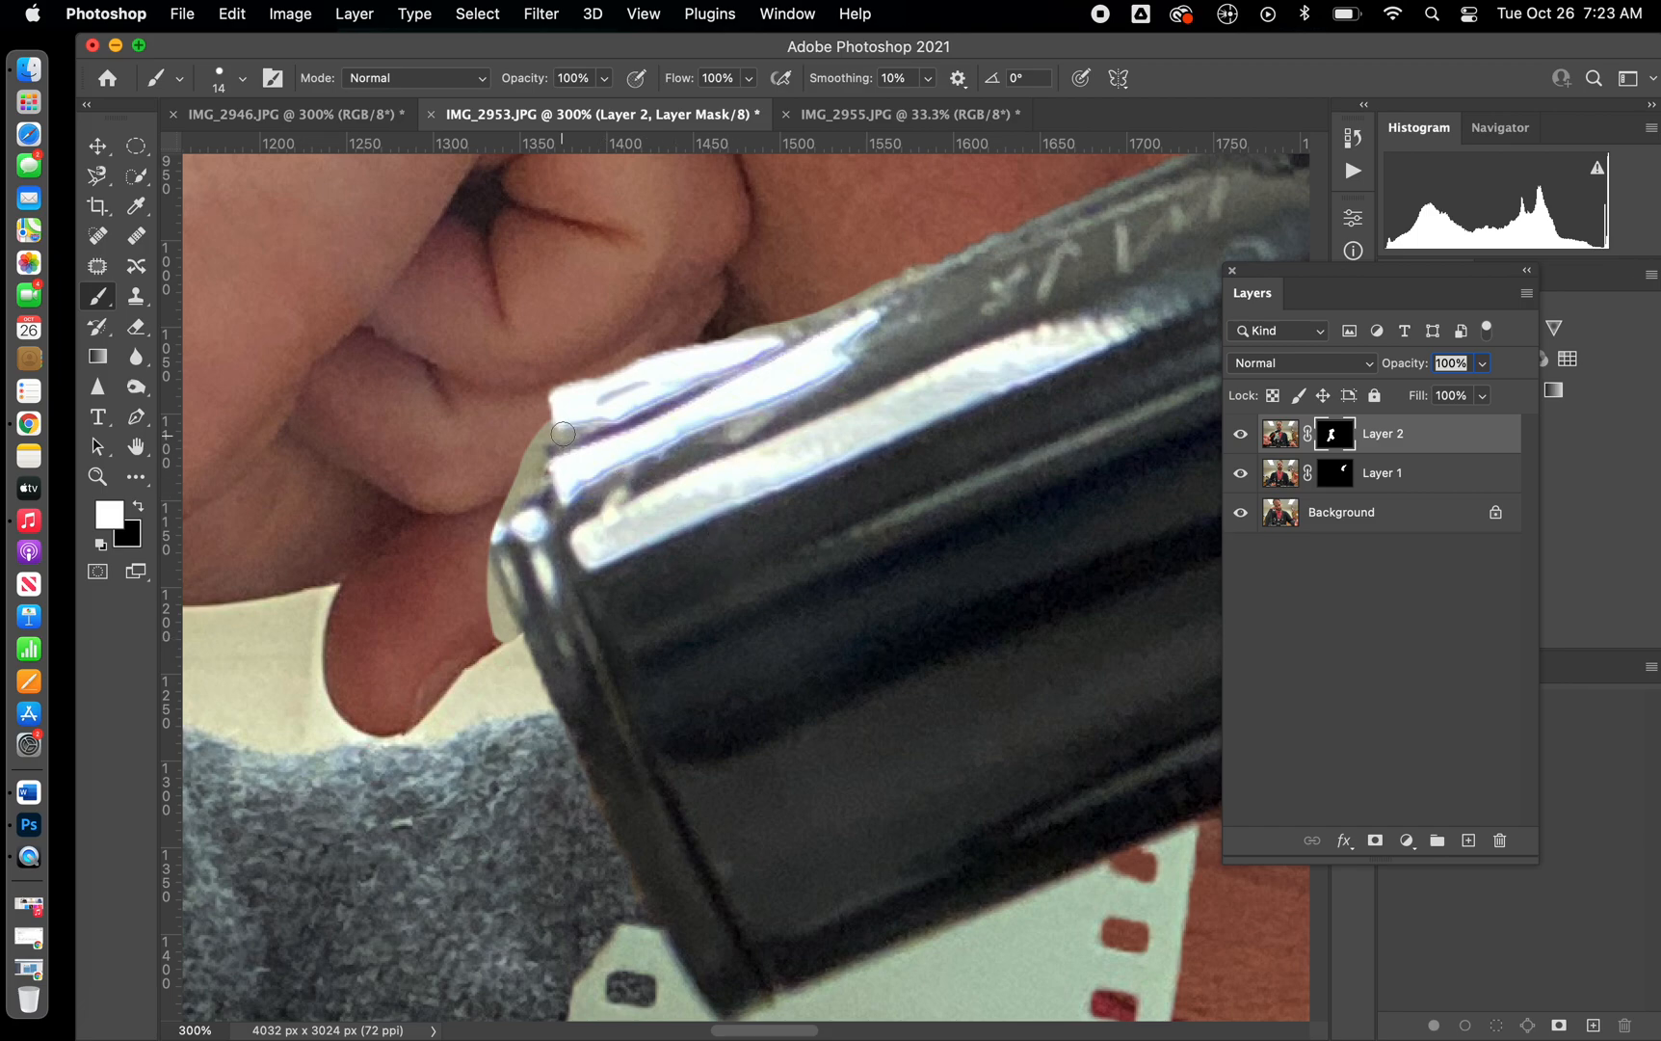
{"action": "left_click_drag", "start_coordinate": [558, 405], "coordinate": [527, 475]}
- Paint black on Layer 2's mask to hide the pale fringe around the canister's end and straighten its upper edge
{"action": "mouse_move", "coordinate": [531, 429]}
{"action": "left_mouse_down"}
{"action": "mouse_move", "coordinate": [528, 474]}
{"action": "mouse_move", "coordinate": [479, 531]}
{"action": "mouse_move", "coordinate": [508, 626]}
{"action": "mouse_move", "coordinate": [495, 625]}
{"action": "left_mouse_up"}
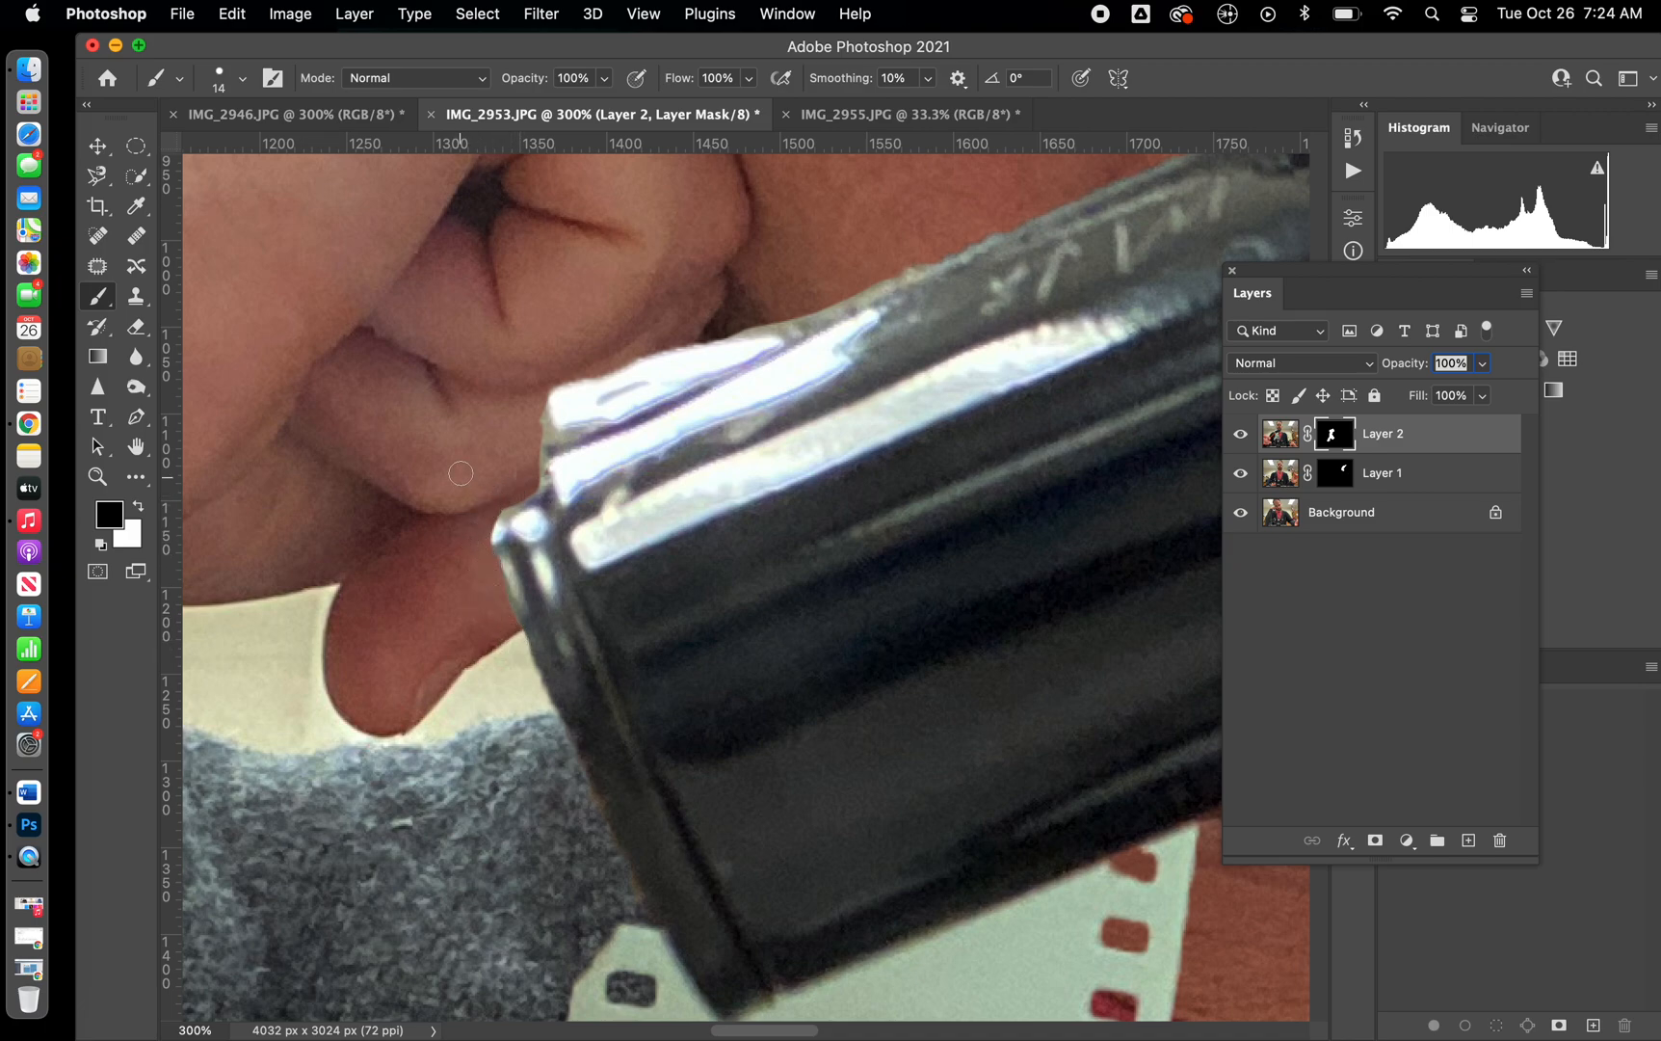
{"action": "mouse_move", "coordinate": [782, 307]}
{"action": "left_mouse_down"}
{"action": "mouse_move", "coordinate": [708, 349]}
{"action": "mouse_move", "coordinate": [535, 403]}
{"action": "left_mouse_up"}
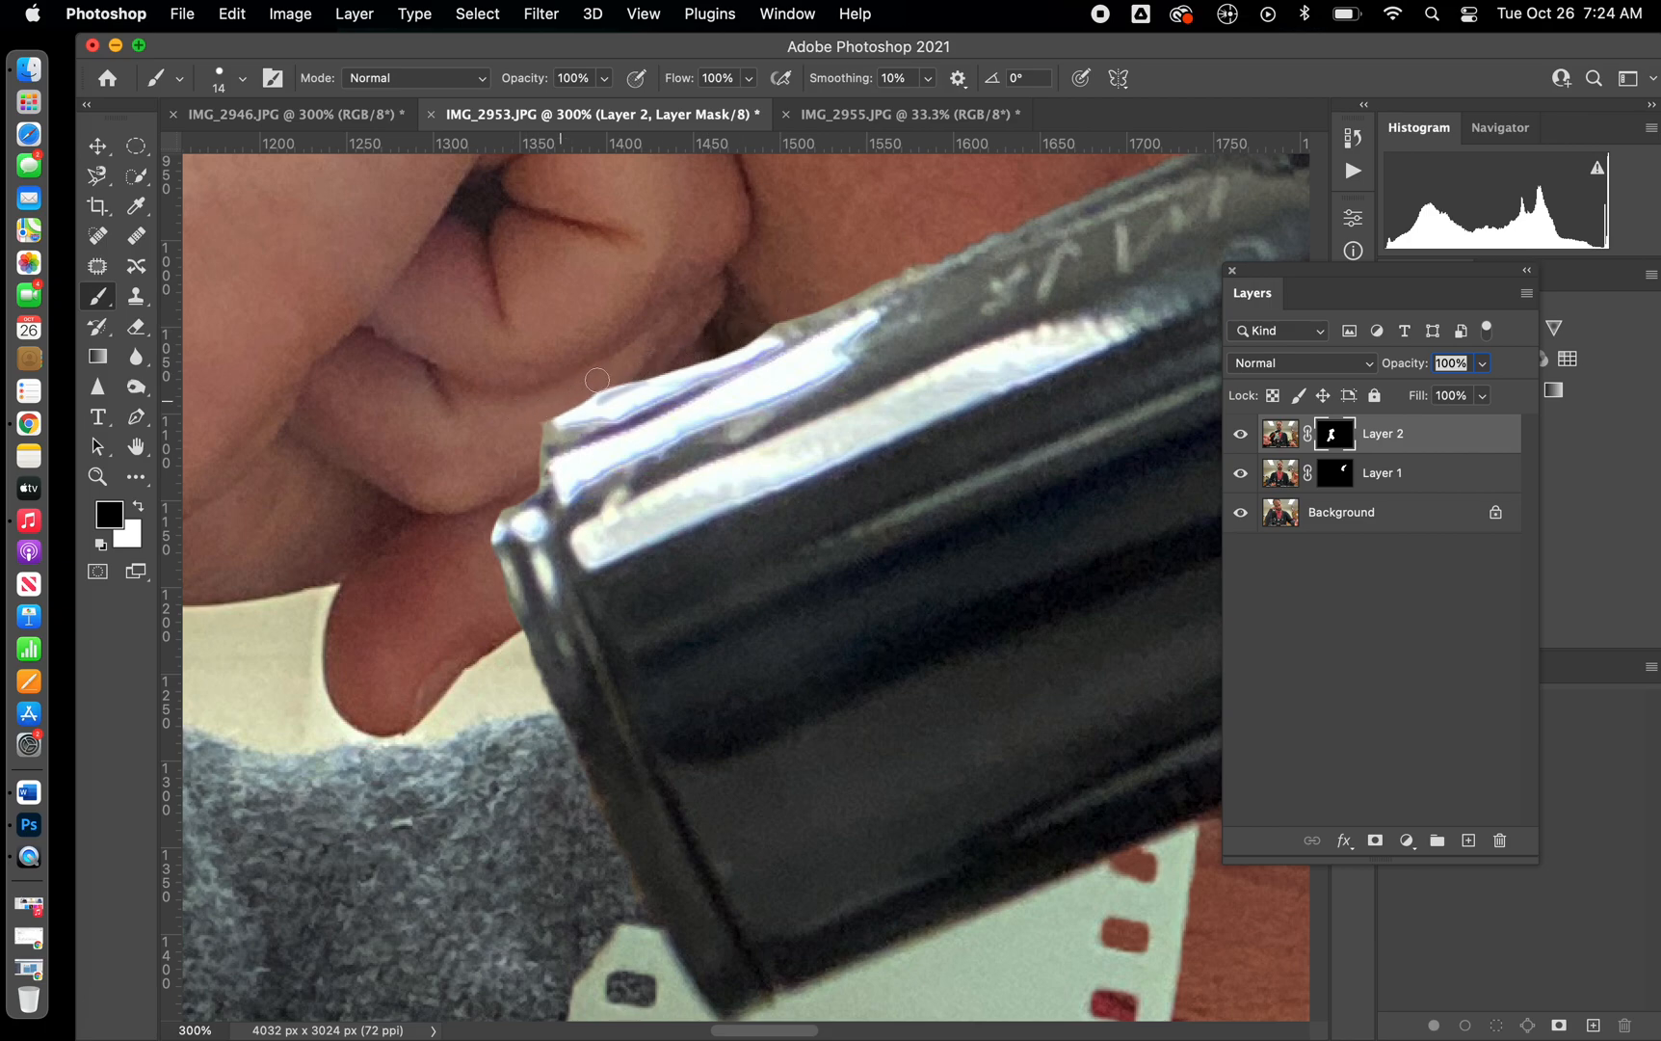
{"action": "left_click_drag", "start_coordinate": [779, 307], "coordinate": [540, 411]}
- Touch up the film strip's corner below the canister on Layer 2's mask with black, and paint it back in with white
{"action": "left_click_drag", "start_coordinate": [611, 927], "coordinate": [598, 964]}
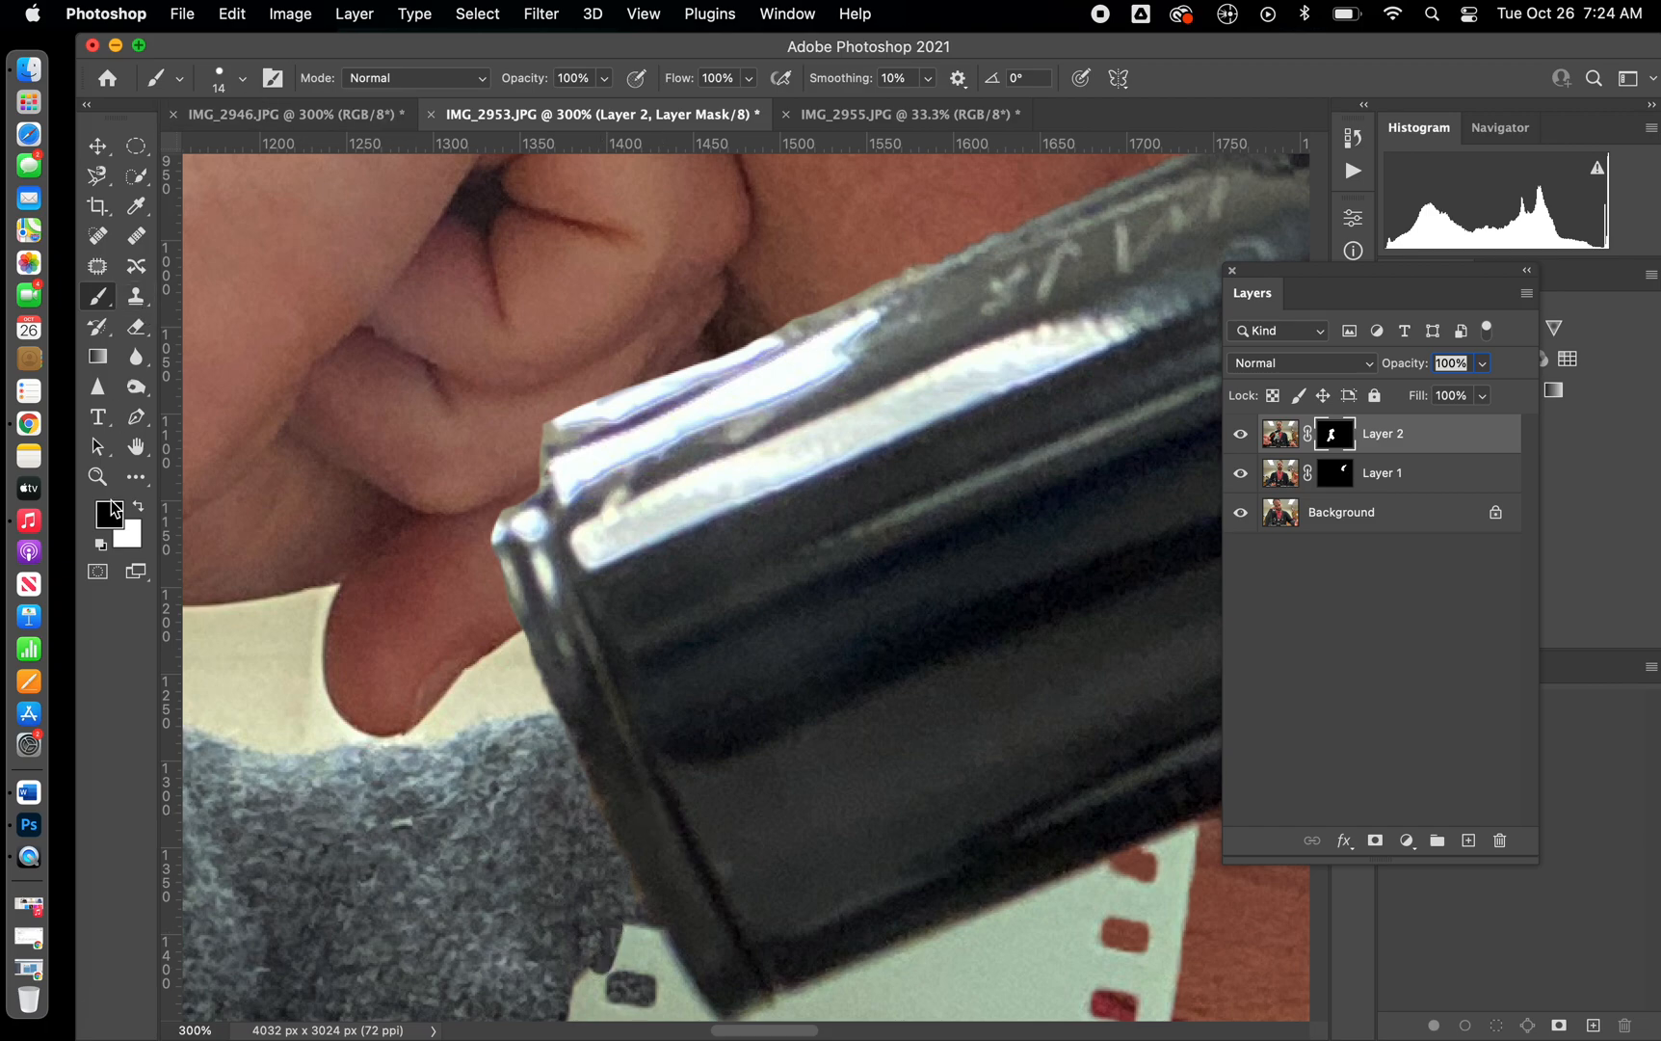
{"action": "left_click", "coordinate": [138, 505]}
{"action": "mouse_move", "coordinate": [617, 927]}
{"action": "left_mouse_down"}
{"action": "mouse_move", "coordinate": [600, 981]}
{"action": "mouse_move", "coordinate": [615, 937]}
{"action": "left_mouse_up"}
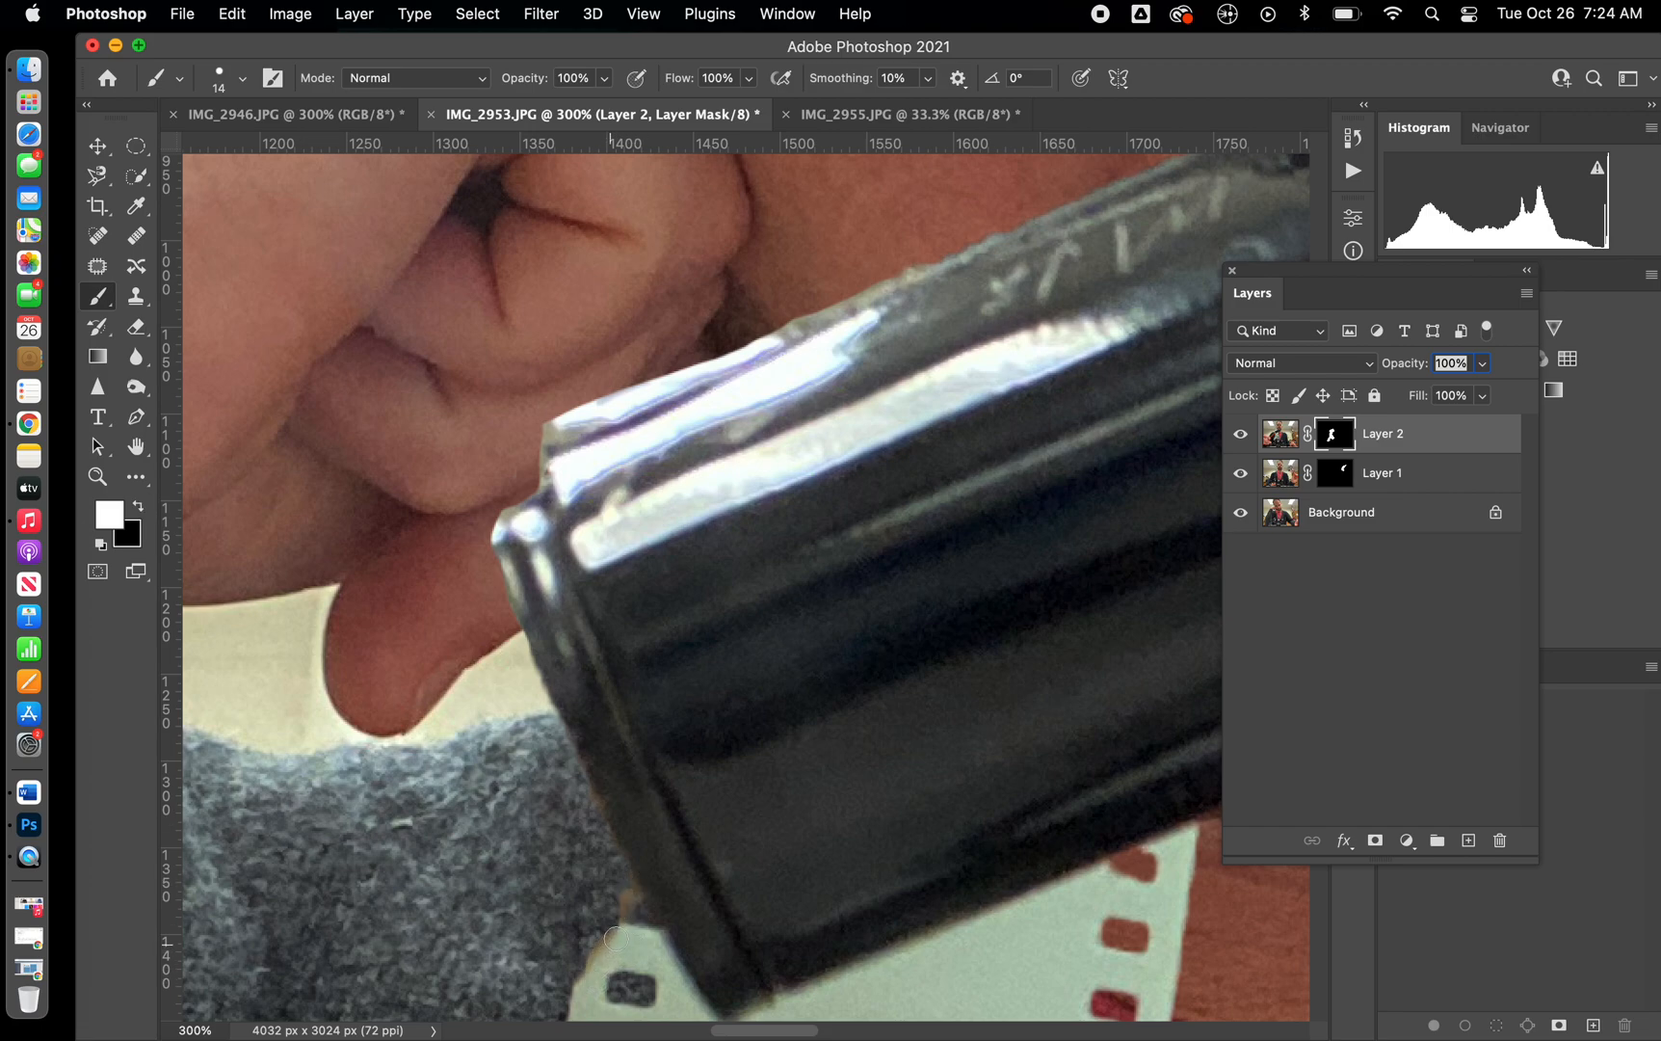
{"action": "scroll", "coordinate": [942, 916], "scroll_direction": "down", "scroll_amount": 15}
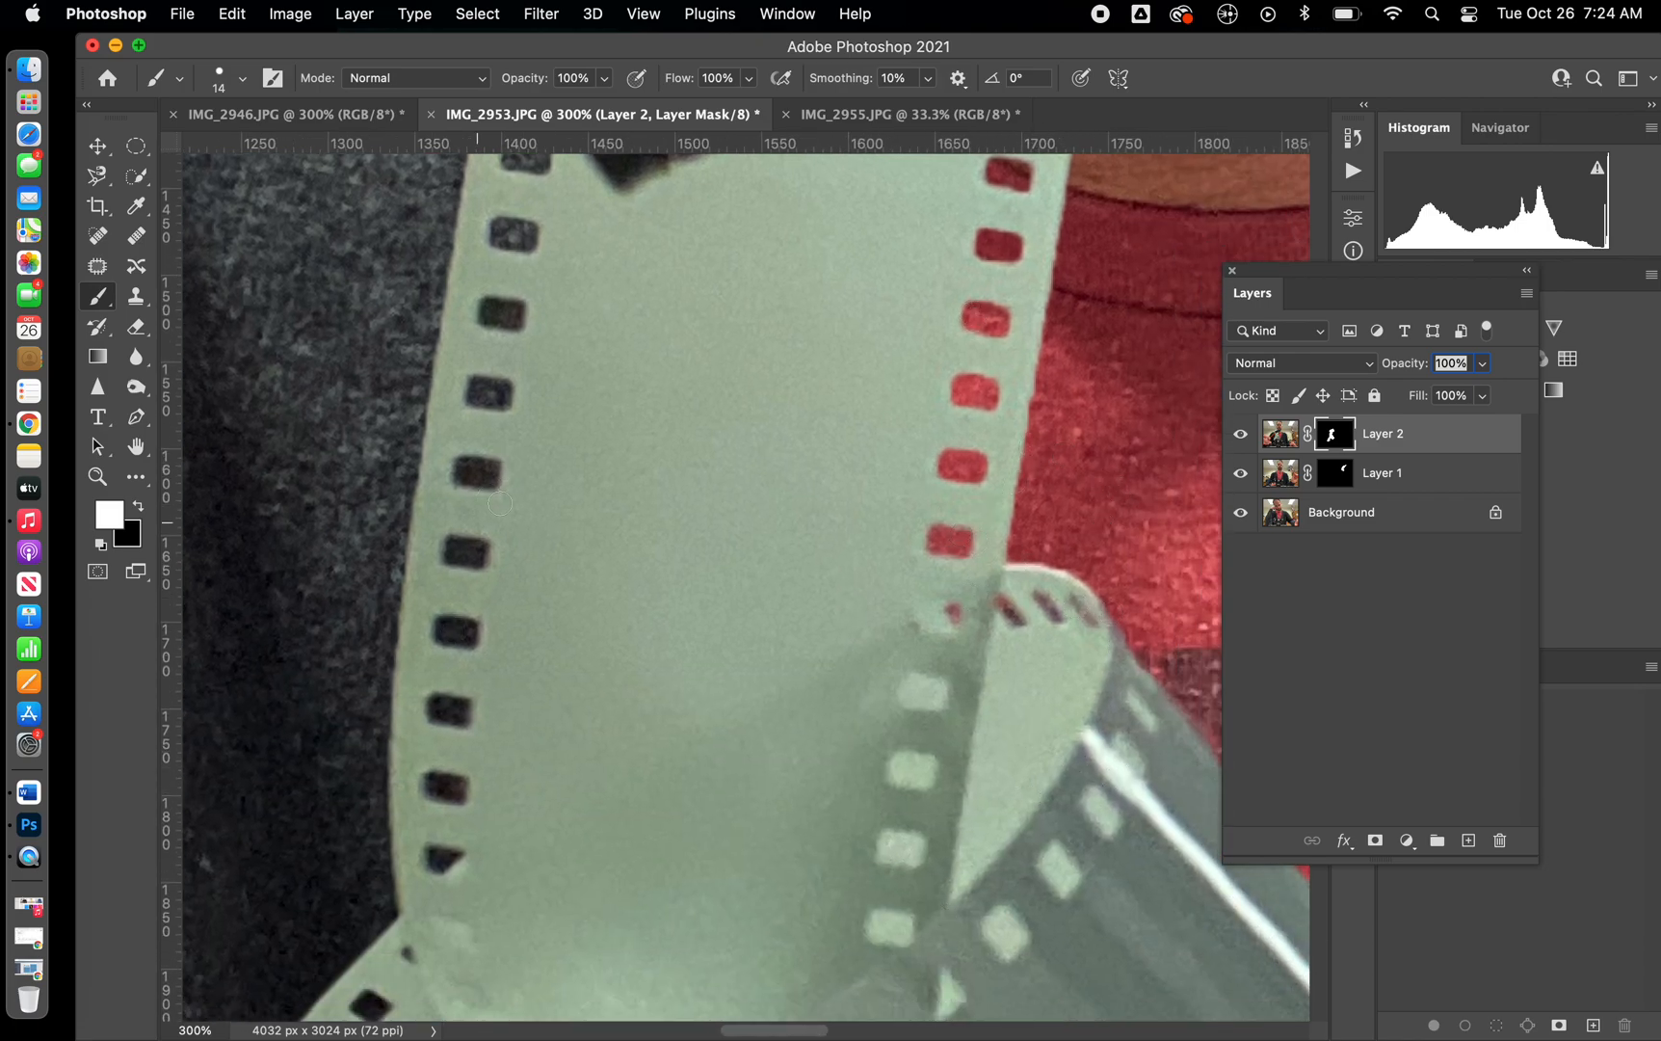
{"action": "scroll", "coordinate": [486, 520], "scroll_direction": "up", "scroll_amount": 5}
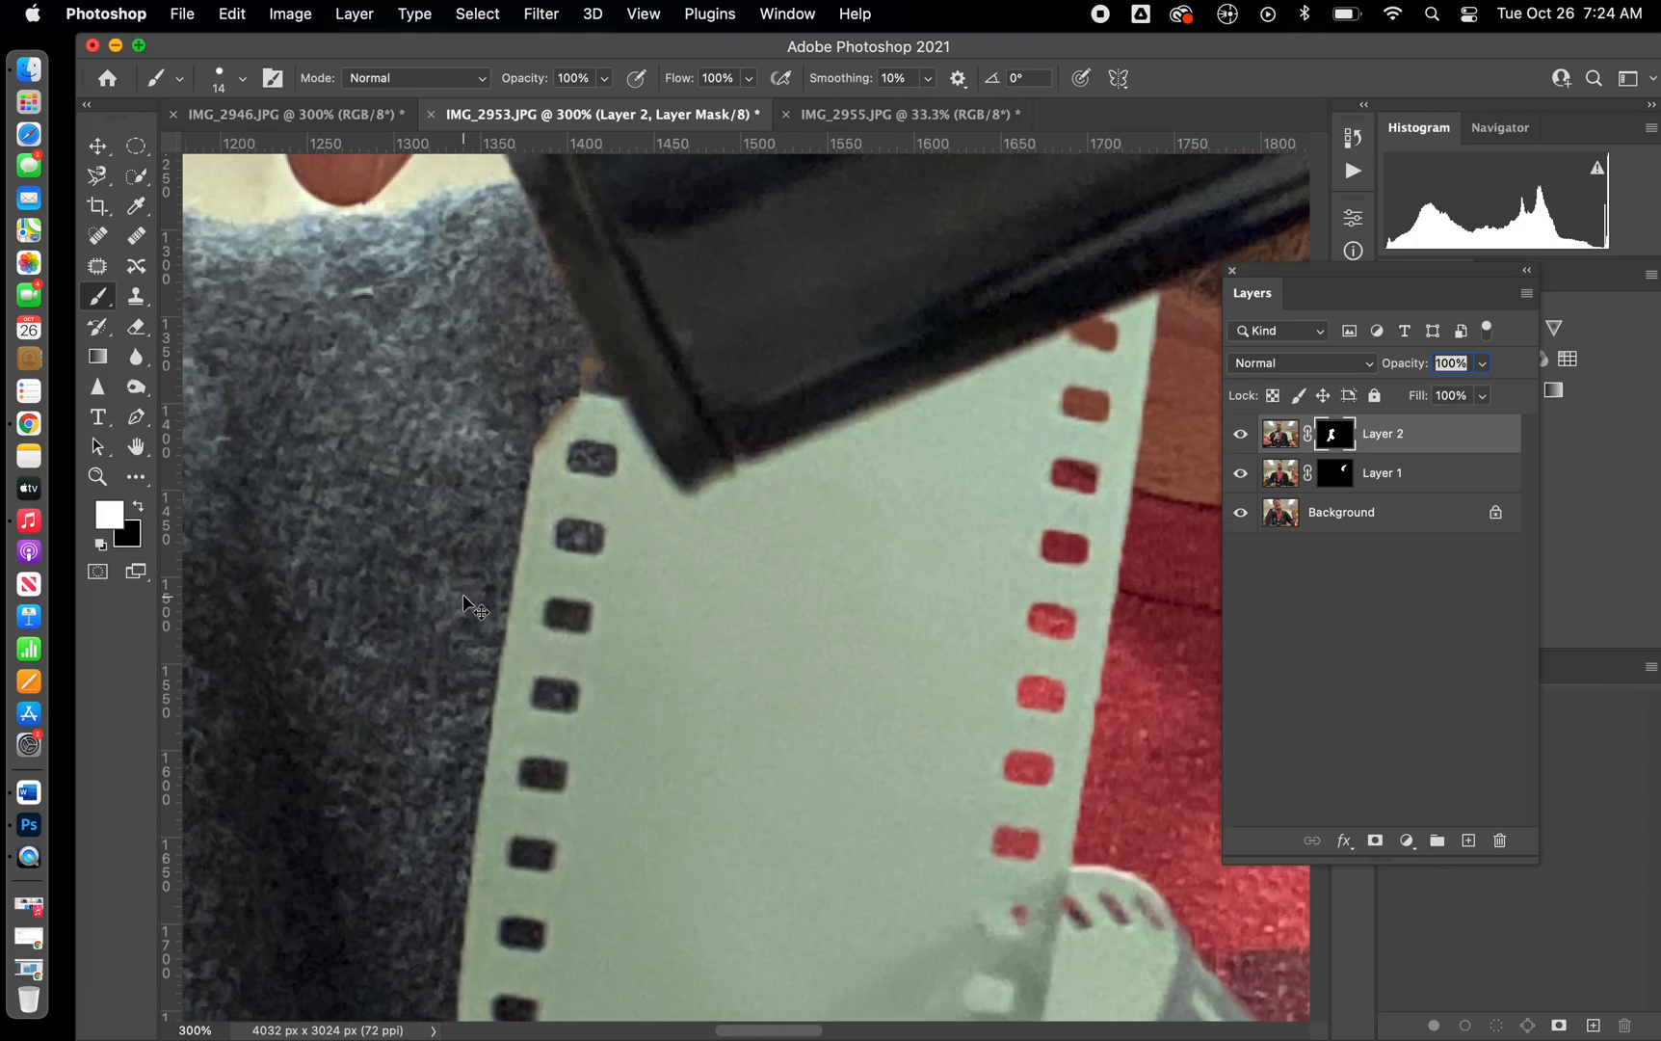
{"action": "key", "text": "super+0"}
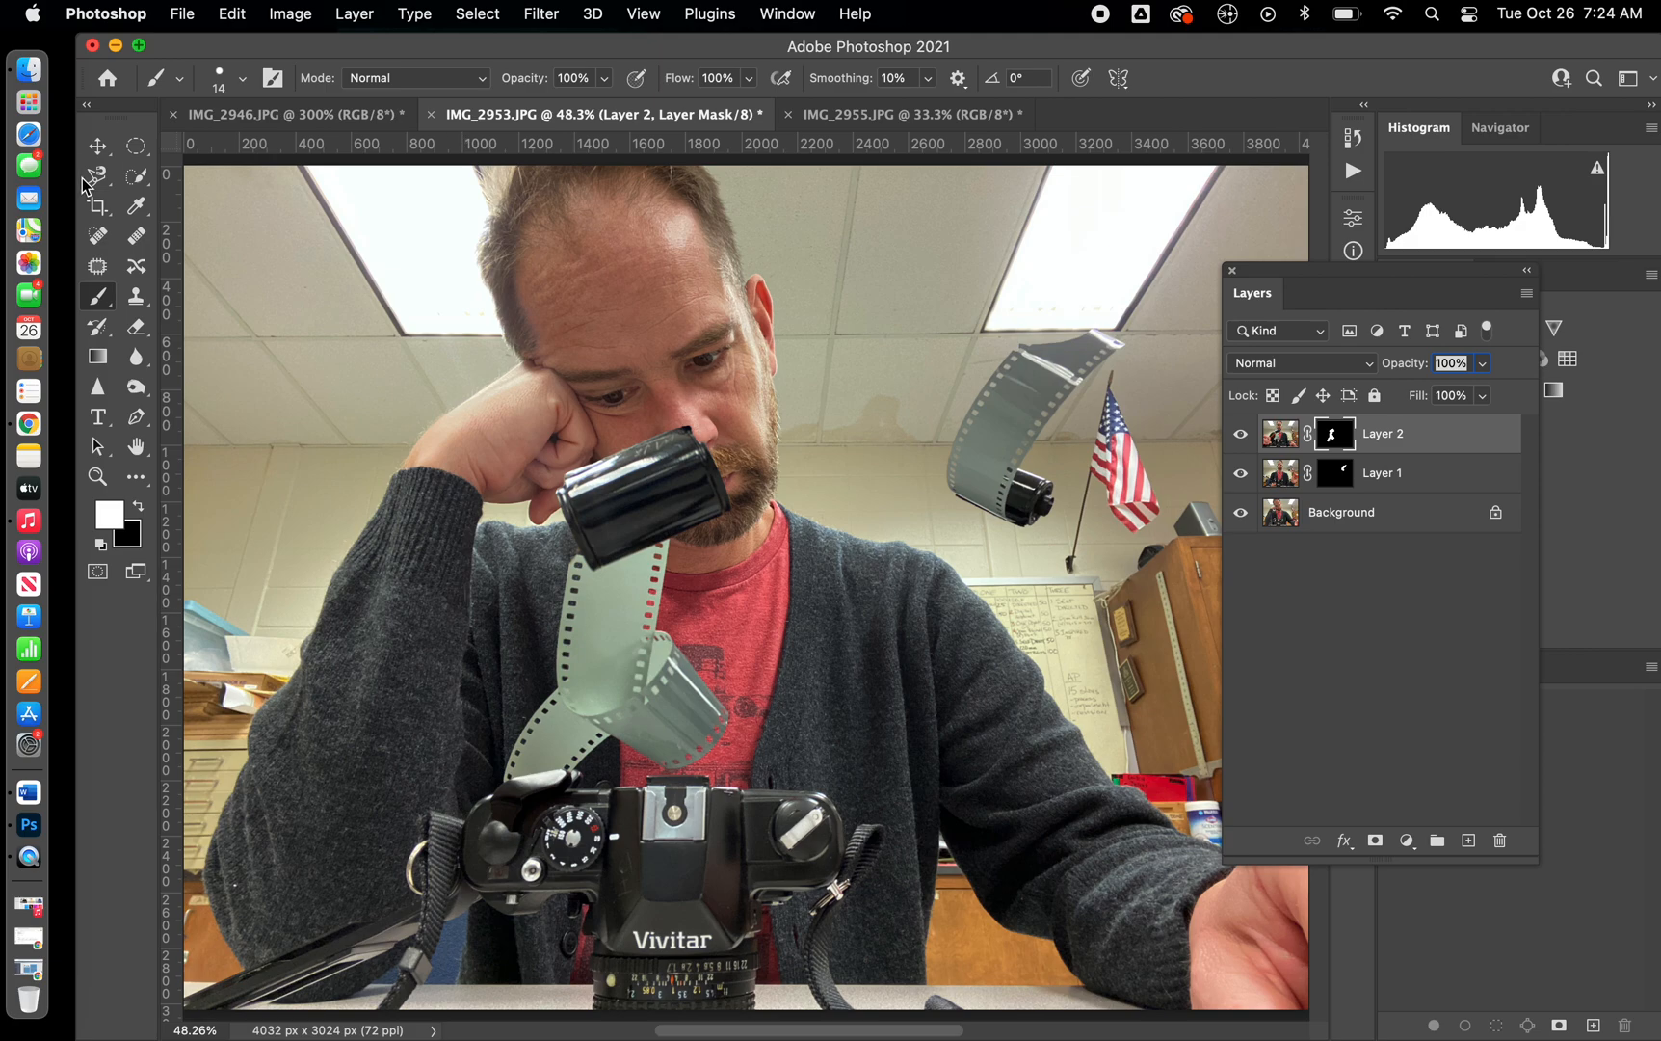
- Switch to IMG_2946.JPG and examine the selection outline around the patterned face mask and its ear straps
{"action": "left_click", "coordinate": [319, 117]}
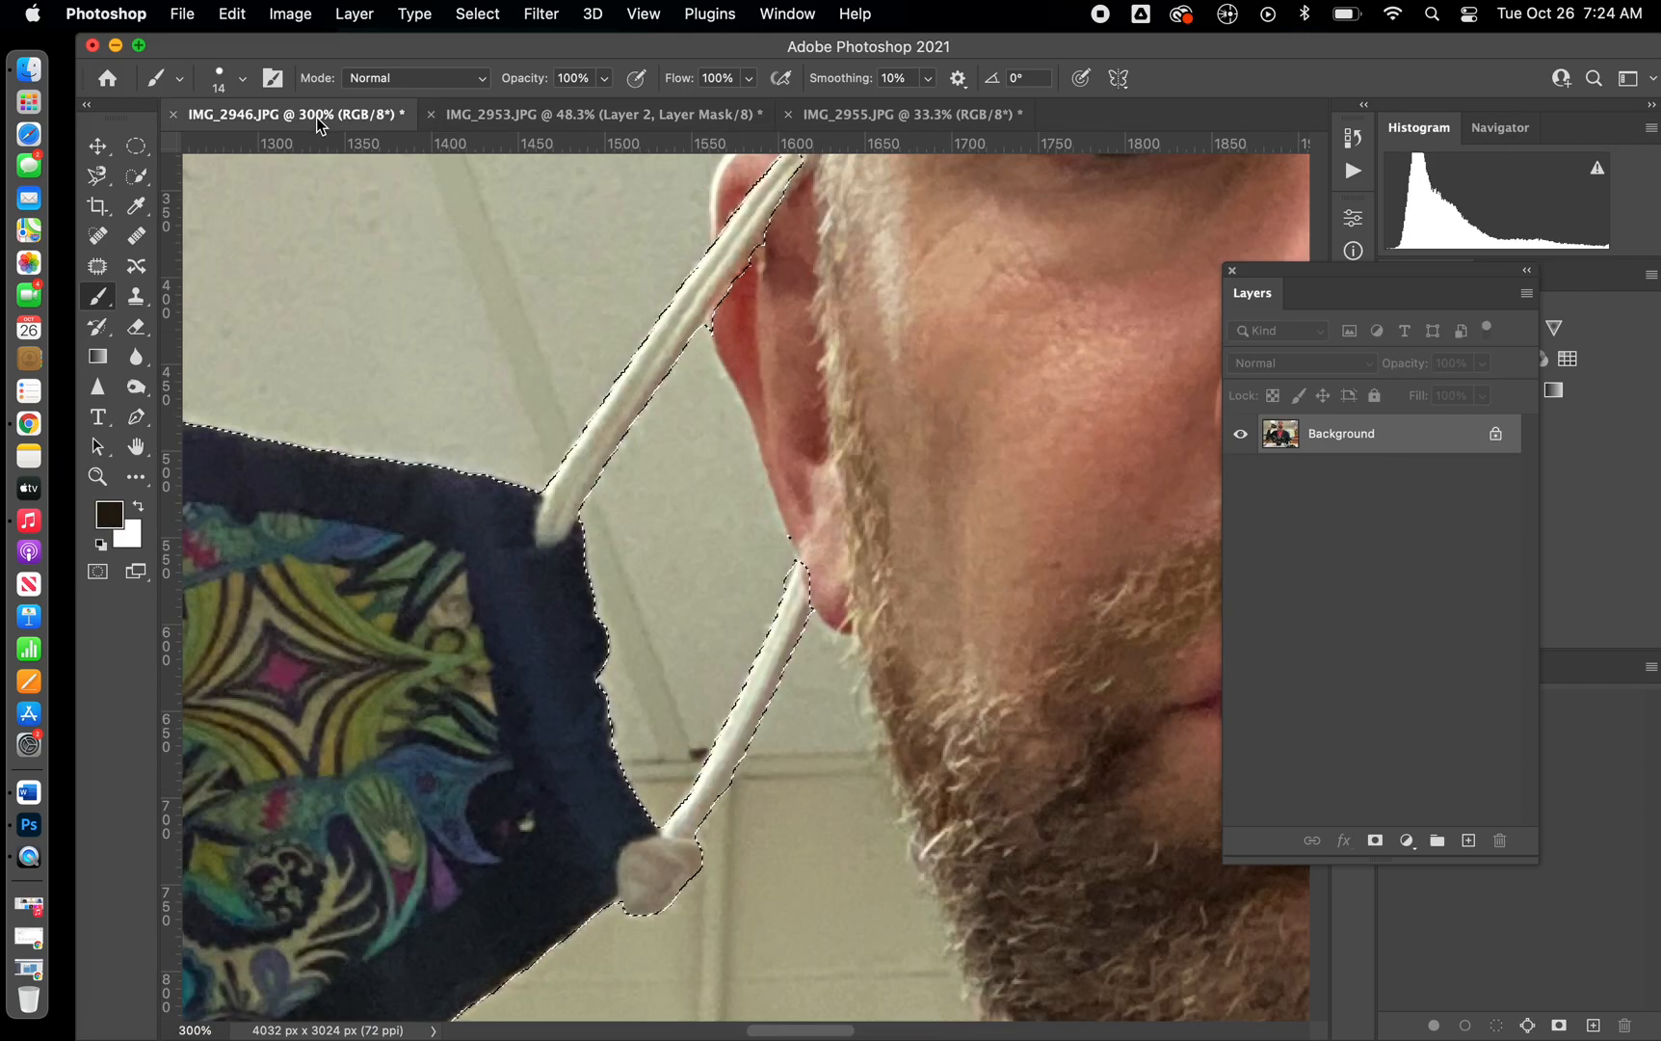
{"action": "scroll", "coordinate": [685, 568], "scroll_direction": "left", "scroll_amount": 10}
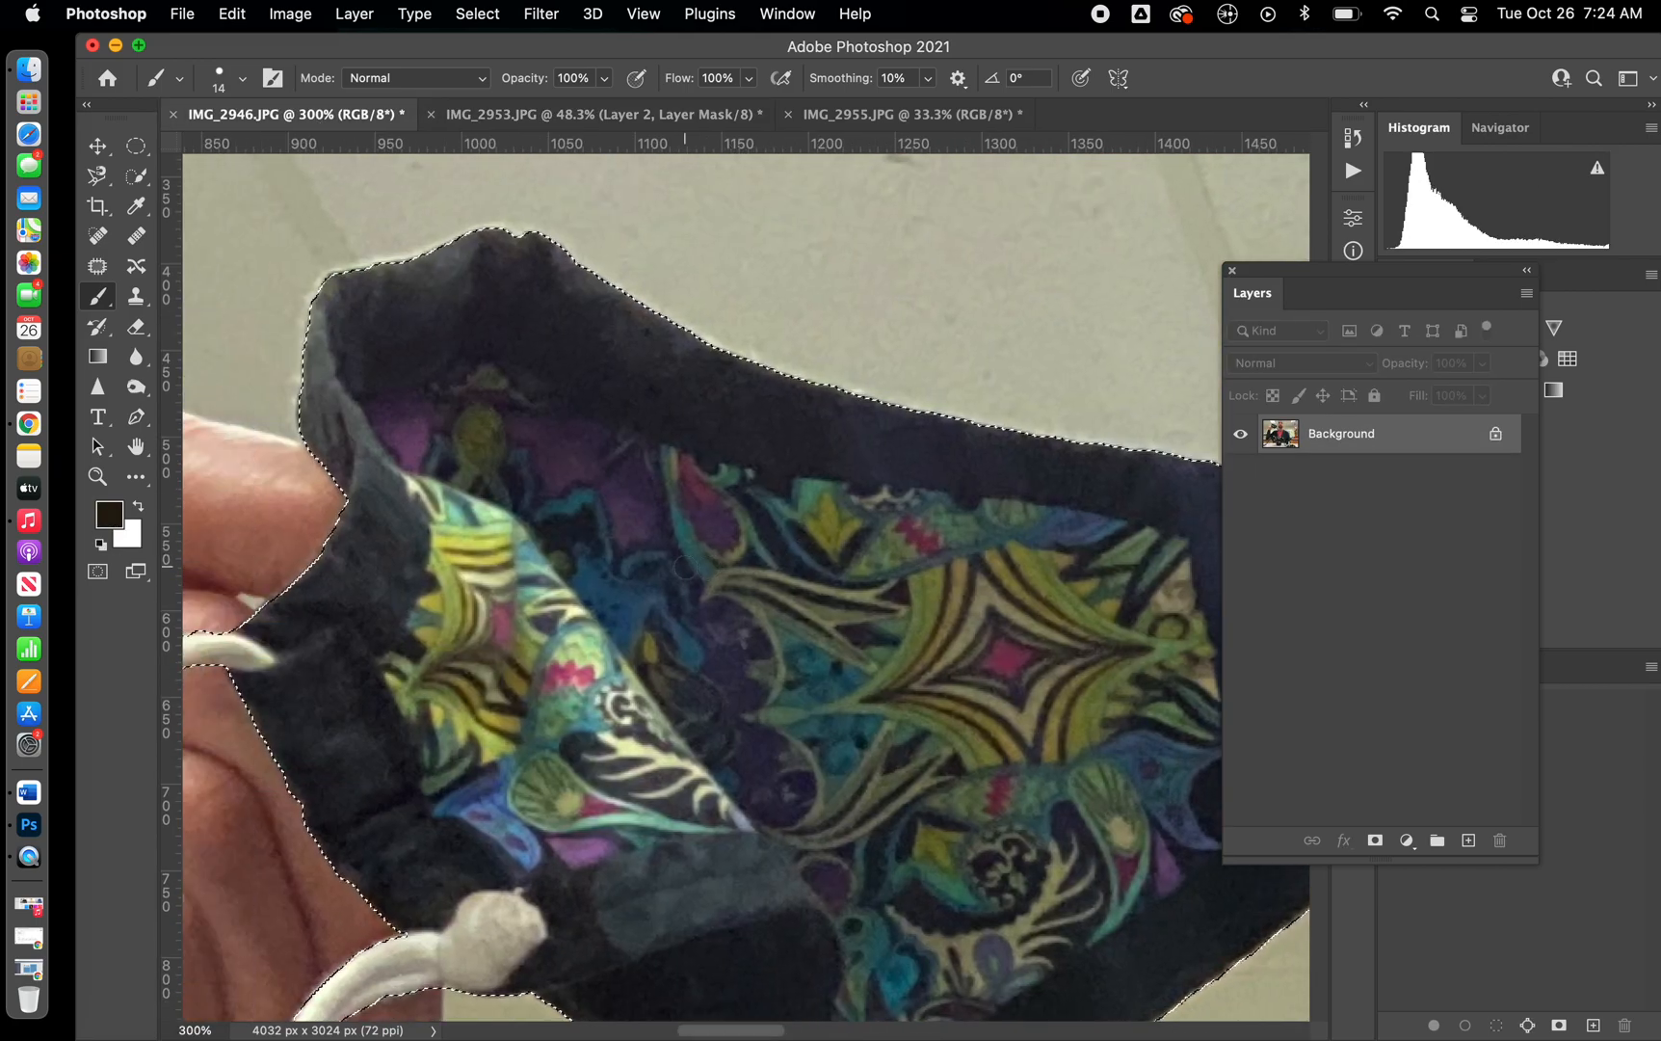
{"action": "scroll", "coordinate": [685, 568], "scroll_direction": "right", "scroll_amount": 5}
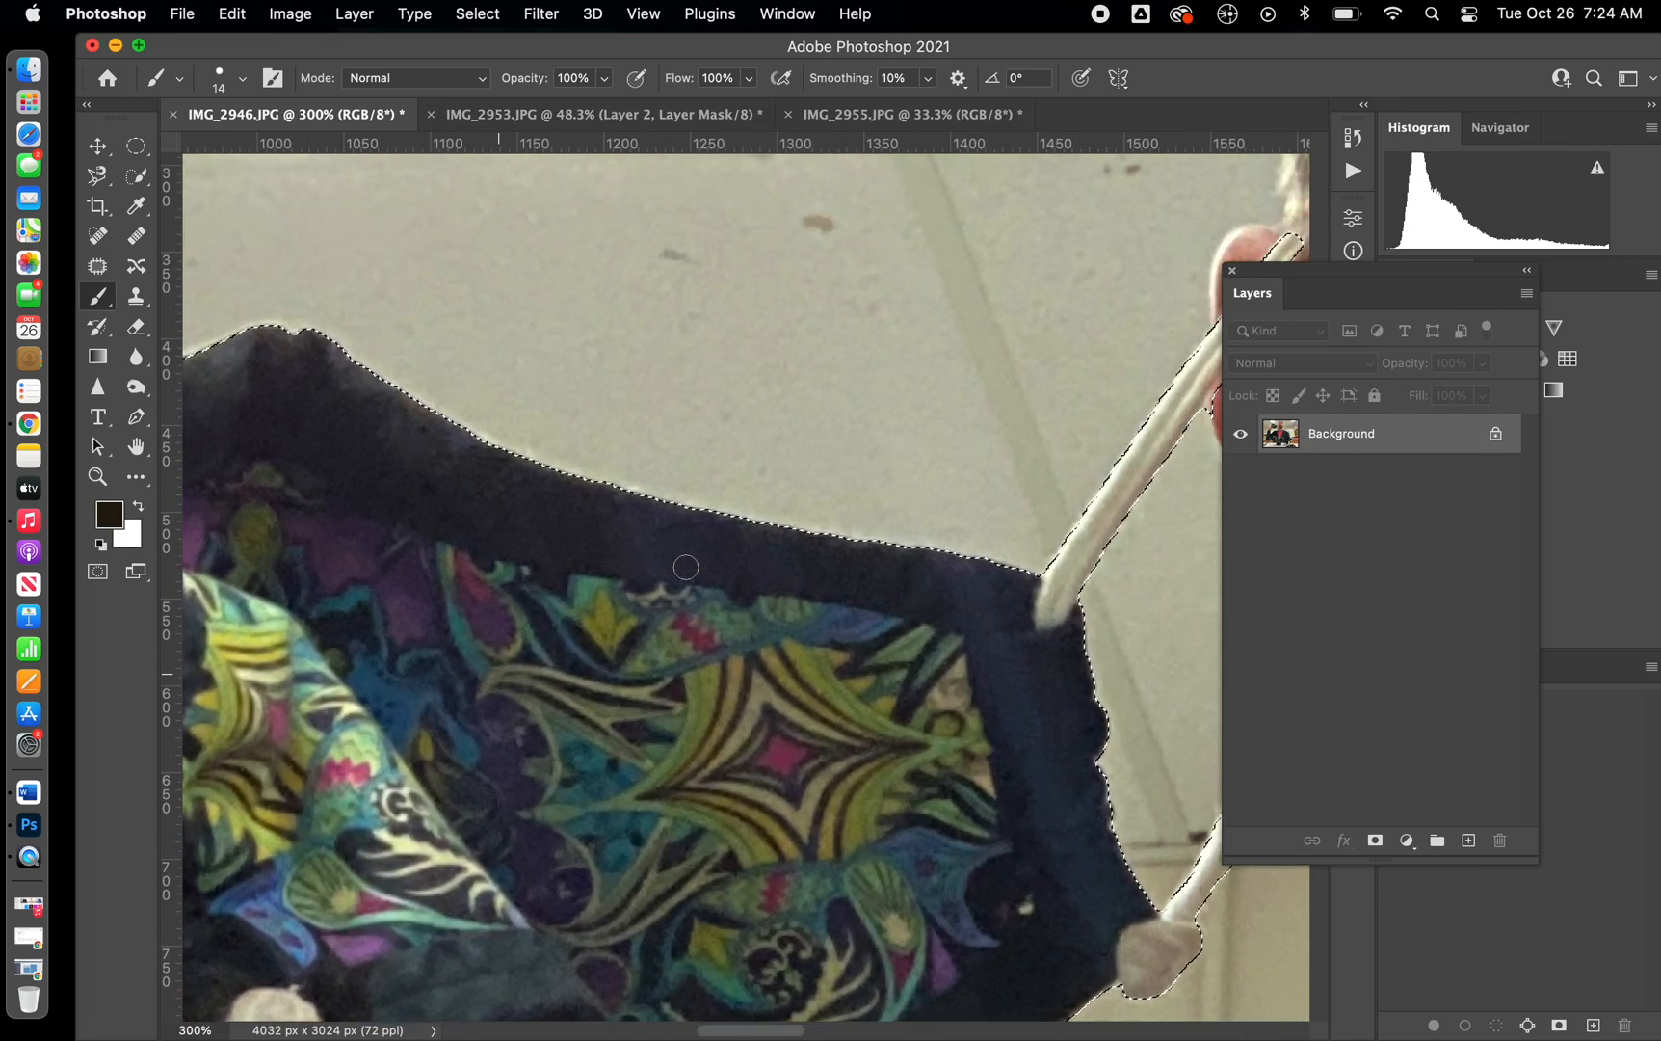
{"action": "scroll", "coordinate": [685, 567], "scroll_direction": "right", "scroll_amount": 5}
{"action": "scroll", "coordinate": [685, 568], "scroll_direction": "down", "scroll_amount": 3}
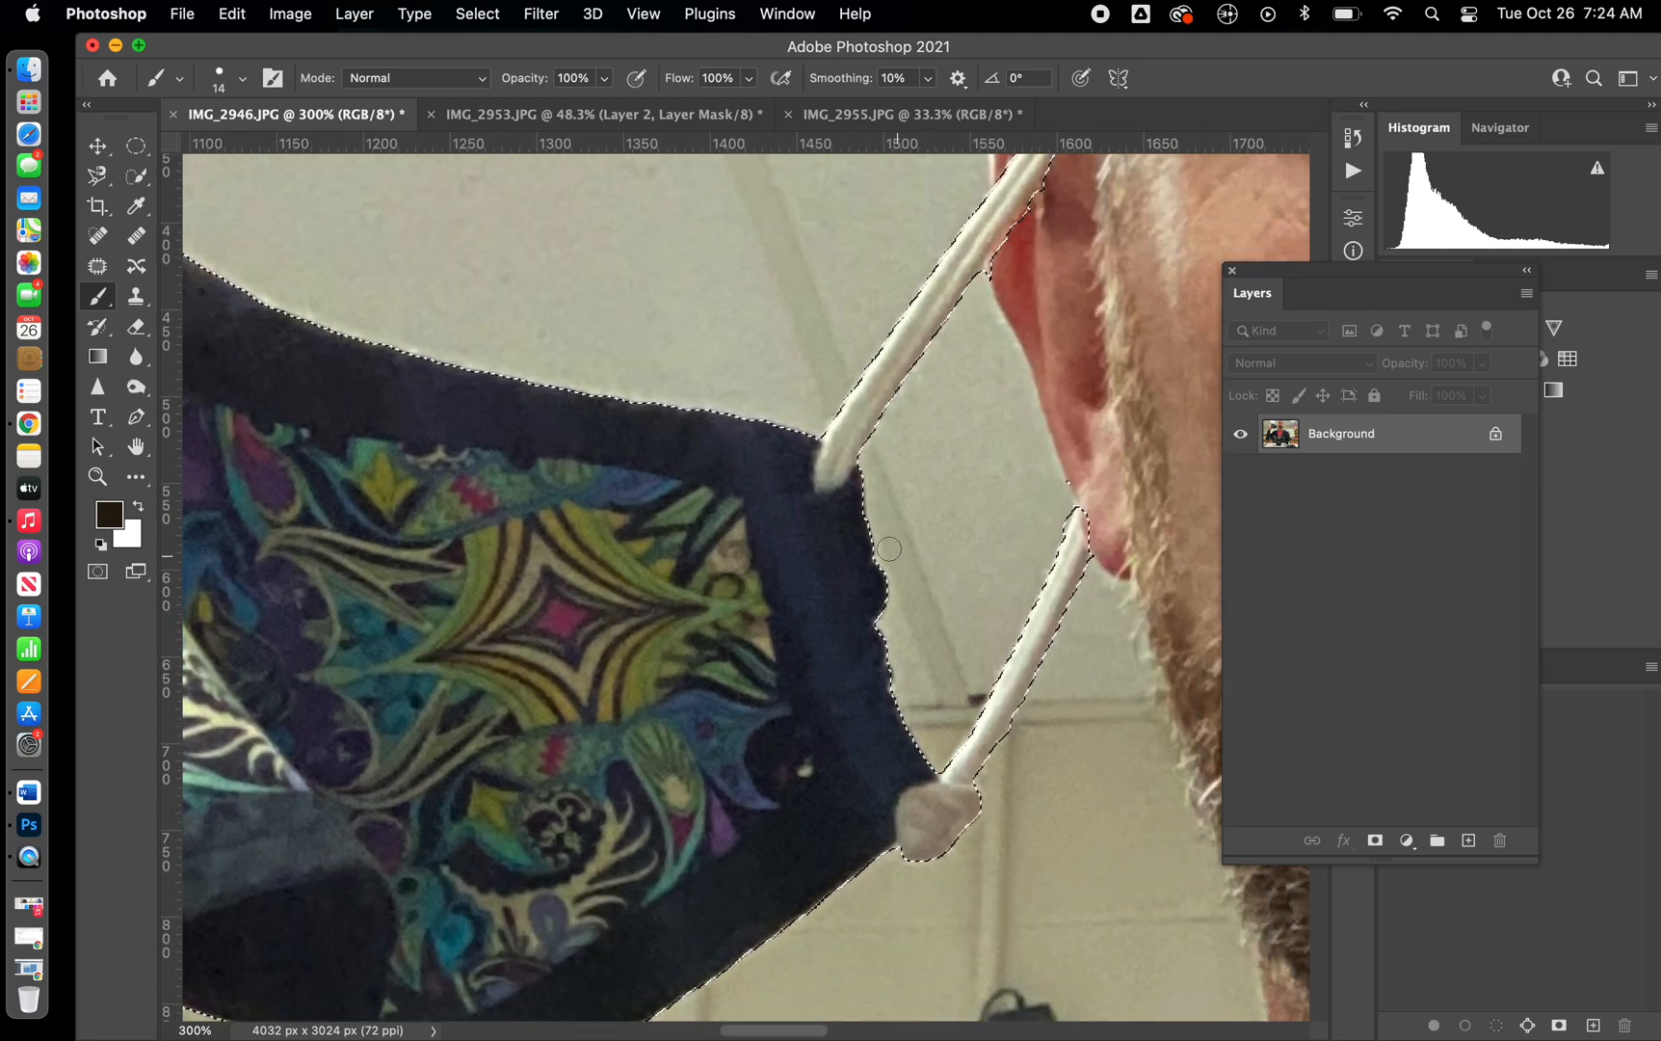
{"action": "scroll", "coordinate": [761, 730], "scroll_direction": "left", "scroll_amount": 10}
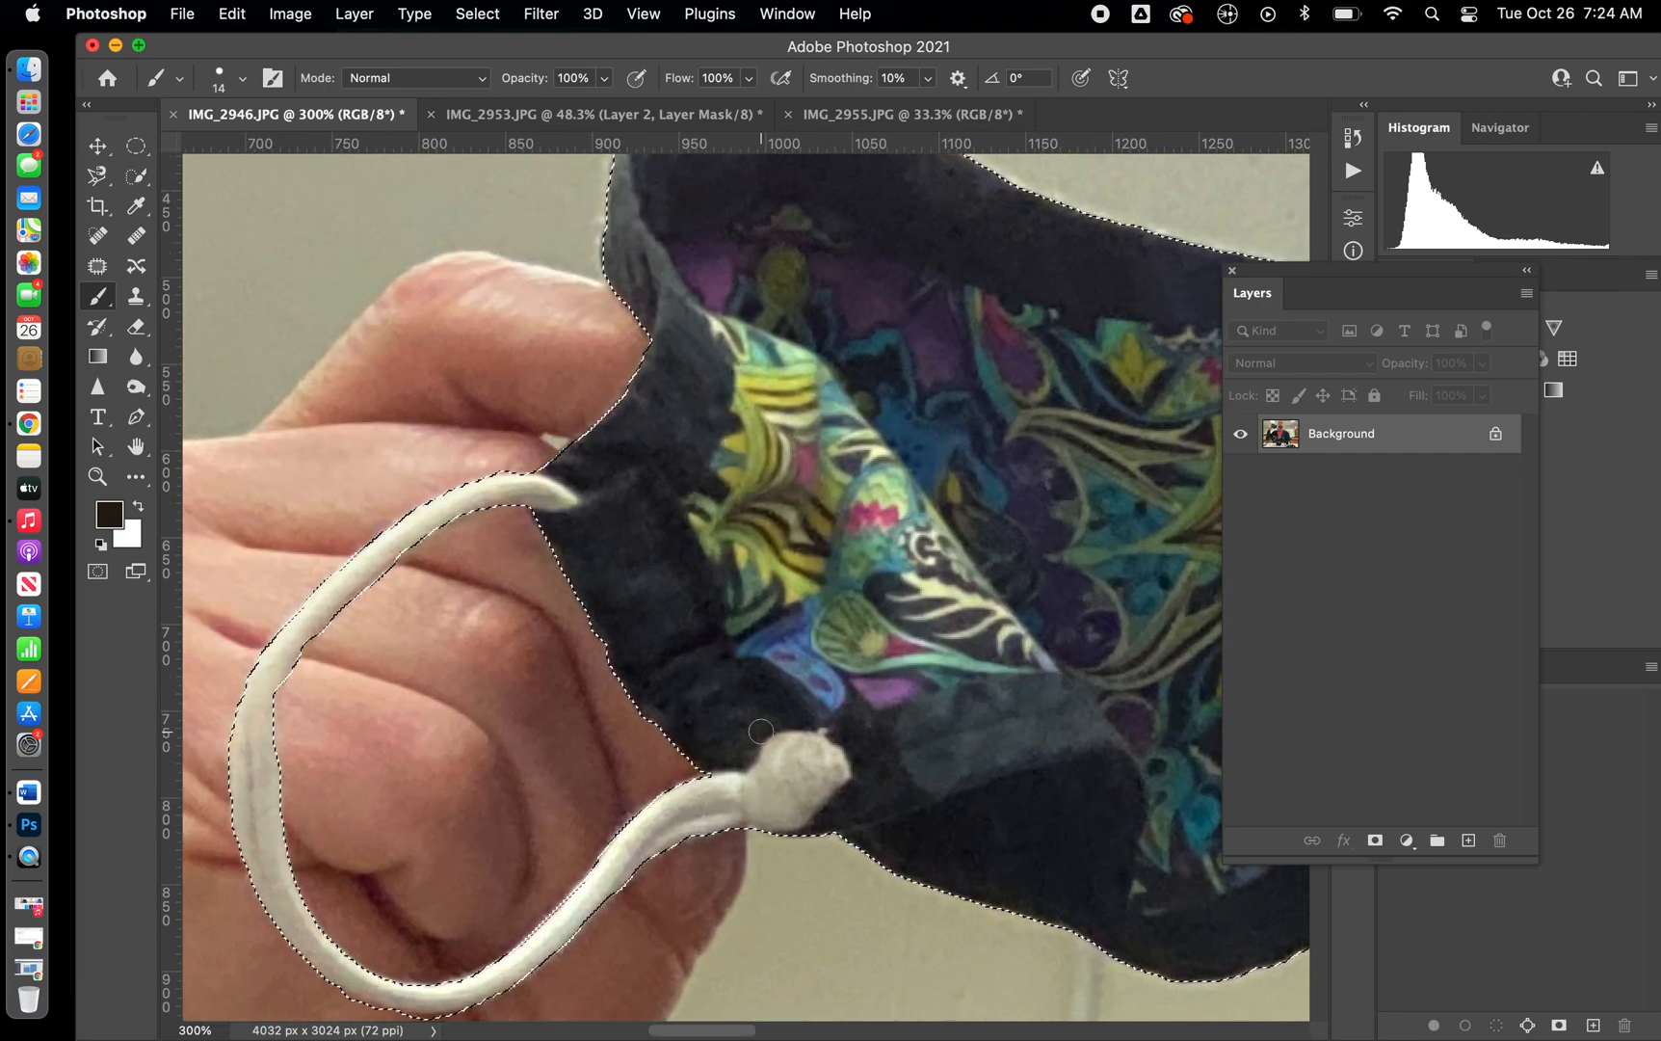
{"action": "scroll", "coordinate": [761, 730], "scroll_direction": "left", "scroll_amount": 2}
{"action": "scroll", "coordinate": [761, 730], "scroll_direction": "down", "scroll_amount": 4}
{"action": "scroll", "coordinate": [762, 730], "scroll_direction": "right", "scroll_amount": 3}
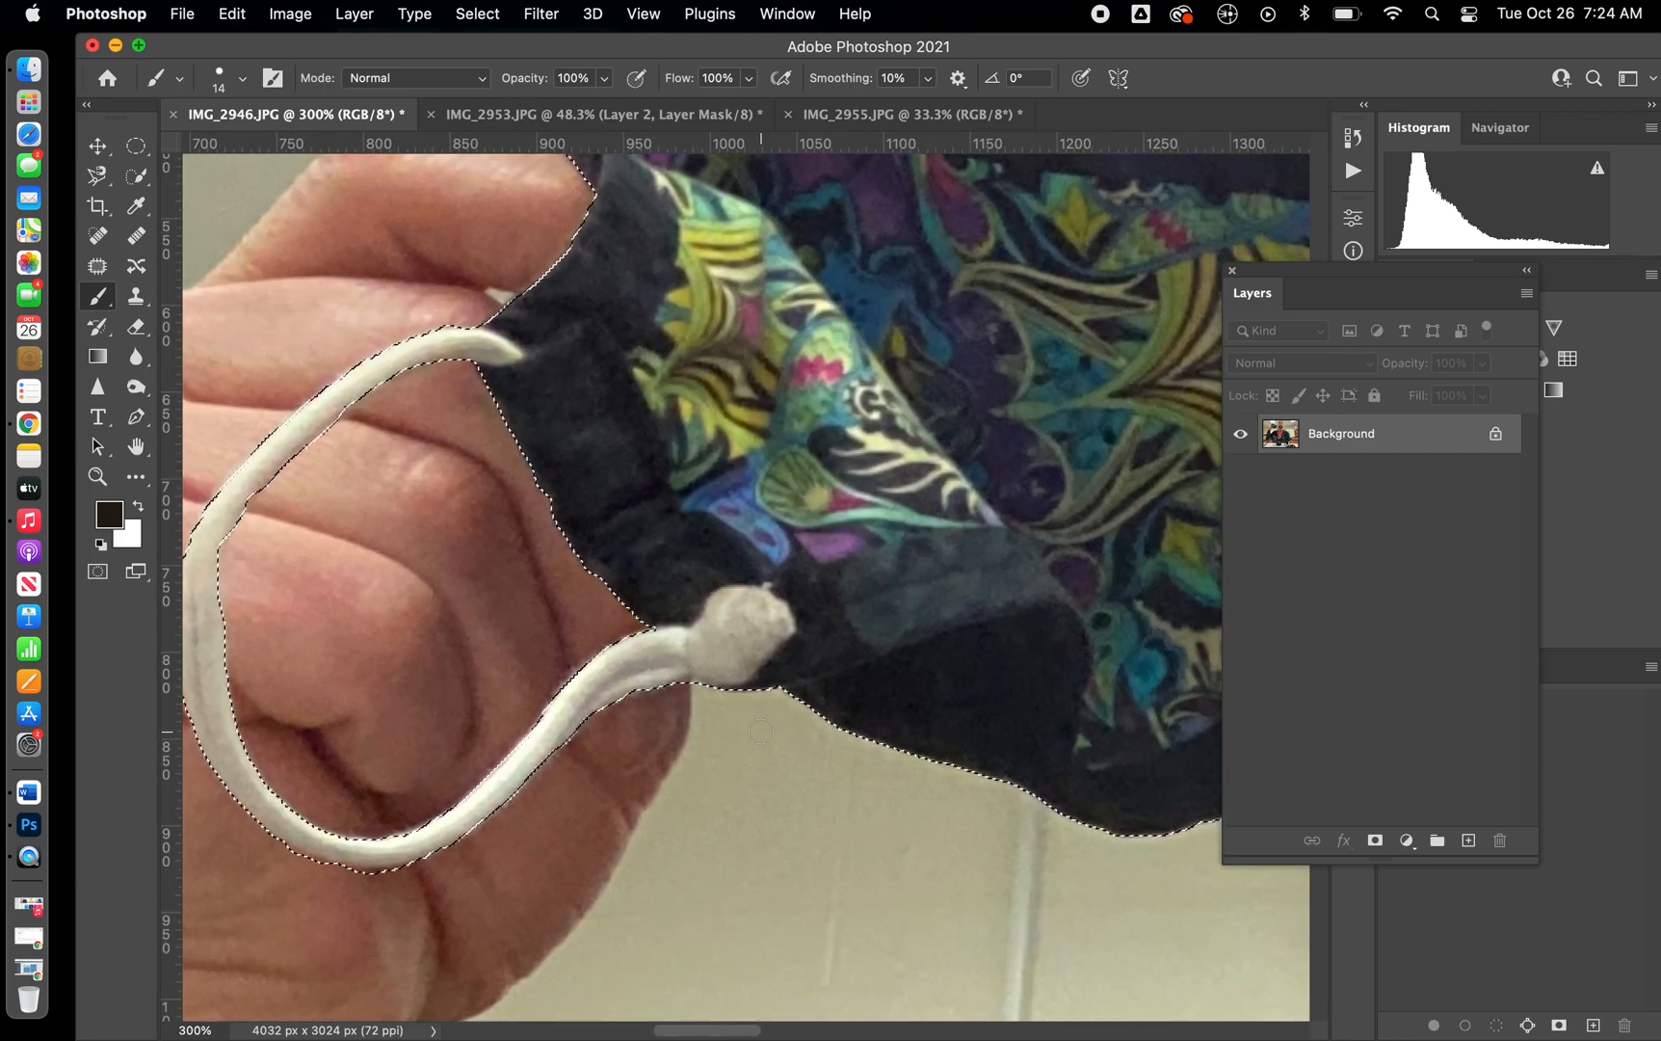
{"action": "scroll", "coordinate": [761, 730], "scroll_direction": "left", "scroll_amount": 2}
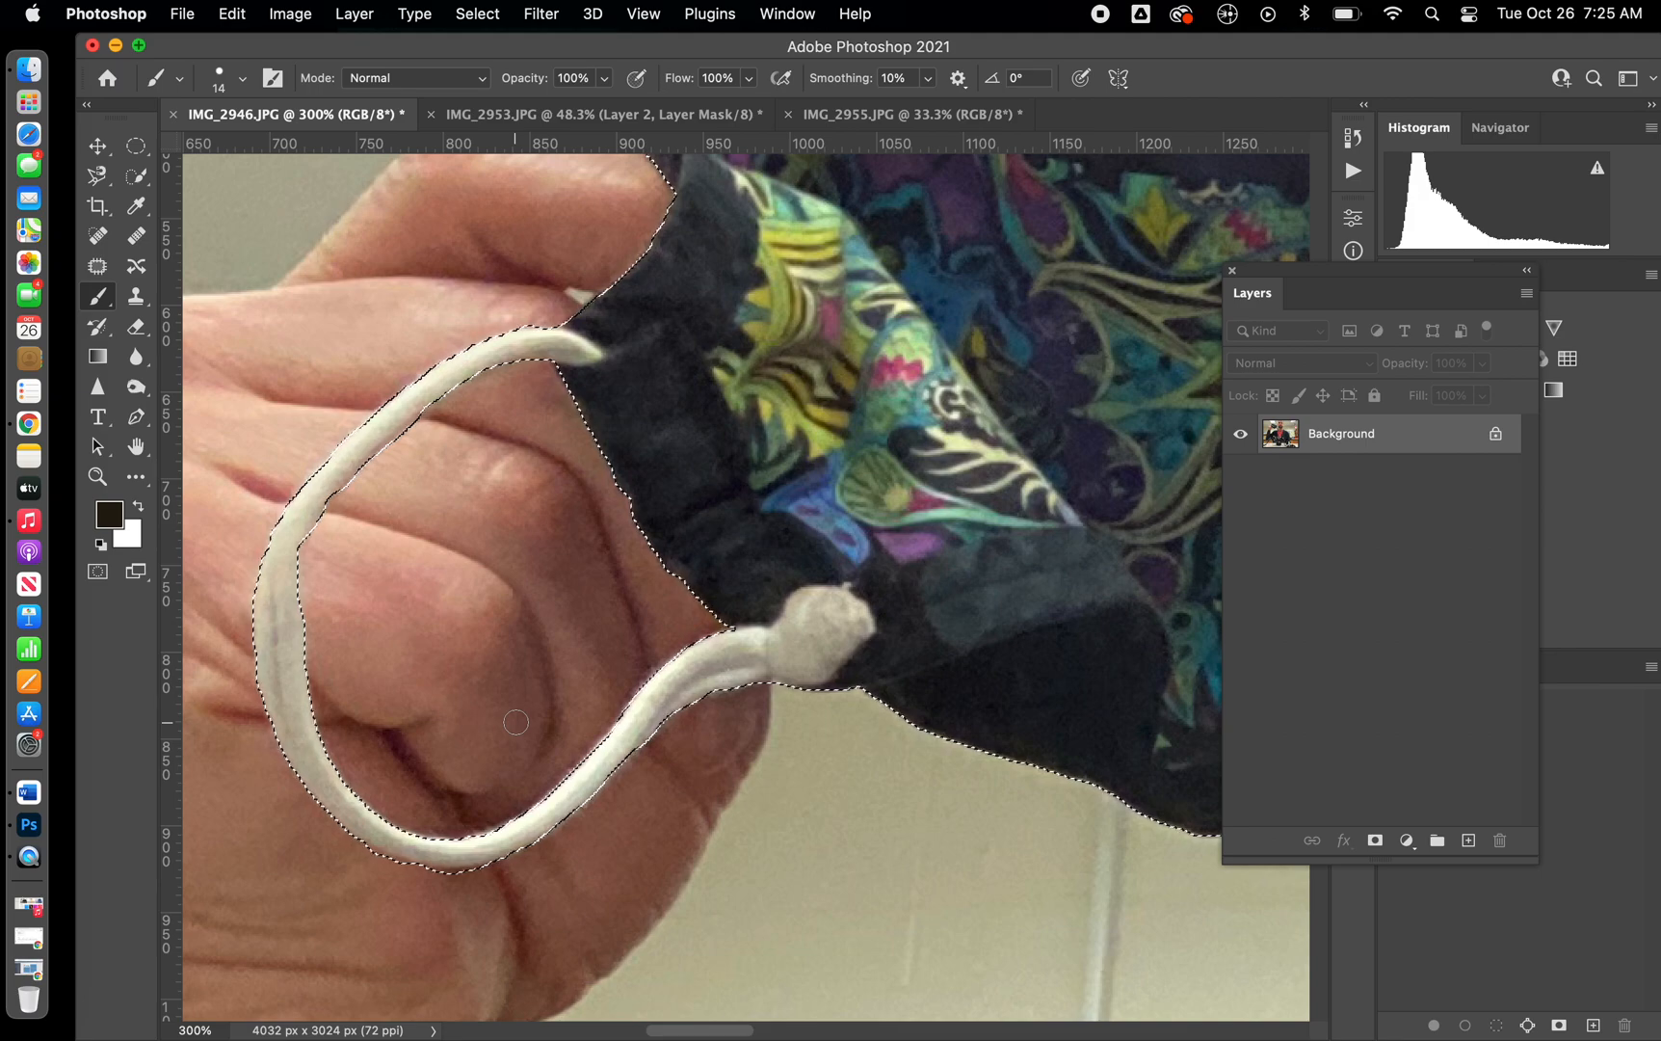
- Try painting black across the looped strap in Quick Mask mode, and restore the strap with white
{"action": "left_click", "coordinate": [98, 572]}
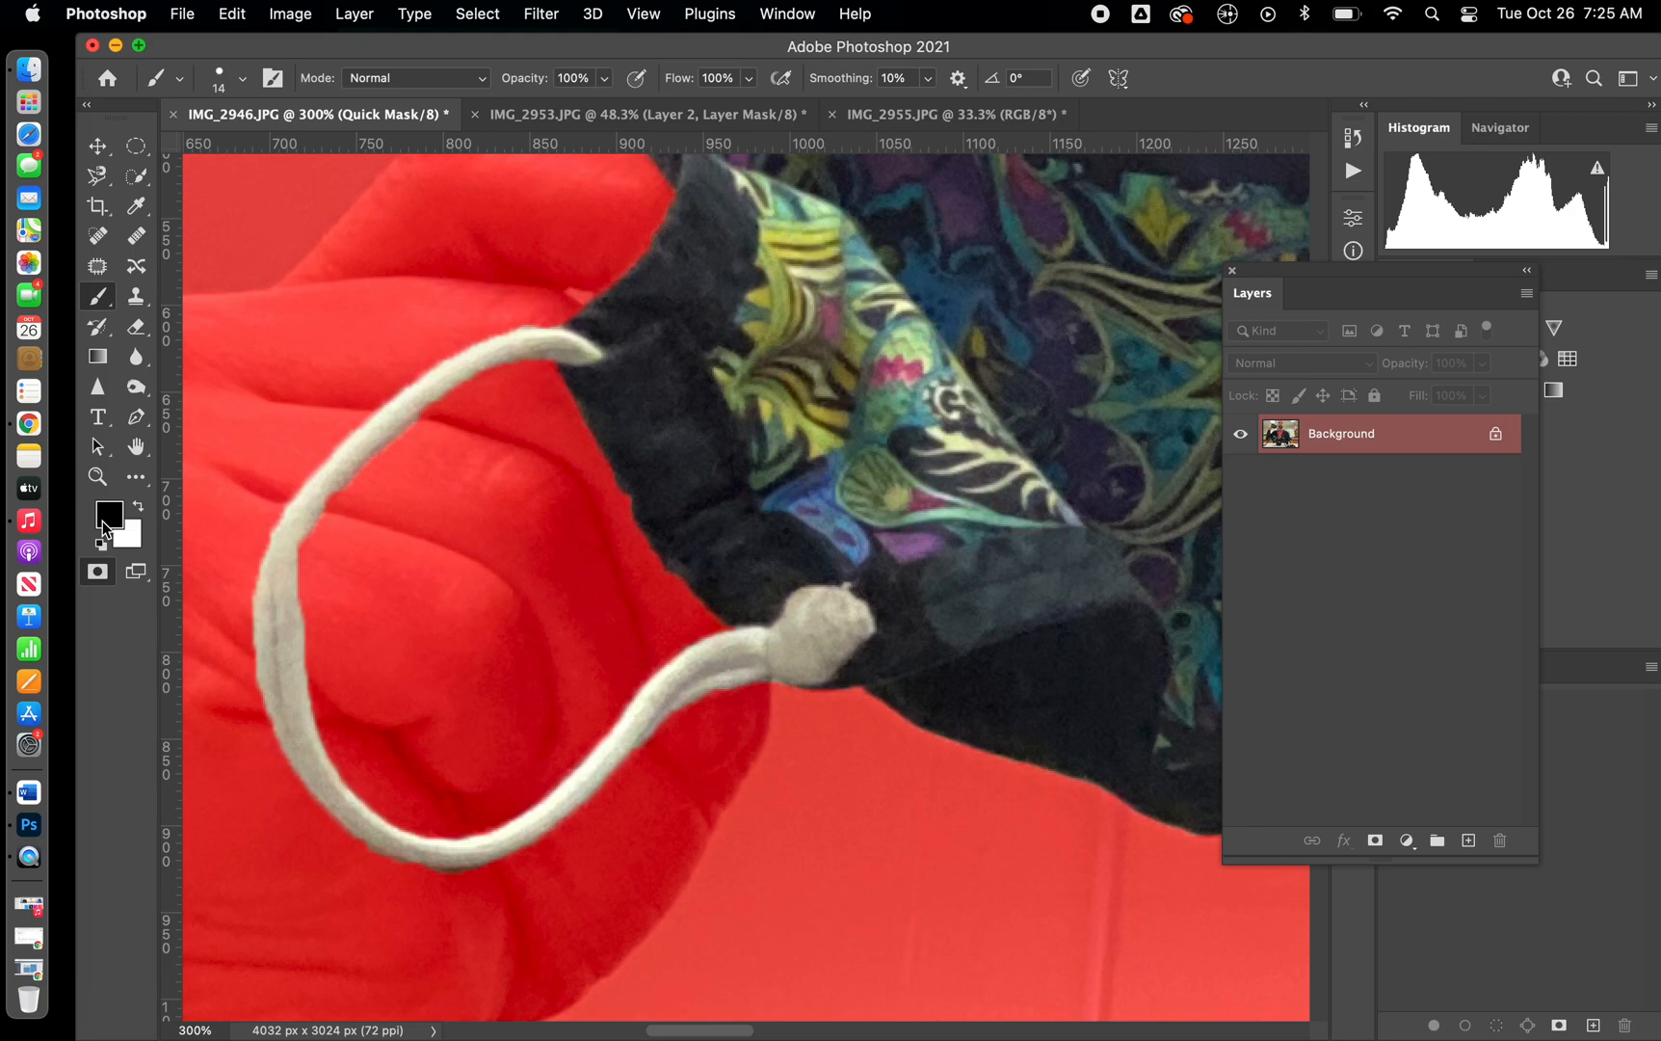
{"action": "left_click_drag", "start_coordinate": [313, 474], "coordinate": [325, 504]}
{"action": "left_click", "coordinate": [136, 502]}
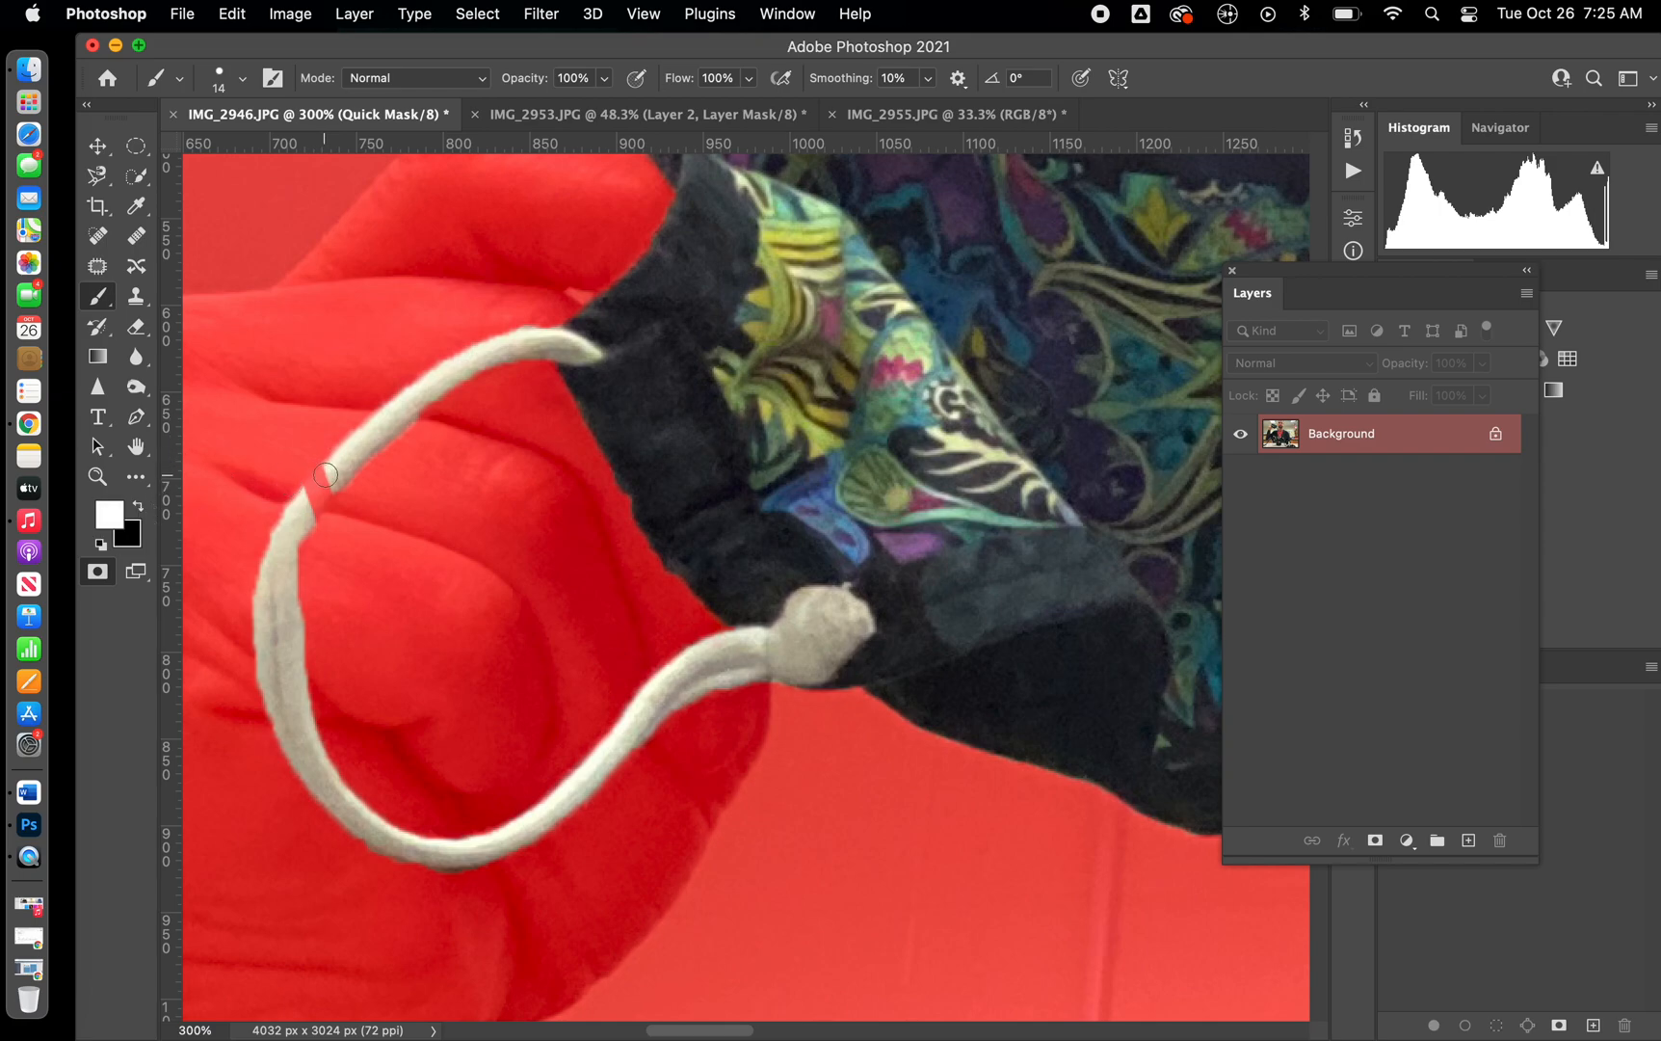
{"action": "left_click_drag", "start_coordinate": [324, 474], "coordinate": [297, 527]}
- Check the ear straps' edges in both Quick Mask and standard mode, finishing with the selection outline active
{"action": "scroll", "coordinate": [837, 581], "scroll_direction": "right", "scroll_amount": 15}
{"action": "scroll", "coordinate": [837, 581], "scroll_direction": "up", "scroll_amount": 5}
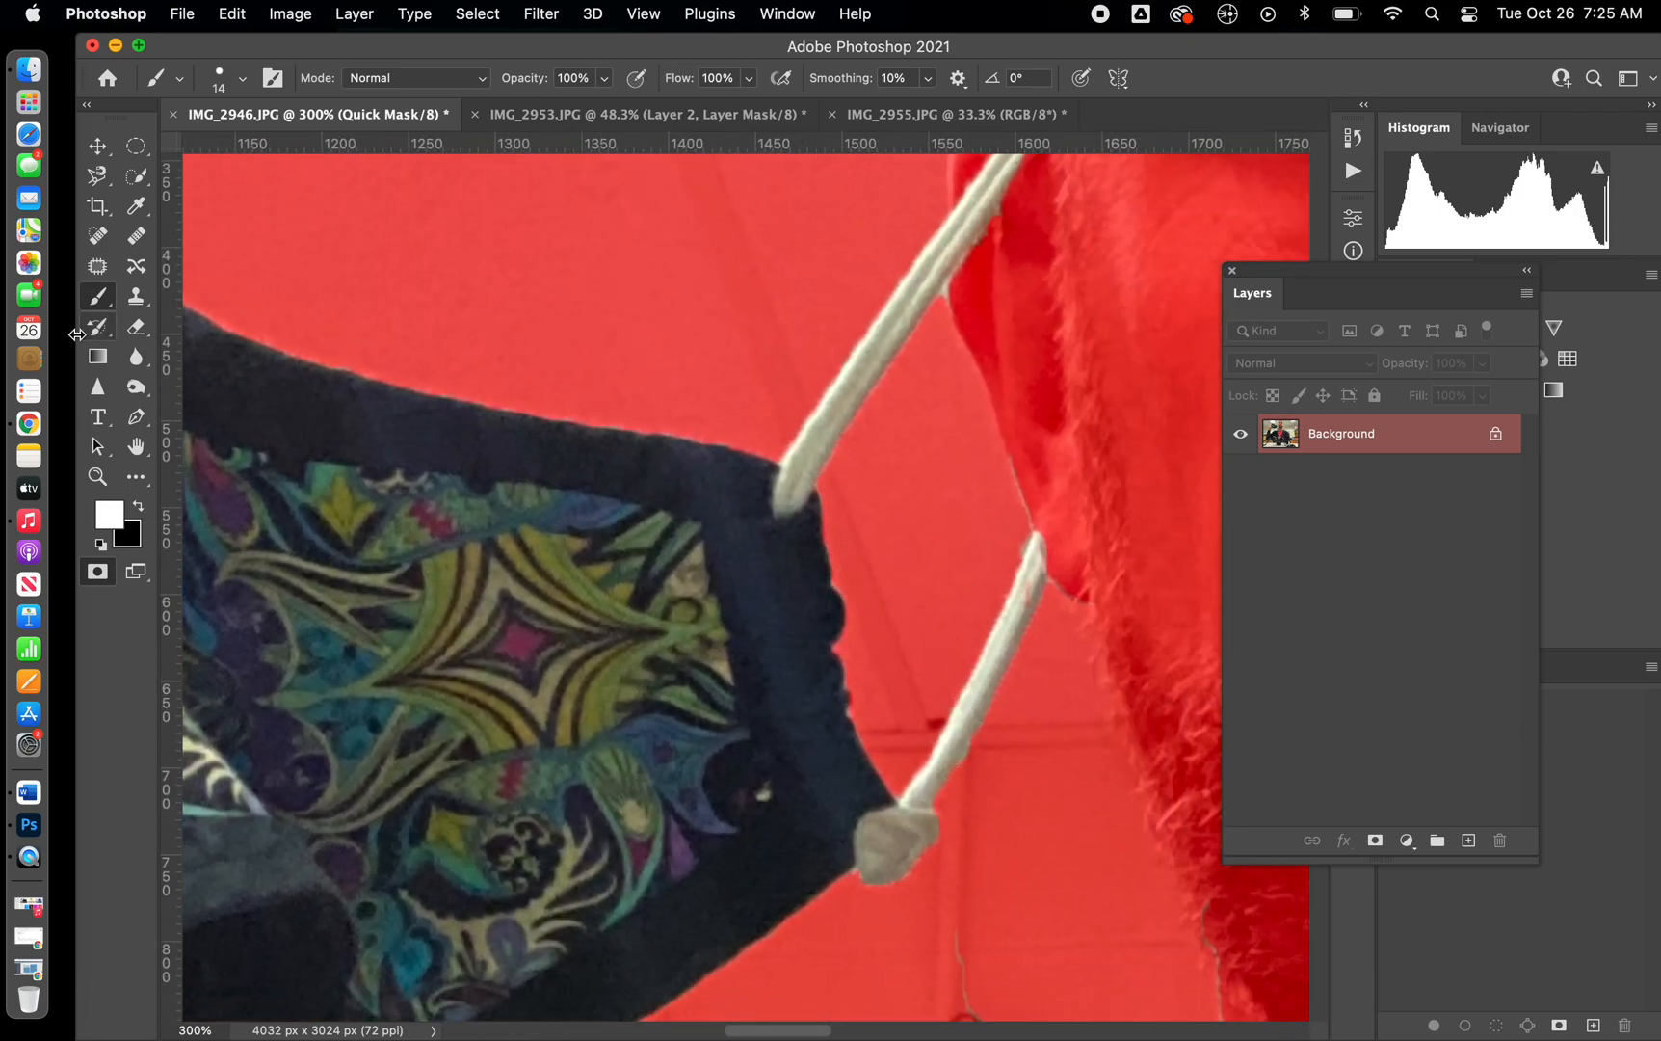
{"action": "left_click", "coordinate": [94, 578]}
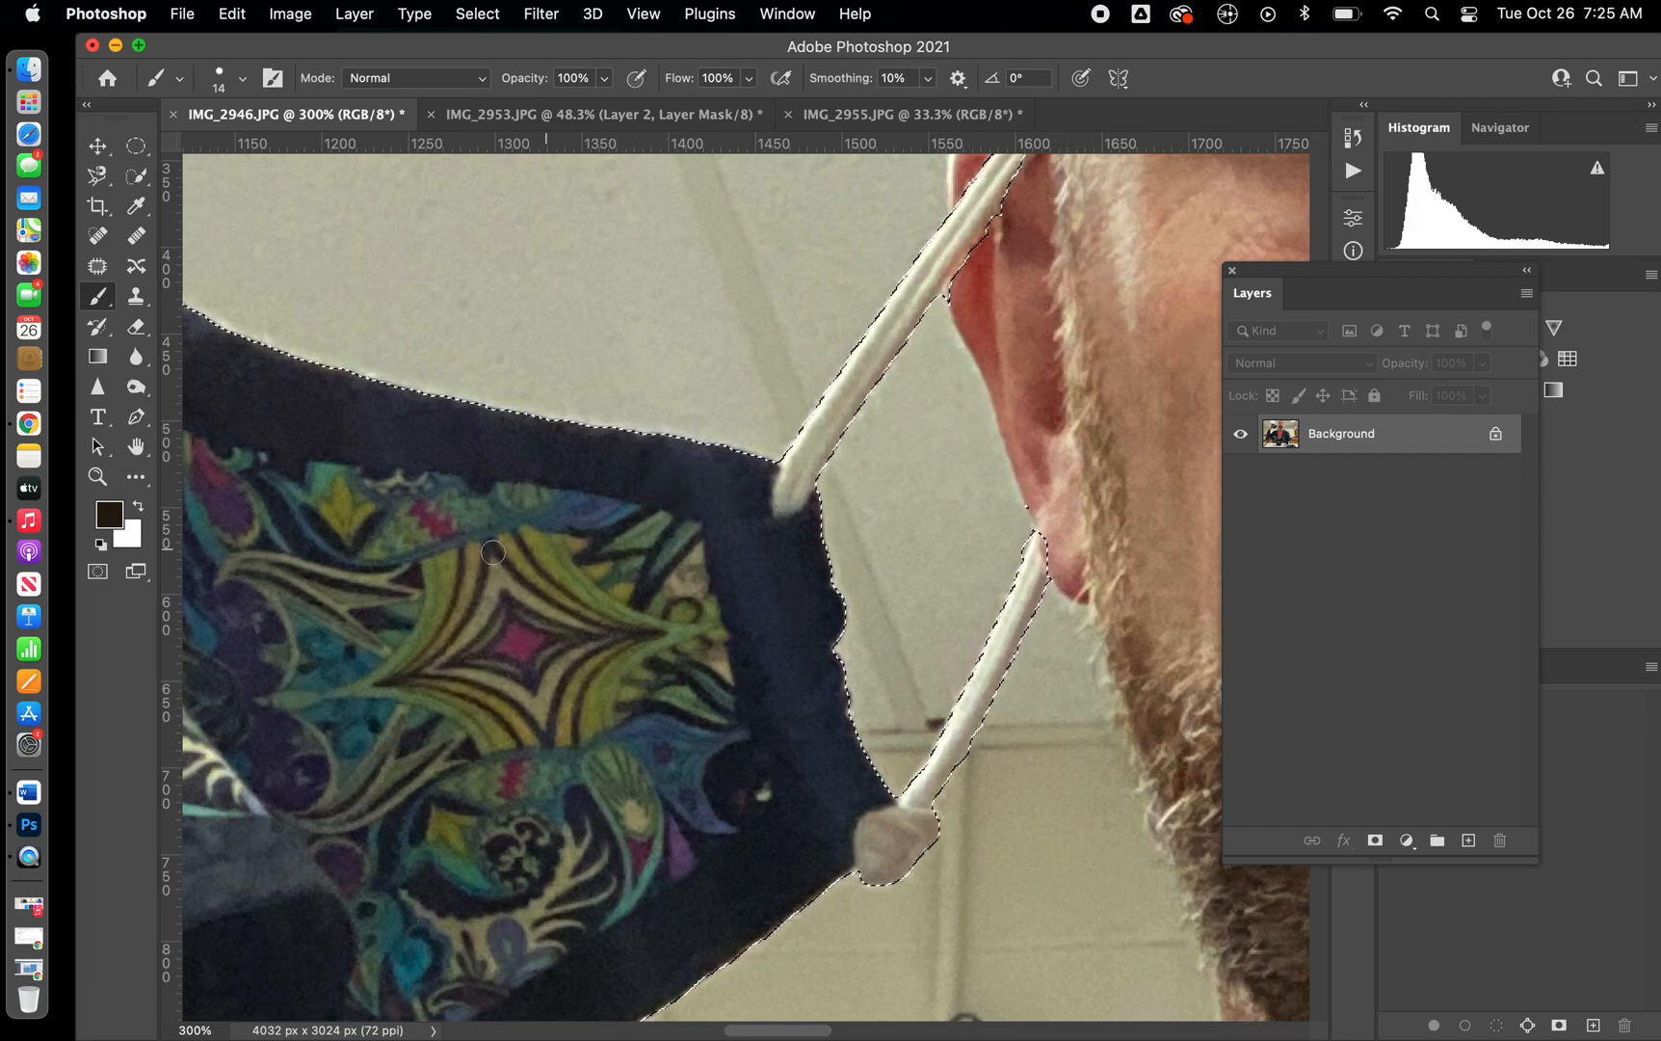
{"action": "left_click", "coordinate": [96, 575]}
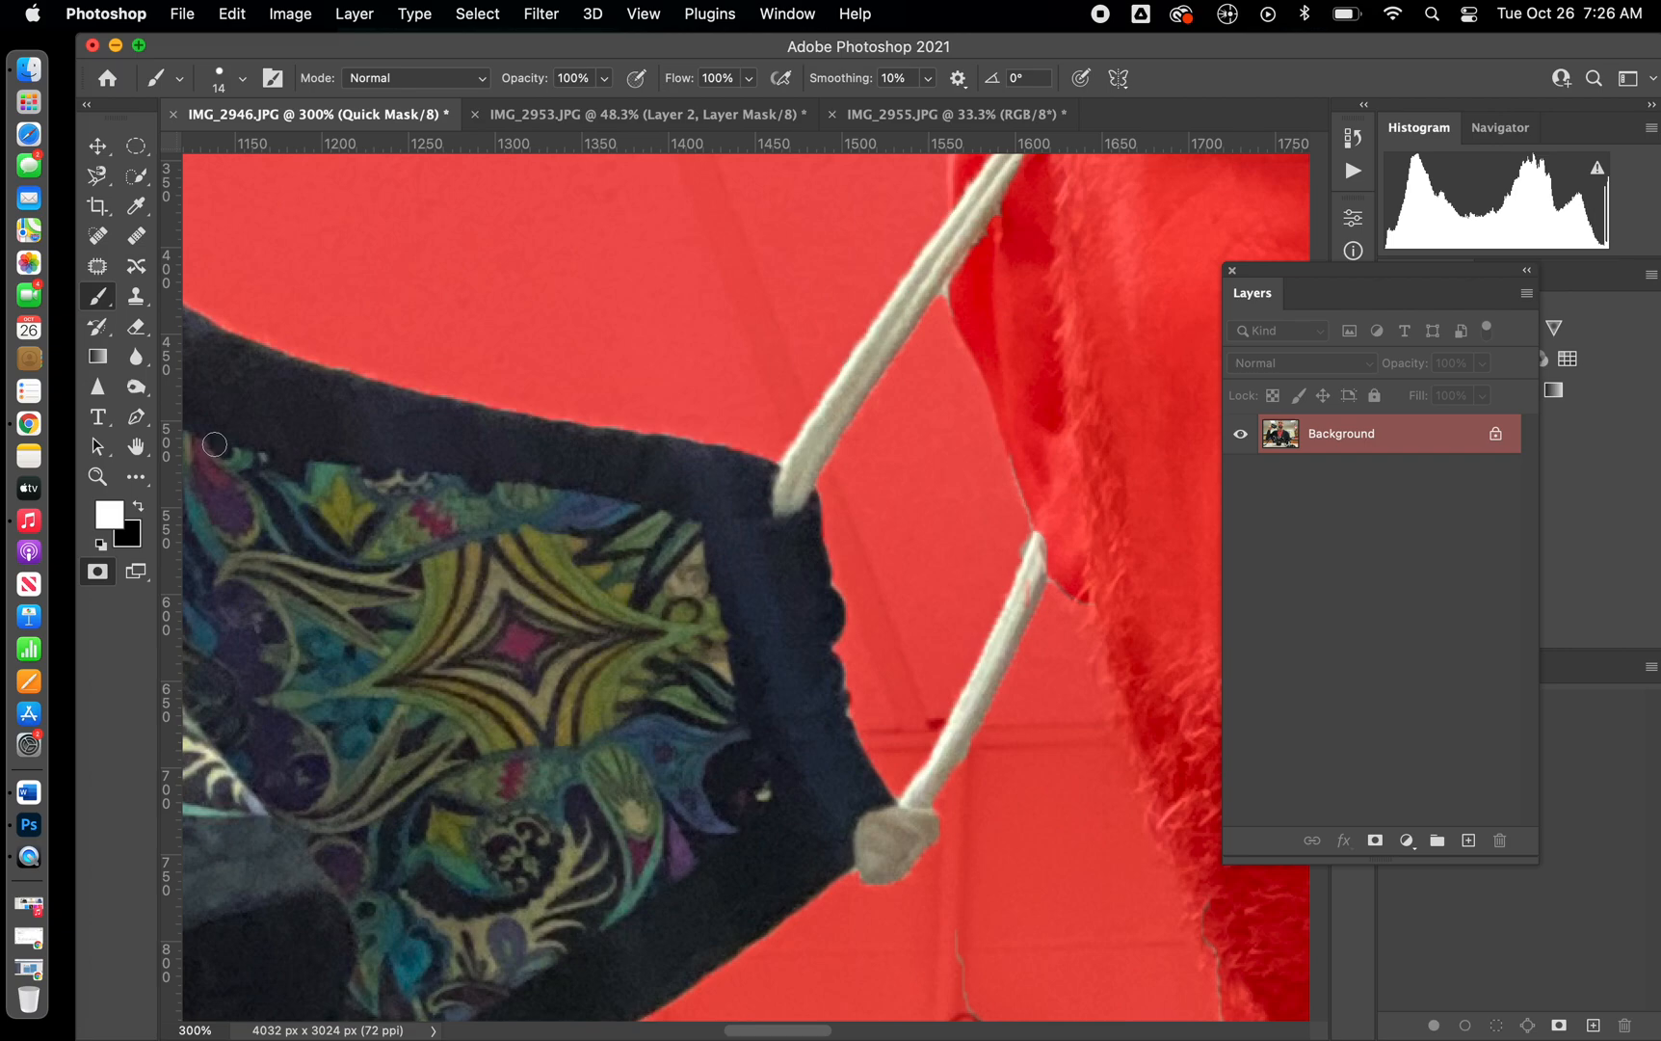
{"action": "left_click", "coordinate": [97, 571]}
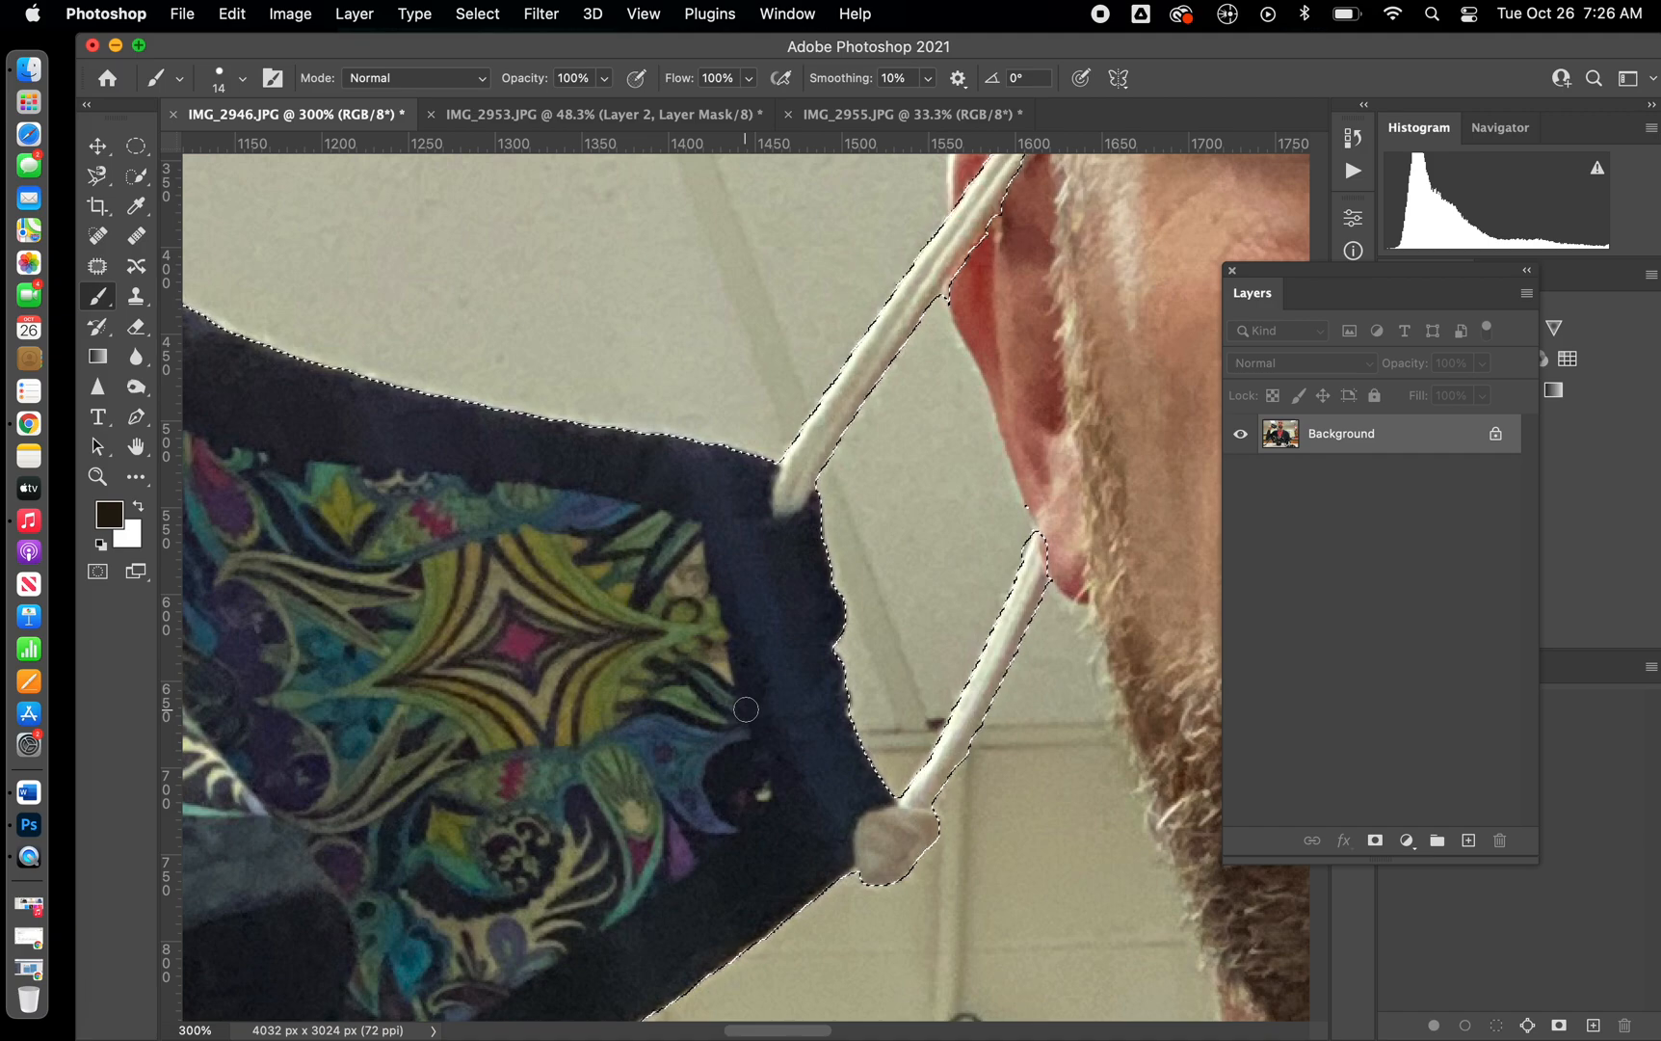
- Copy the selected face mask from IMG_2946.JPG into IMG_2953.JPG as a new layer and place it beside the man's head
{"action": "scroll", "coordinate": [729, 818], "scroll_direction": "left", "scroll_amount": 10}
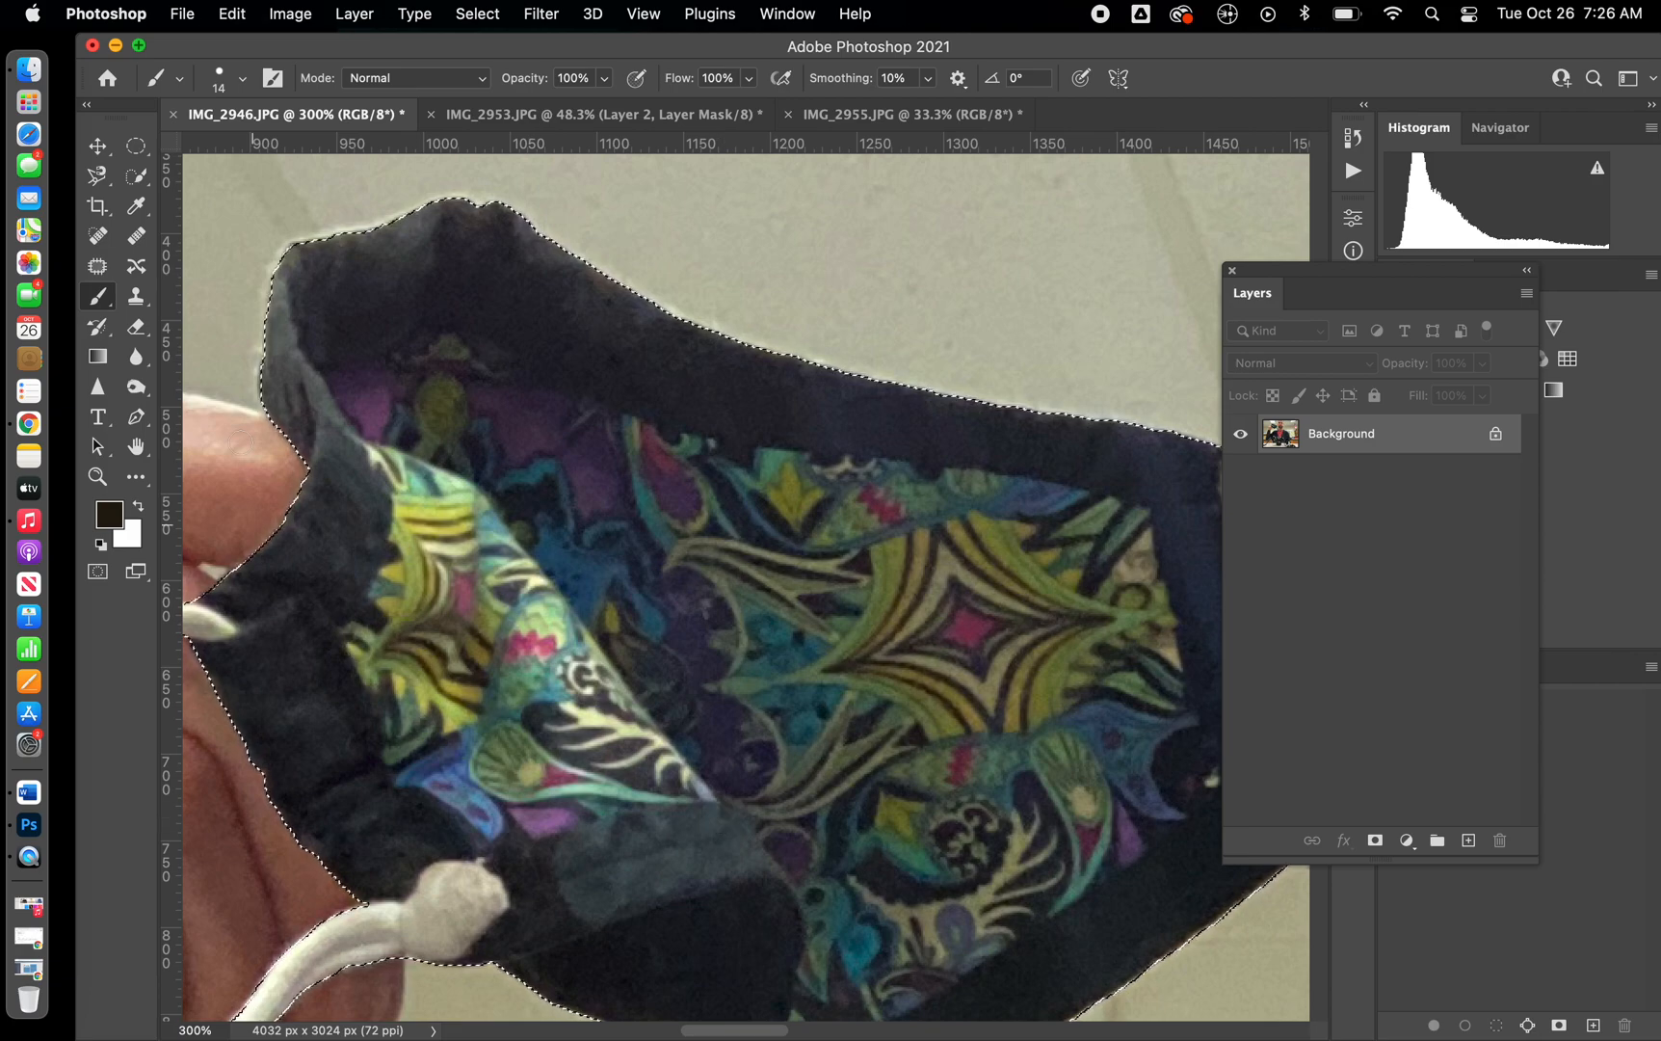
{"action": "left_click", "coordinate": [496, 114]}
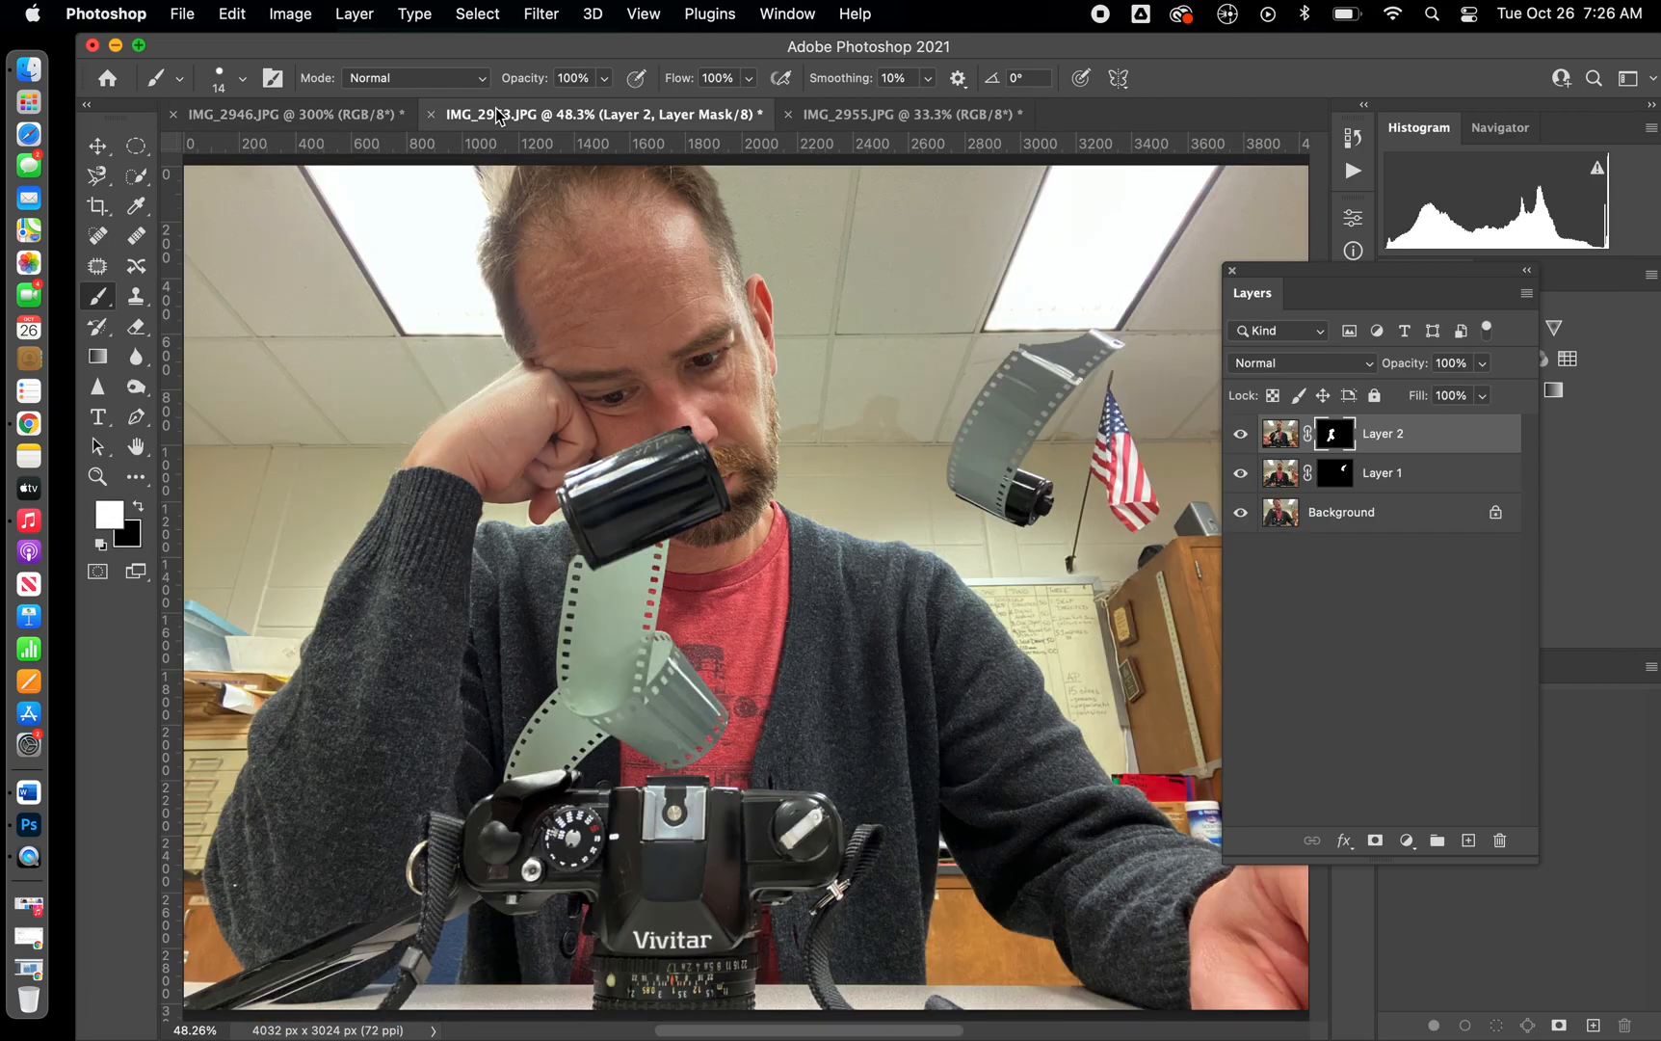
{"action": "key", "text": "super+v"}
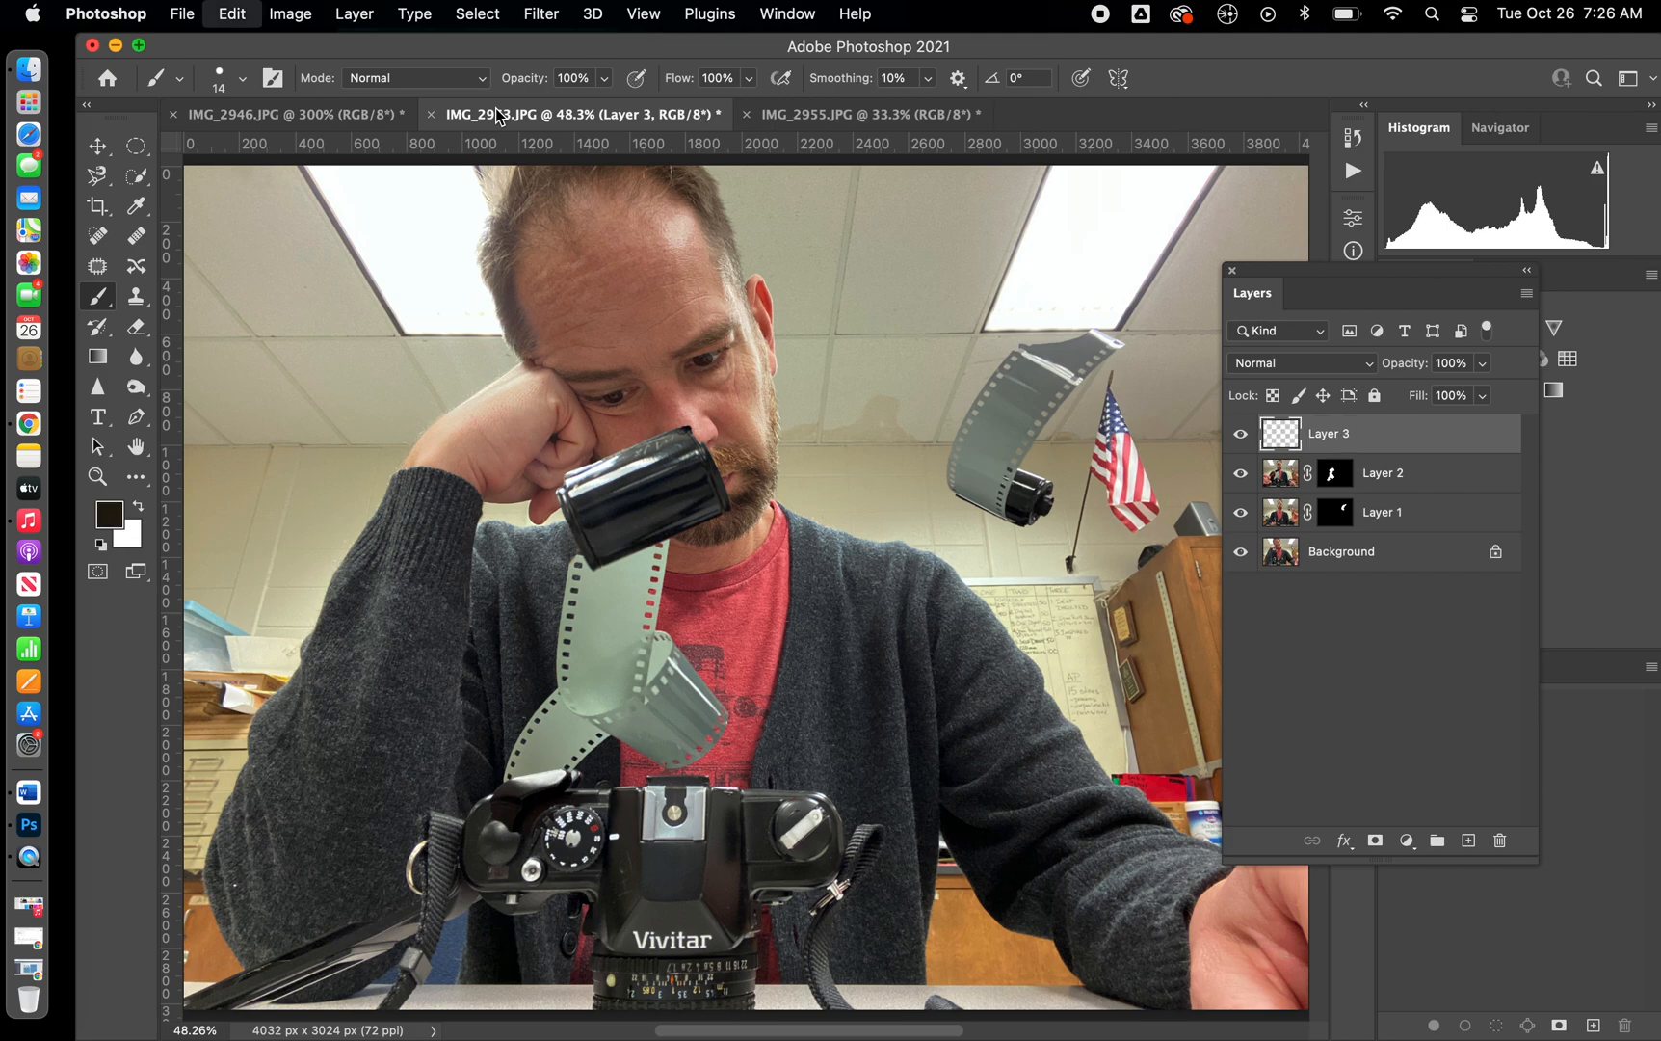
{"action": "left_click", "coordinate": [102, 151]}
{"action": "left_click_drag", "start_coordinate": [718, 583], "coordinate": [349, 401]}
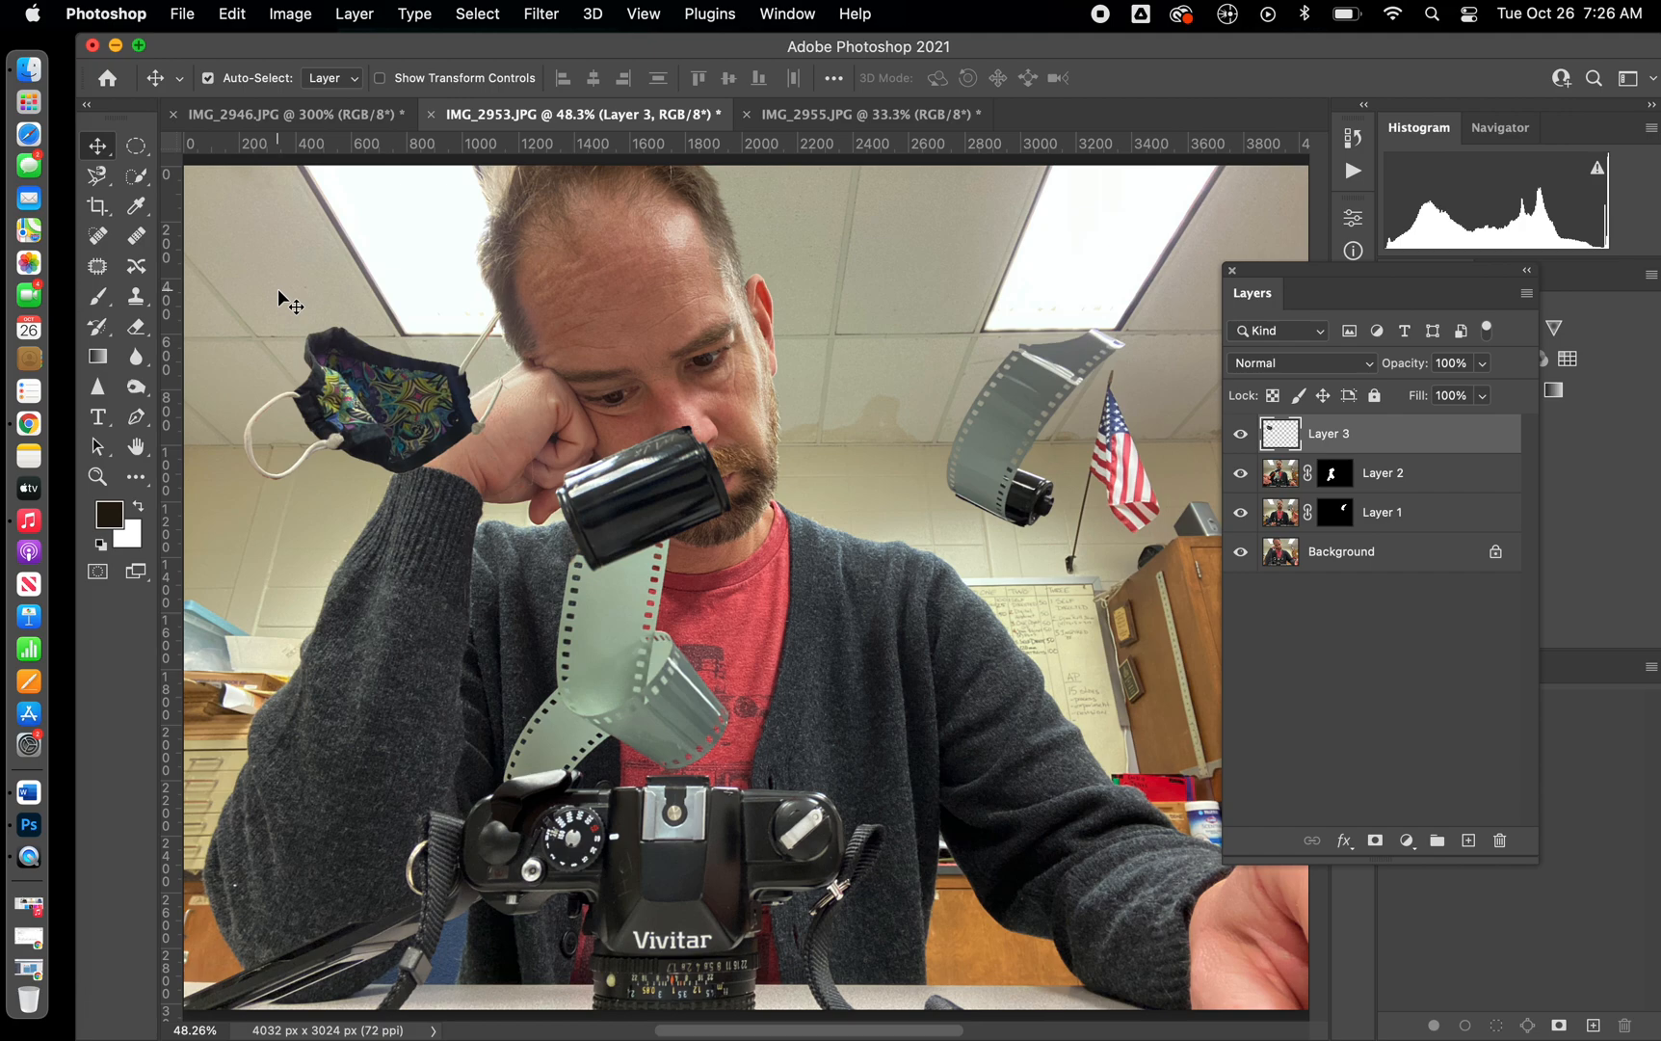
- Rotate the face mask on Layer 3 about 54° clockwise and position it above the man's raised fist
{"action": "key", "text": "super+t"}
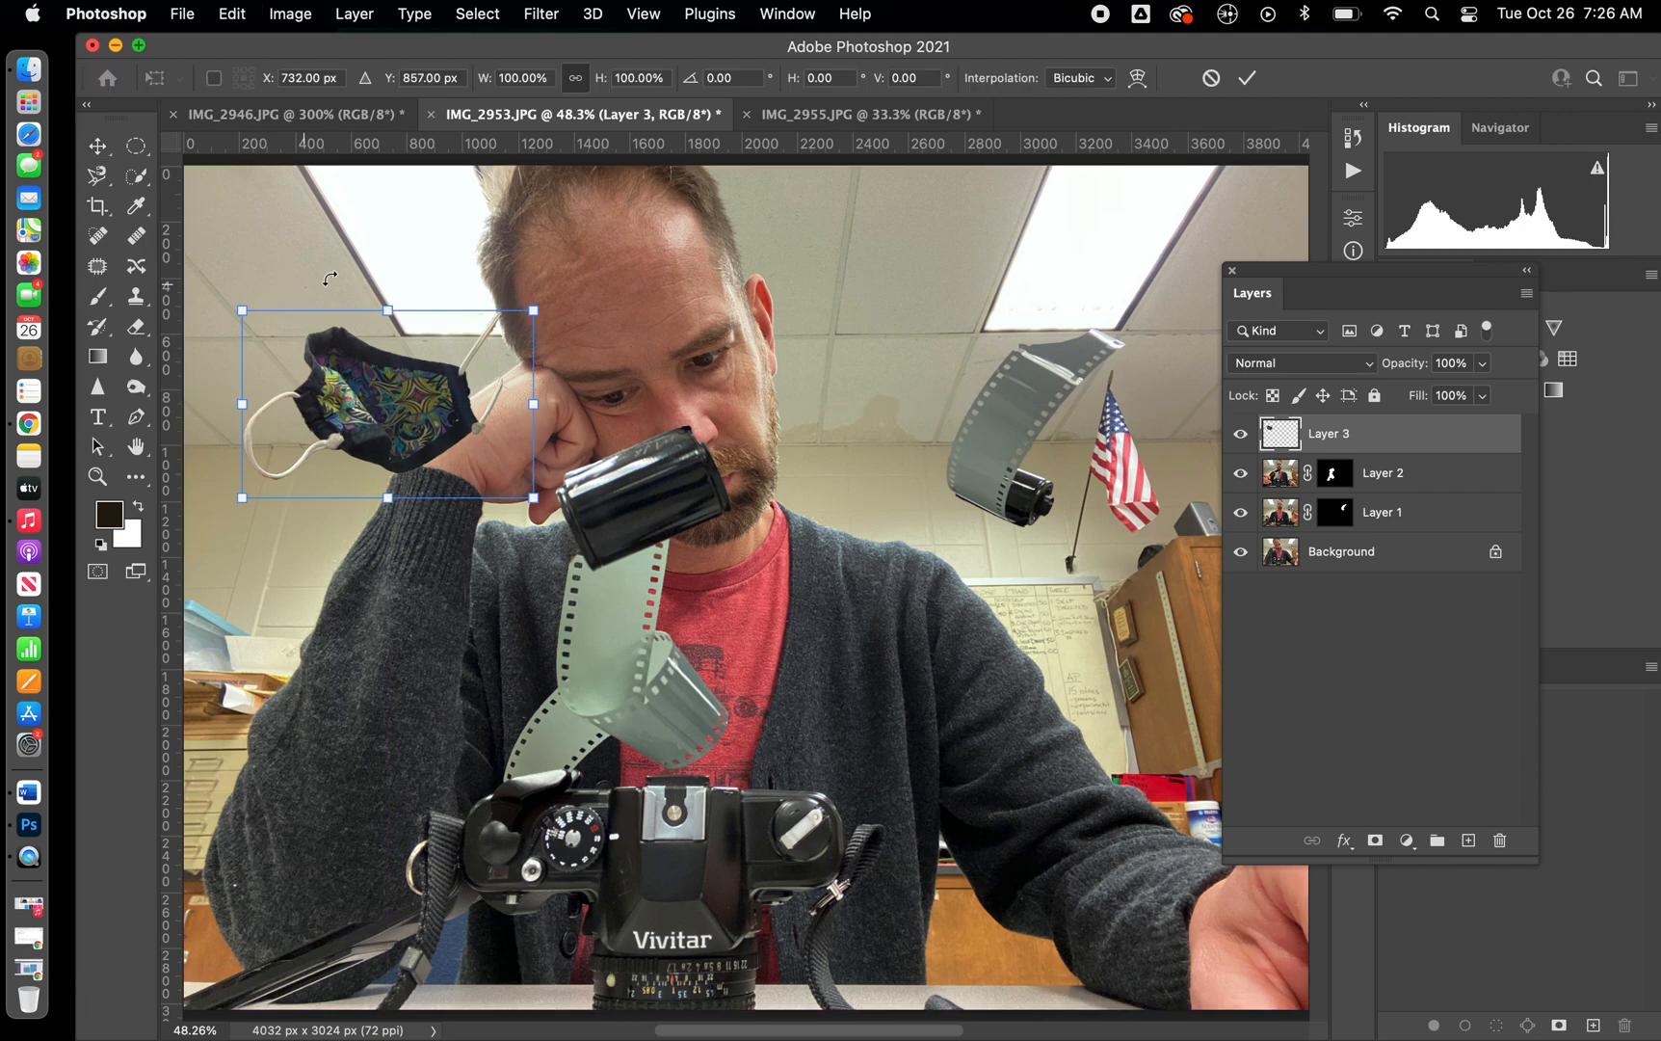
{"action": "left_click_drag", "start_coordinate": [305, 279], "coordinate": [386, 235]}
{"action": "left_click_drag", "start_coordinate": [358, 395], "coordinate": [401, 344]}
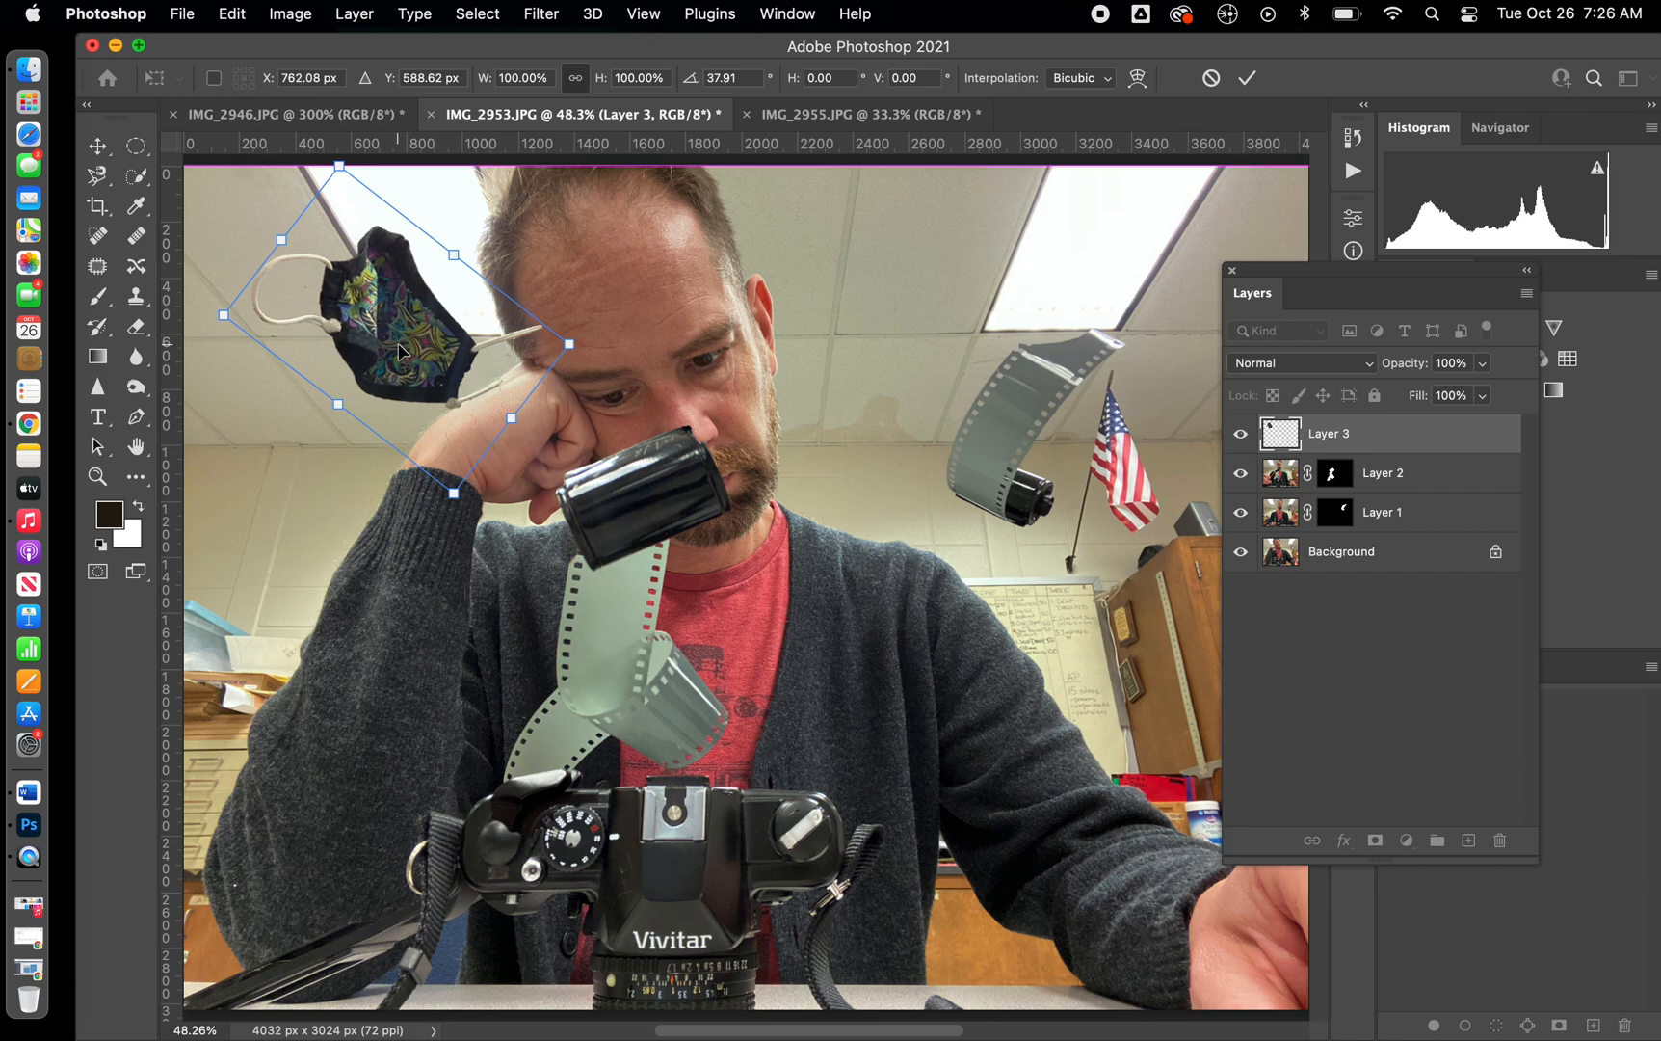
{"action": "left_click_drag", "start_coordinate": [421, 197], "coordinate": [374, 302]}
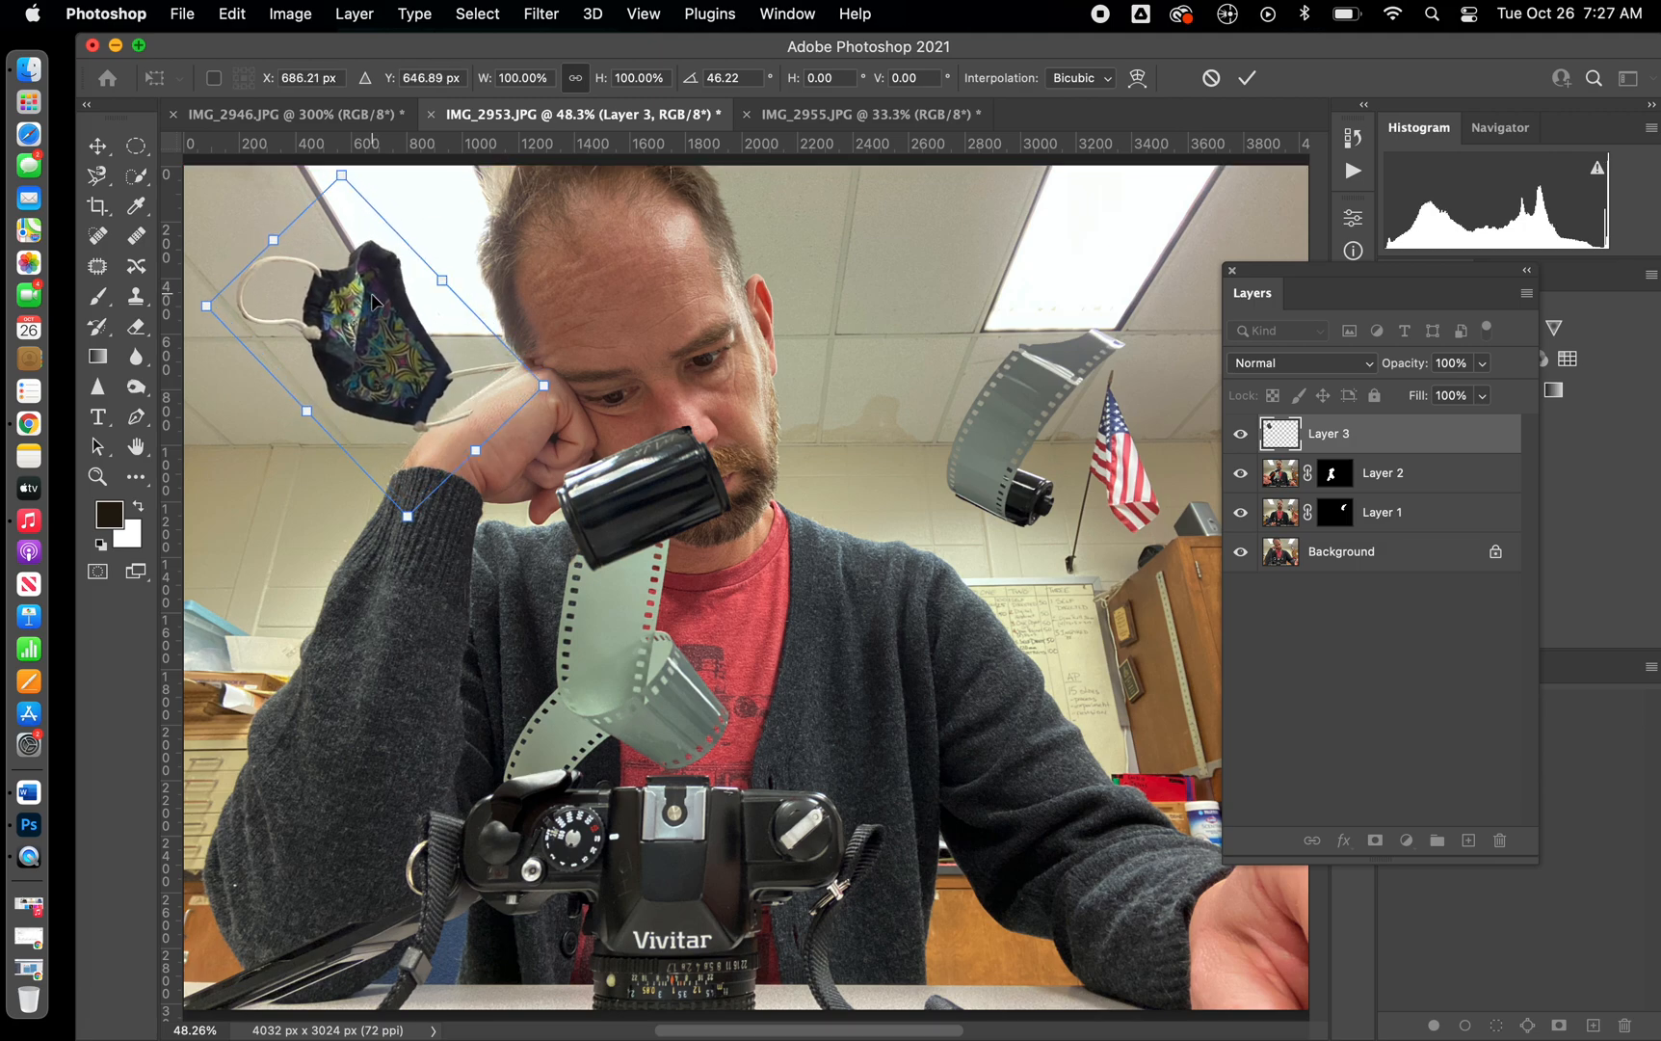
{"action": "mouse_move", "coordinate": [277, 206]}
{"action": "left_mouse_down"}
{"action": "mouse_move", "coordinate": [293, 196]}
{"action": "mouse_move", "coordinate": [291, 211]}
{"action": "left_mouse_up"}
{"action": "left_click_drag", "start_coordinate": [305, 299], "coordinate": [311, 278]}
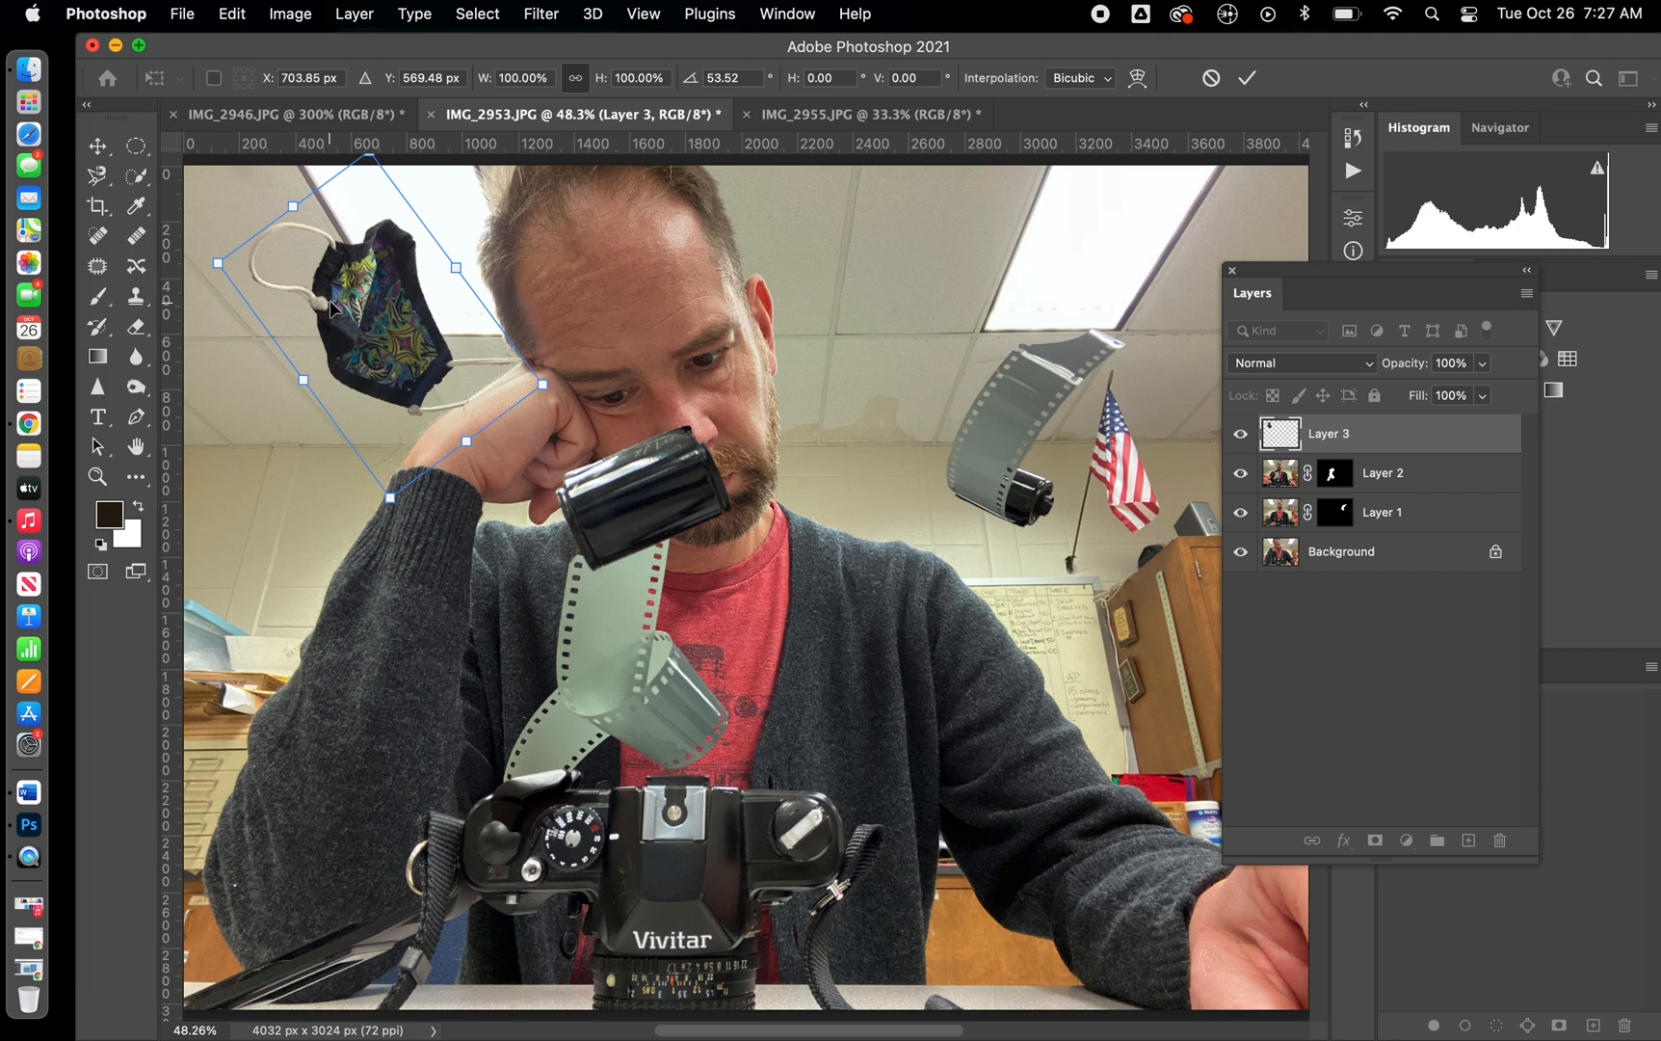
{"action": "key", "text": "Return"}
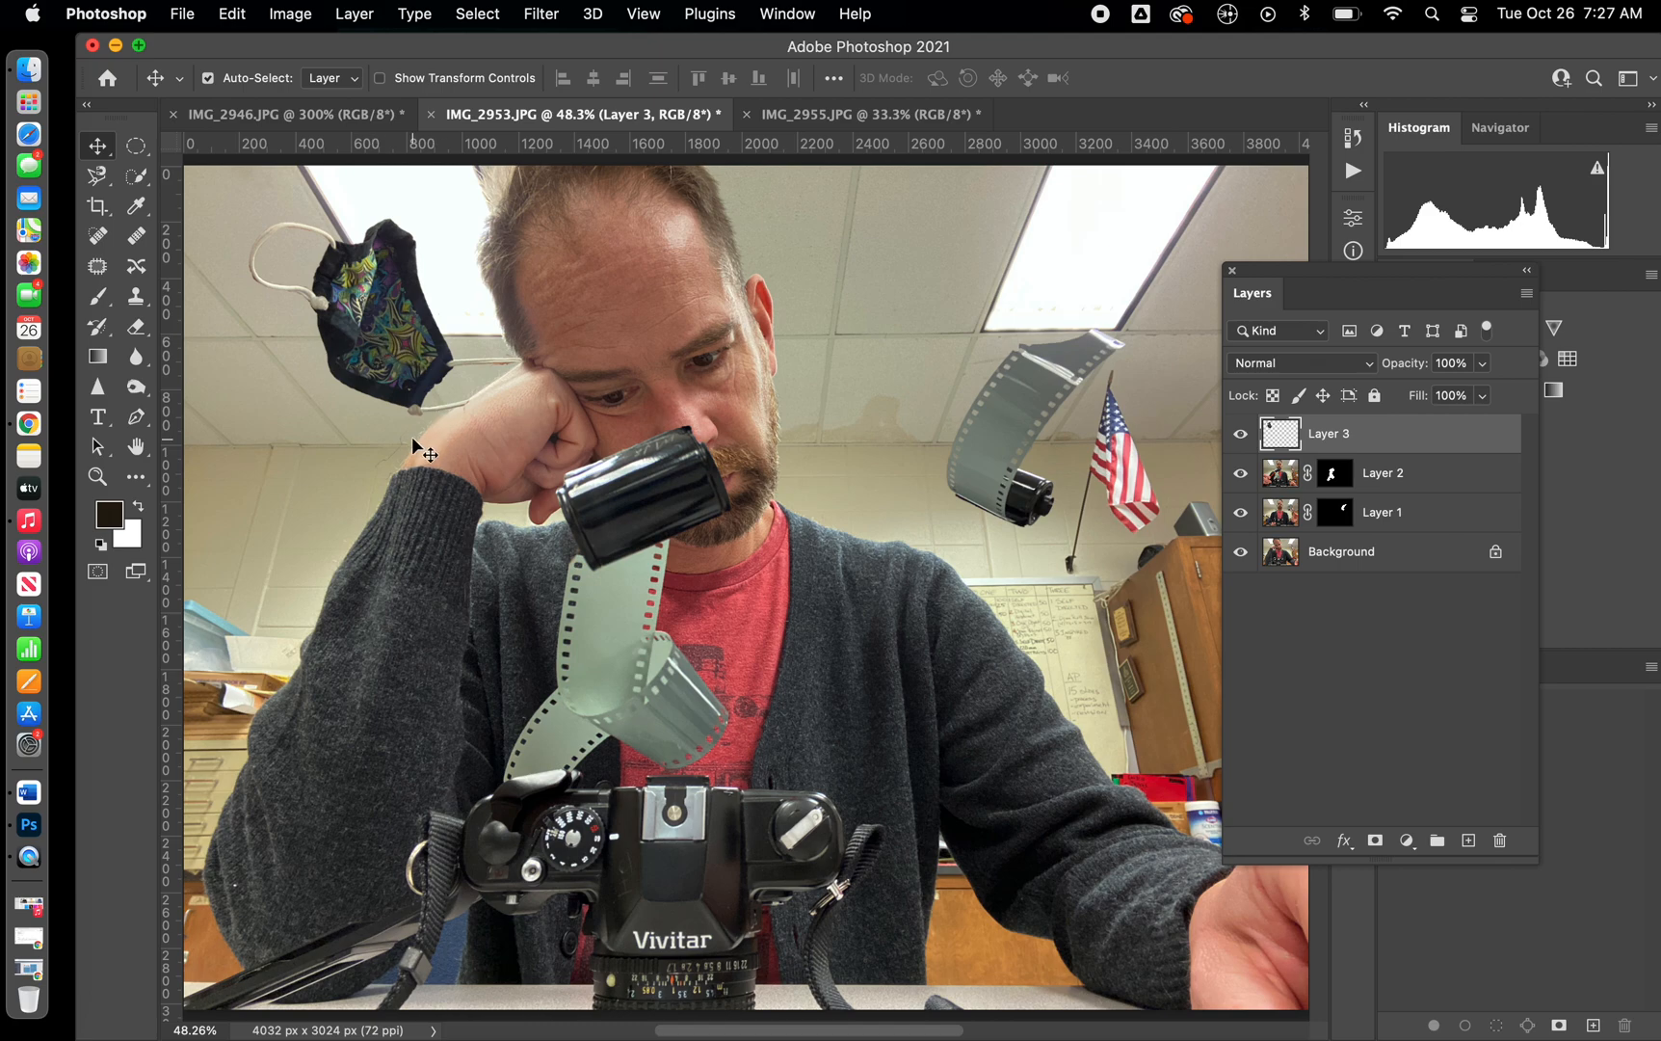
- Scale the face mask on Layer 3 to about 91% width and 98% height, keeping it beside the man's head
{"action": "key", "text": "super+t"}
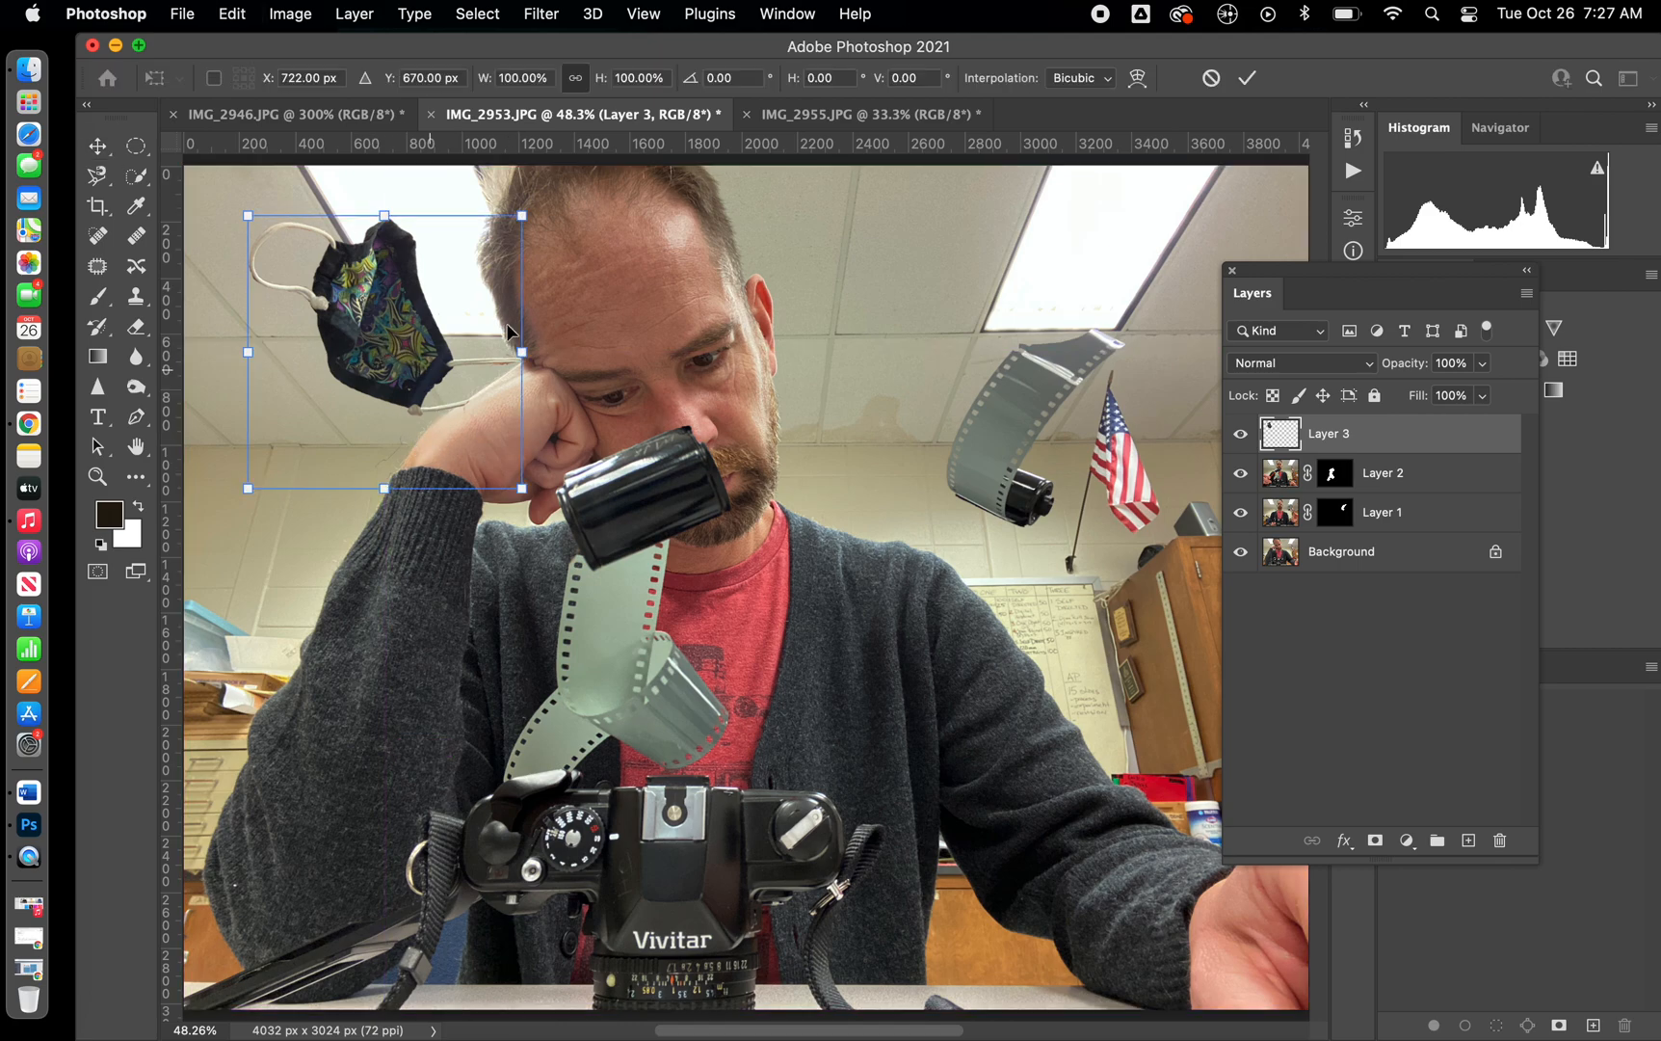
{"action": "mouse_move", "coordinate": [523, 220]}
{"action": "left_mouse_down"}
{"action": "mouse_move", "coordinate": [540, 207]}
{"action": "mouse_move", "coordinate": [526, 219]}
{"action": "left_mouse_up"}
{"action": "mouse_move", "coordinate": [258, 351]}
{"action": "left_mouse_down"}
{"action": "mouse_move", "coordinate": [304, 353]}
{"action": "mouse_move", "coordinate": [264, 353]}
{"action": "left_mouse_up"}
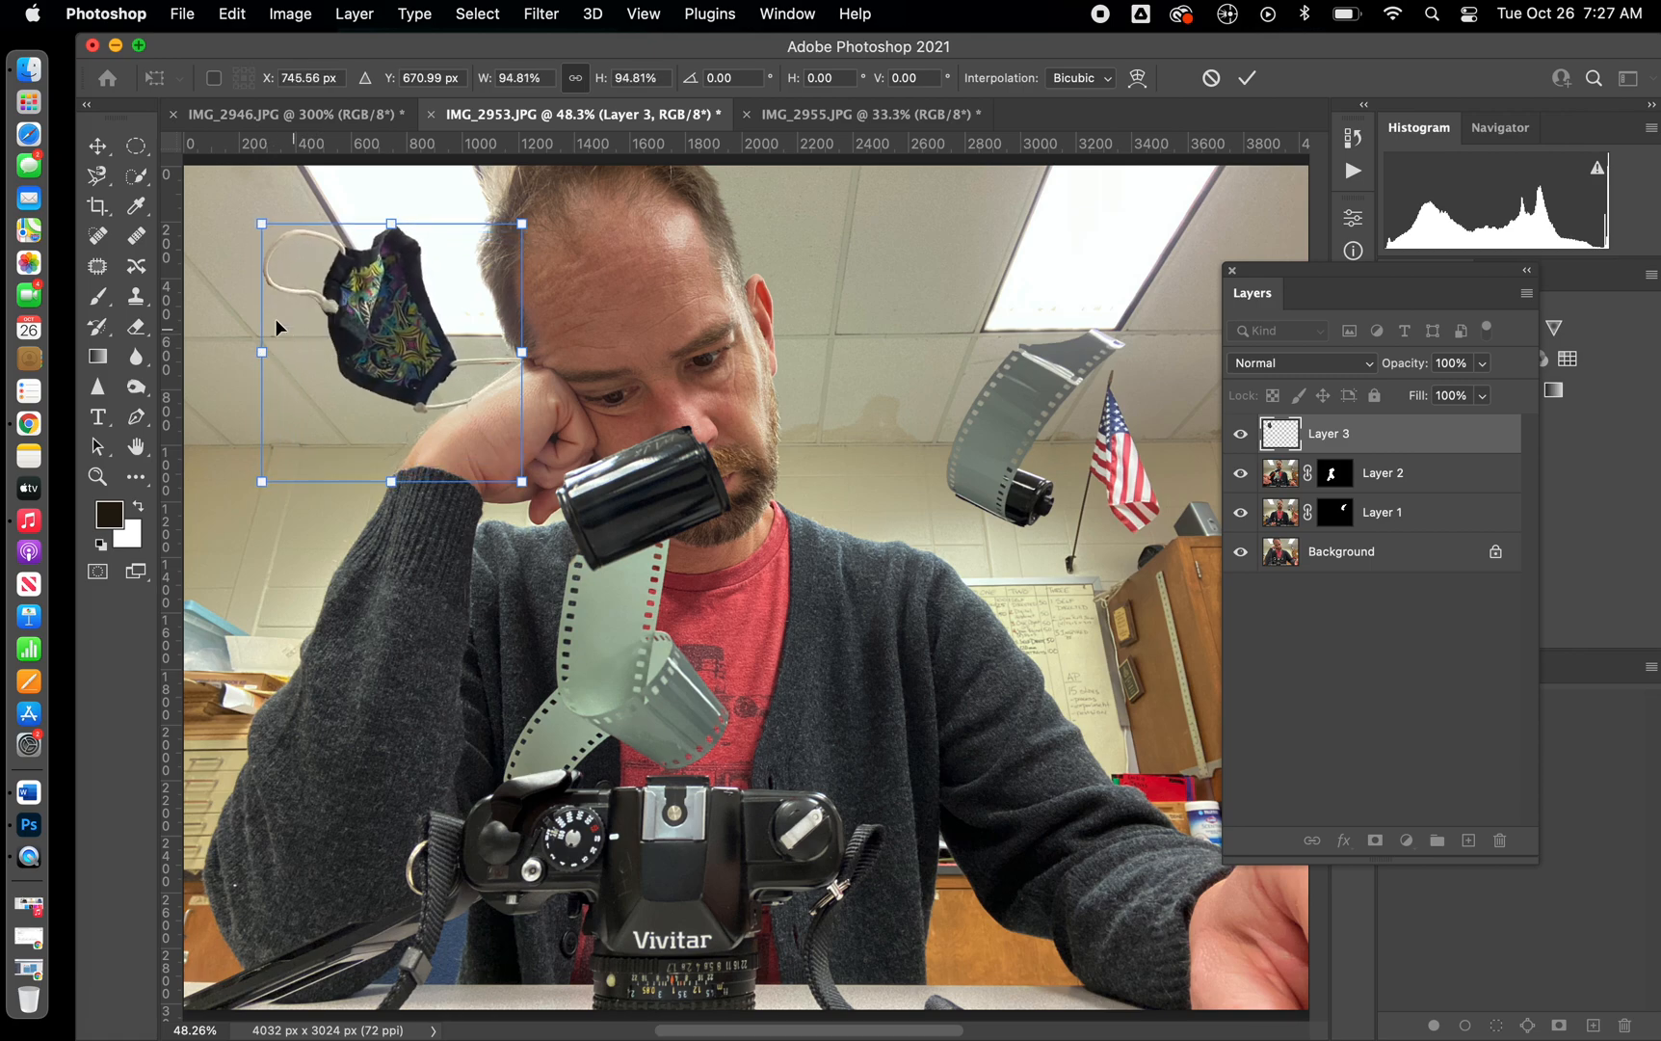
{"action": "mouse_move", "coordinate": [259, 224]}
{"action": "left_mouse_down"}
{"action": "mouse_move", "coordinate": [333, 212]}
{"action": "mouse_move", "coordinate": [270, 217]}
{"action": "left_mouse_up"}
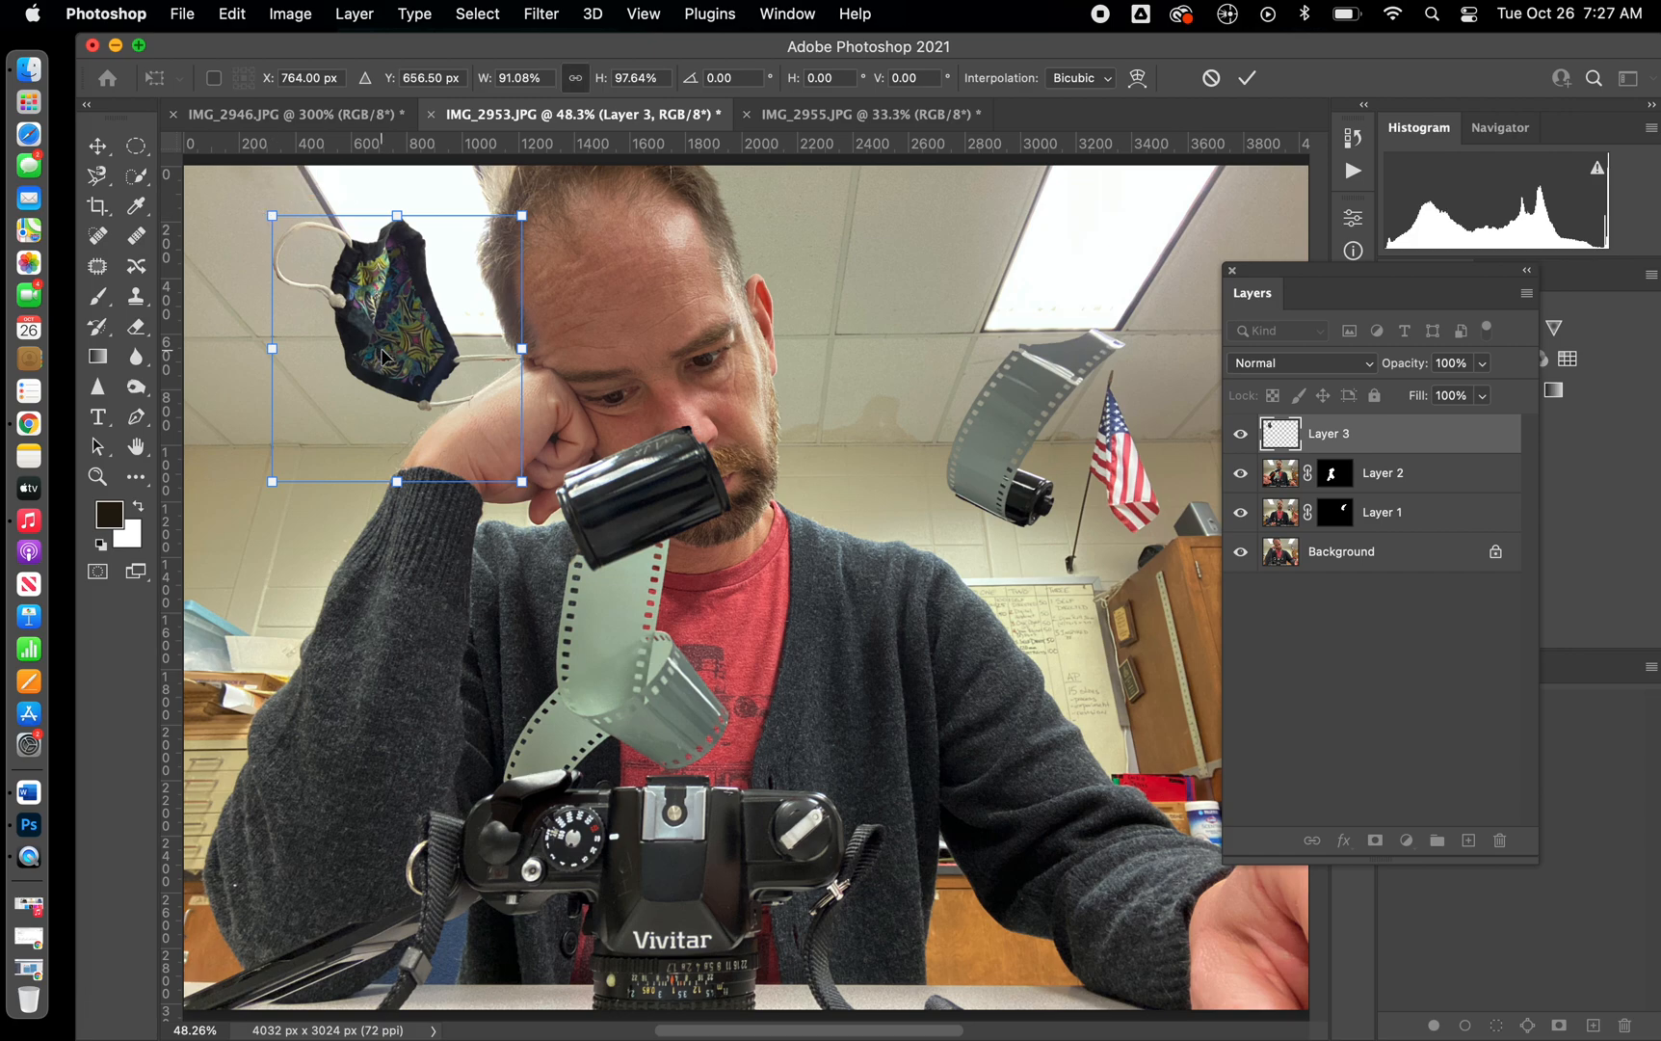
{"action": "key", "text": "Return"}
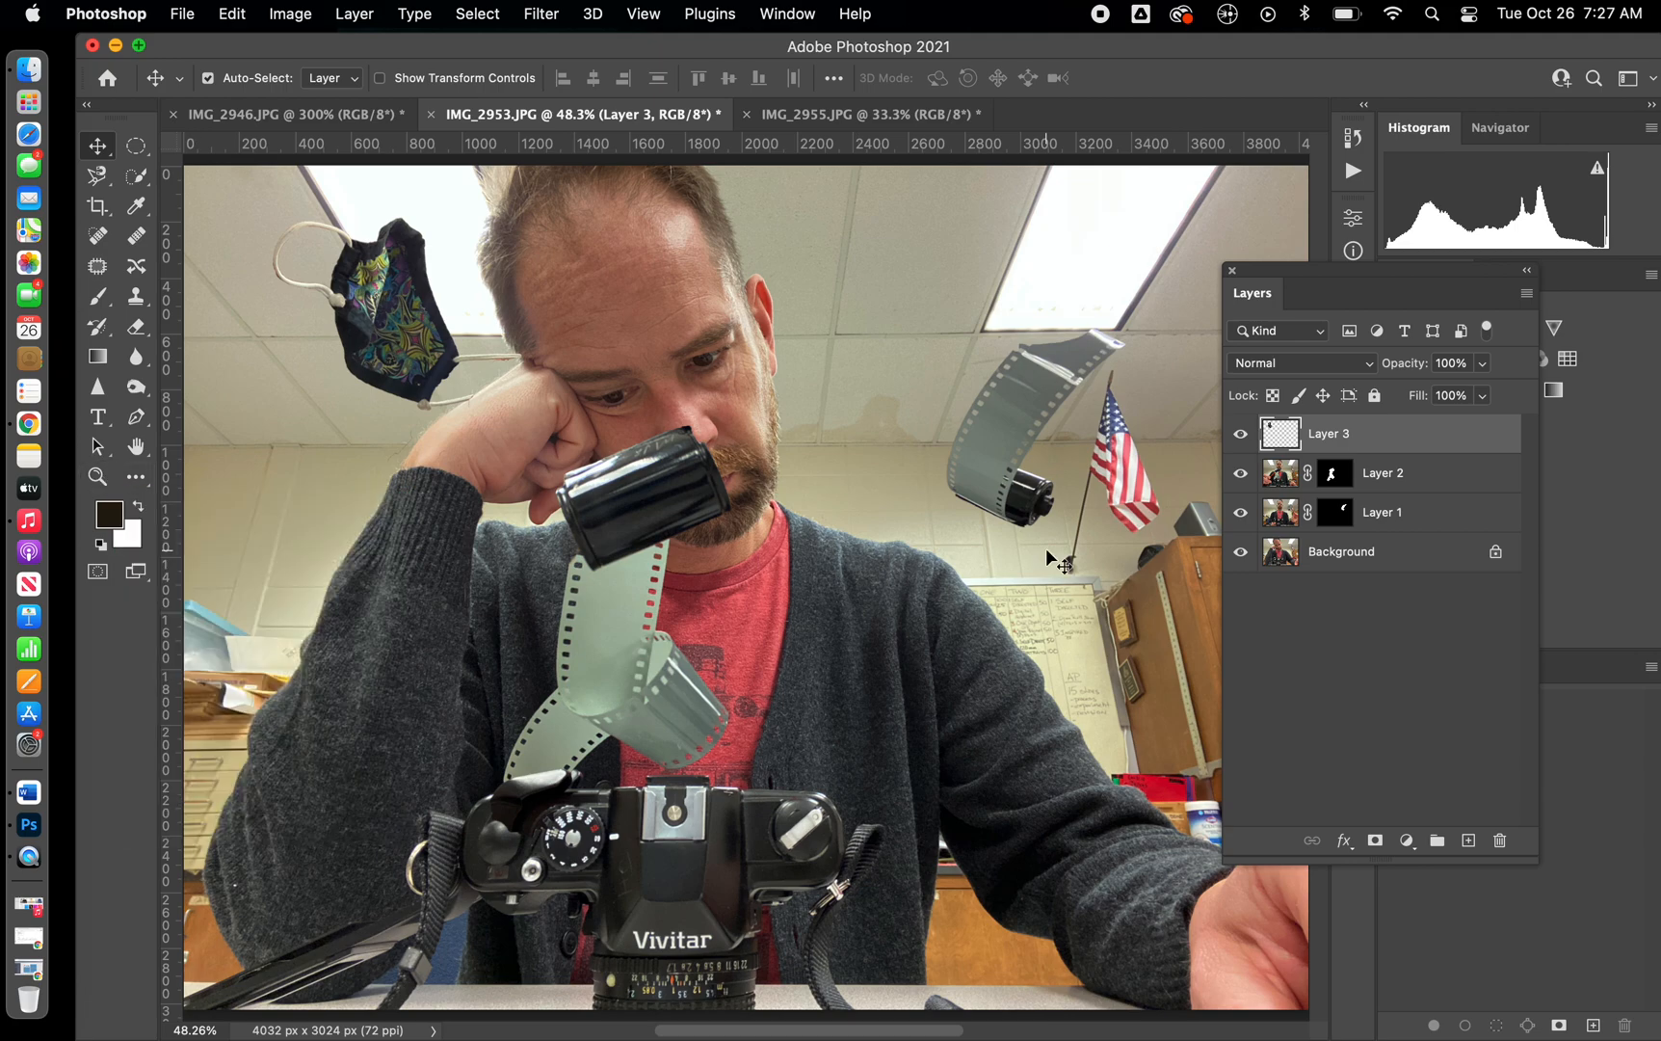
- Add a layer mask to Layer 3 and paint black over the reddish fringes and stray marks around the face mask's straps
{"action": "left_click", "coordinate": [1375, 840]}
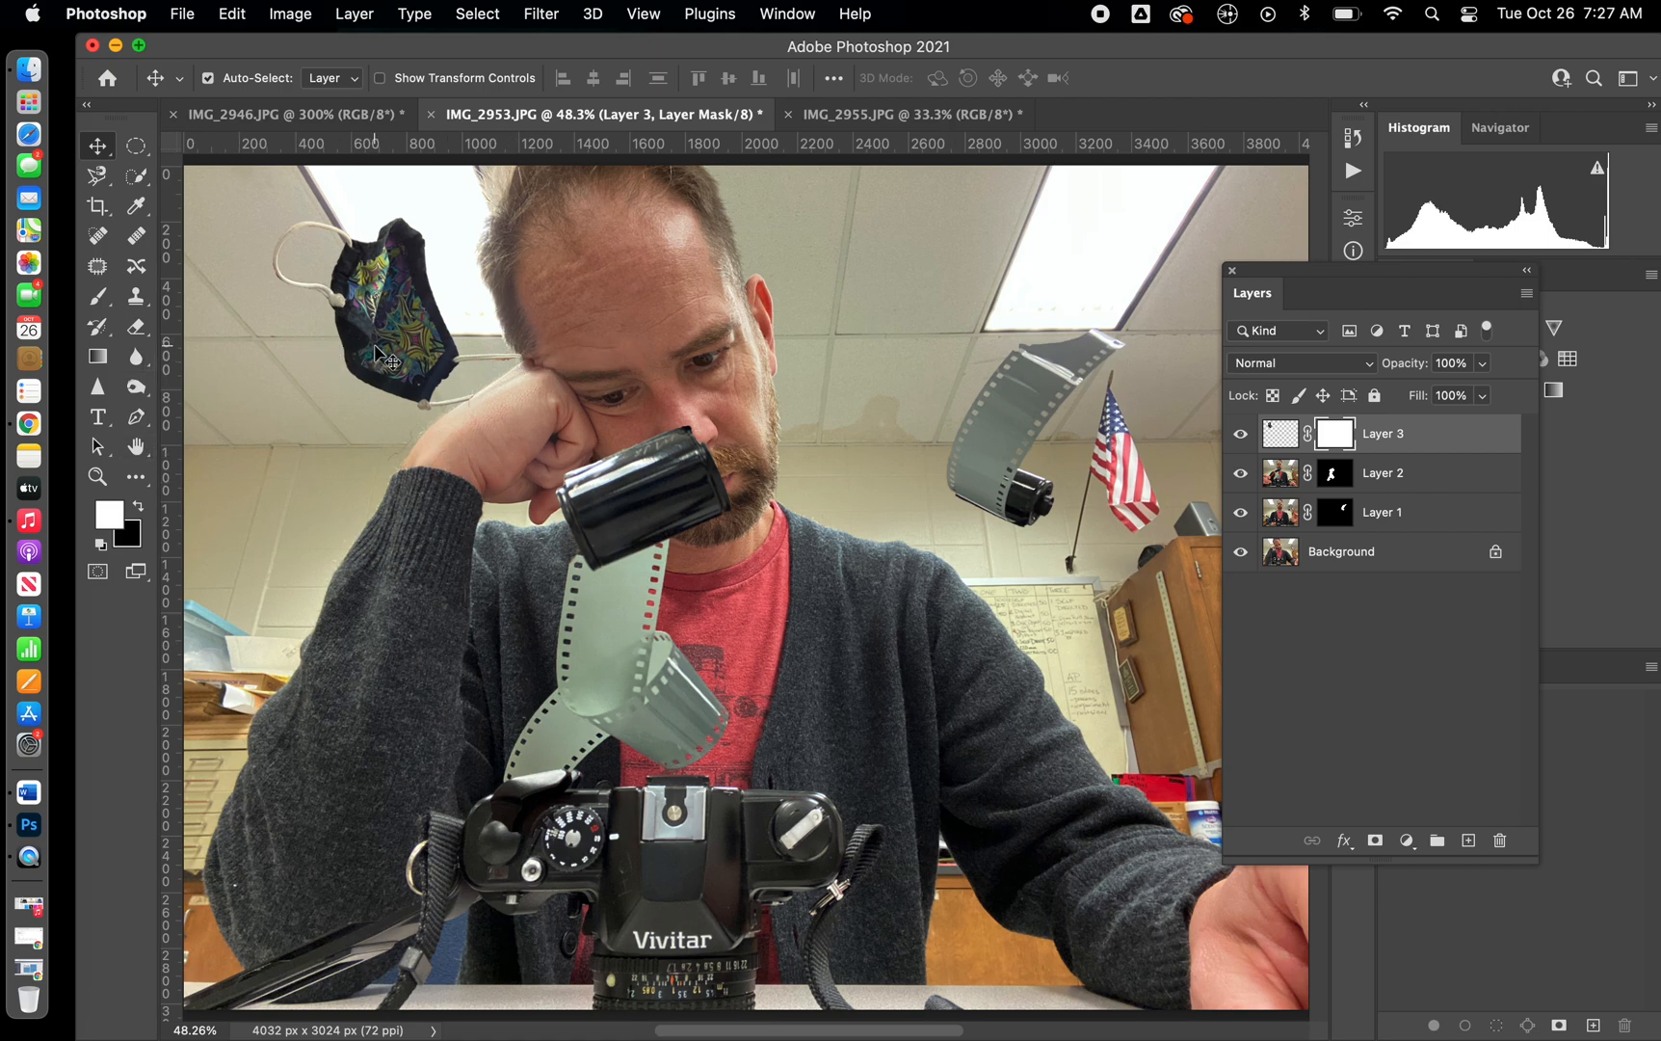
{"action": "mouse_move", "coordinate": [378, 354]}
{"action": "left_mouse_down"}
{"action": "mouse_move", "coordinate": [413, 364]}
{"action": "mouse_move", "coordinate": [402, 353]}
{"action": "left_mouse_up"}
{"action": "left_click", "coordinate": [97, 477]}
{"action": "left_click_drag", "start_coordinate": [475, 404], "coordinate": [475, 404]}
{"action": "scroll", "coordinate": [514, 385], "scroll_direction": "up", "scroll_amount": 5}
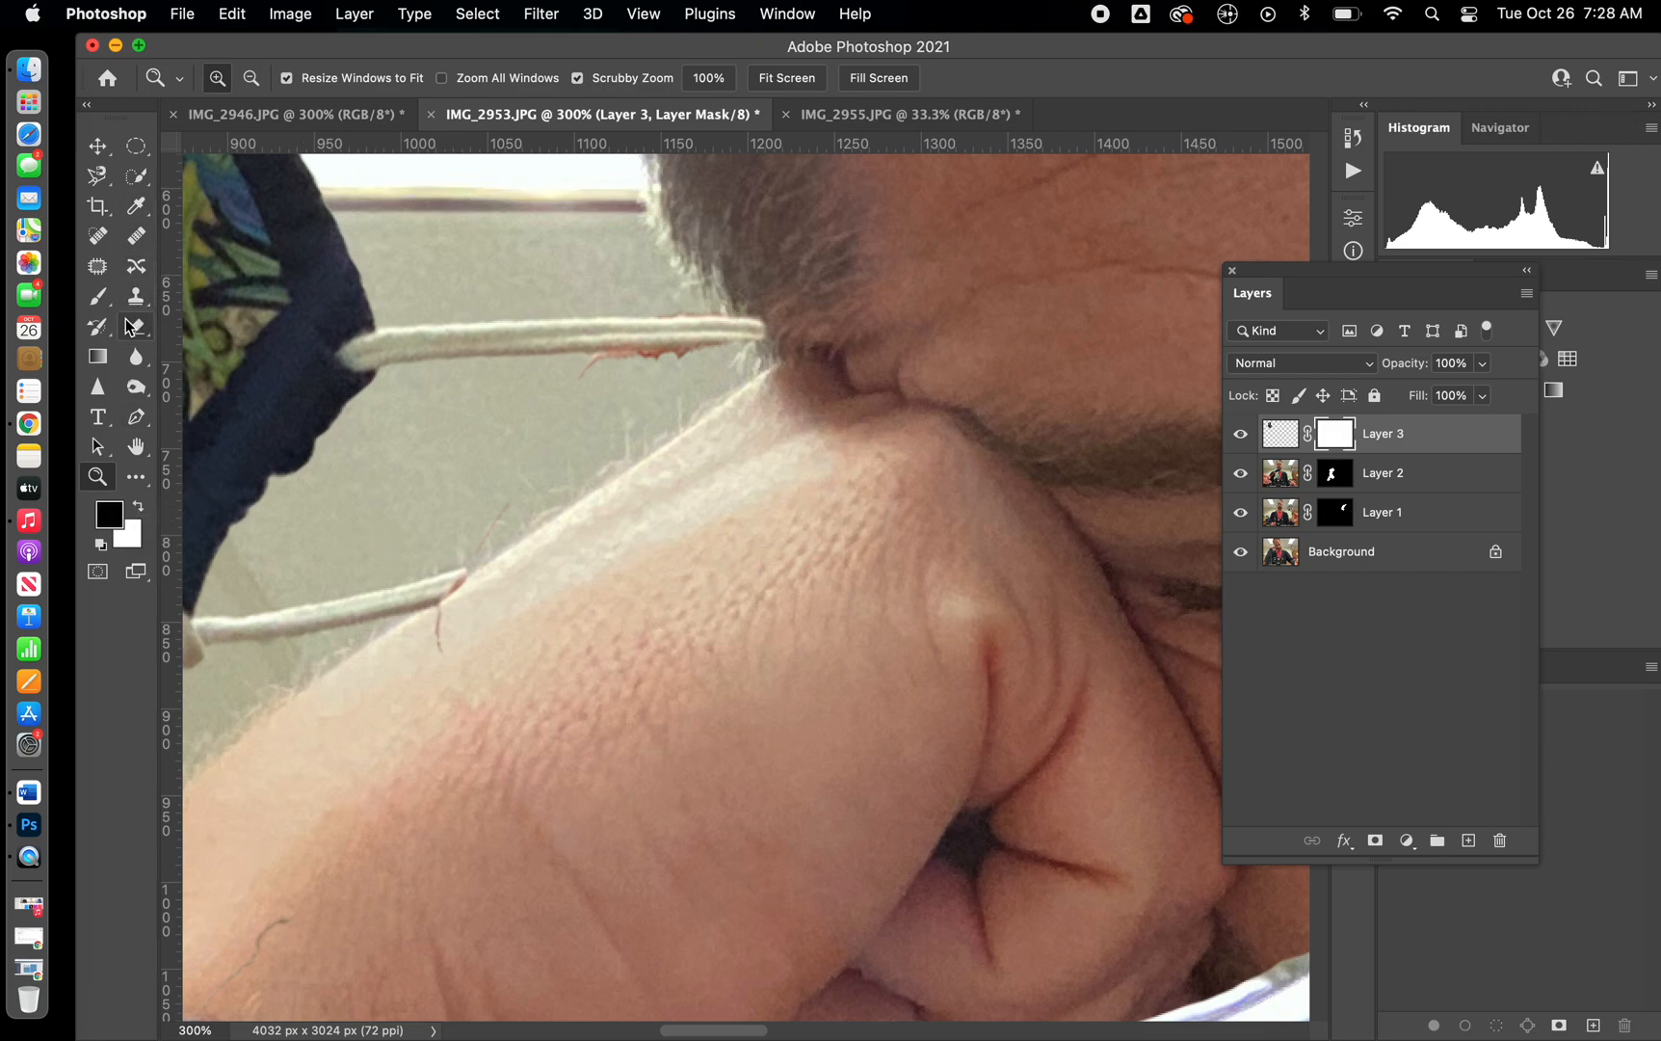
{"action": "left_click", "coordinate": [96, 303]}
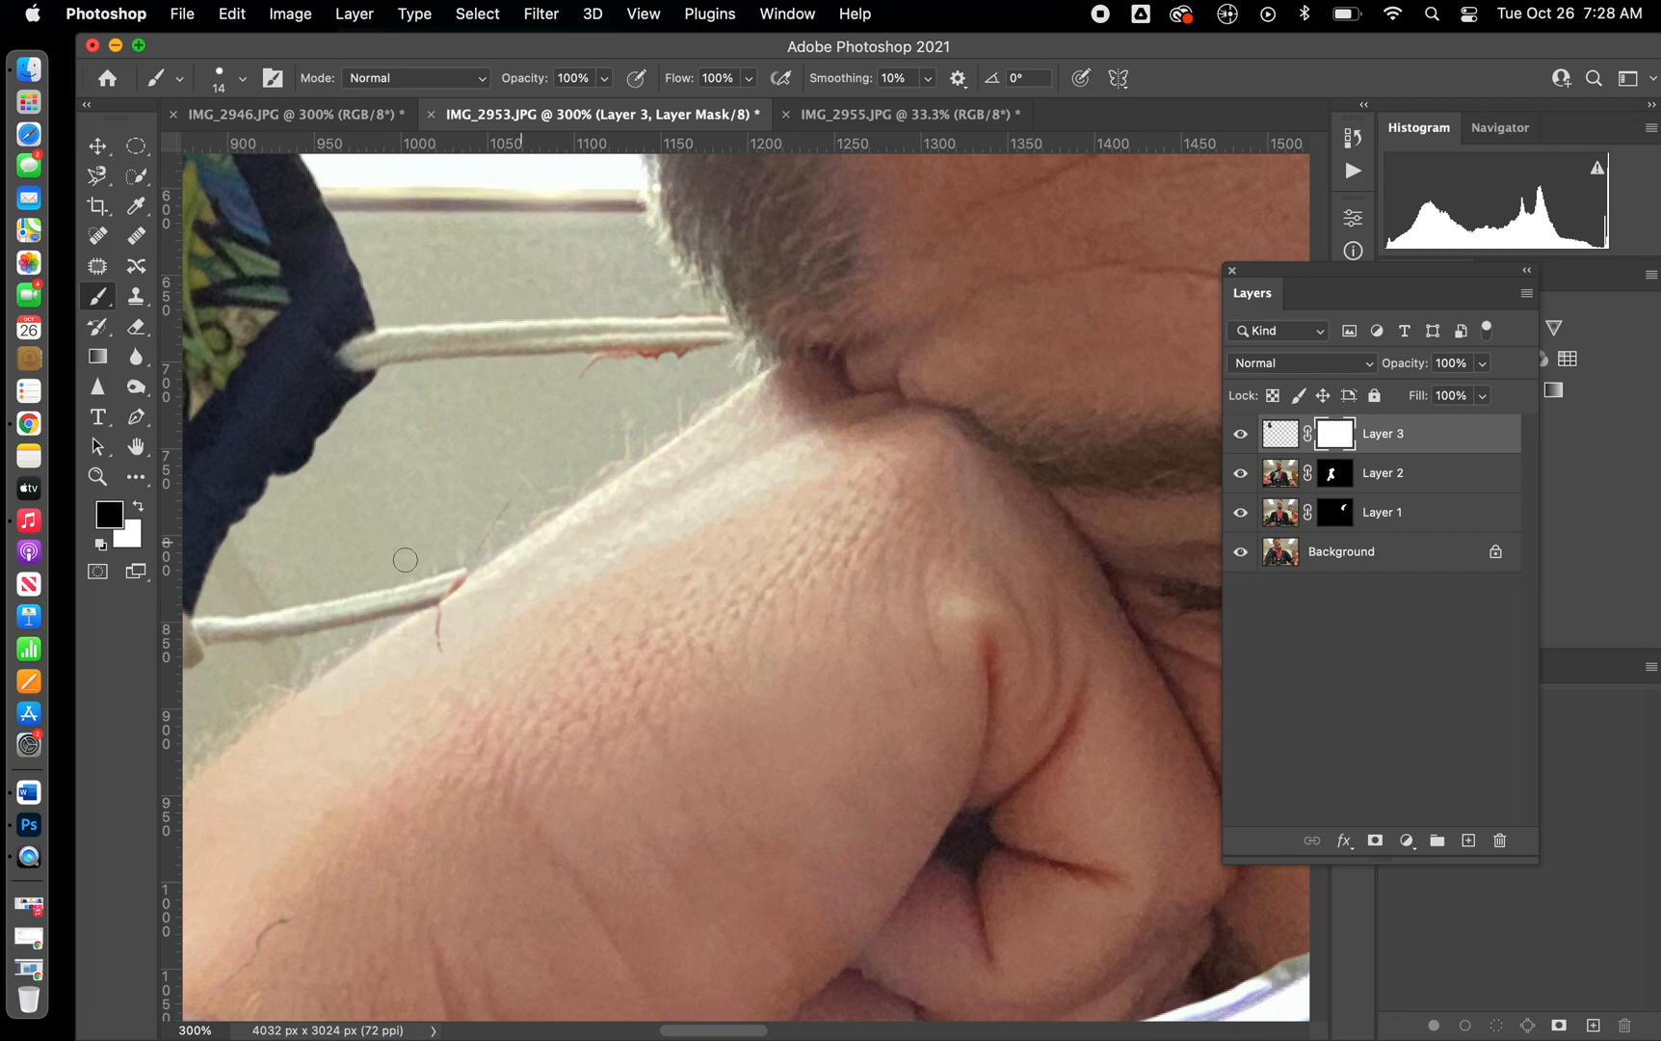
{"action": "mouse_move", "coordinate": [431, 615]}
{"action": "left_mouse_down"}
{"action": "mouse_move", "coordinate": [481, 583]}
{"action": "mouse_move", "coordinate": [440, 639]}
{"action": "left_mouse_up"}
{"action": "mouse_move", "coordinate": [285, 924]}
{"action": "left_mouse_down"}
{"action": "mouse_move", "coordinate": [232, 999]}
{"action": "mouse_move", "coordinate": [273, 927]}
{"action": "mouse_move", "coordinate": [229, 966]}
{"action": "mouse_move", "coordinate": [267, 918]}
{"action": "left_mouse_up"}
{"action": "scroll", "coordinate": [349, 856], "scroll_direction": "left", "scroll_amount": 5}
{"action": "scroll", "coordinate": [350, 857], "scroll_direction": "up", "scroll_amount": 1}
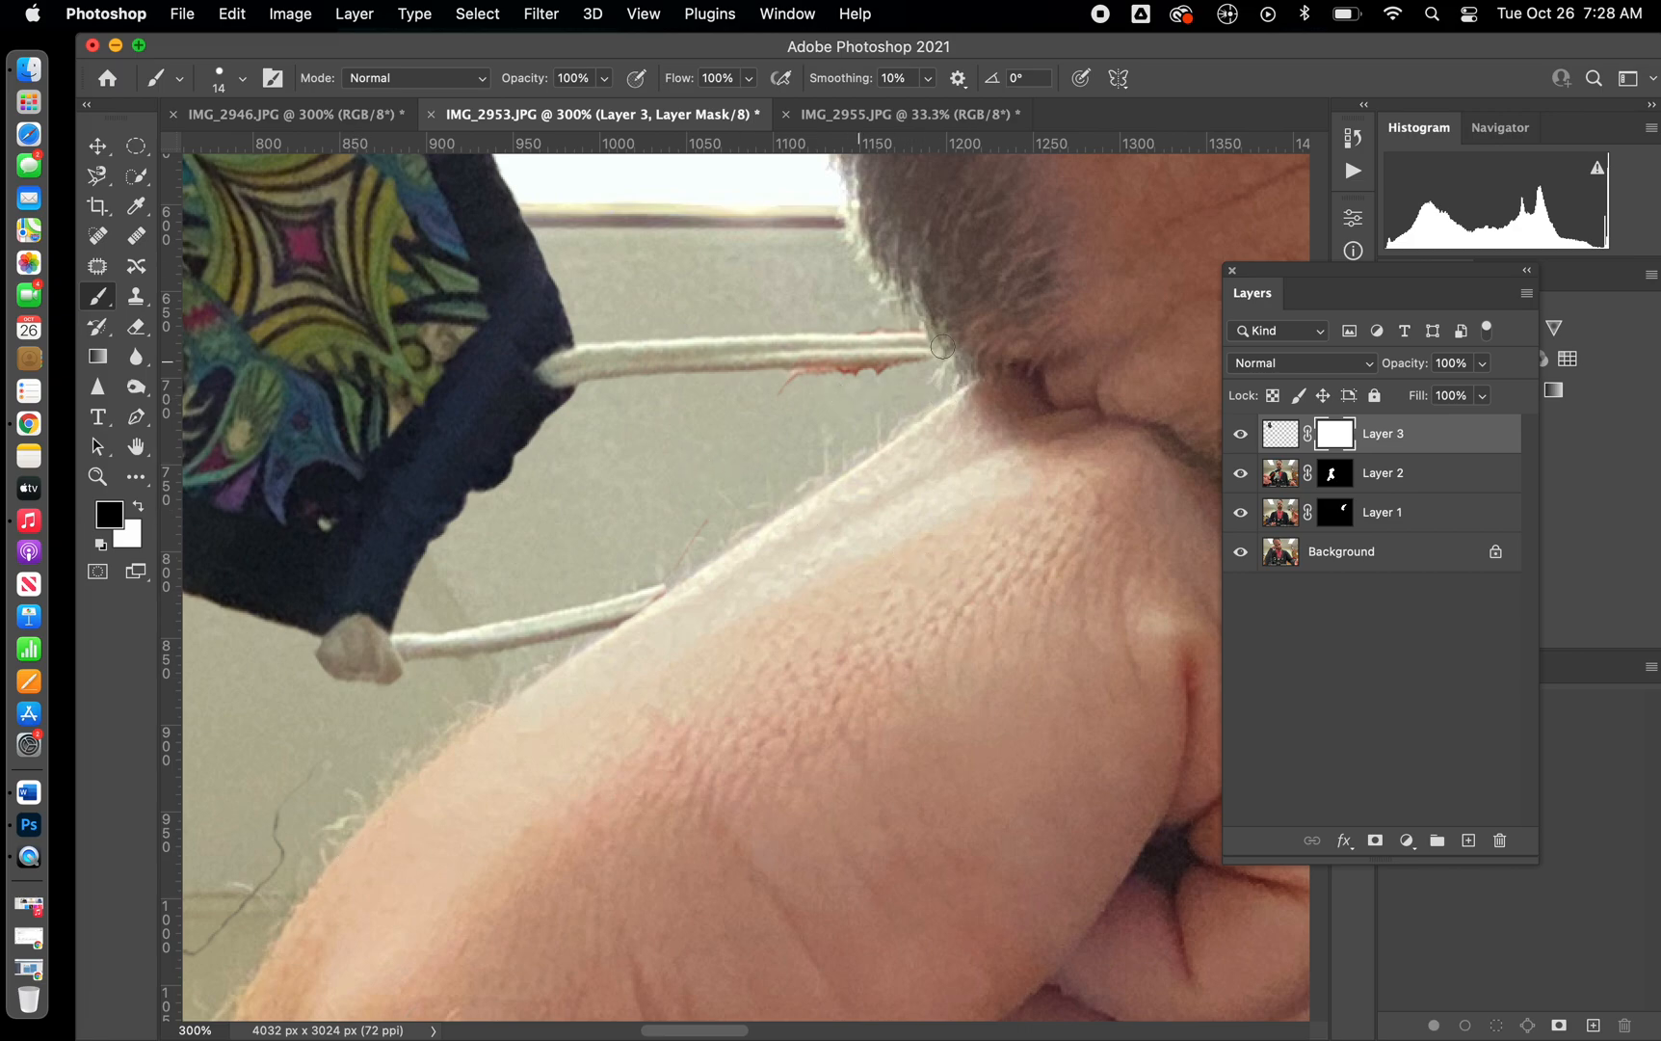
{"action": "mouse_move", "coordinate": [821, 351]}
{"action": "left_mouse_down"}
{"action": "mouse_move", "coordinate": [785, 388]}
{"action": "mouse_move", "coordinate": [890, 383]}
{"action": "mouse_move", "coordinate": [793, 383]}
{"action": "mouse_move", "coordinate": [905, 380]}
{"action": "left_mouse_up"}
{"action": "key", "text": "super+0"}
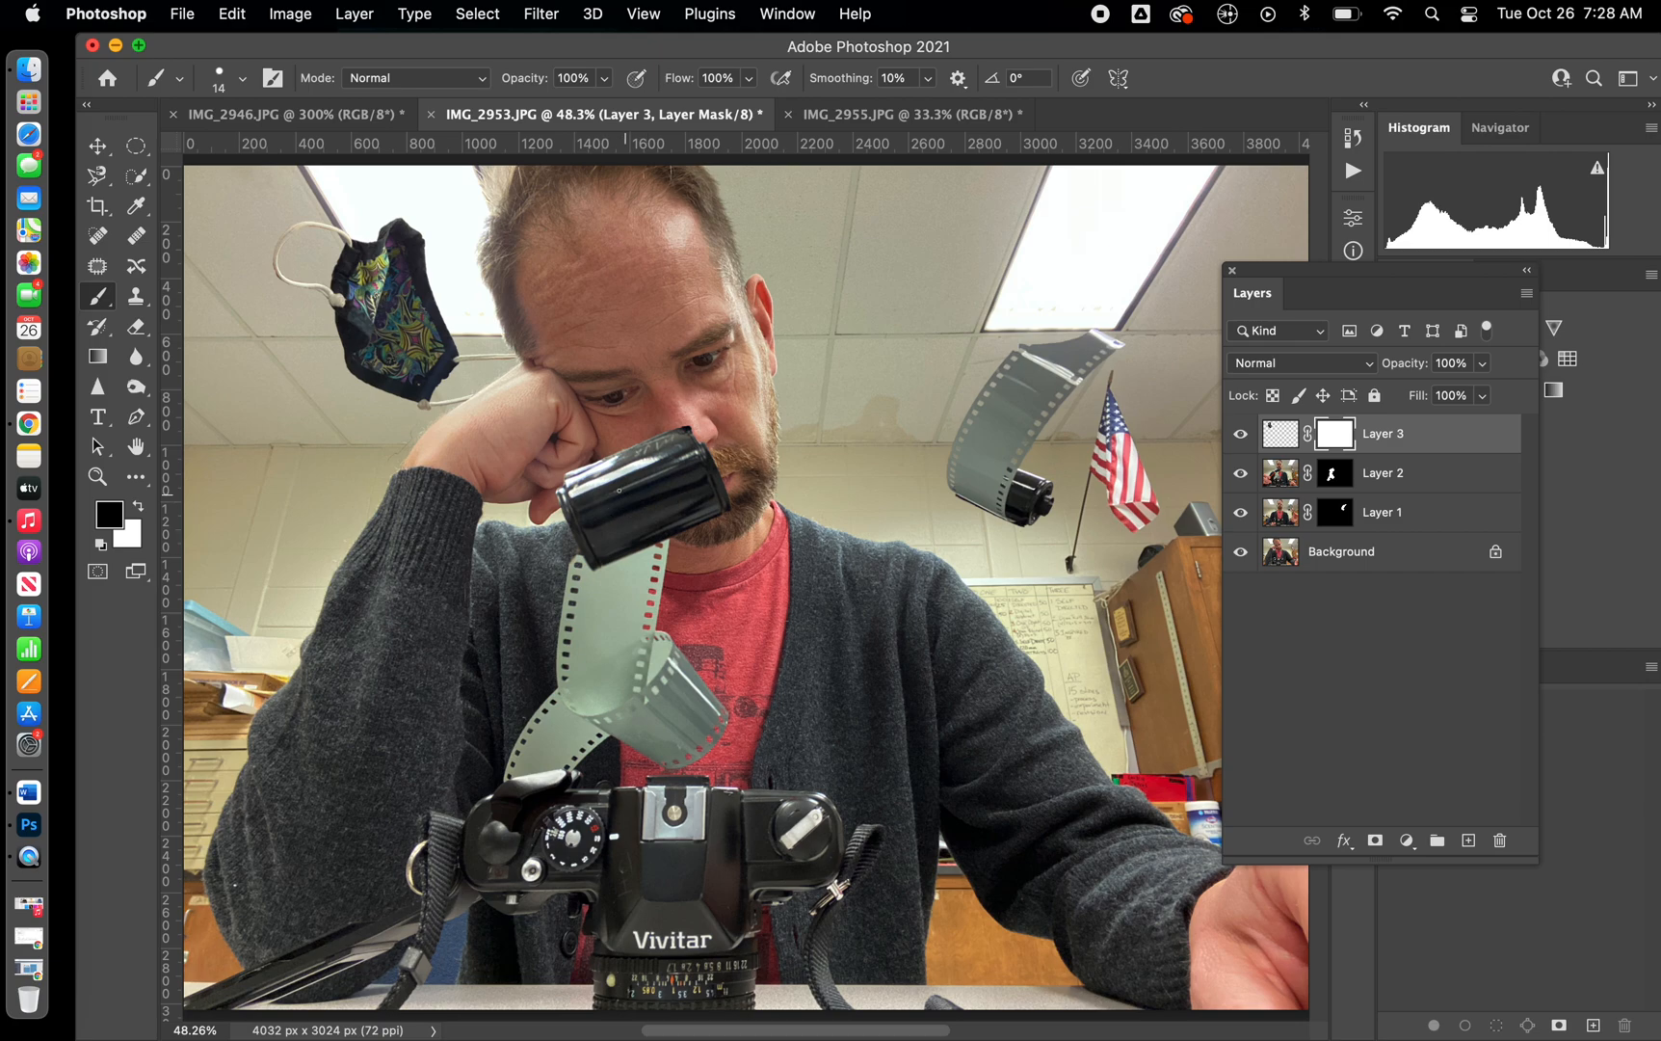
- Examine the whole composite, from the face mask and floating film to the camera and the tabletop
{"action": "scroll", "coordinate": [998, 493], "scroll_direction": "down", "scroll_amount": 5}
{"action": "scroll", "coordinate": [997, 492], "scroll_direction": "left", "scroll_amount": 8}
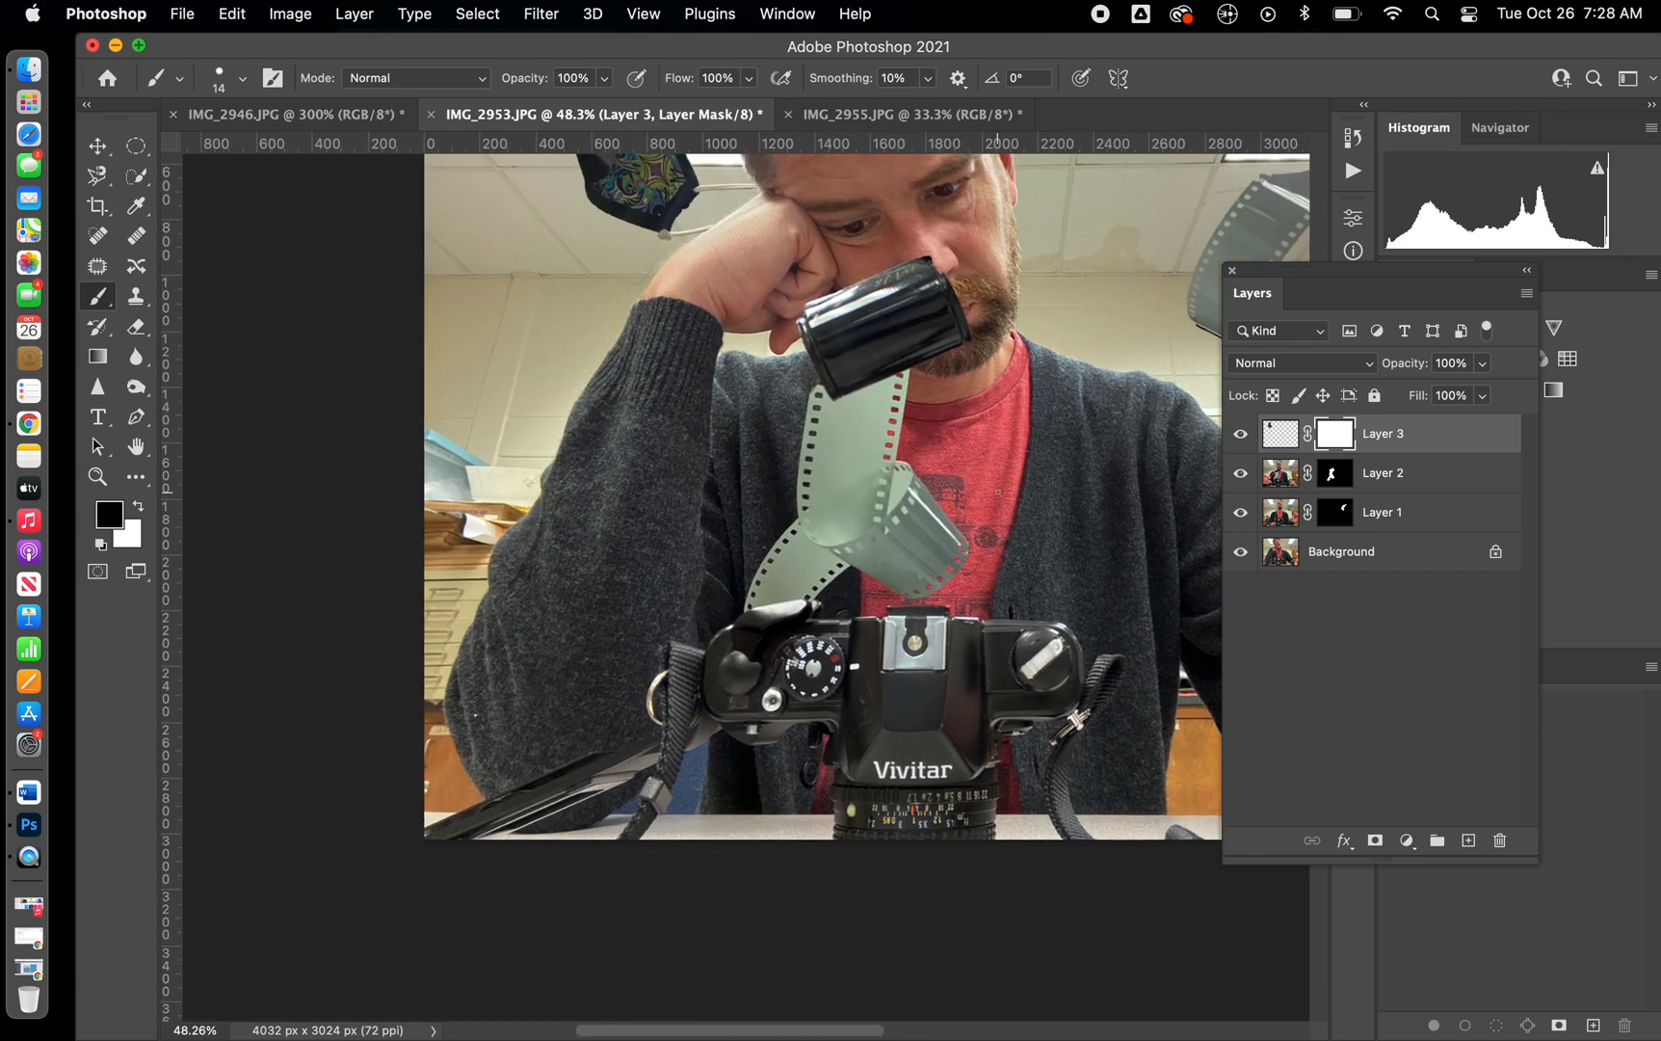
{"action": "scroll", "coordinate": [997, 493], "scroll_direction": "right", "scroll_amount": 5}
{"action": "scroll", "coordinate": [997, 492], "scroll_direction": "up", "scroll_amount": 3}
{"action": "scroll", "coordinate": [997, 493], "scroll_direction": "left", "scroll_amount": 3}
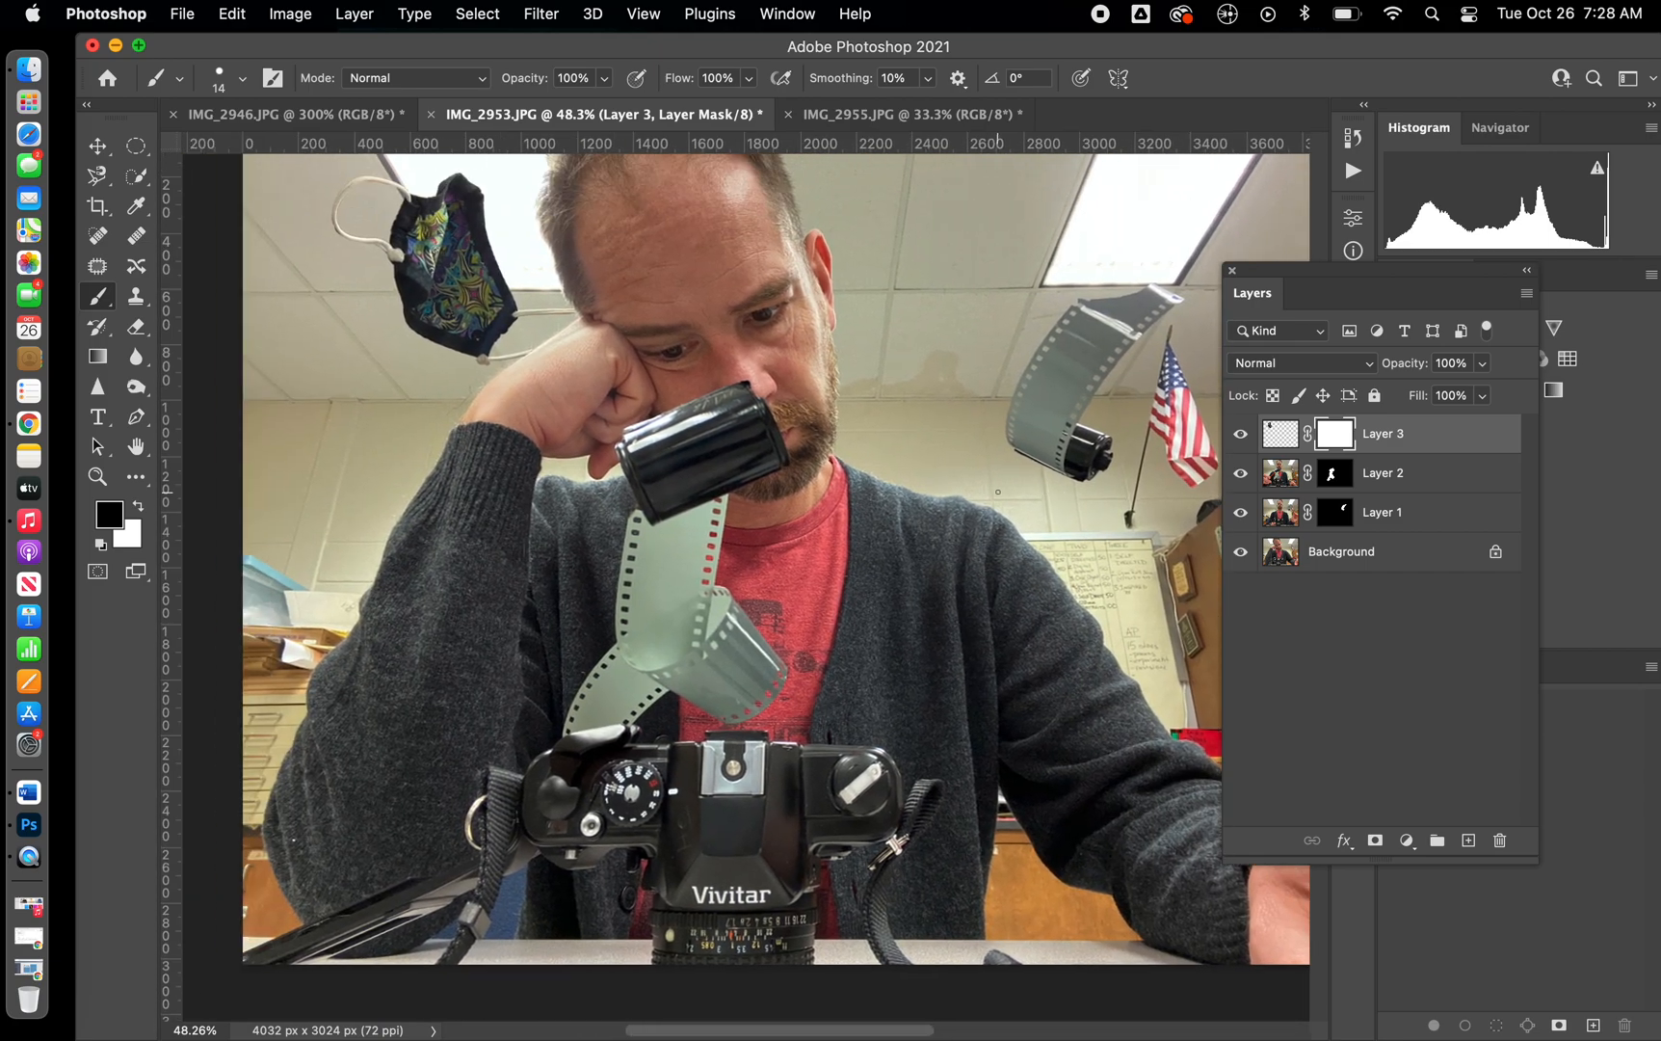
{"action": "scroll", "coordinate": [997, 492], "scroll_direction": "right", "scroll_amount": 2}
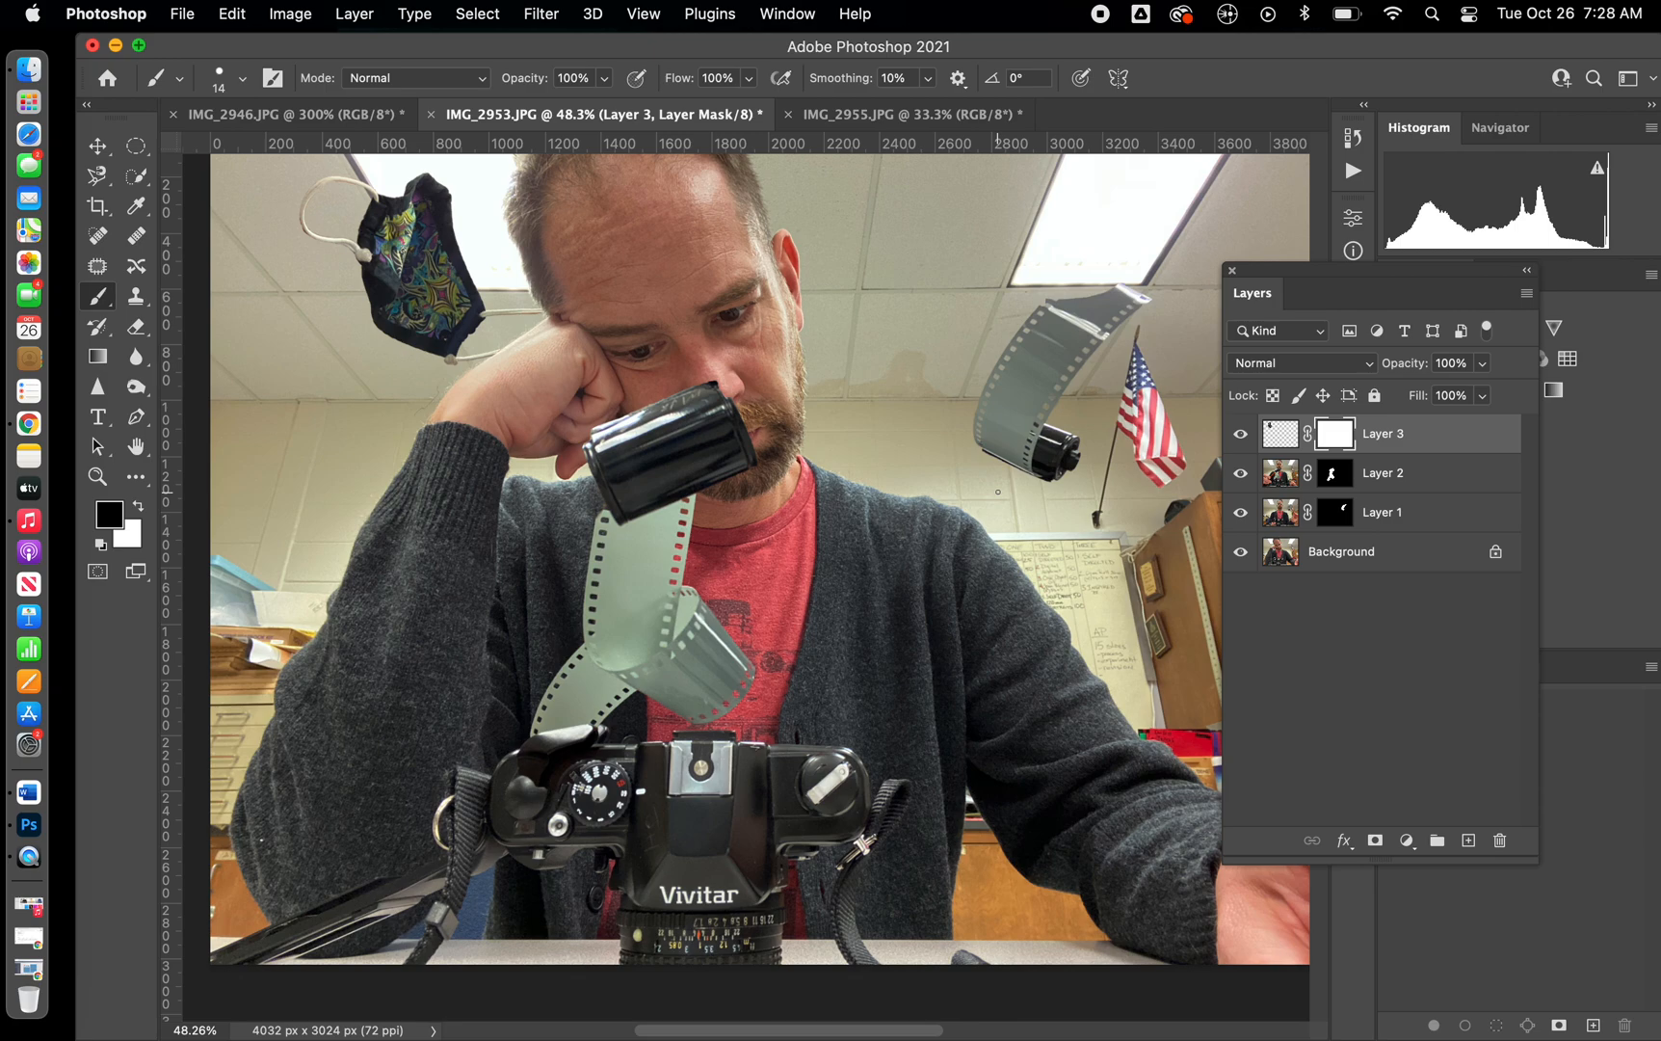
{"action": "scroll", "coordinate": [997, 492], "scroll_direction": "down", "scroll_amount": 4}
{"action": "scroll", "coordinate": [997, 492], "scroll_direction": "right", "scroll_amount": 8}
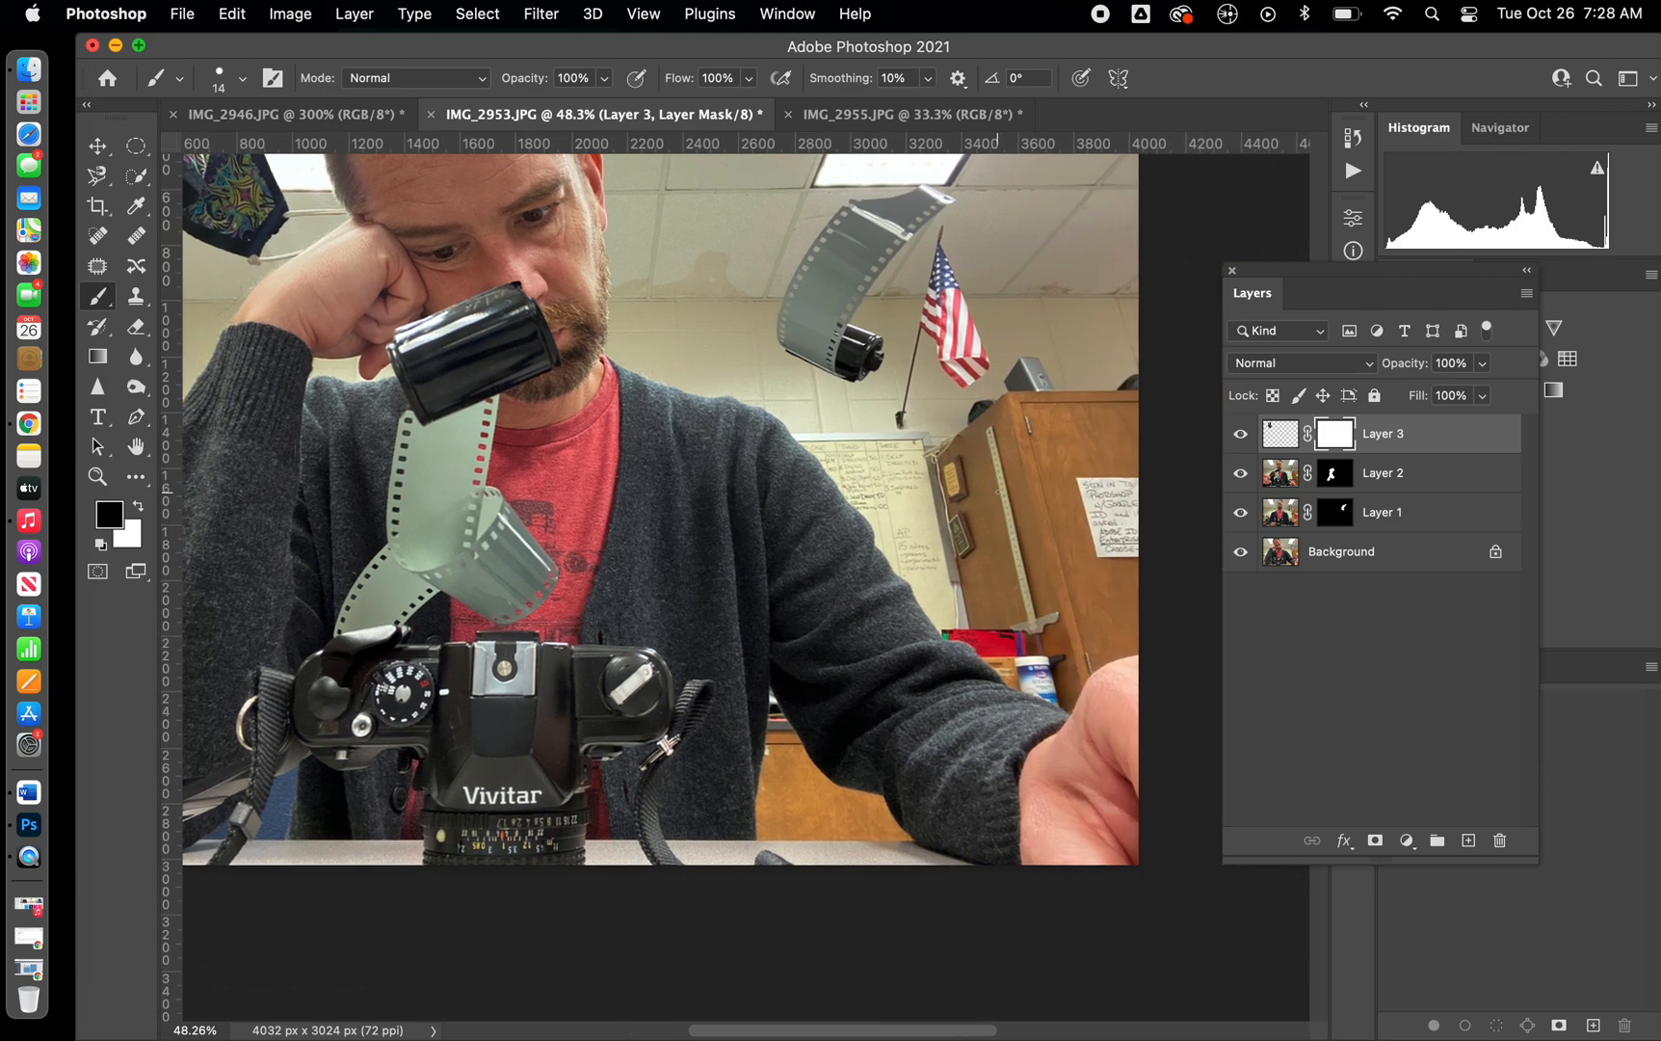
{"action": "scroll", "coordinate": [997, 493], "scroll_direction": "left", "scroll_amount": 2}
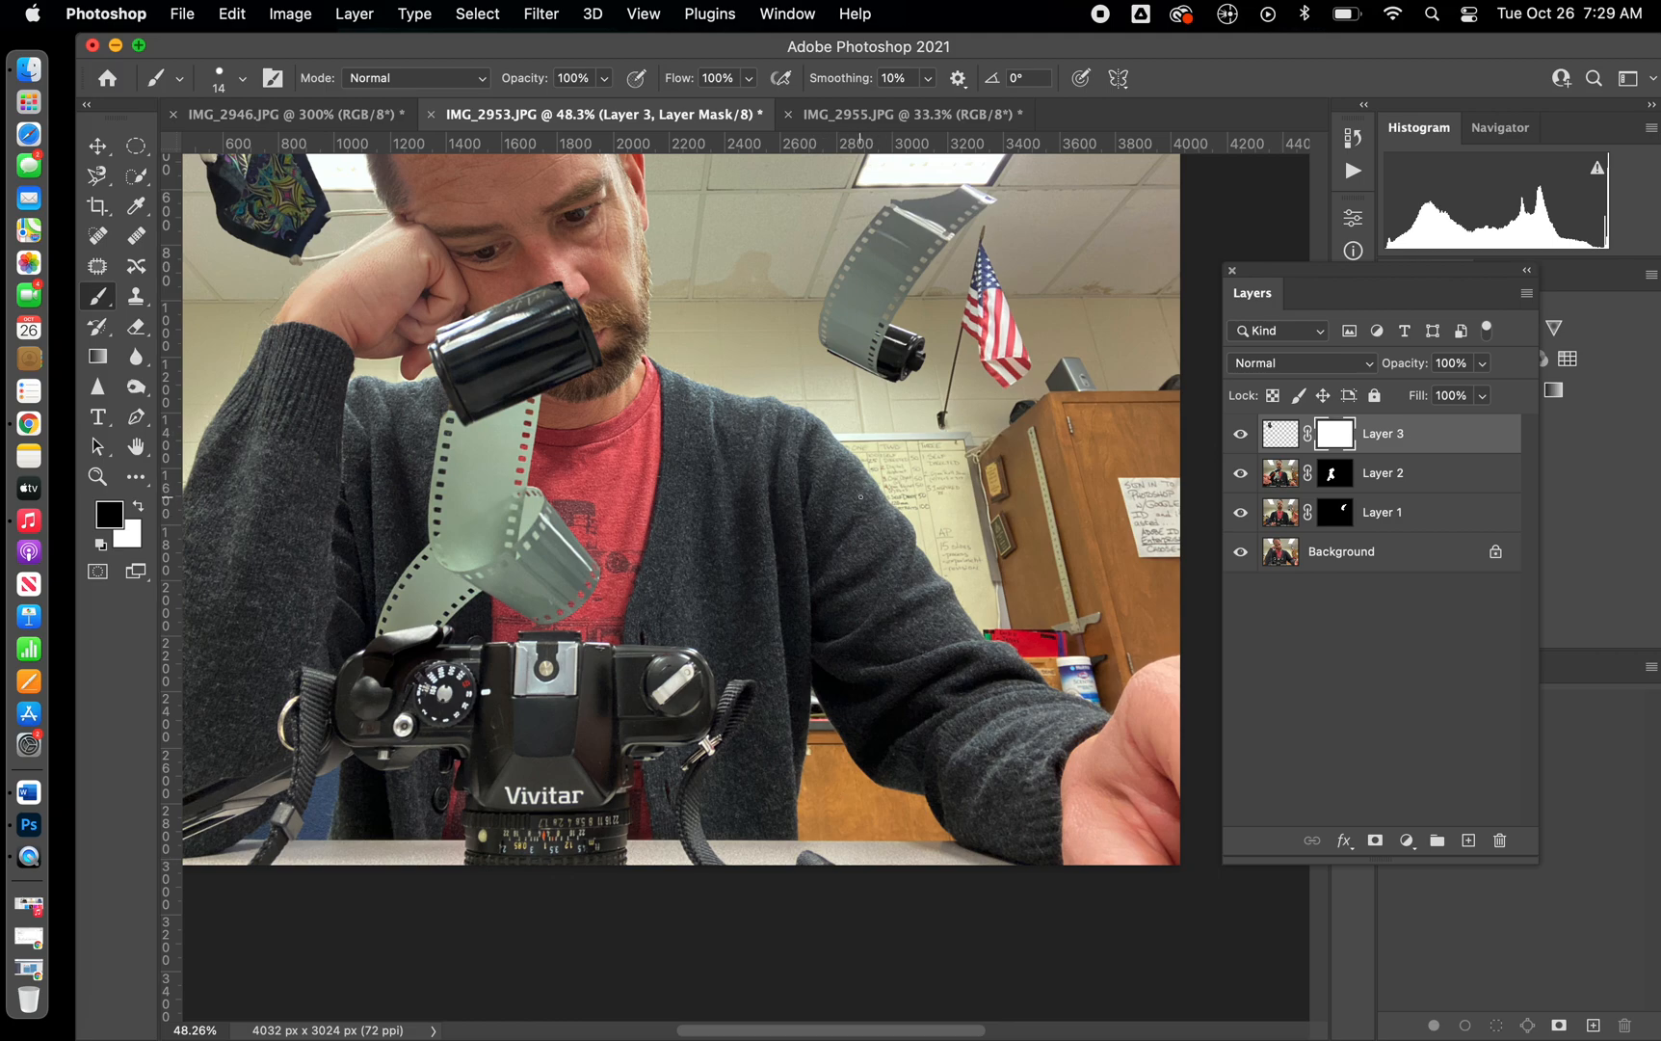
- Set up the Burn tool with a soft 102 px brush, Midtones range and 25% exposure
{"action": "left_click", "coordinate": [137, 388]}
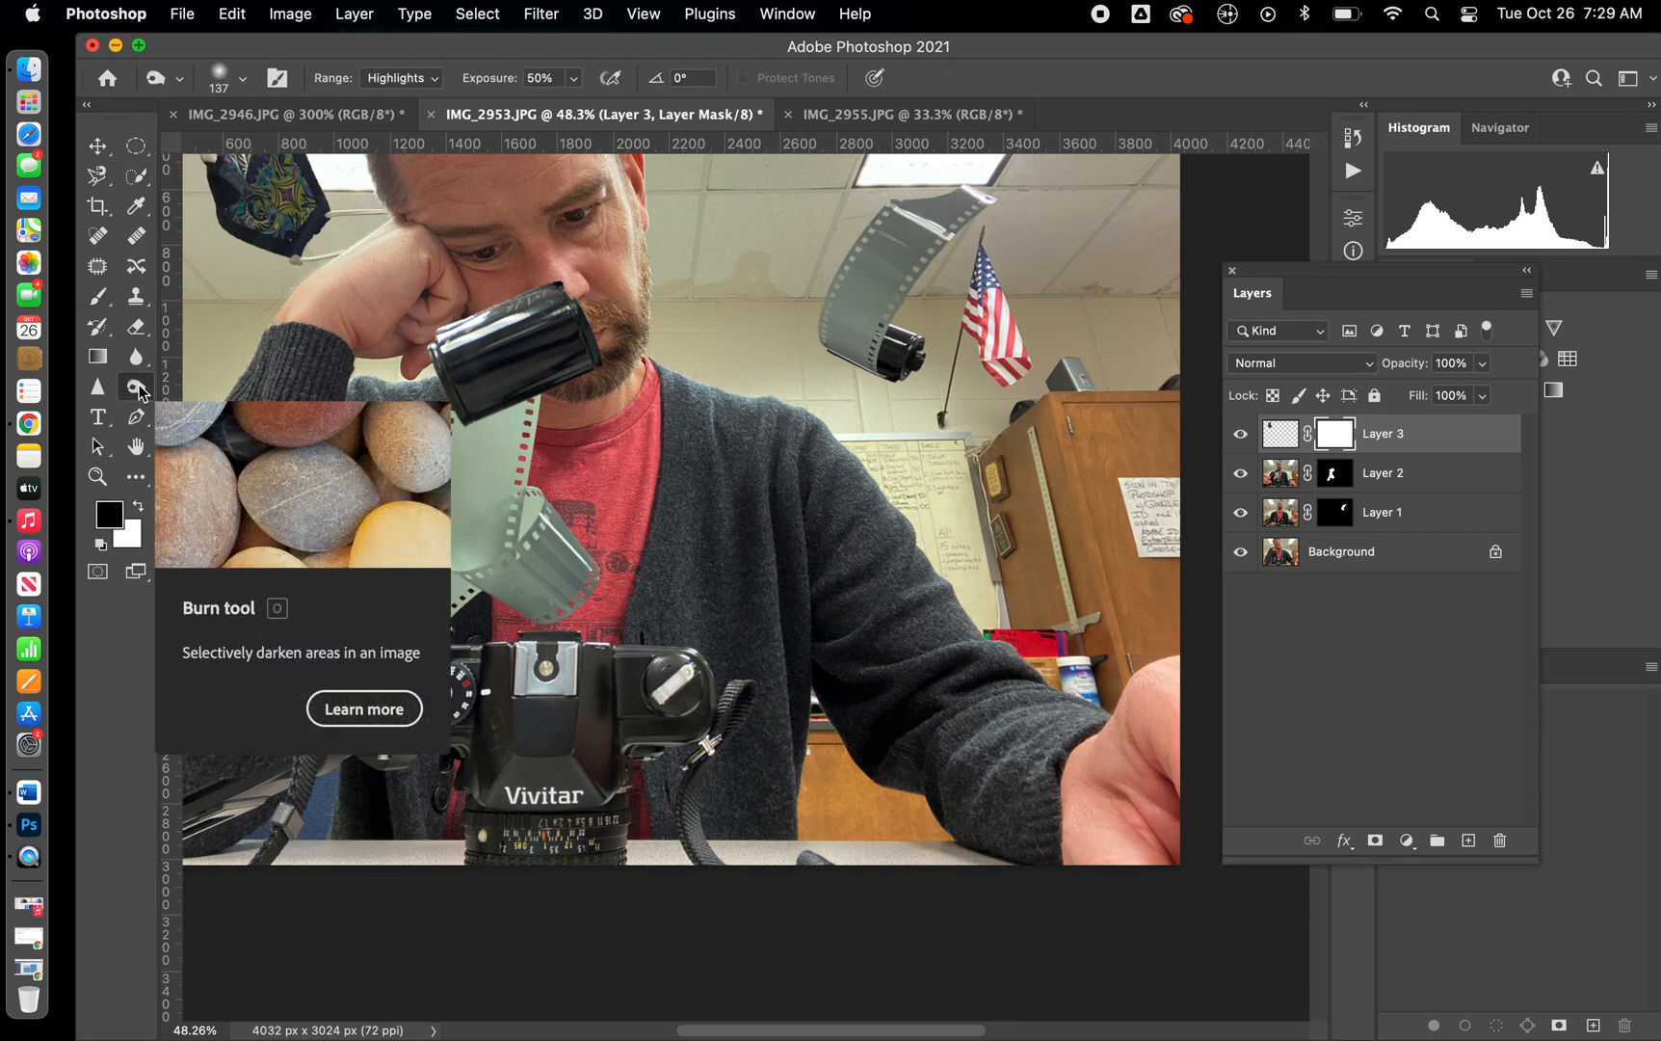
{"action": "left_click", "coordinate": [135, 387]}
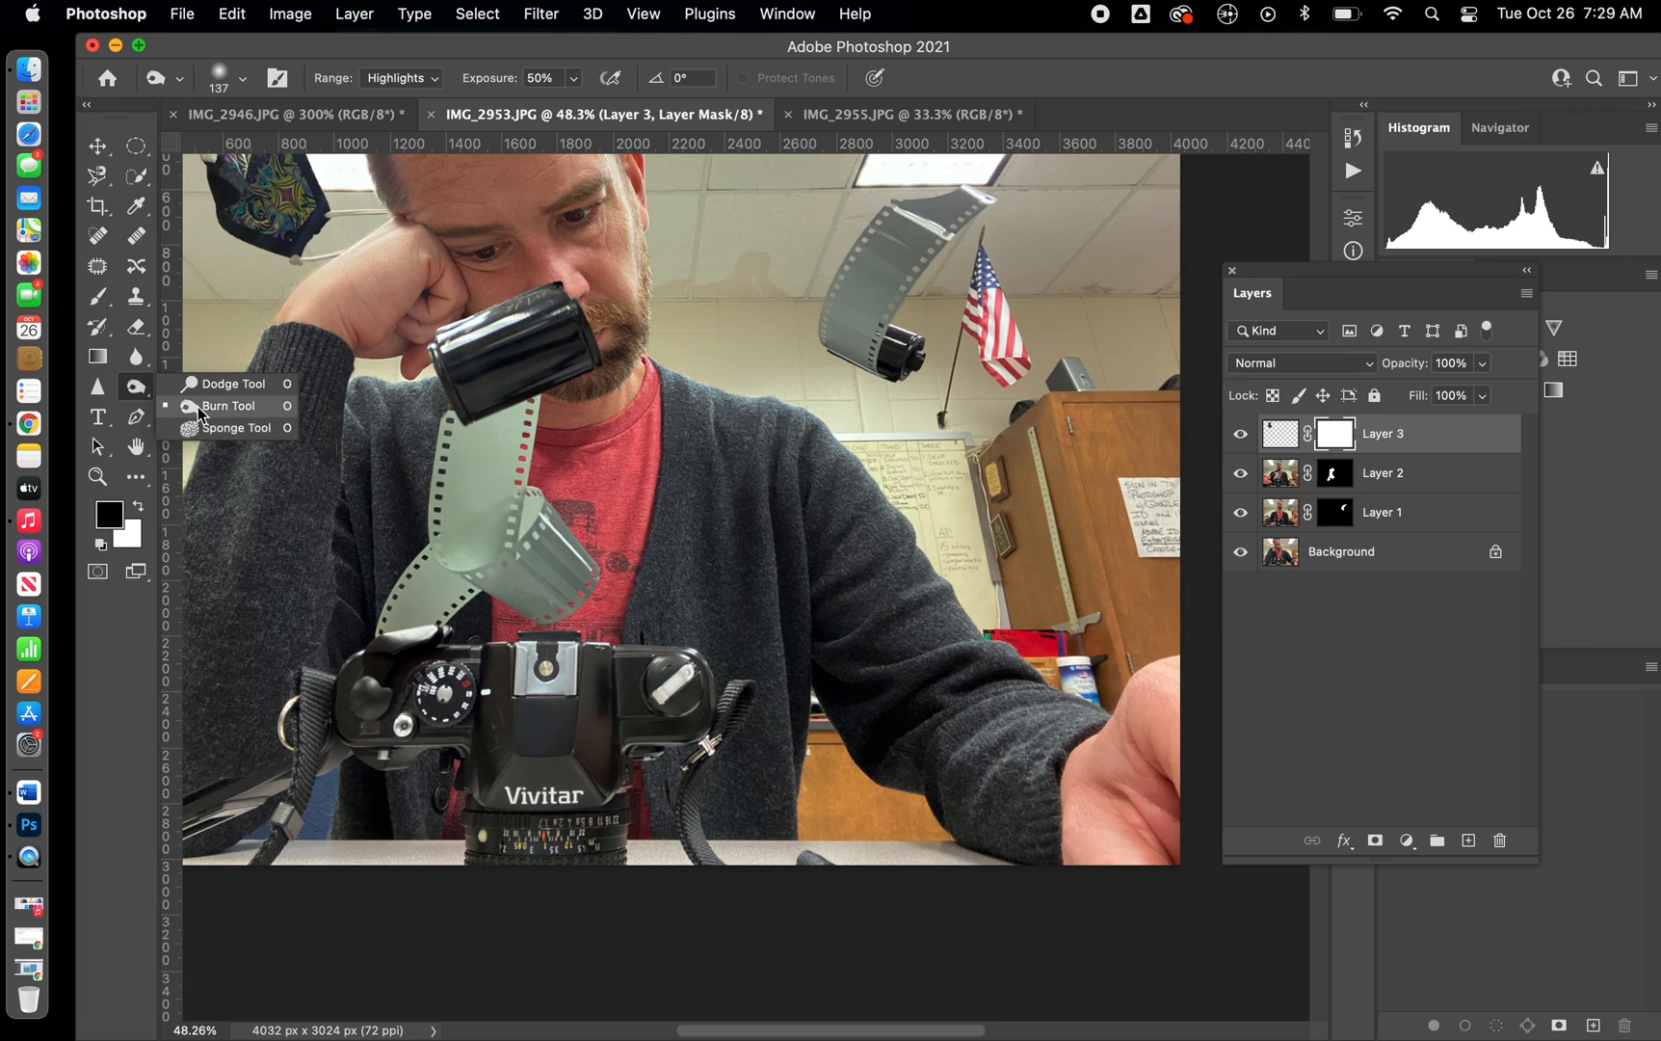
{"action": "left_click", "coordinate": [199, 412]}
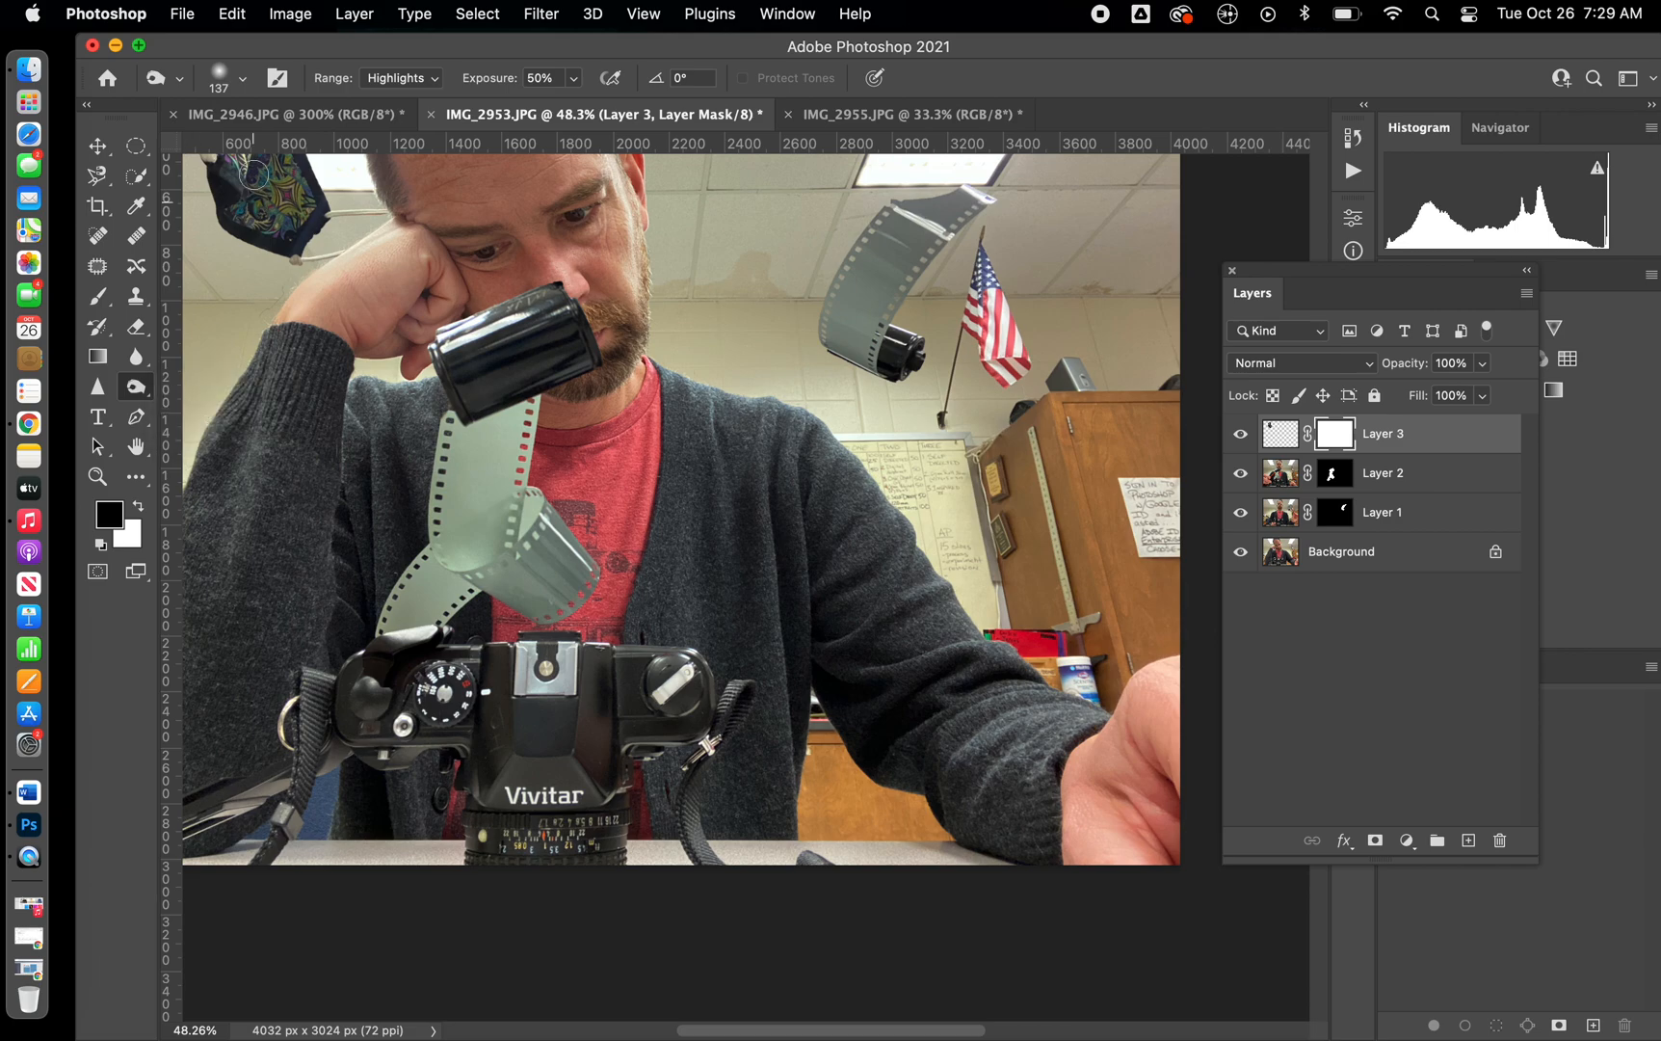
{"action": "left_click", "coordinate": [243, 78]}
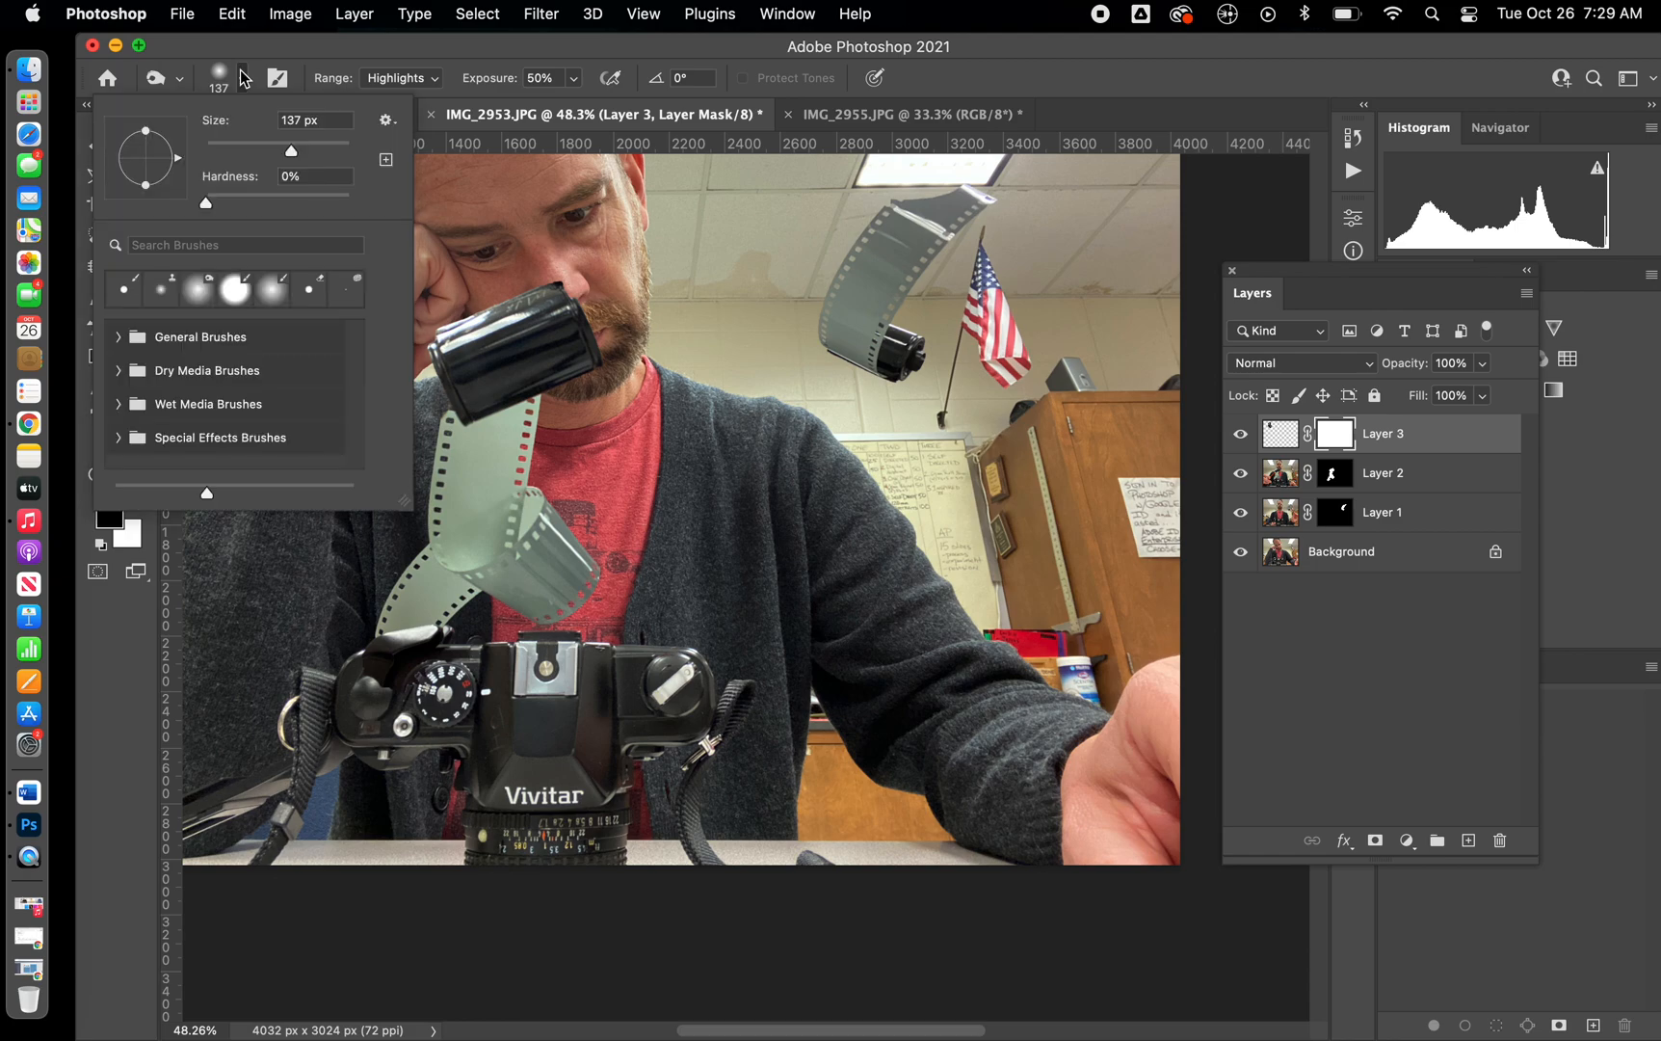
{"action": "left_click_drag", "start_coordinate": [292, 147], "coordinate": [246, 150]}
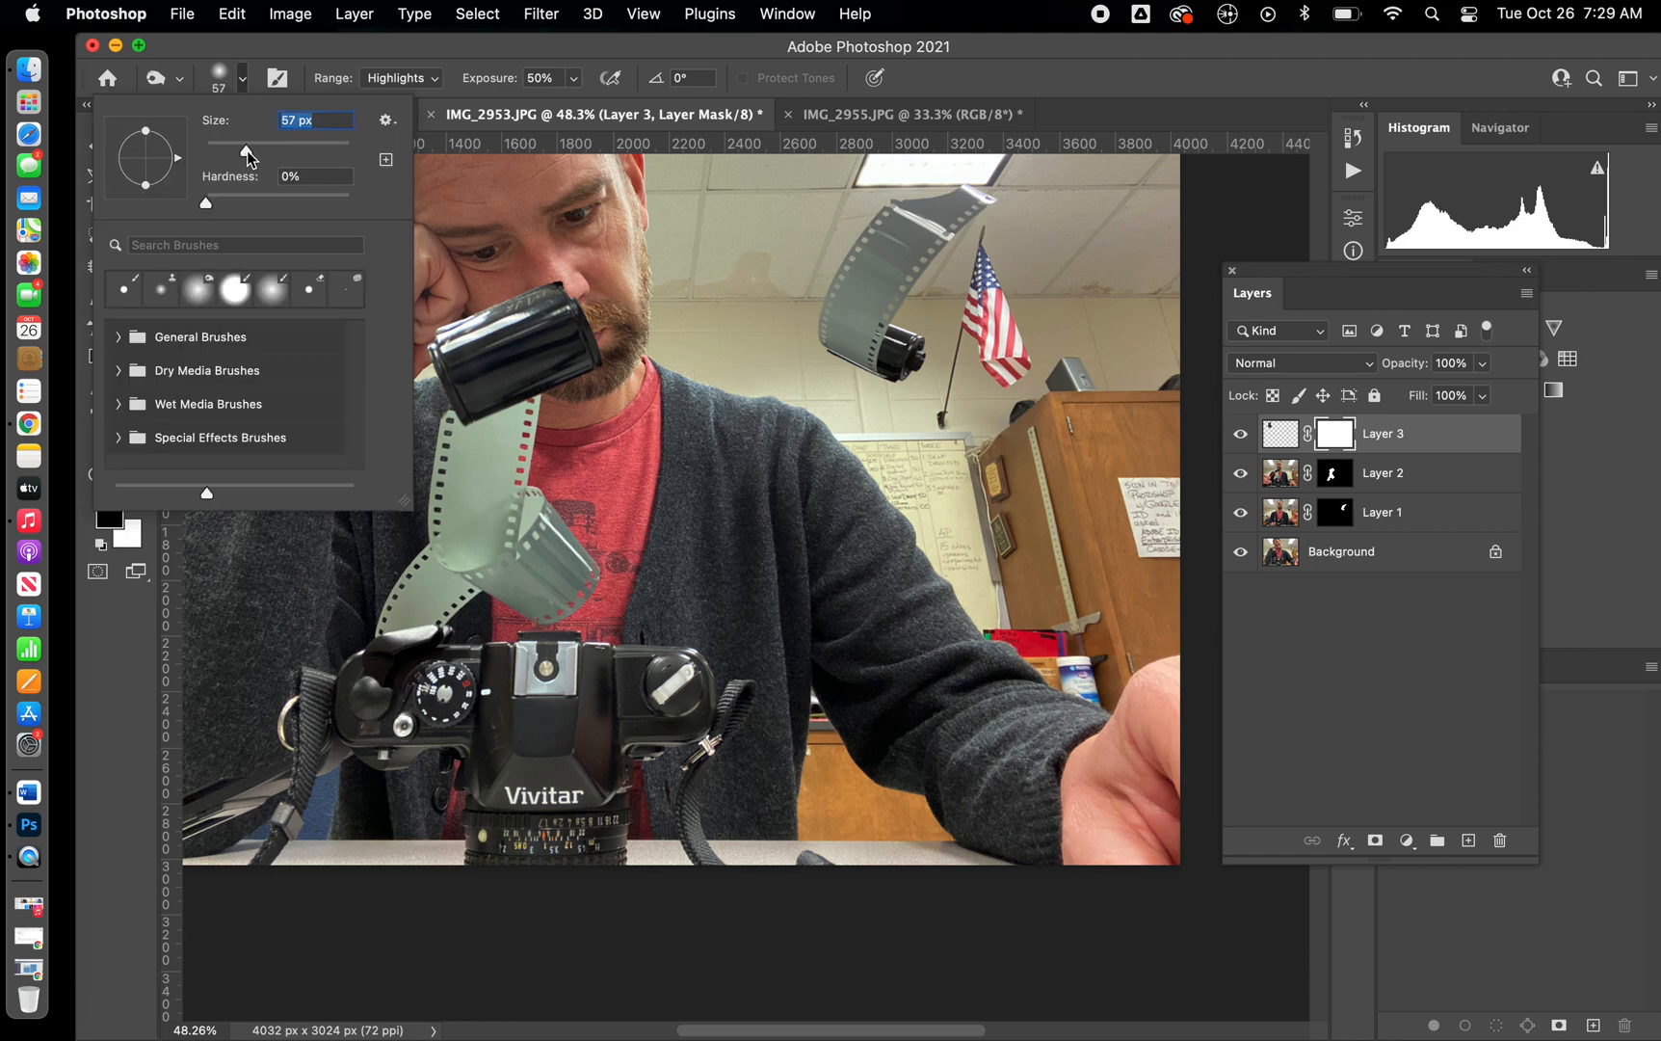
{"action": "left_click", "coordinate": [205, 203]}
{"action": "left_click", "coordinate": [403, 78]}
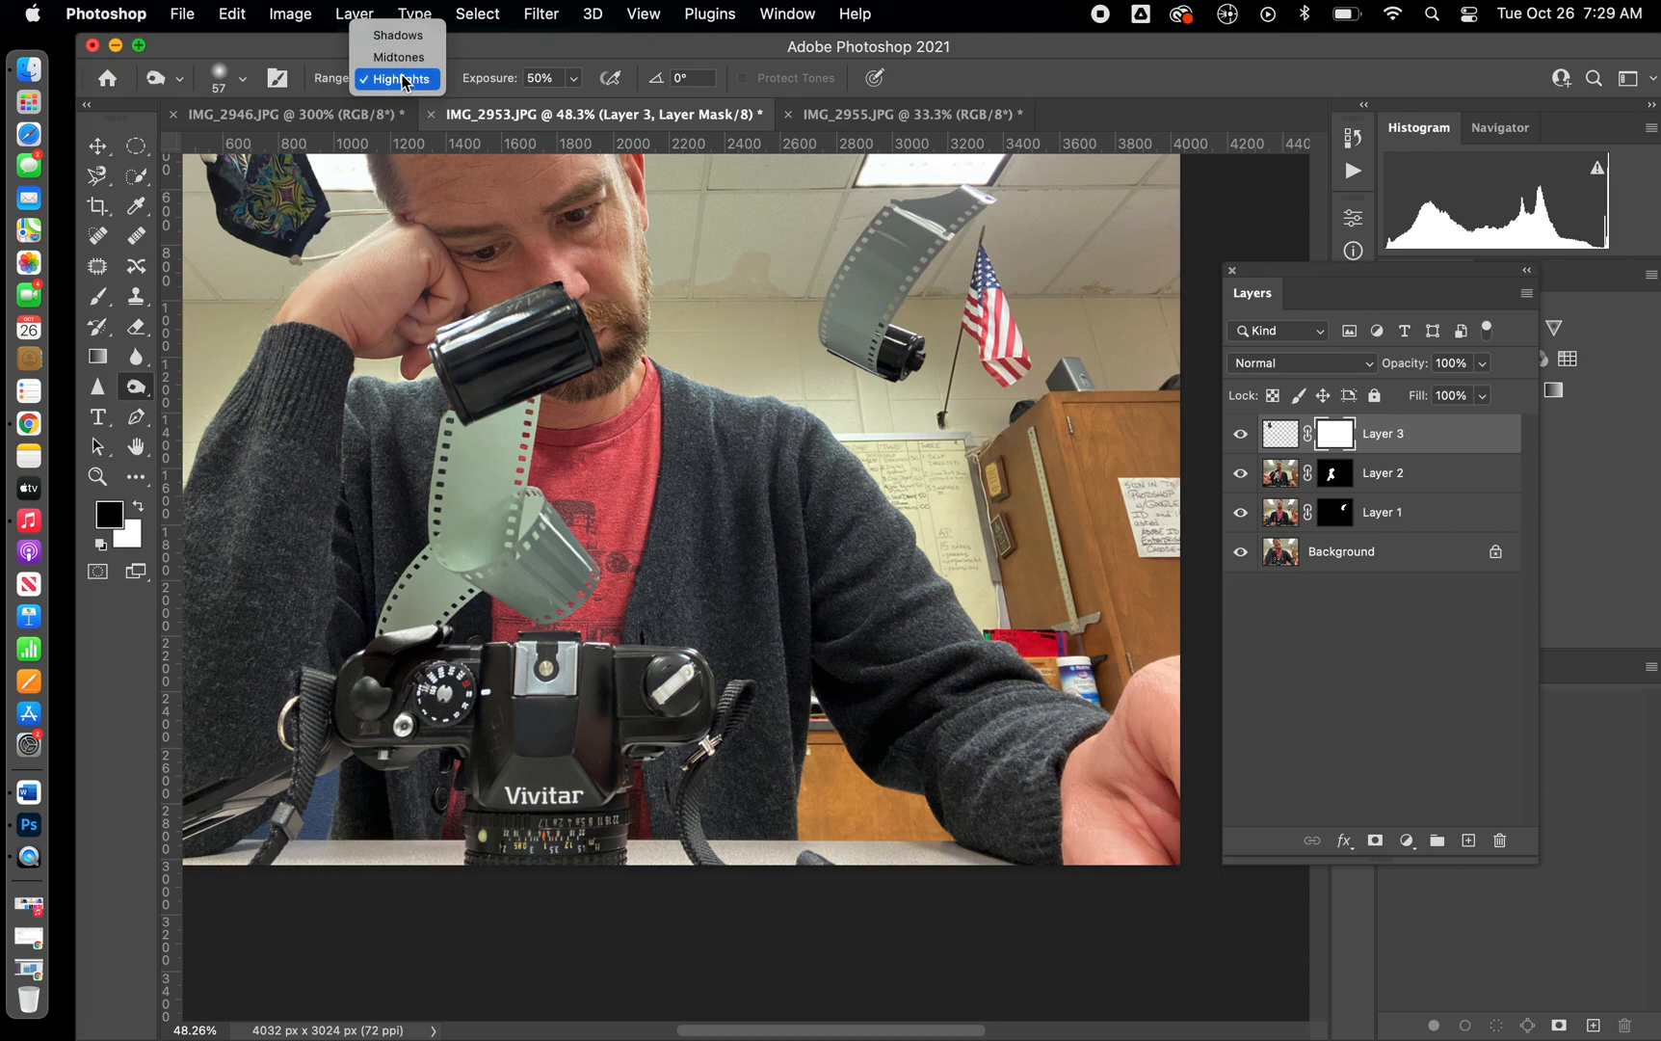
{"action": "left_click", "coordinate": [401, 62]}
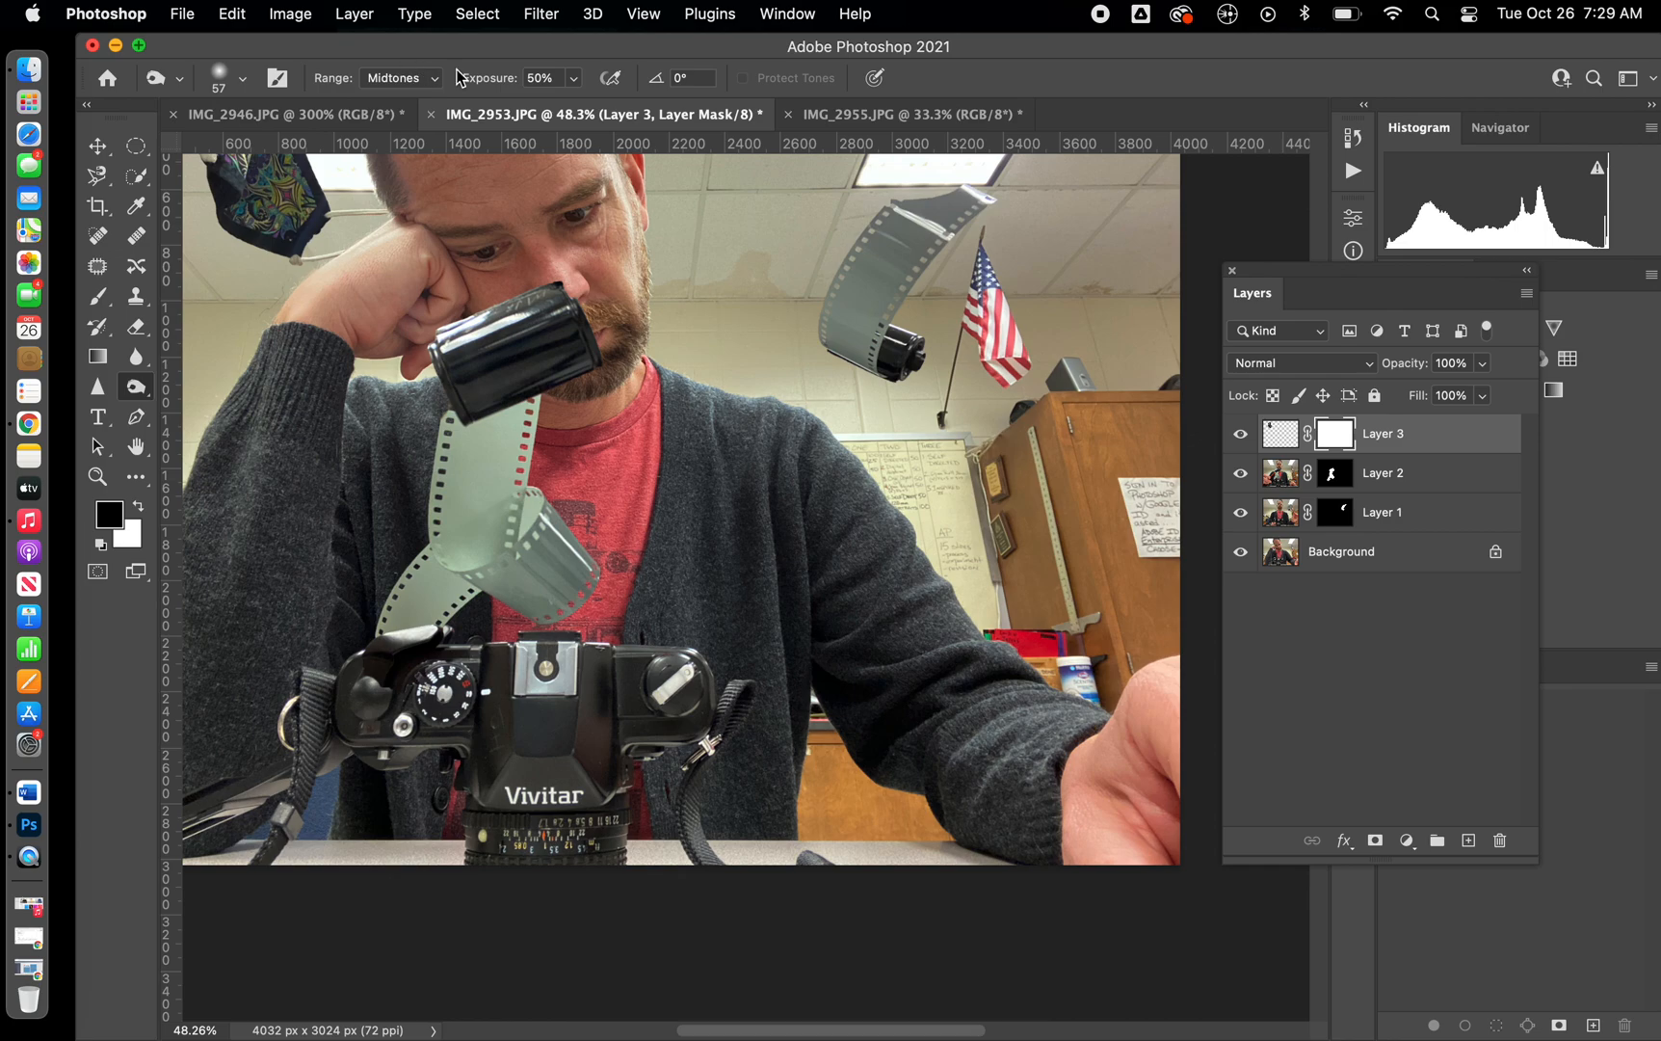
{"action": "left_click", "coordinate": [574, 79]}
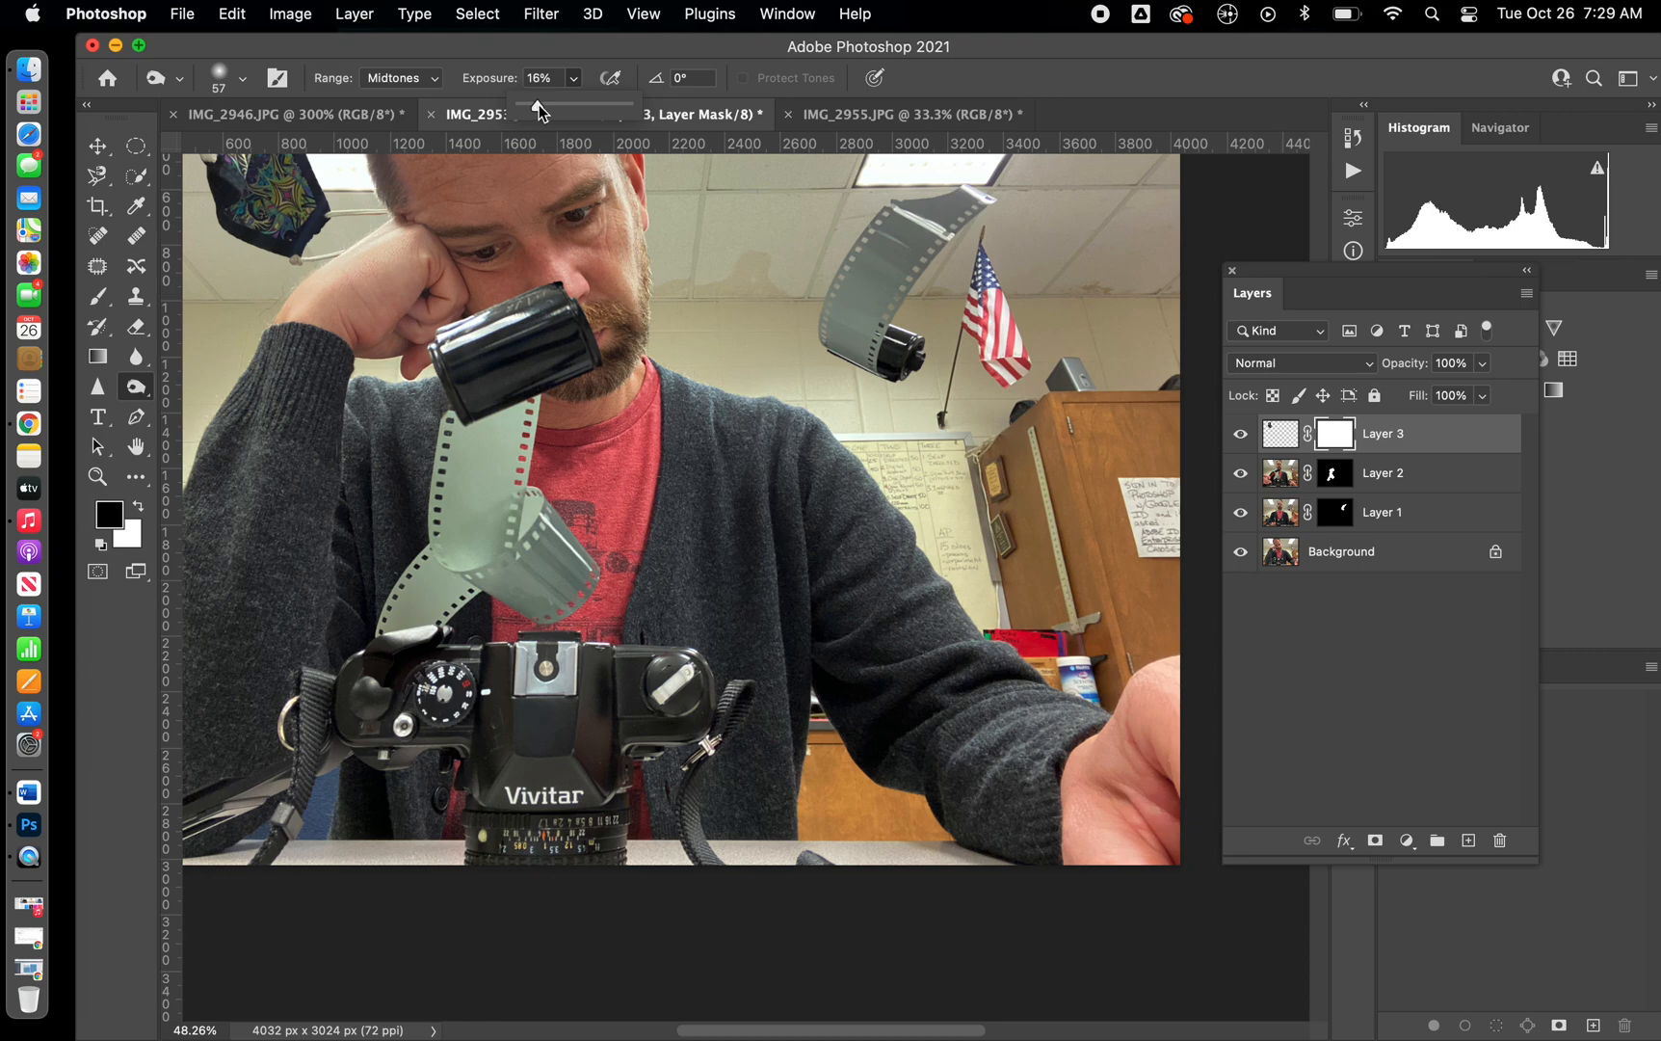
{"action": "mouse_move", "coordinate": [538, 105]}
{"action": "left_mouse_down"}
{"action": "mouse_move", "coordinate": [621, 112]}
{"action": "mouse_move", "coordinate": [551, 116]}
{"action": "left_mouse_up"}
{"action": "left_click", "coordinate": [242, 78]}
{"action": "left_click_drag", "start_coordinate": [272, 149], "coordinate": [278, 150]}
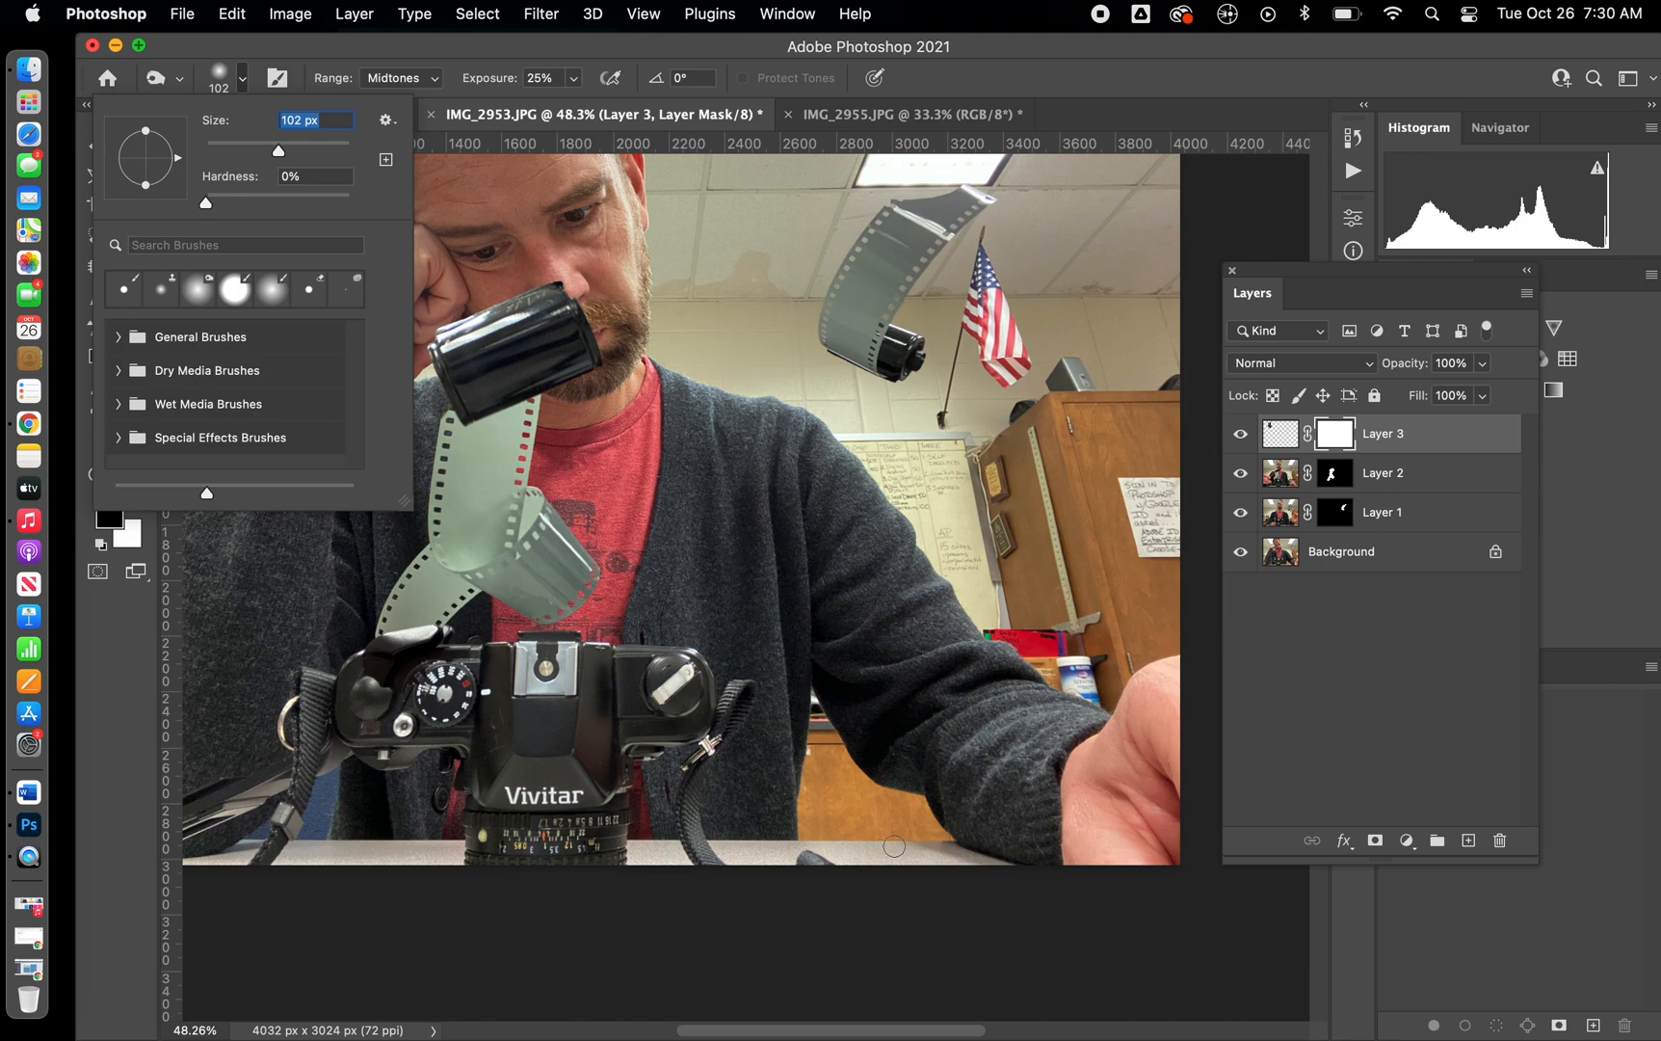
- Try to darken the tabletop beside the man's sleeve with the Burn tool on the Background layer
{"action": "left_click", "coordinate": [890, 846]}
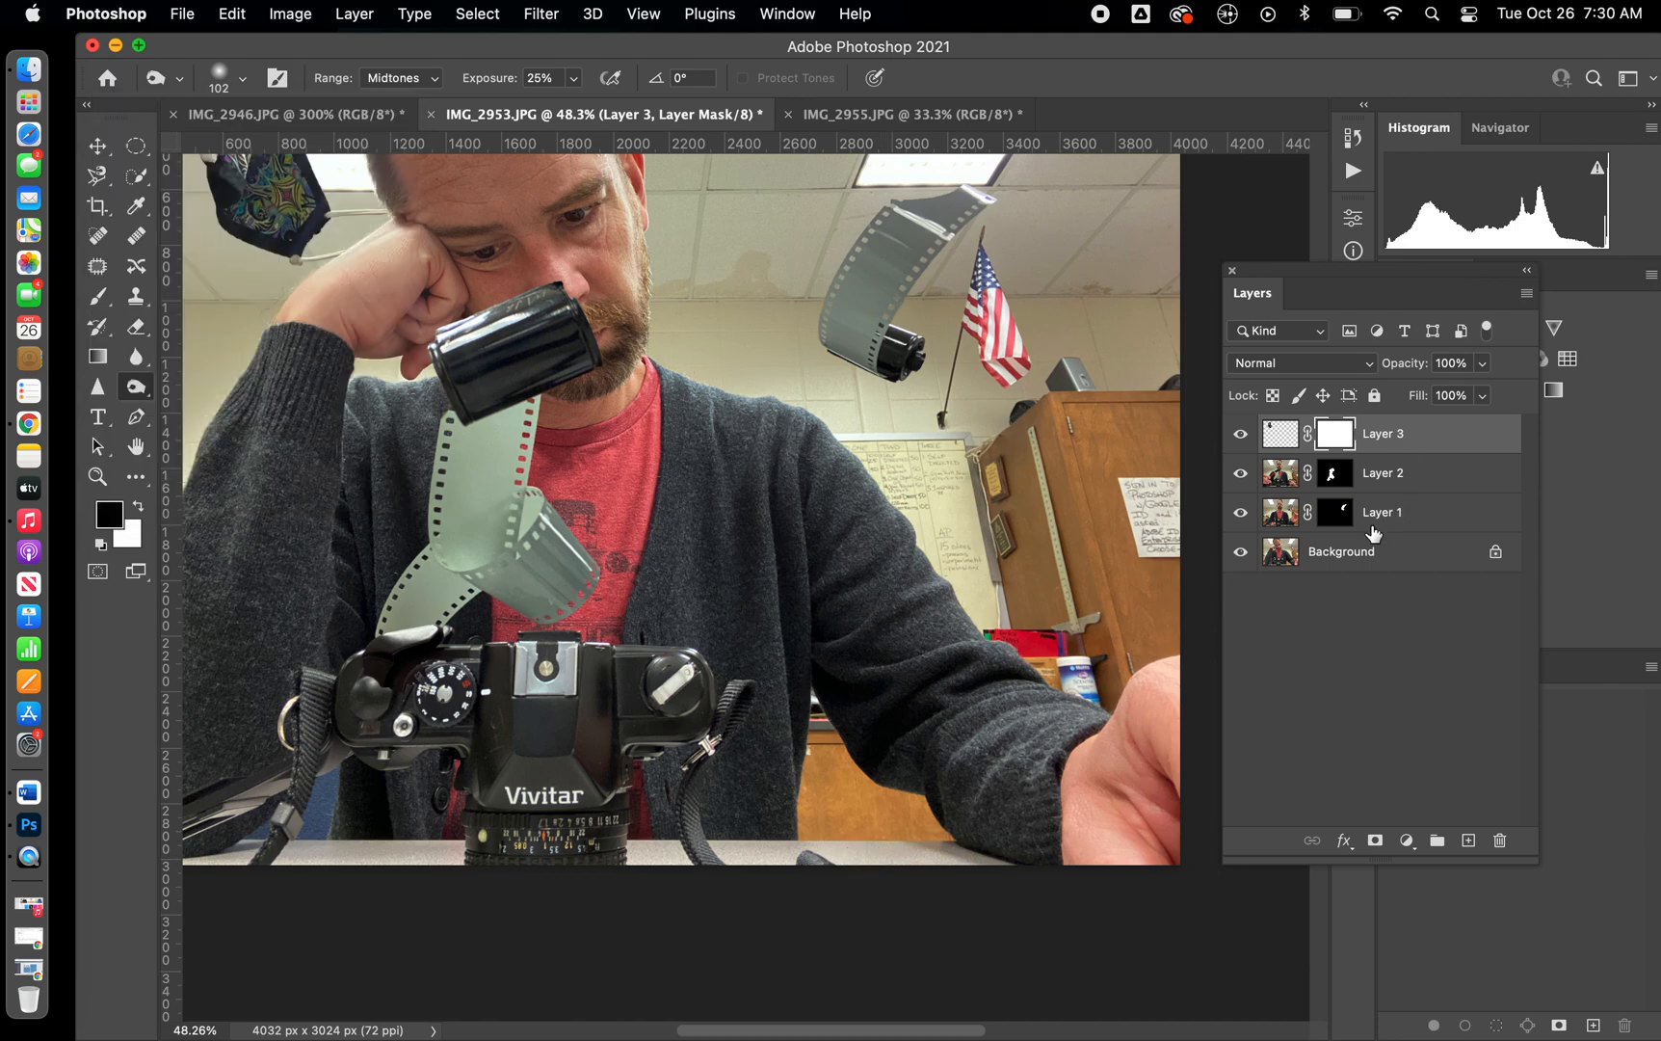
{"action": "left_click", "coordinate": [1355, 550]}
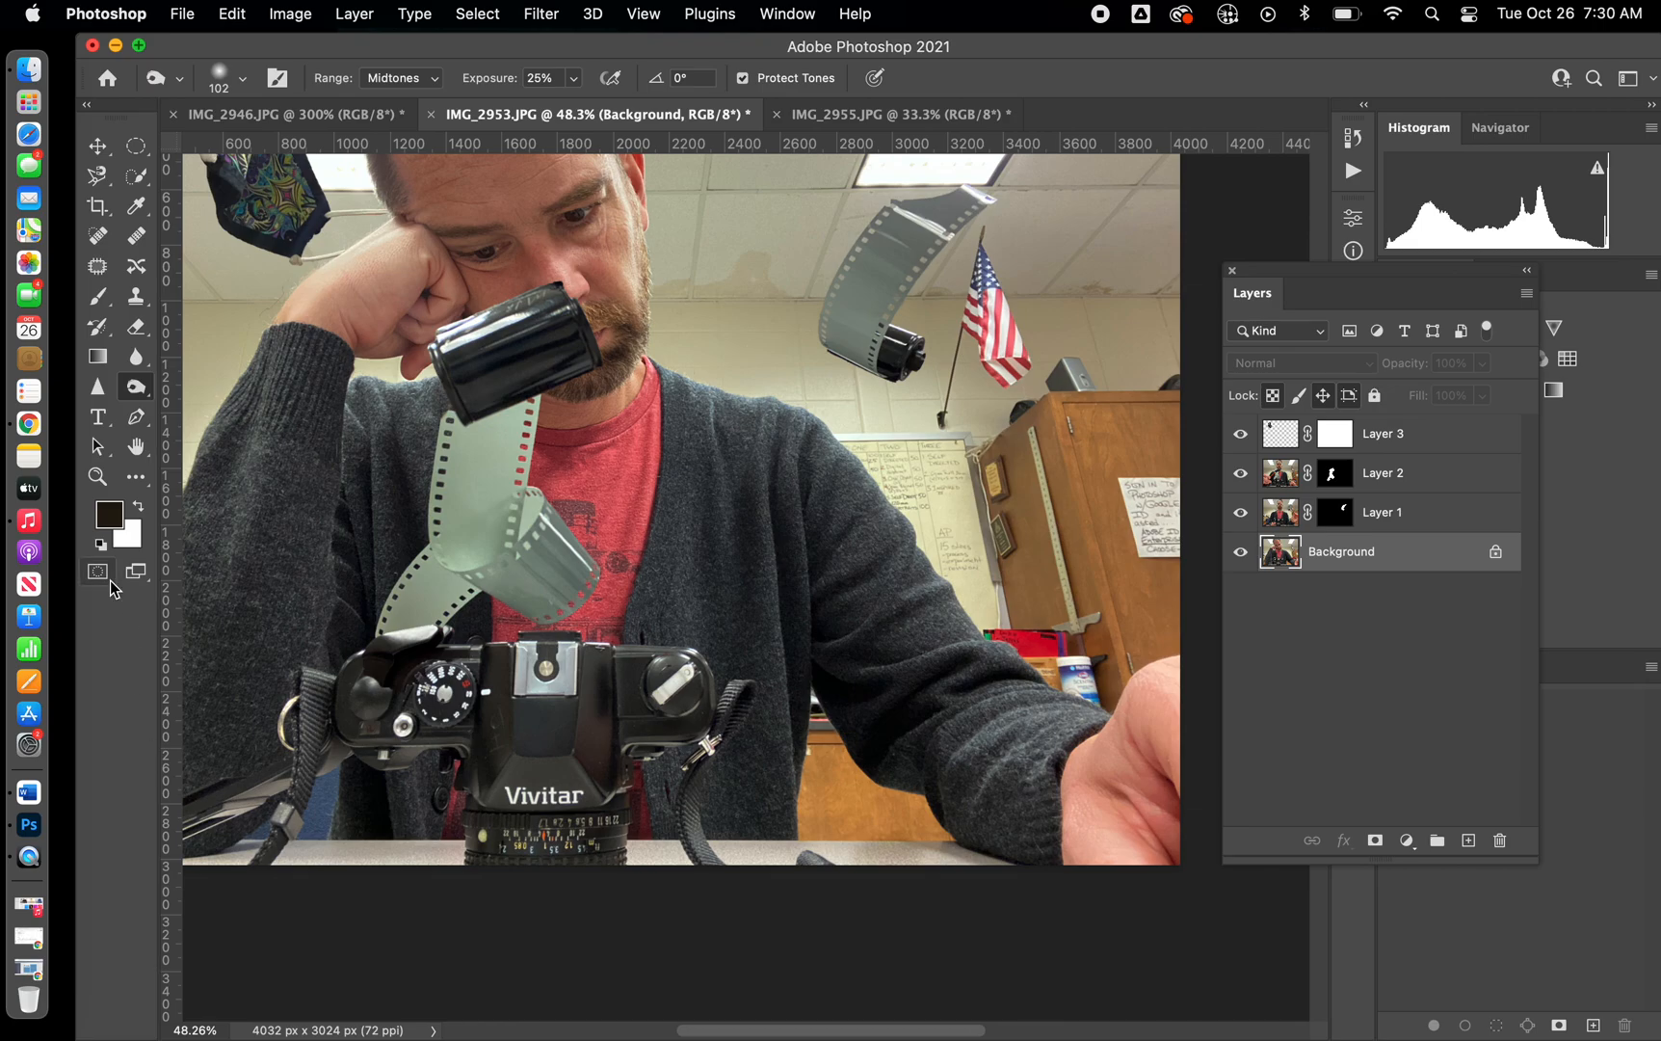
{"action": "left_click", "coordinate": [98, 476]}
{"action": "left_click", "coordinate": [878, 829]}
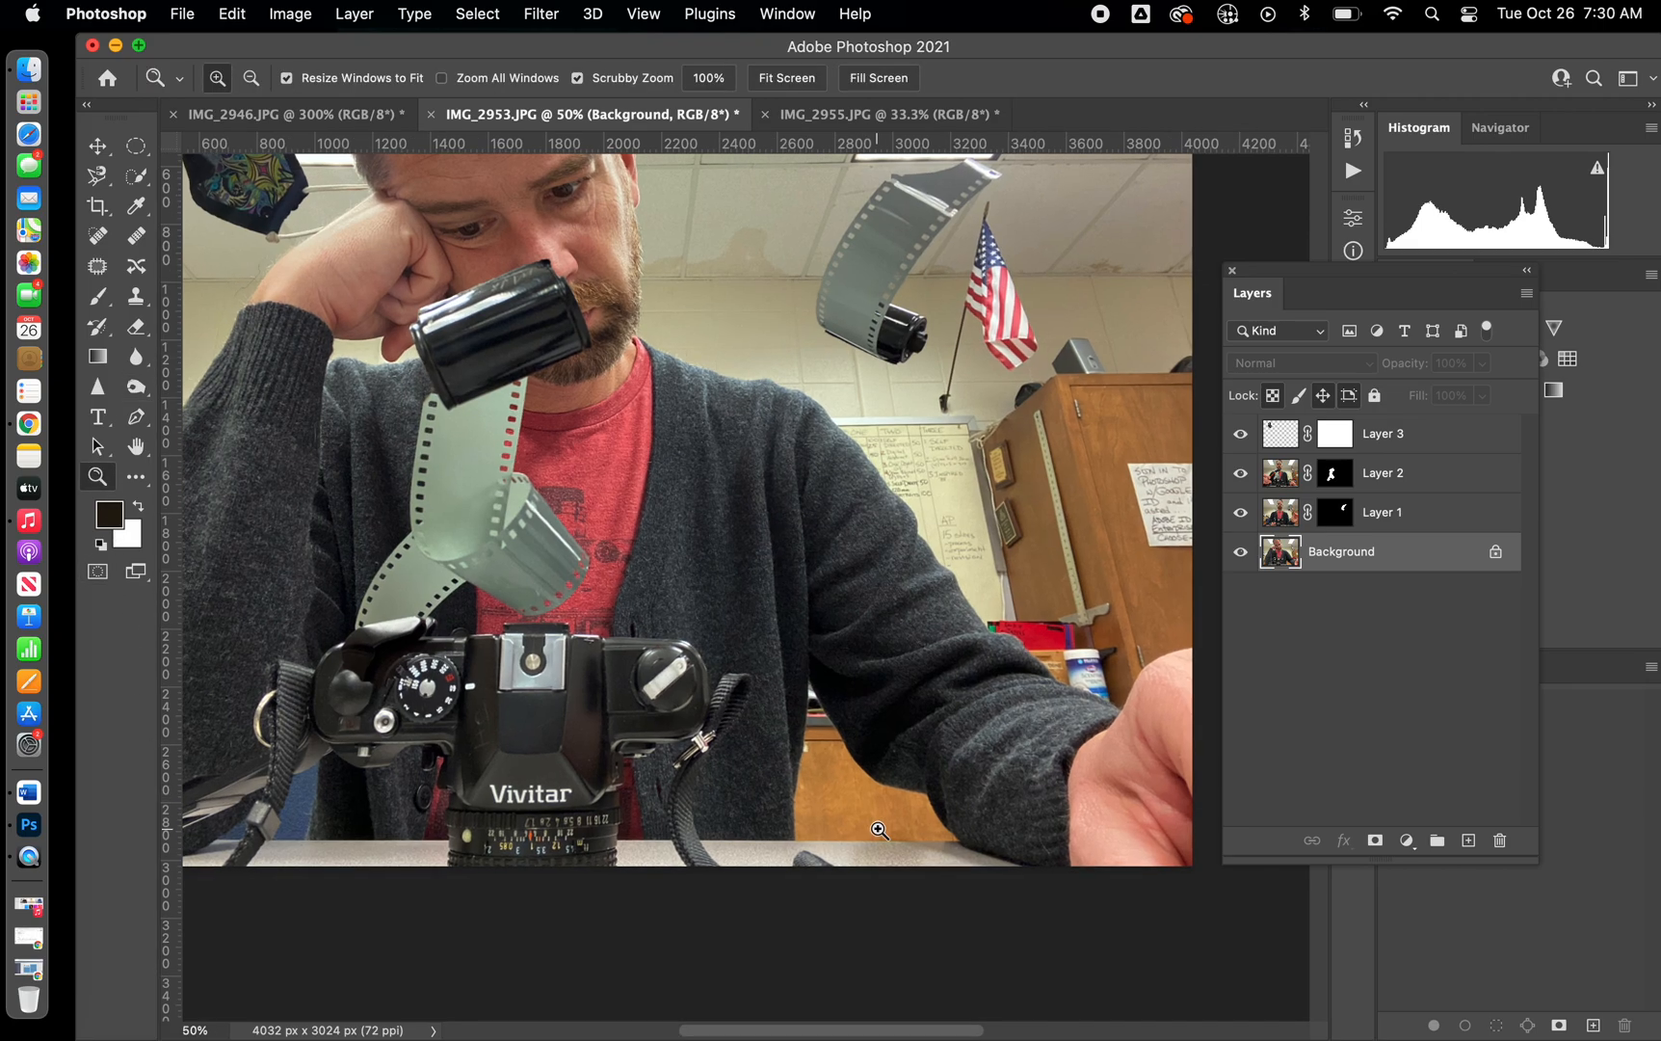
{"action": "left_click", "coordinate": [878, 829]}
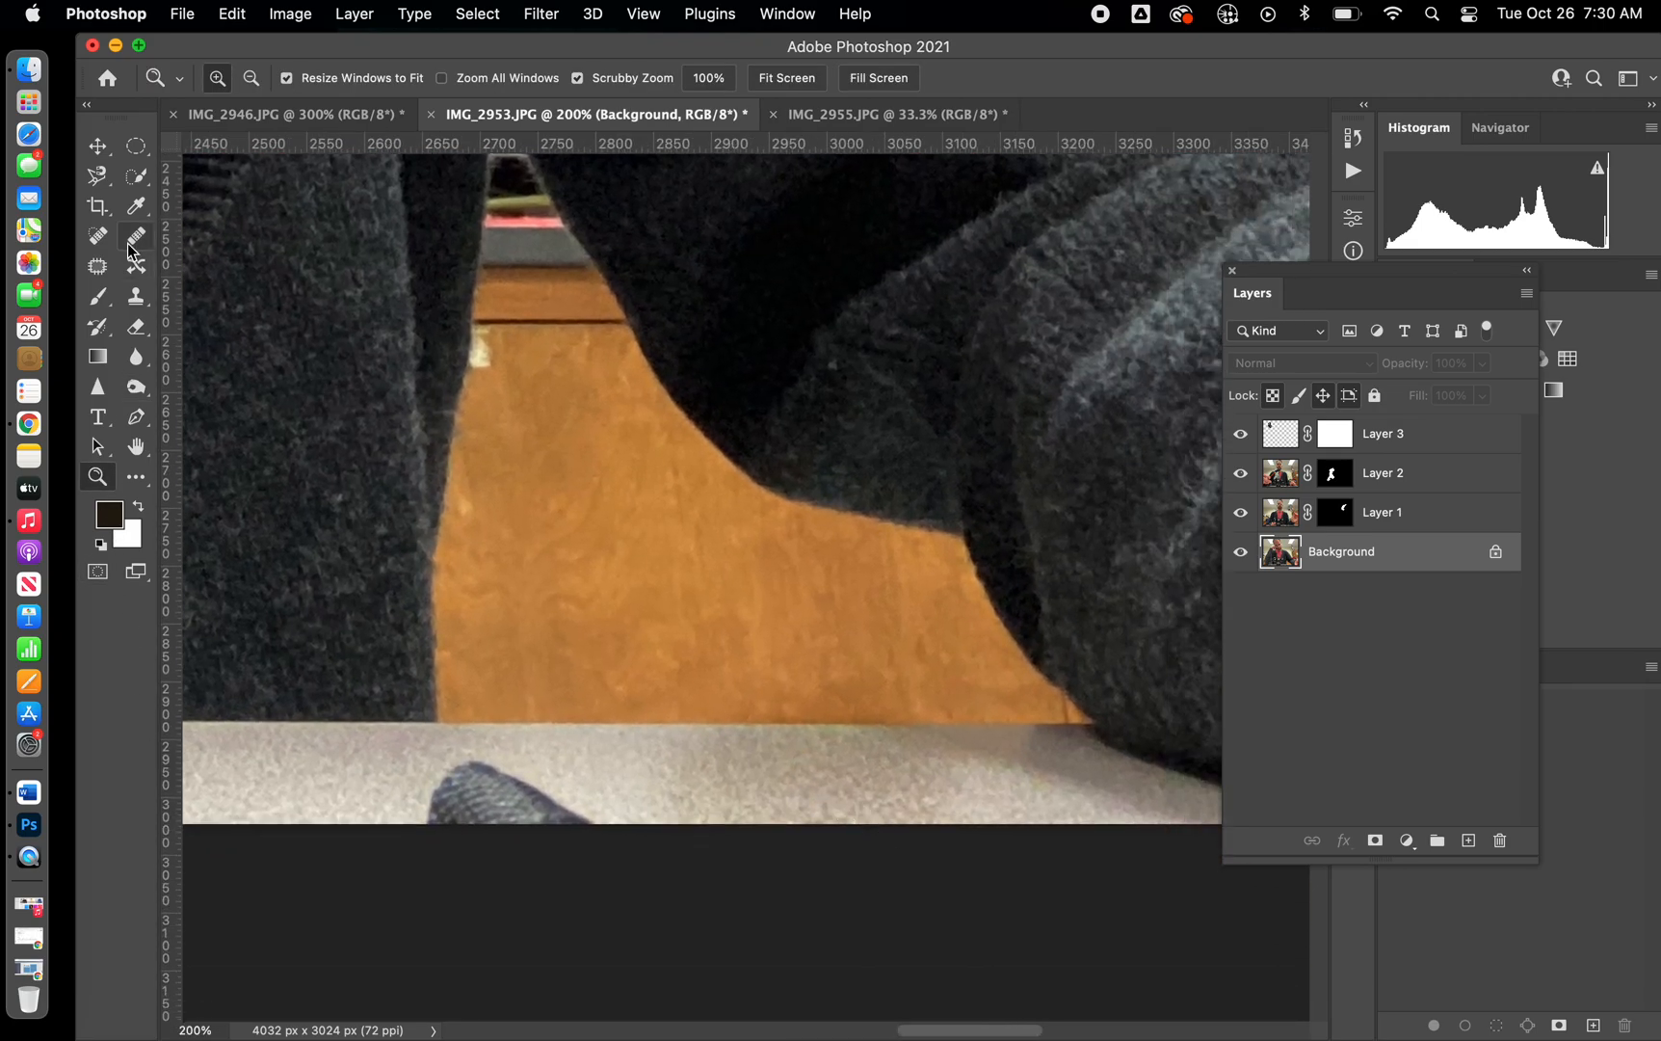
{"action": "left_click", "coordinate": [136, 387]}
{"action": "mouse_move", "coordinate": [824, 771]}
{"action": "left_mouse_down"}
{"action": "mouse_move", "coordinate": [723, 761]}
{"action": "mouse_move", "coordinate": [773, 793]}
{"action": "mouse_move", "coordinate": [676, 787]}
{"action": "mouse_move", "coordinate": [1001, 797]}
{"action": "mouse_move", "coordinate": [921, 768]}
{"action": "mouse_move", "coordinate": [706, 772]}
{"action": "mouse_move", "coordinate": [812, 798]}
{"action": "mouse_move", "coordinate": [754, 808]}
{"action": "mouse_move", "coordinate": [1012, 782]}
{"action": "left_mouse_up"}
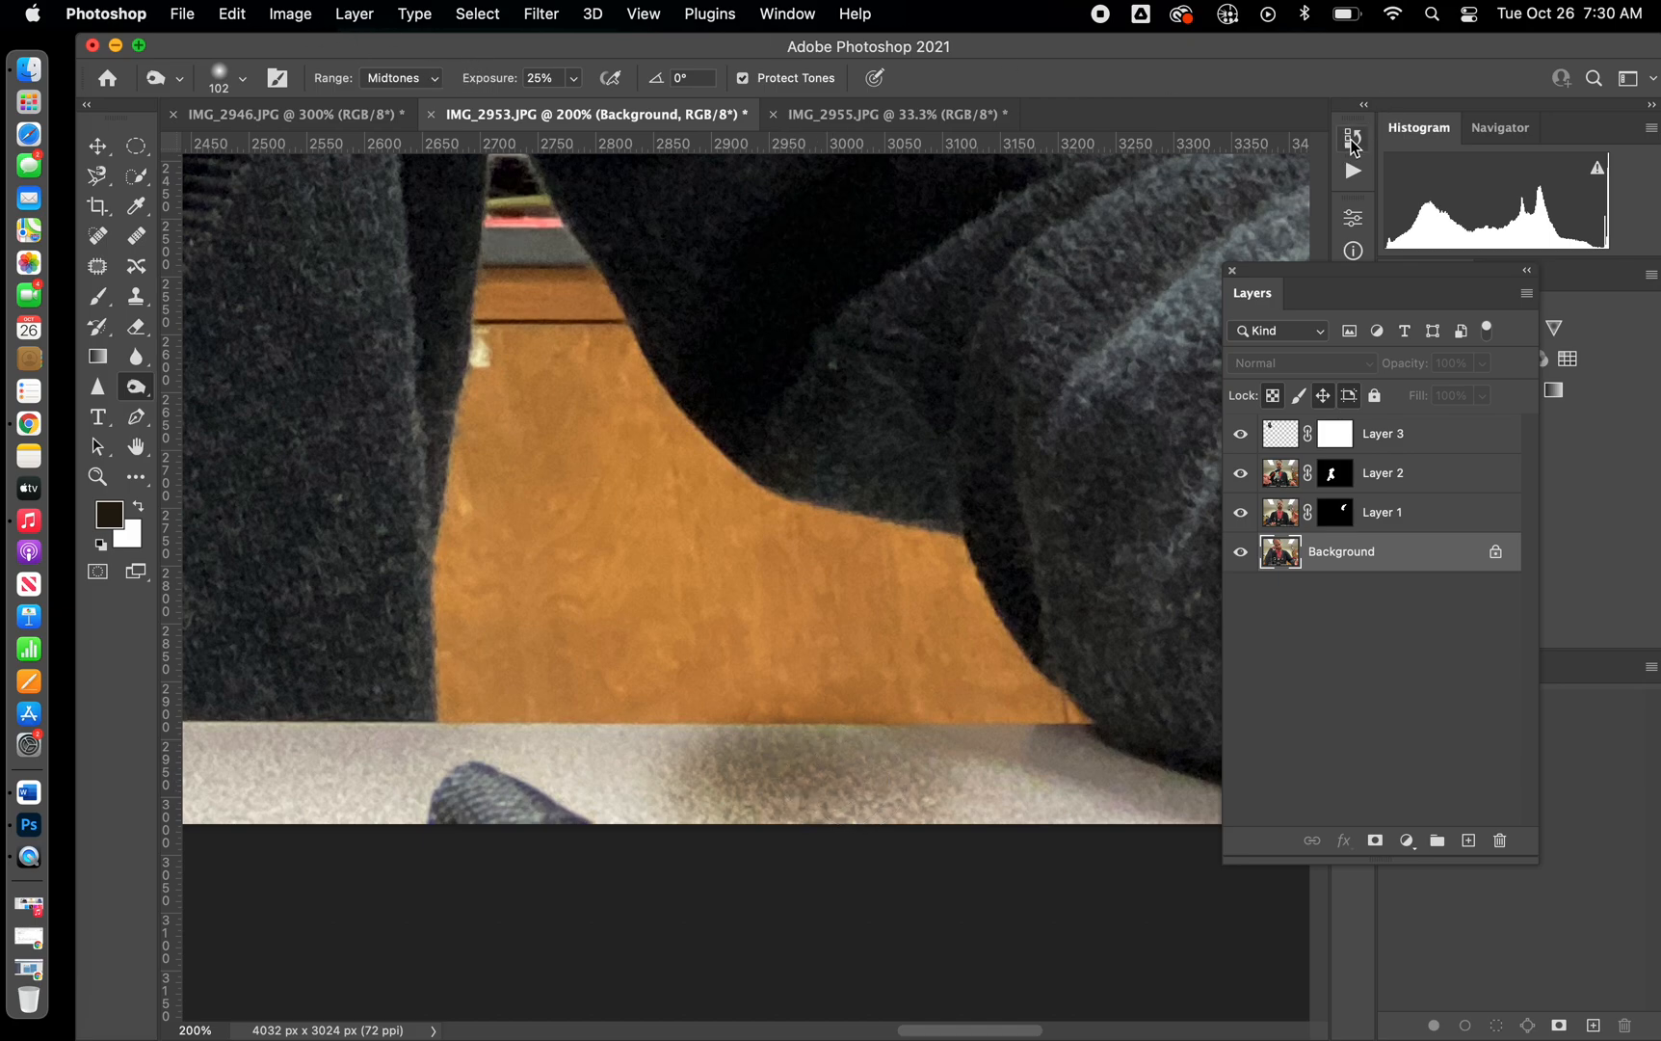
- Dock the floating Layers panel and revert the image history to the last brush stroke before the burning
{"action": "left_click_drag", "start_coordinate": [1326, 278], "coordinate": [1402, 285]}
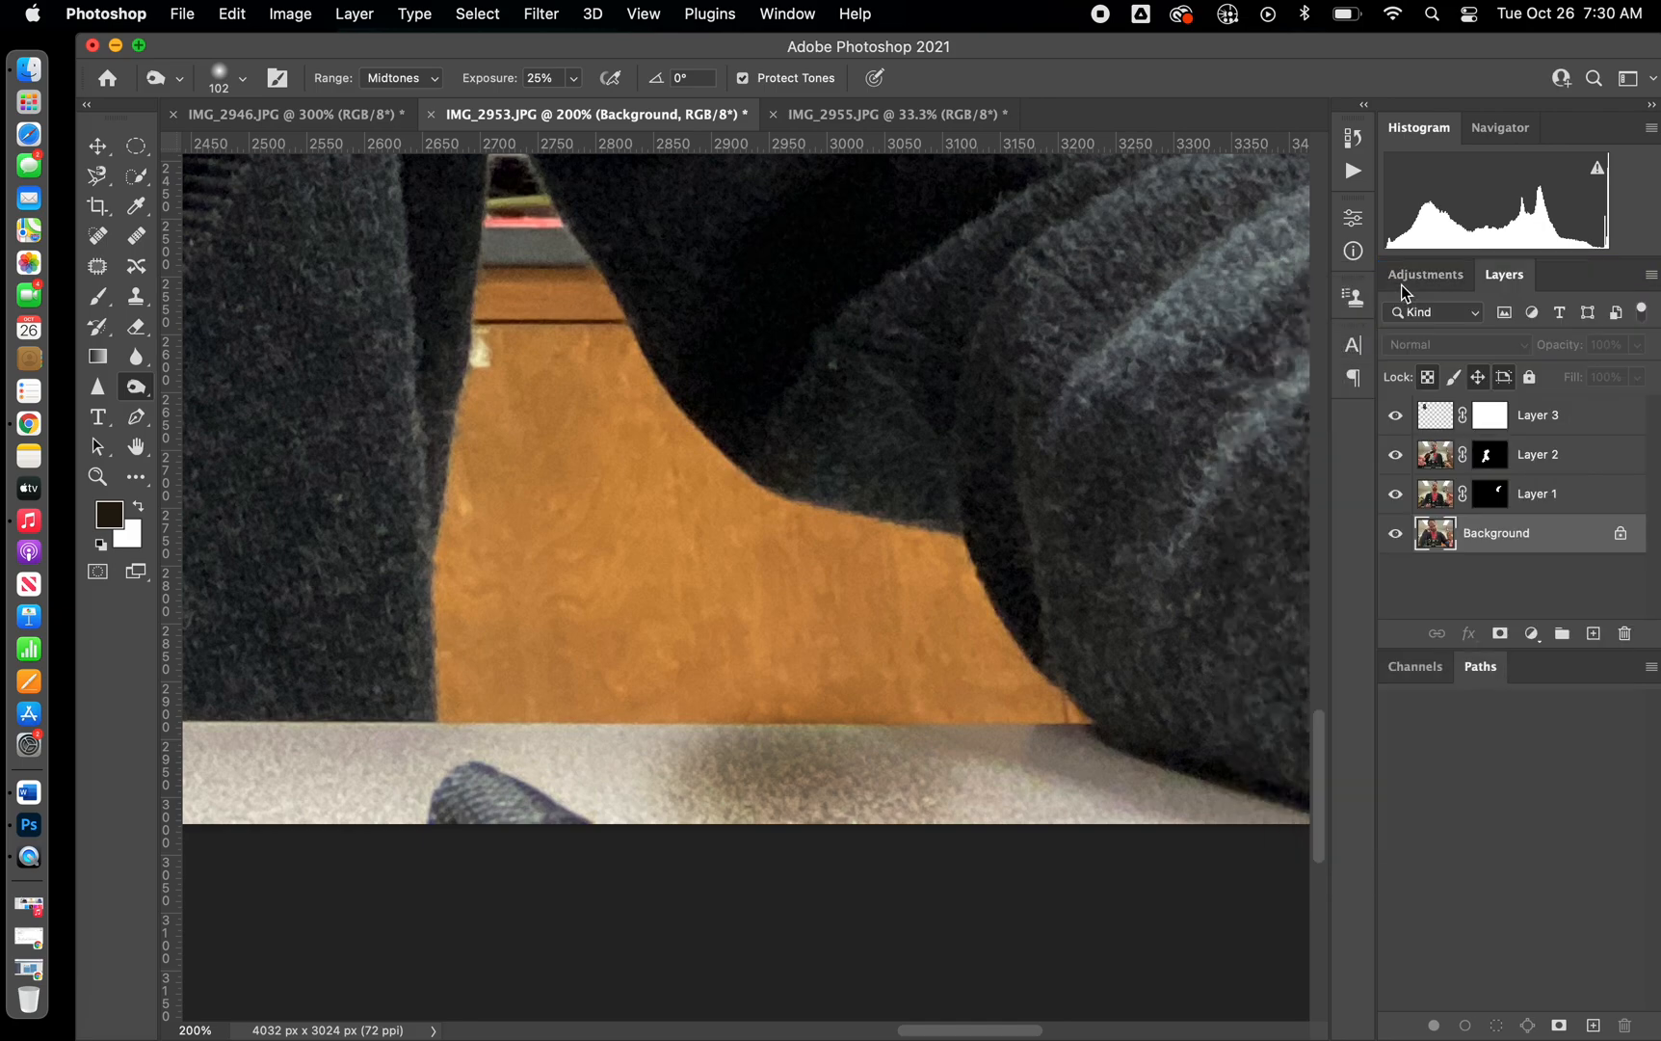
{"action": "left_click", "coordinate": [1354, 139]}
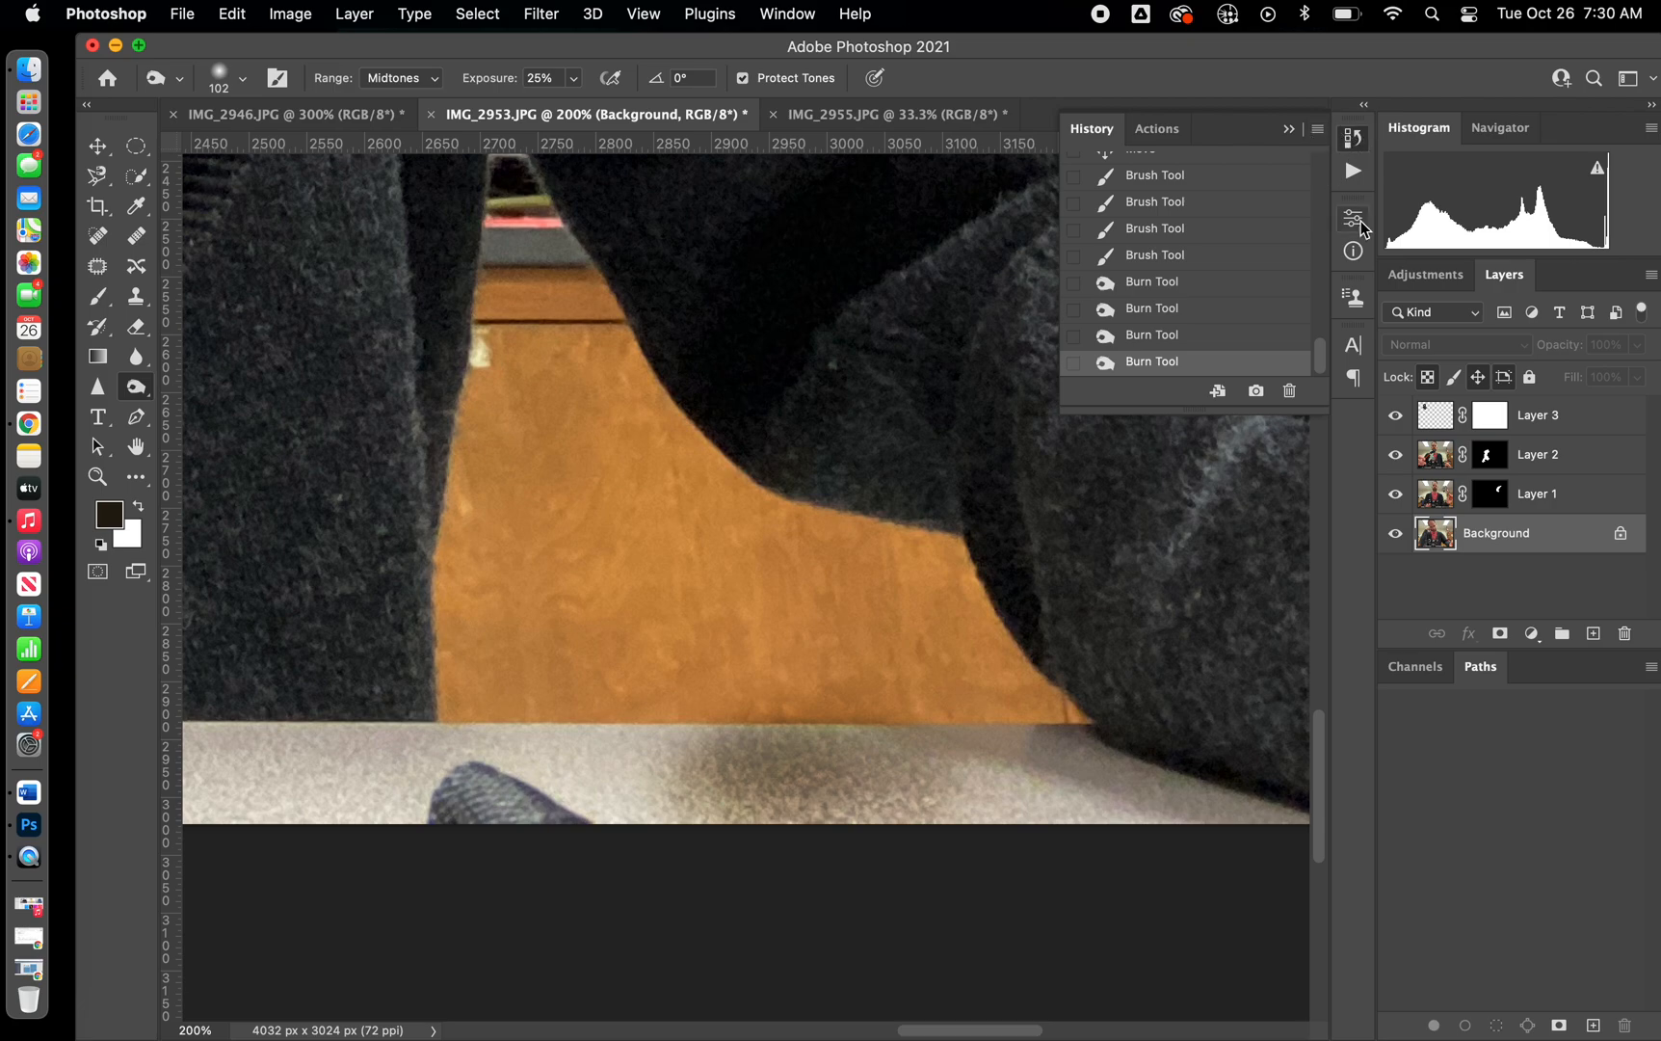
{"action": "left_click_drag", "start_coordinate": [1323, 411], "coordinate": [1318, 631]}
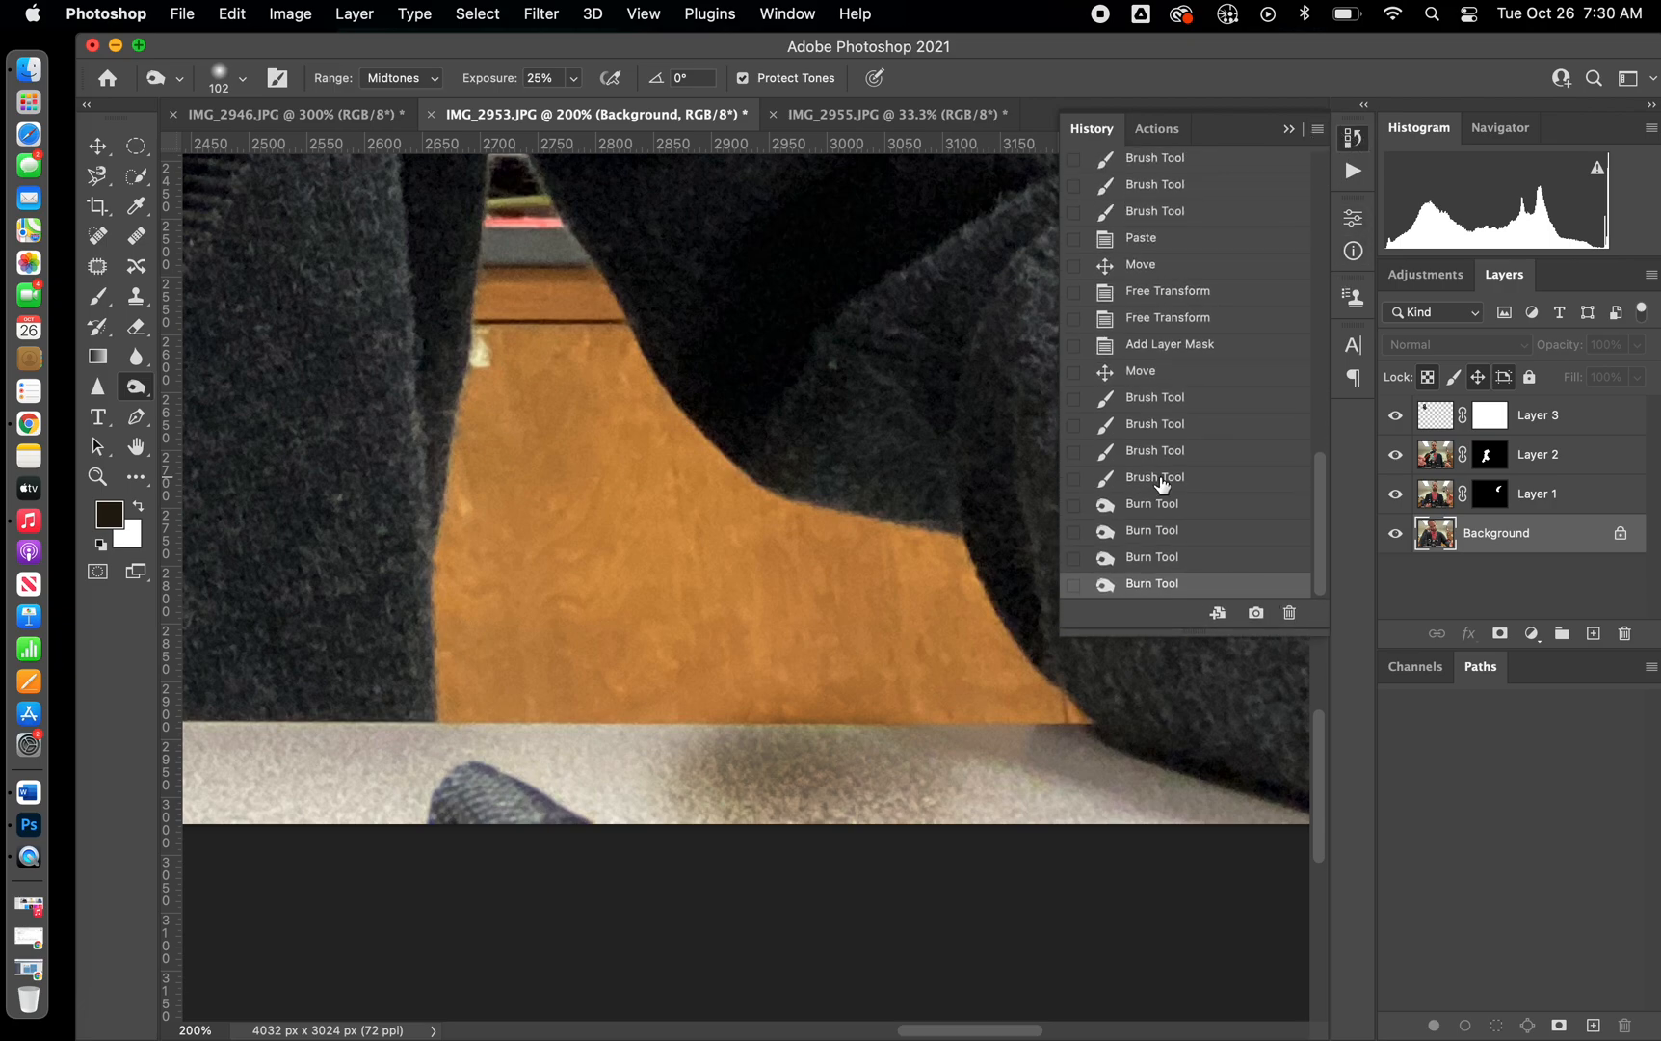
{"action": "left_click", "coordinate": [1153, 507]}
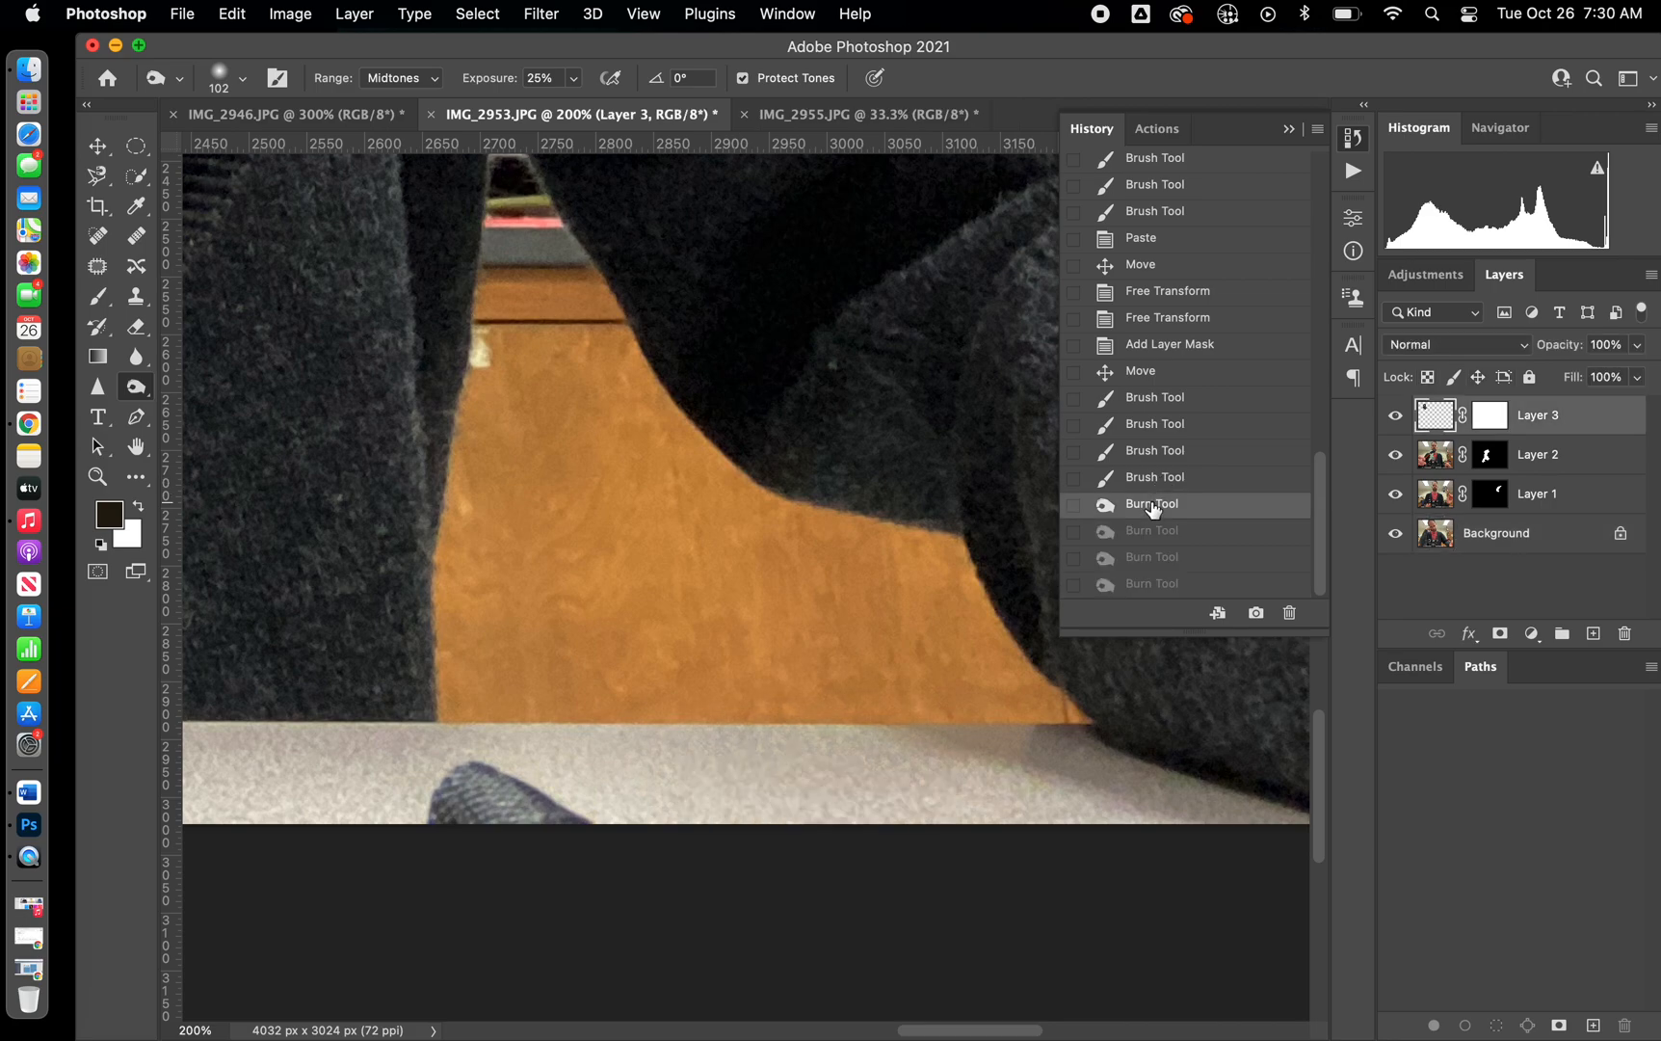
{"action": "left_click", "coordinate": [1140, 482]}
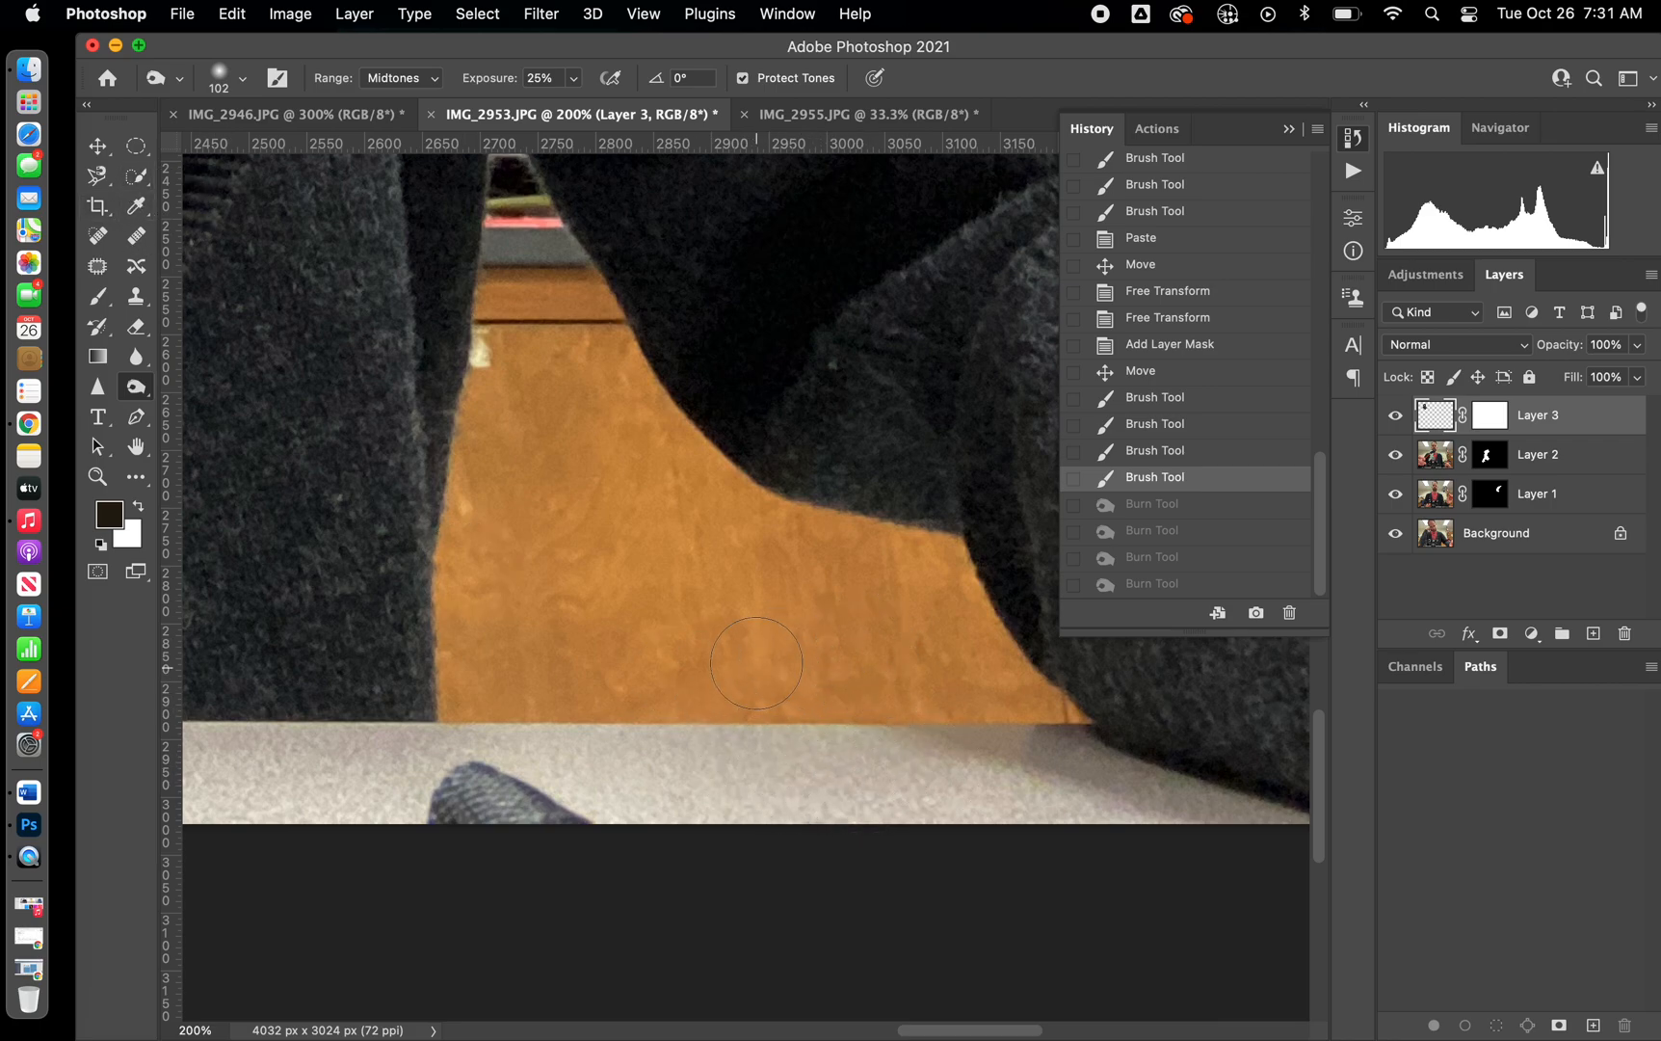
- Select the strip of tabletop between the man's sleeves with the Polygonal Lasso, along the table's back edge down to the canvas edge
{"action": "left_click", "coordinate": [99, 185]}
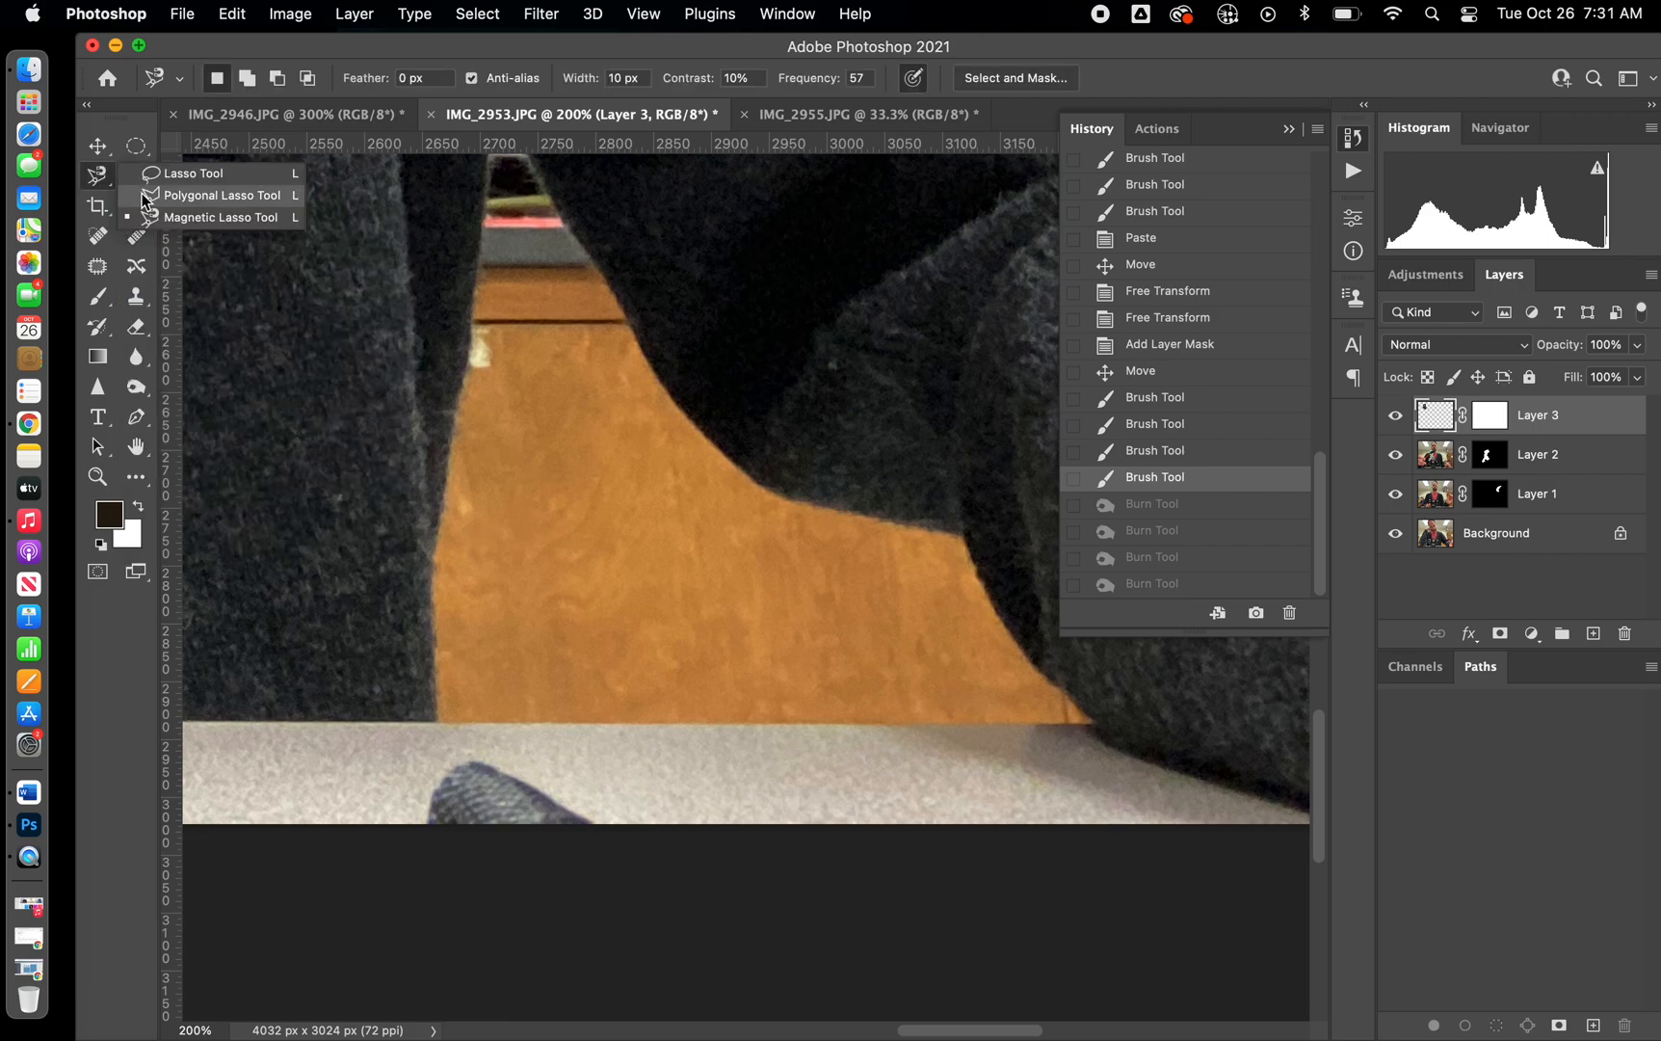
{"action": "left_click", "coordinate": [147, 195]}
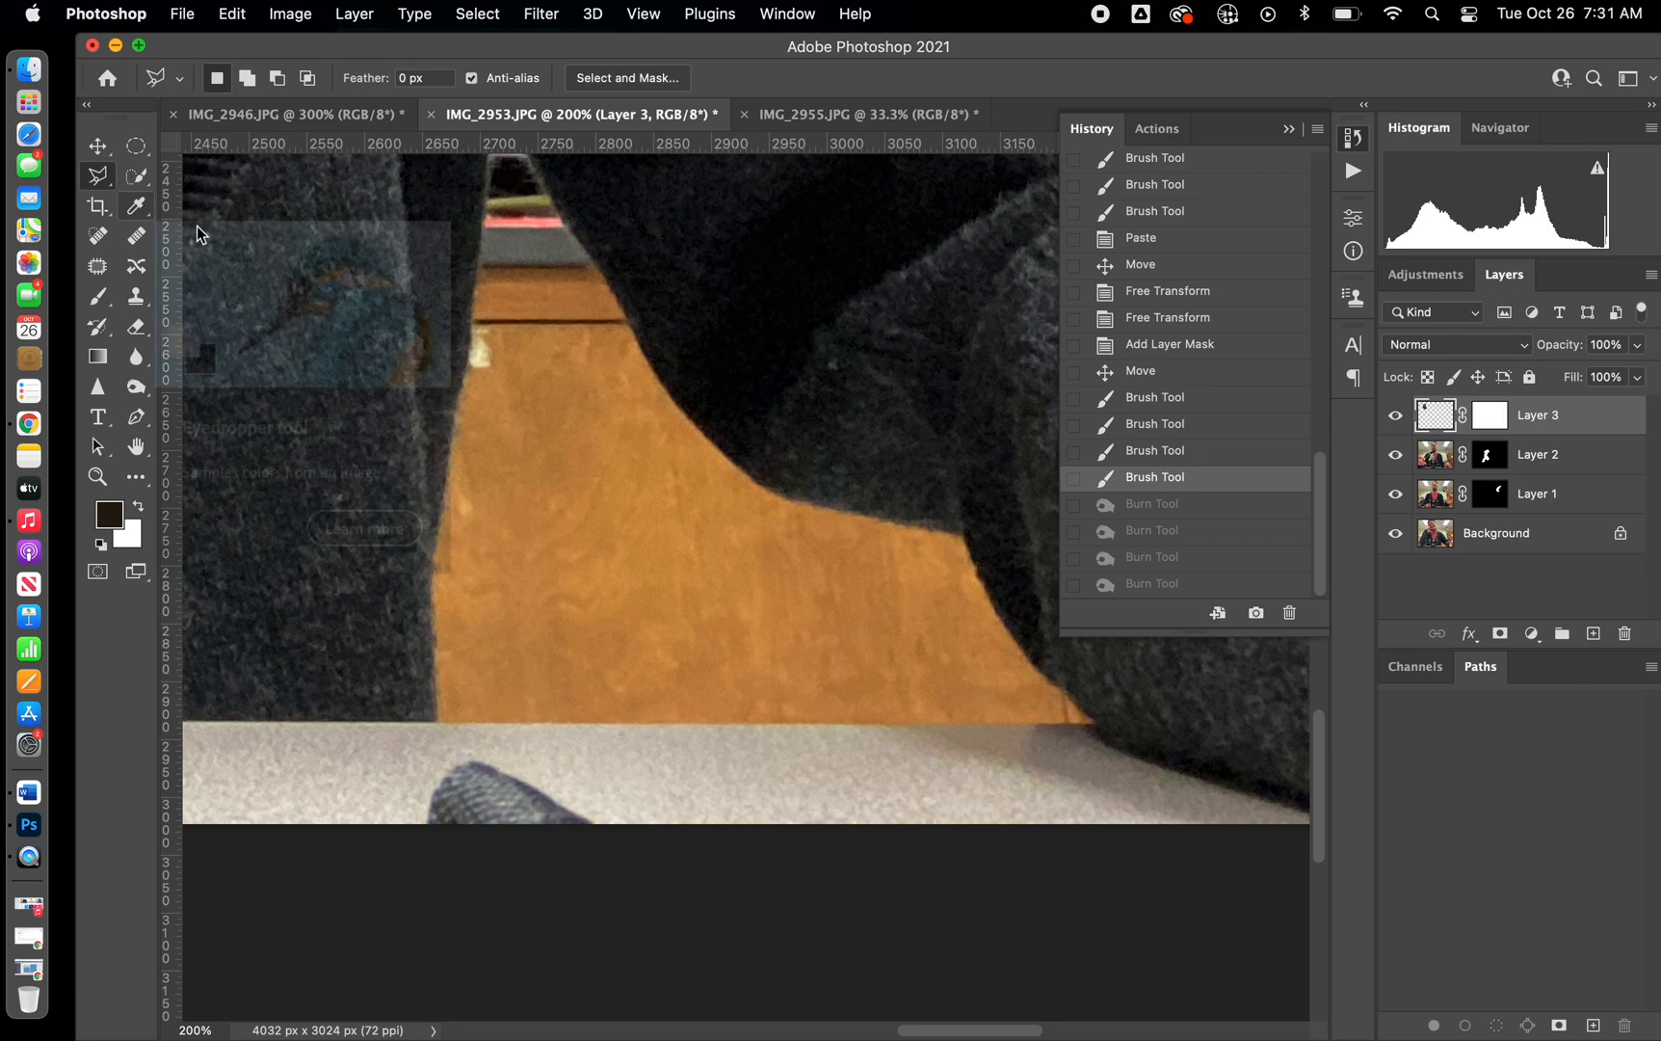
{"action": "left_click", "coordinate": [498, 722]}
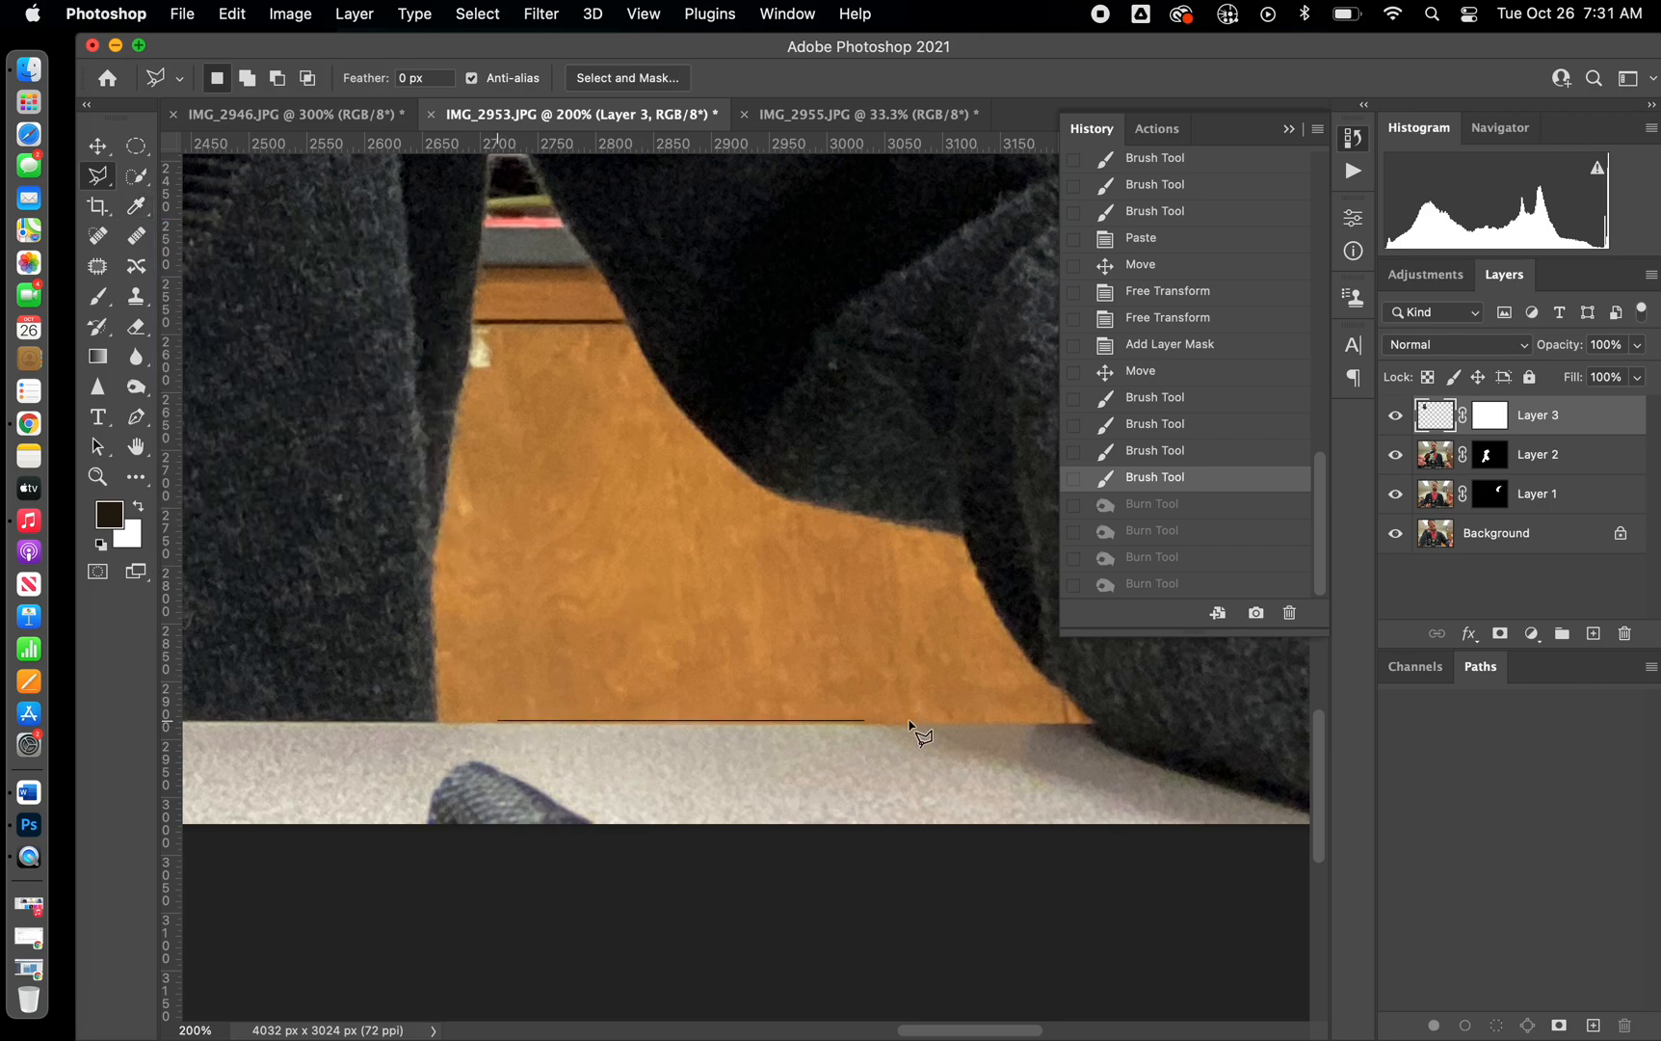
{"action": "left_click", "coordinate": [993, 724]}
{"action": "left_click", "coordinate": [1163, 835]}
{"action": "left_click", "coordinate": [568, 869]}
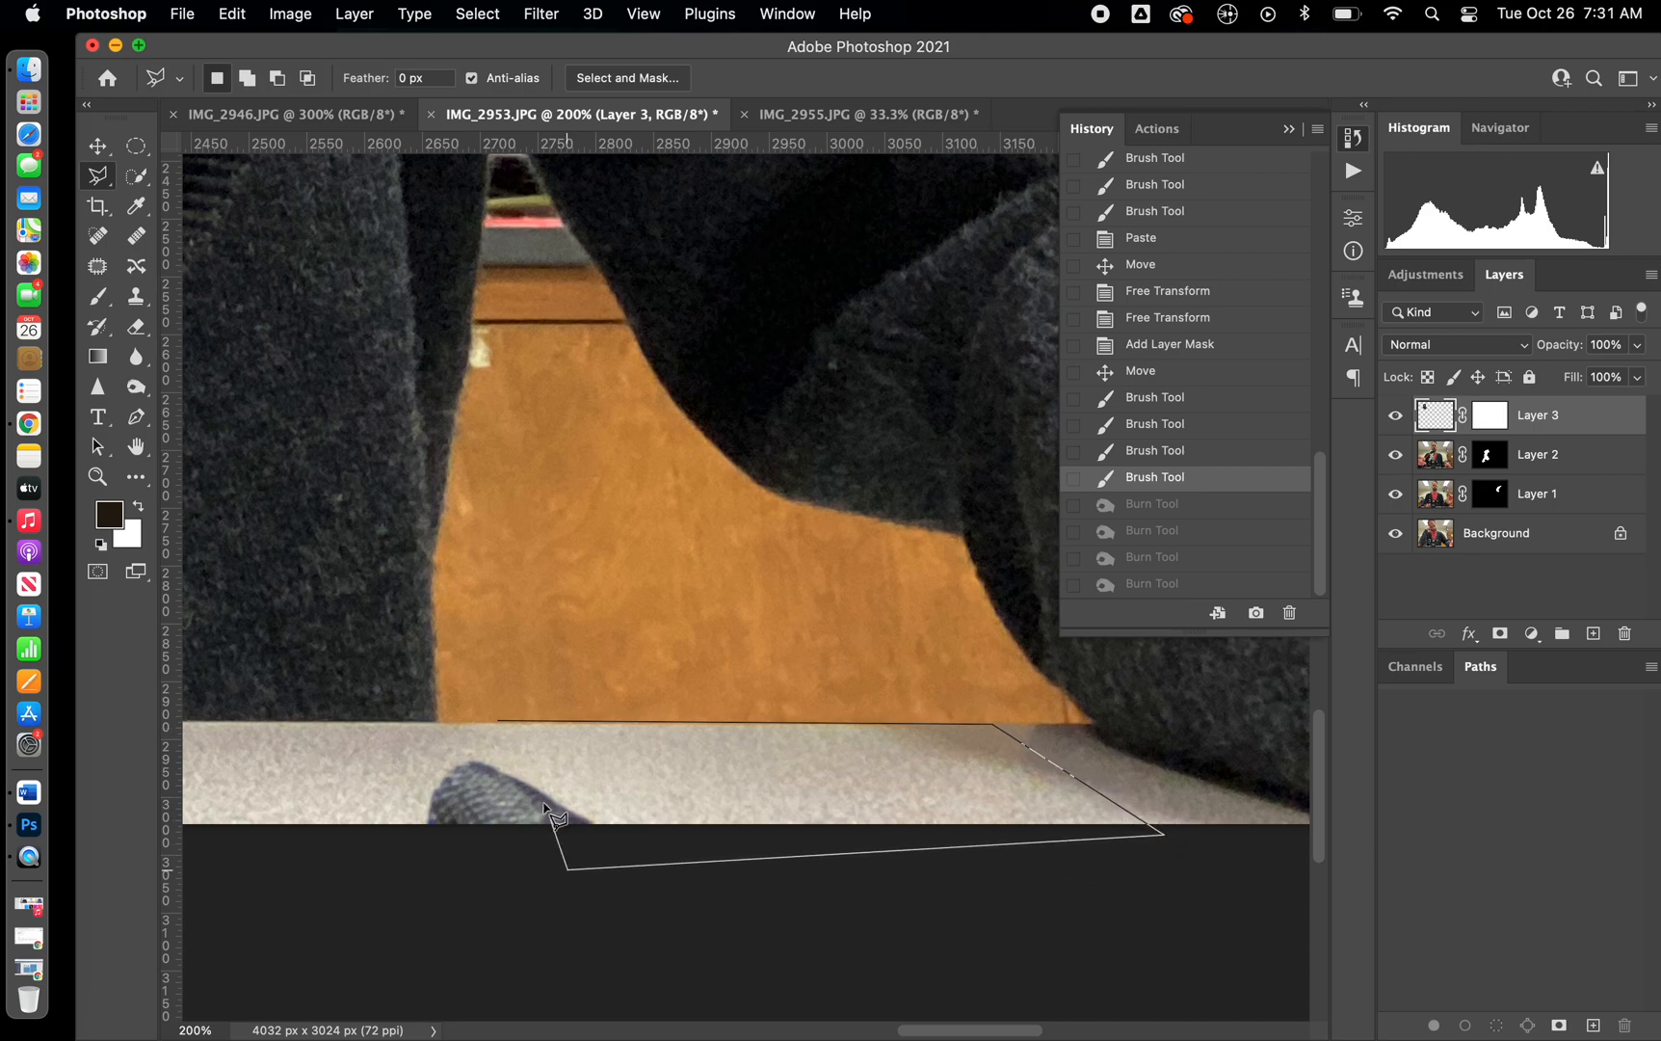
{"action": "left_click", "coordinate": [498, 725]}
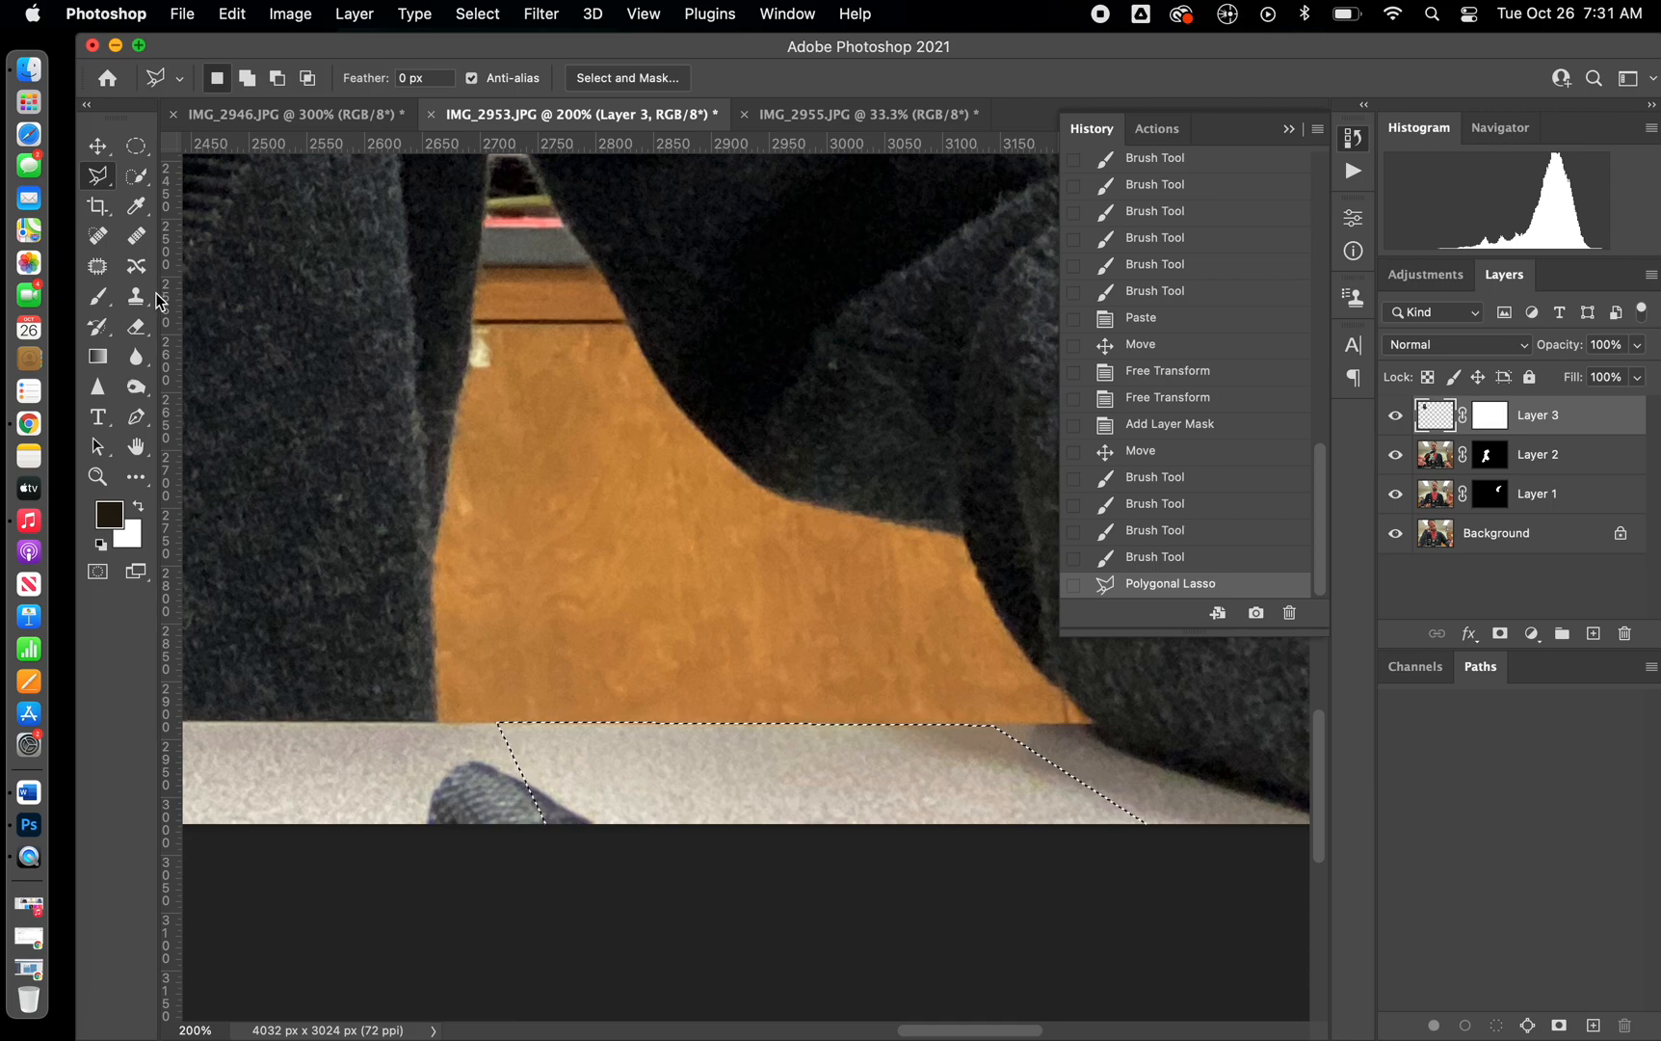
- Try to darken the selected tabletop with the Burn tool on the Background layer, and revert the history to the first burn stroke
{"action": "left_click", "coordinate": [136, 387]}
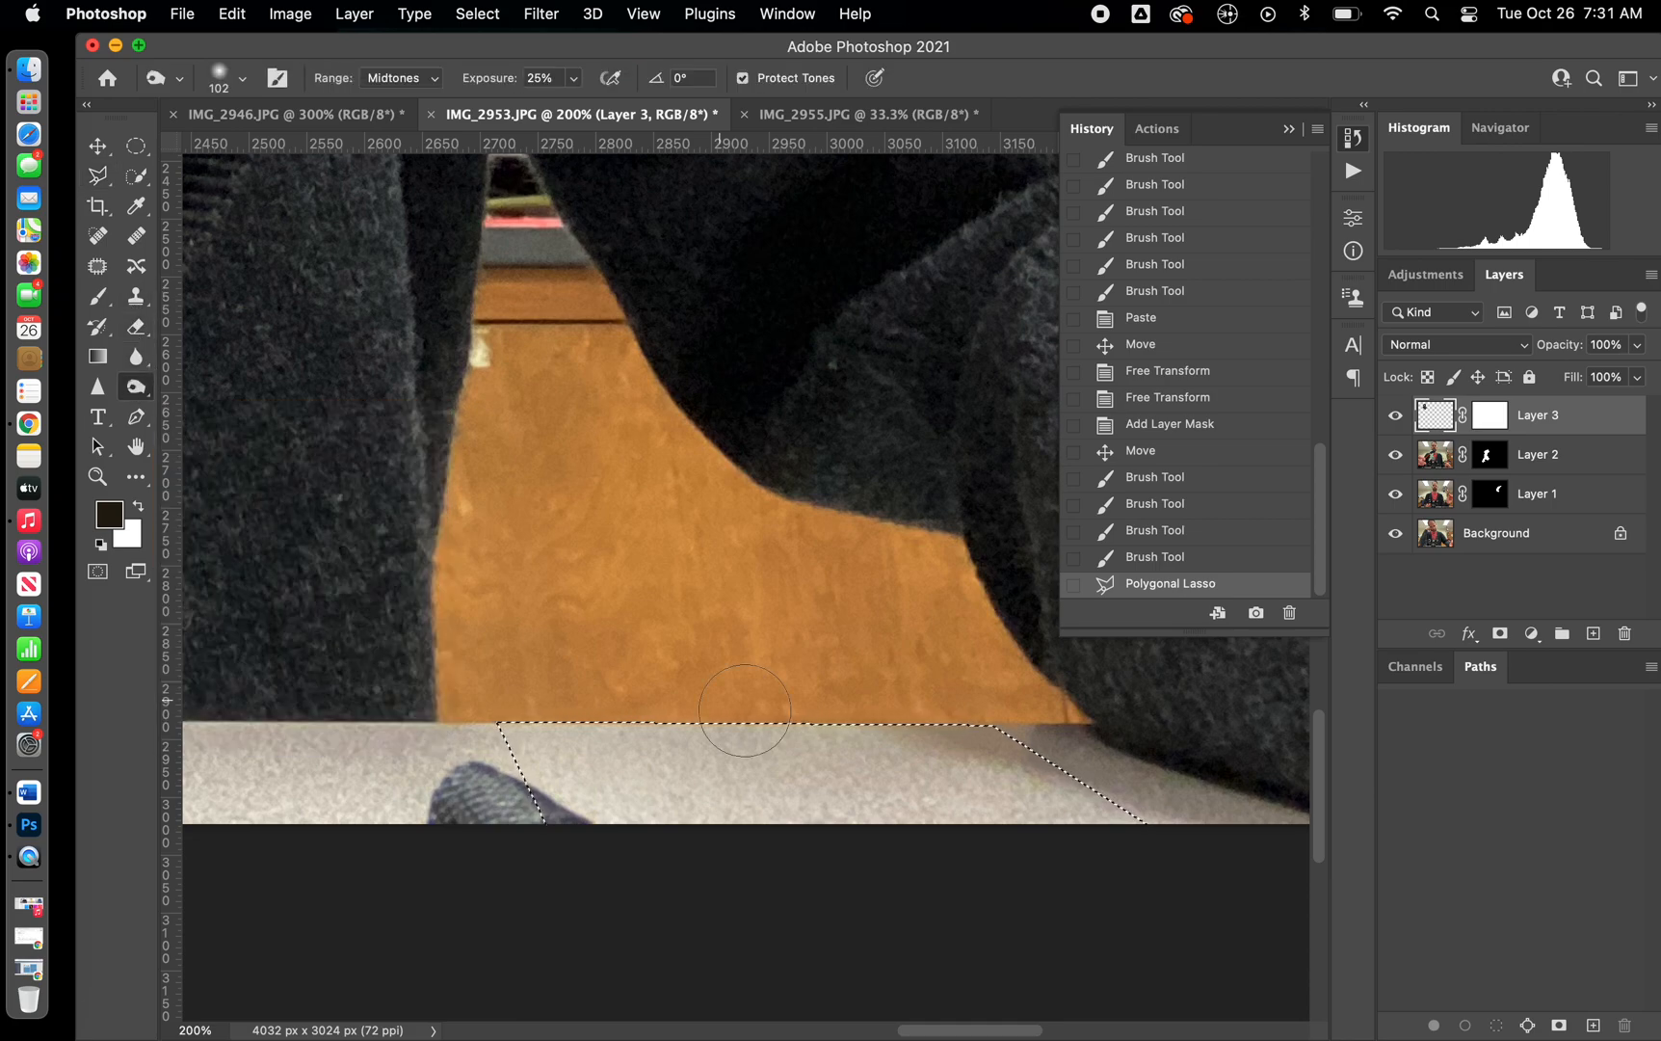
{"action": "mouse_move", "coordinate": [790, 749]}
{"action": "left_mouse_down"}
{"action": "mouse_move", "coordinate": [684, 751]}
{"action": "mouse_move", "coordinate": [776, 759]}
{"action": "left_mouse_up"}
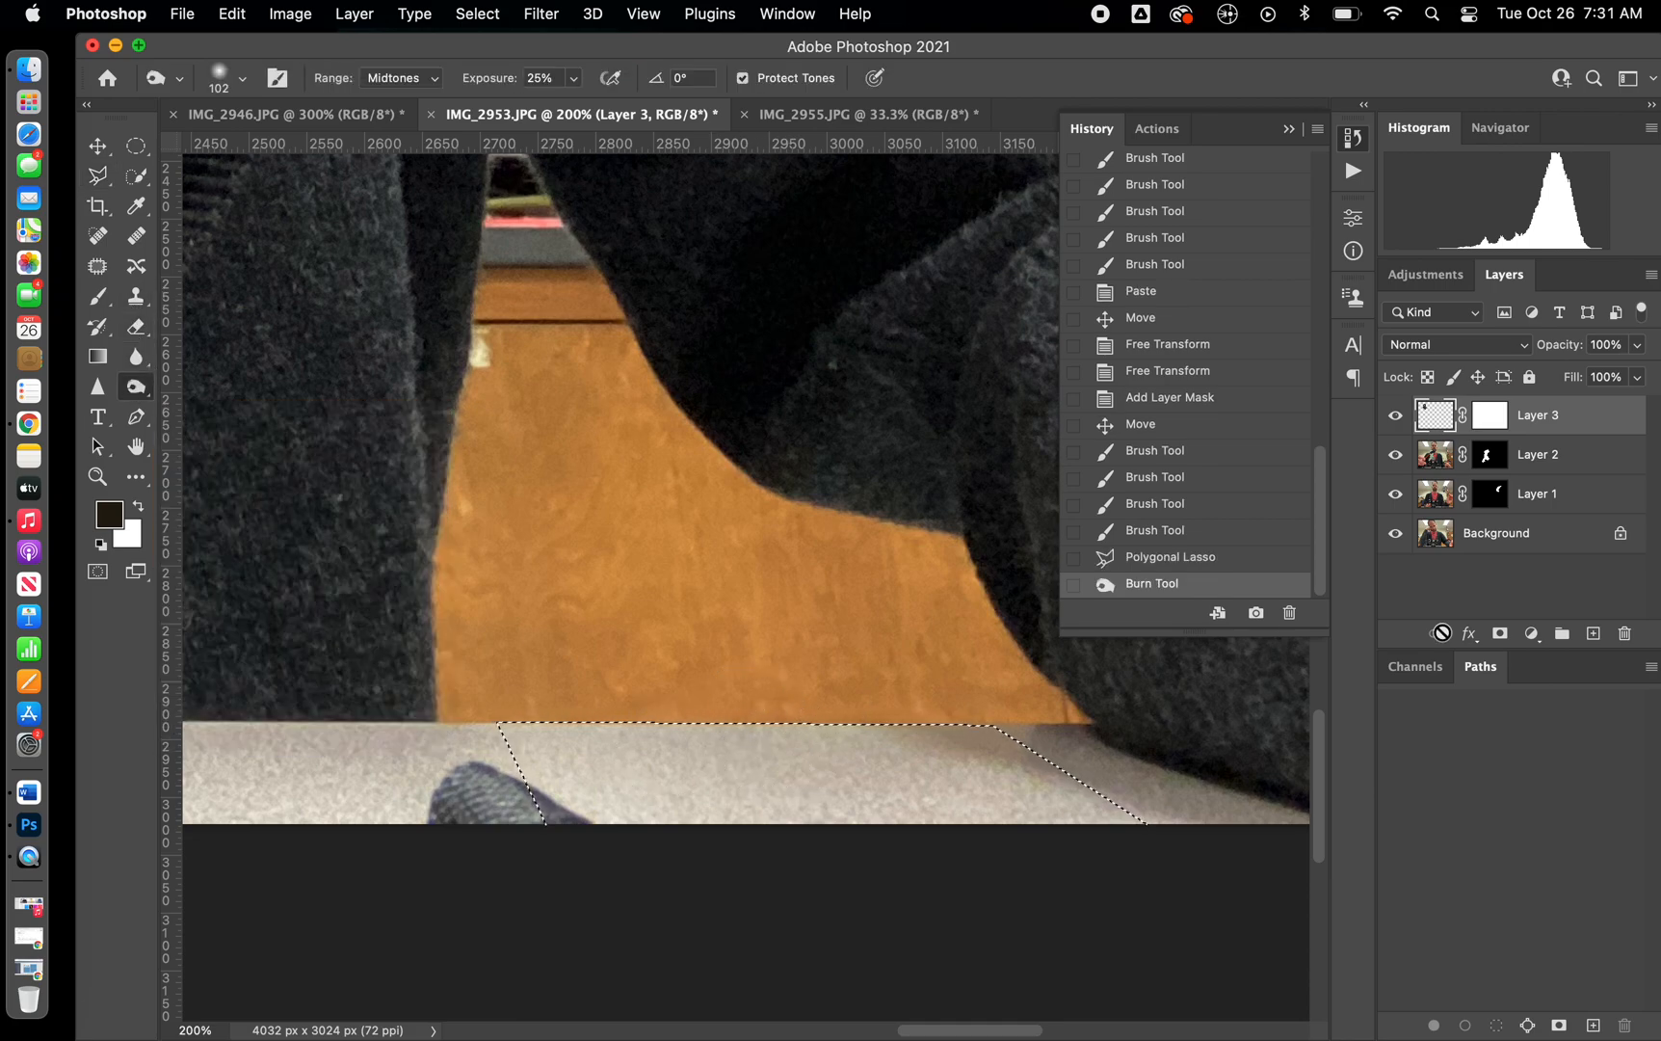
{"action": "left_click", "coordinate": [1501, 540]}
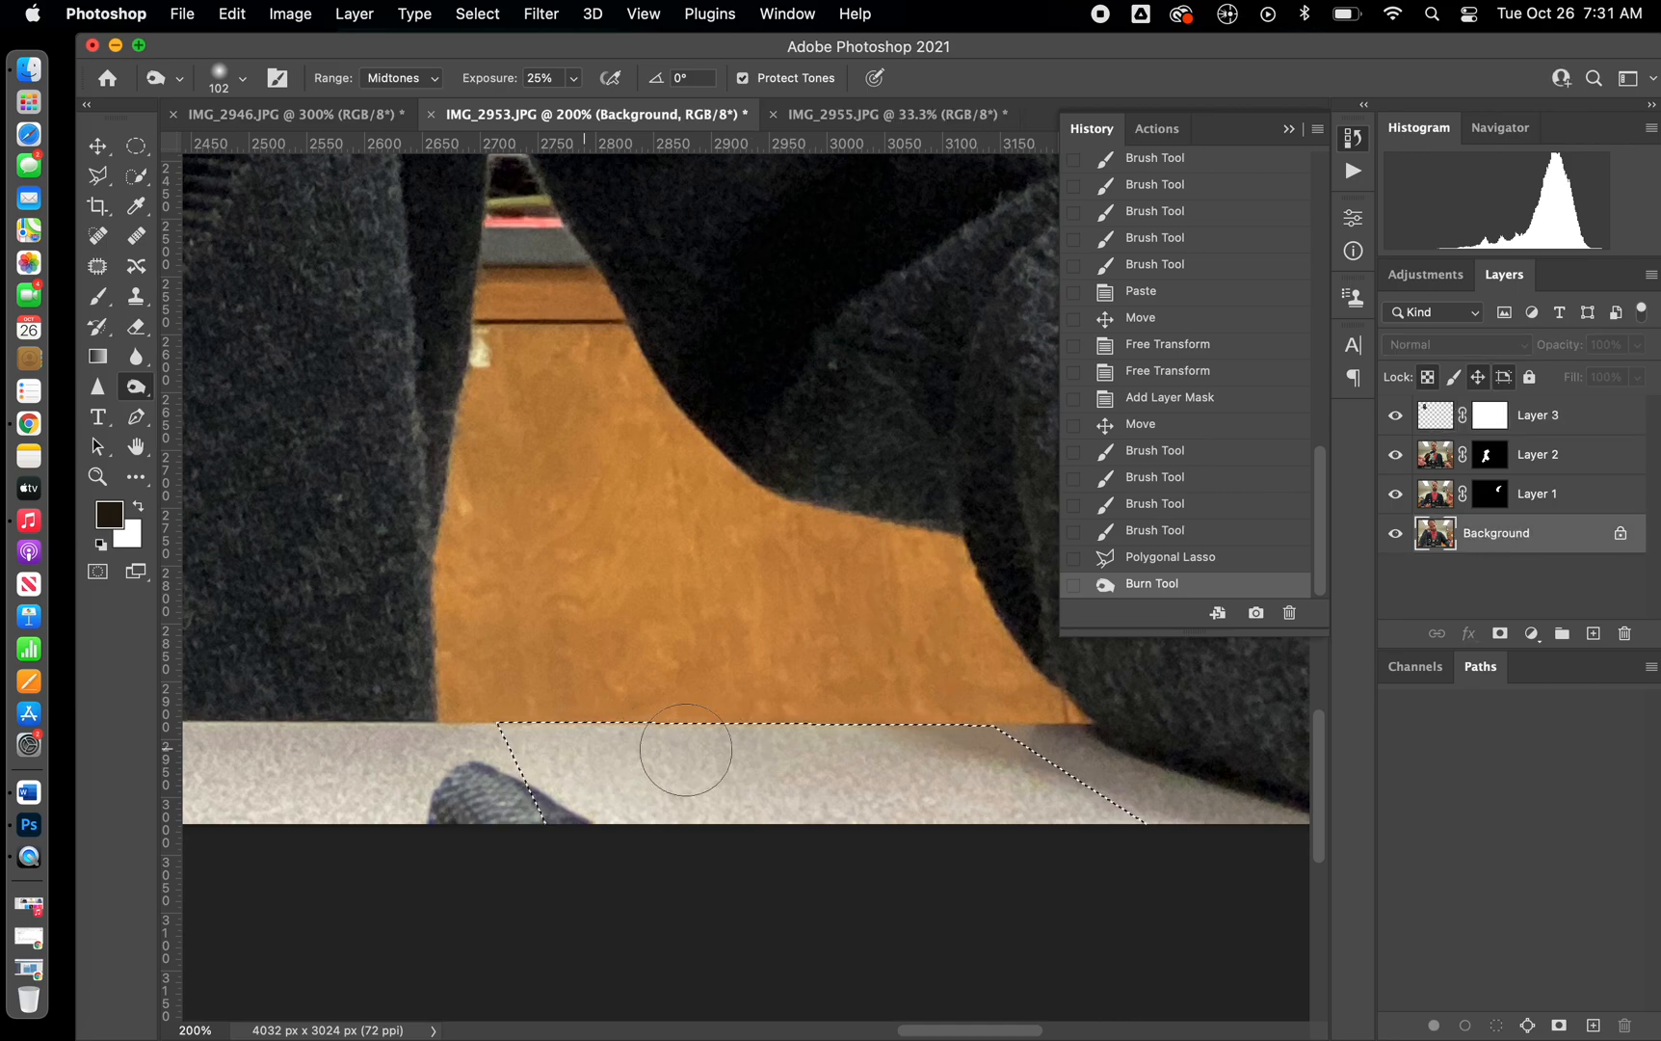
{"action": "mouse_move", "coordinate": [757, 742]}
{"action": "left_mouse_down"}
{"action": "mouse_move", "coordinate": [771, 775]}
{"action": "mouse_move", "coordinate": [717, 814]}
{"action": "mouse_move", "coordinate": [802, 792]}
{"action": "left_mouse_up"}
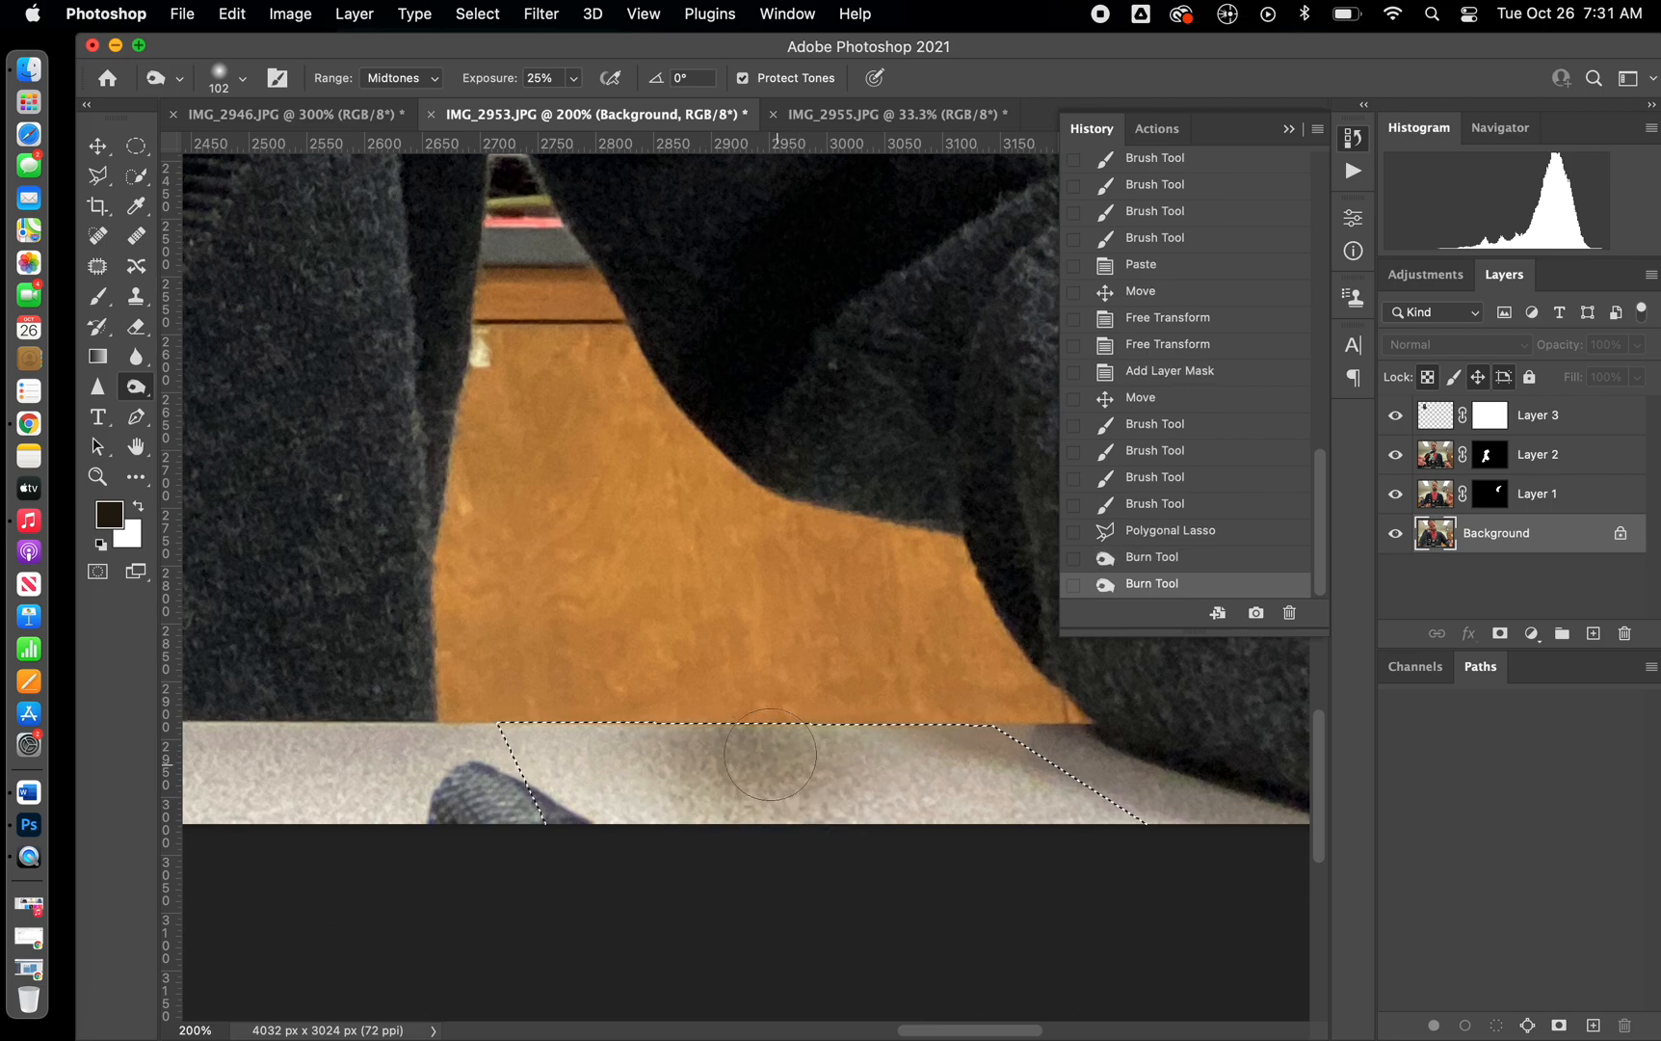
{"action": "mouse_move", "coordinate": [635, 751]}
{"action": "left_mouse_down"}
{"action": "mouse_move", "coordinate": [733, 791]}
{"action": "mouse_move", "coordinate": [847, 808]}
{"action": "mouse_move", "coordinate": [768, 819]}
{"action": "left_mouse_up"}
{"action": "mouse_move", "coordinate": [767, 750]}
{"action": "left_mouse_down"}
{"action": "mouse_move", "coordinate": [779, 810]}
{"action": "mouse_move", "coordinate": [823, 859]}
{"action": "left_mouse_up"}
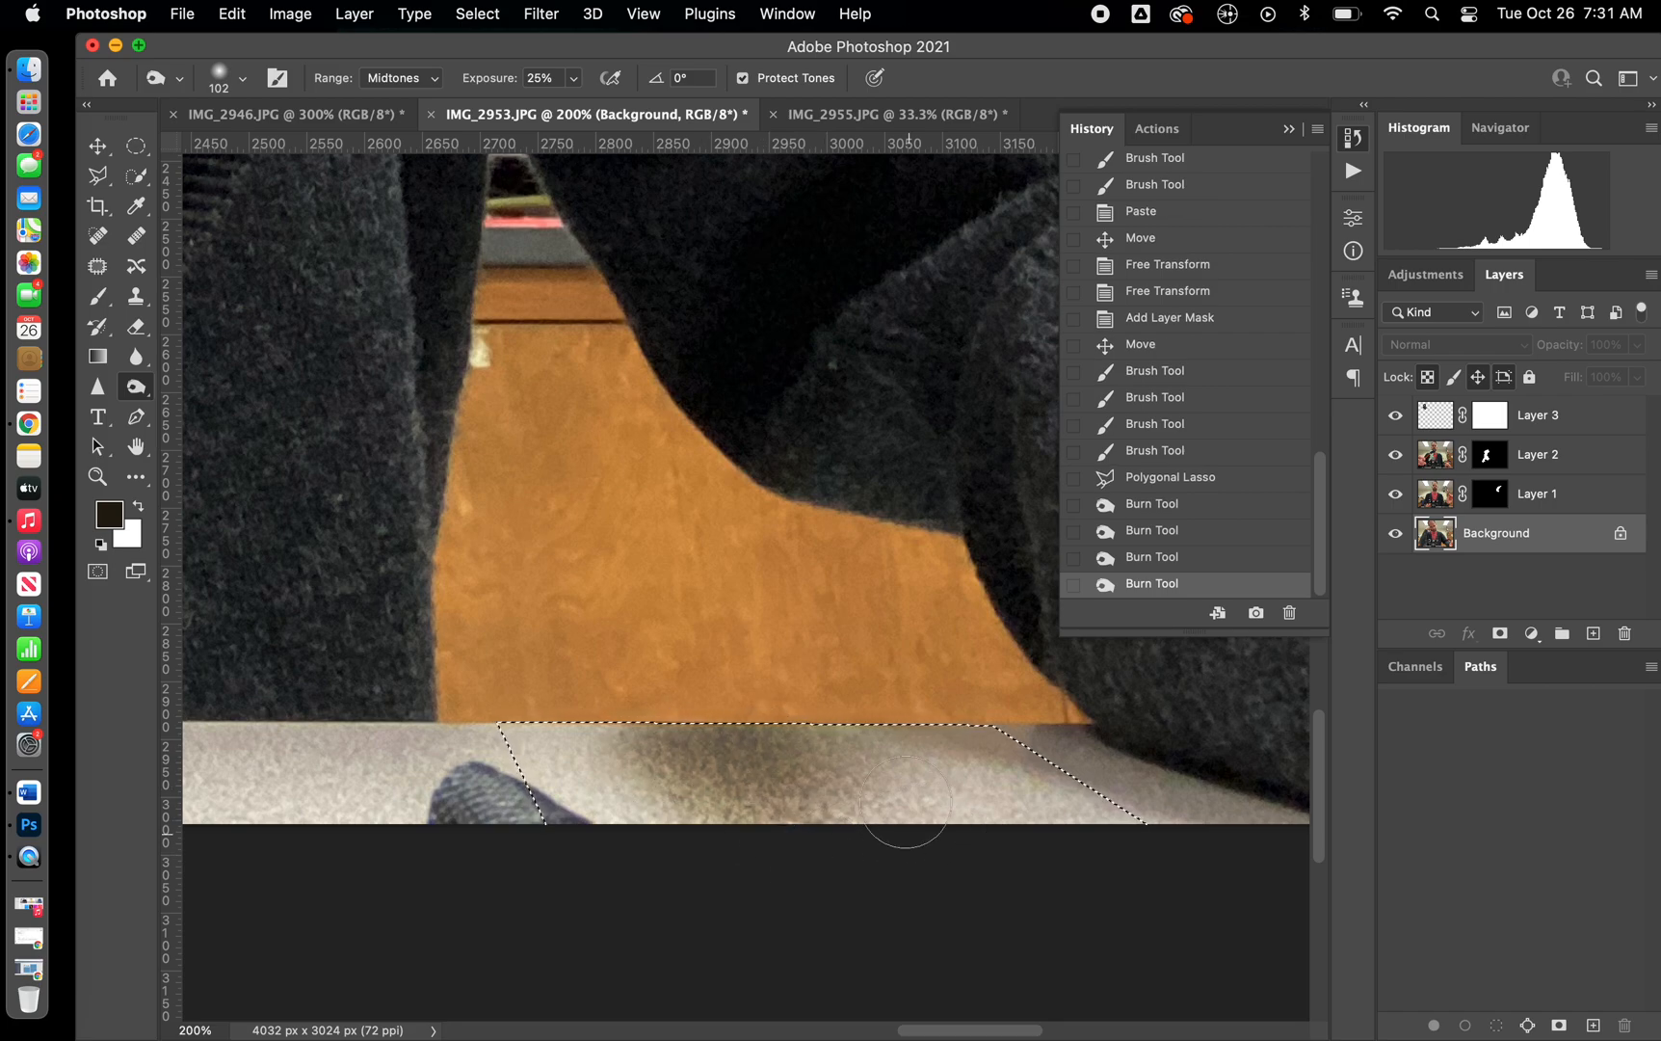
{"action": "left_click_drag", "start_coordinate": [955, 782], "coordinate": [839, 785]}
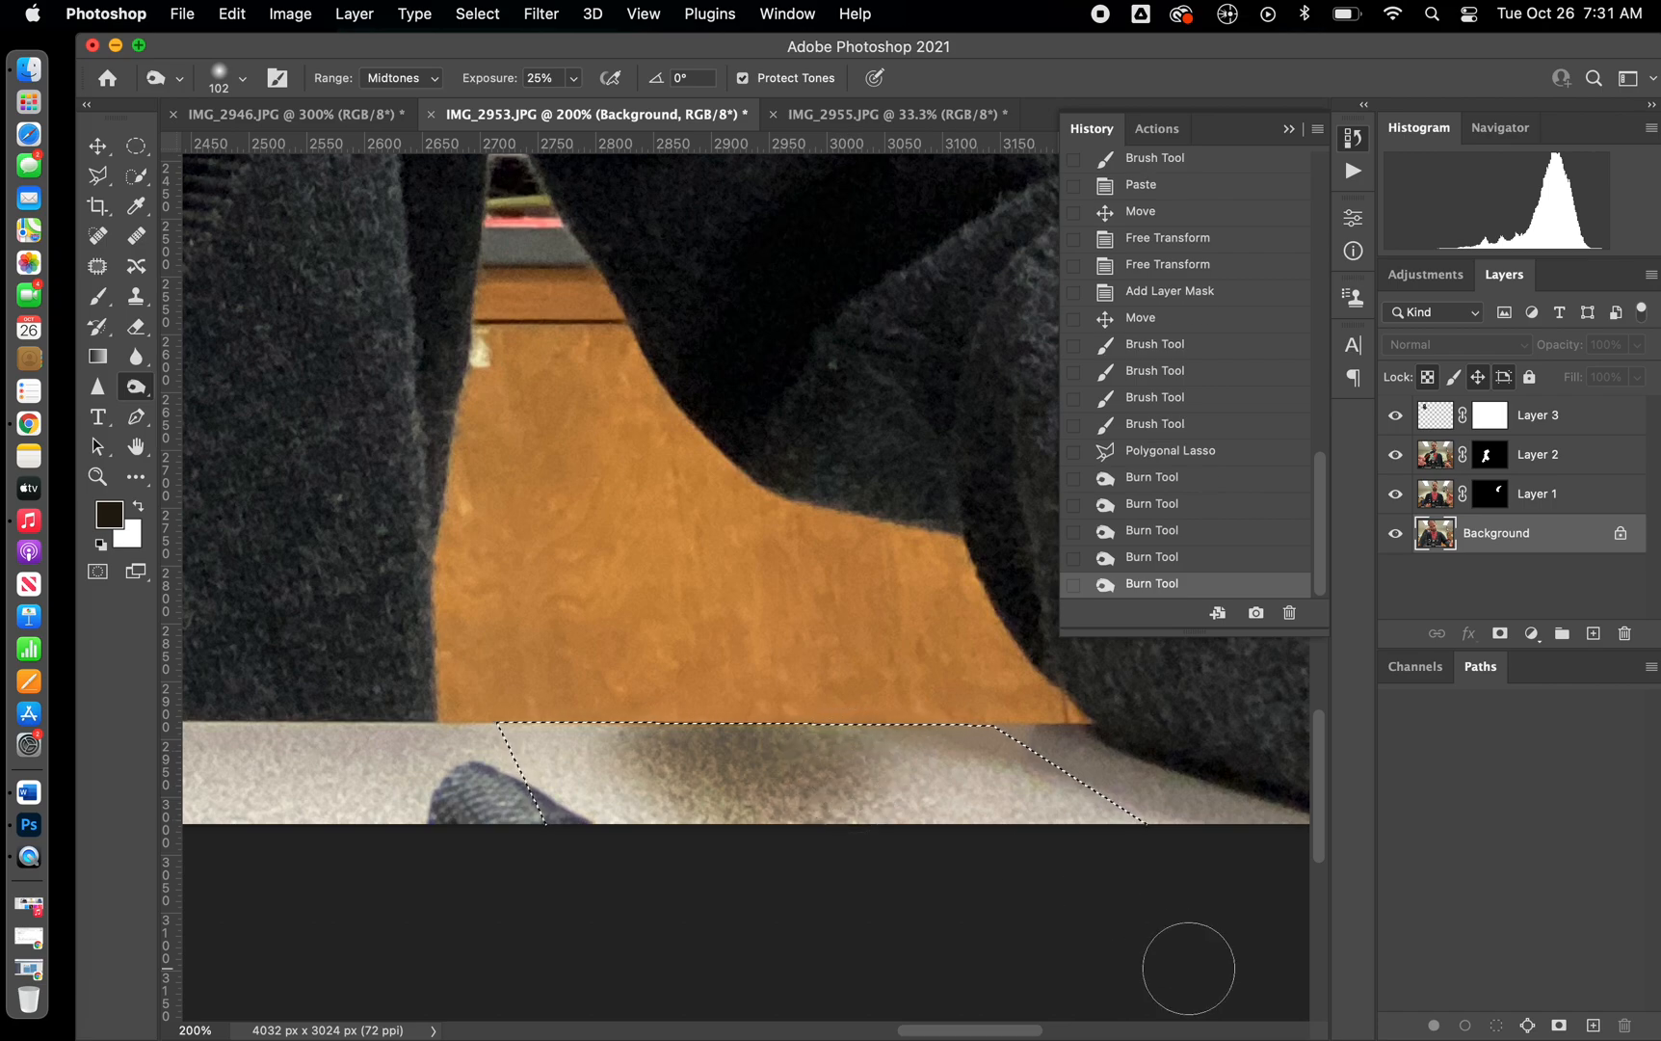
{"action": "key", "text": "super+0"}
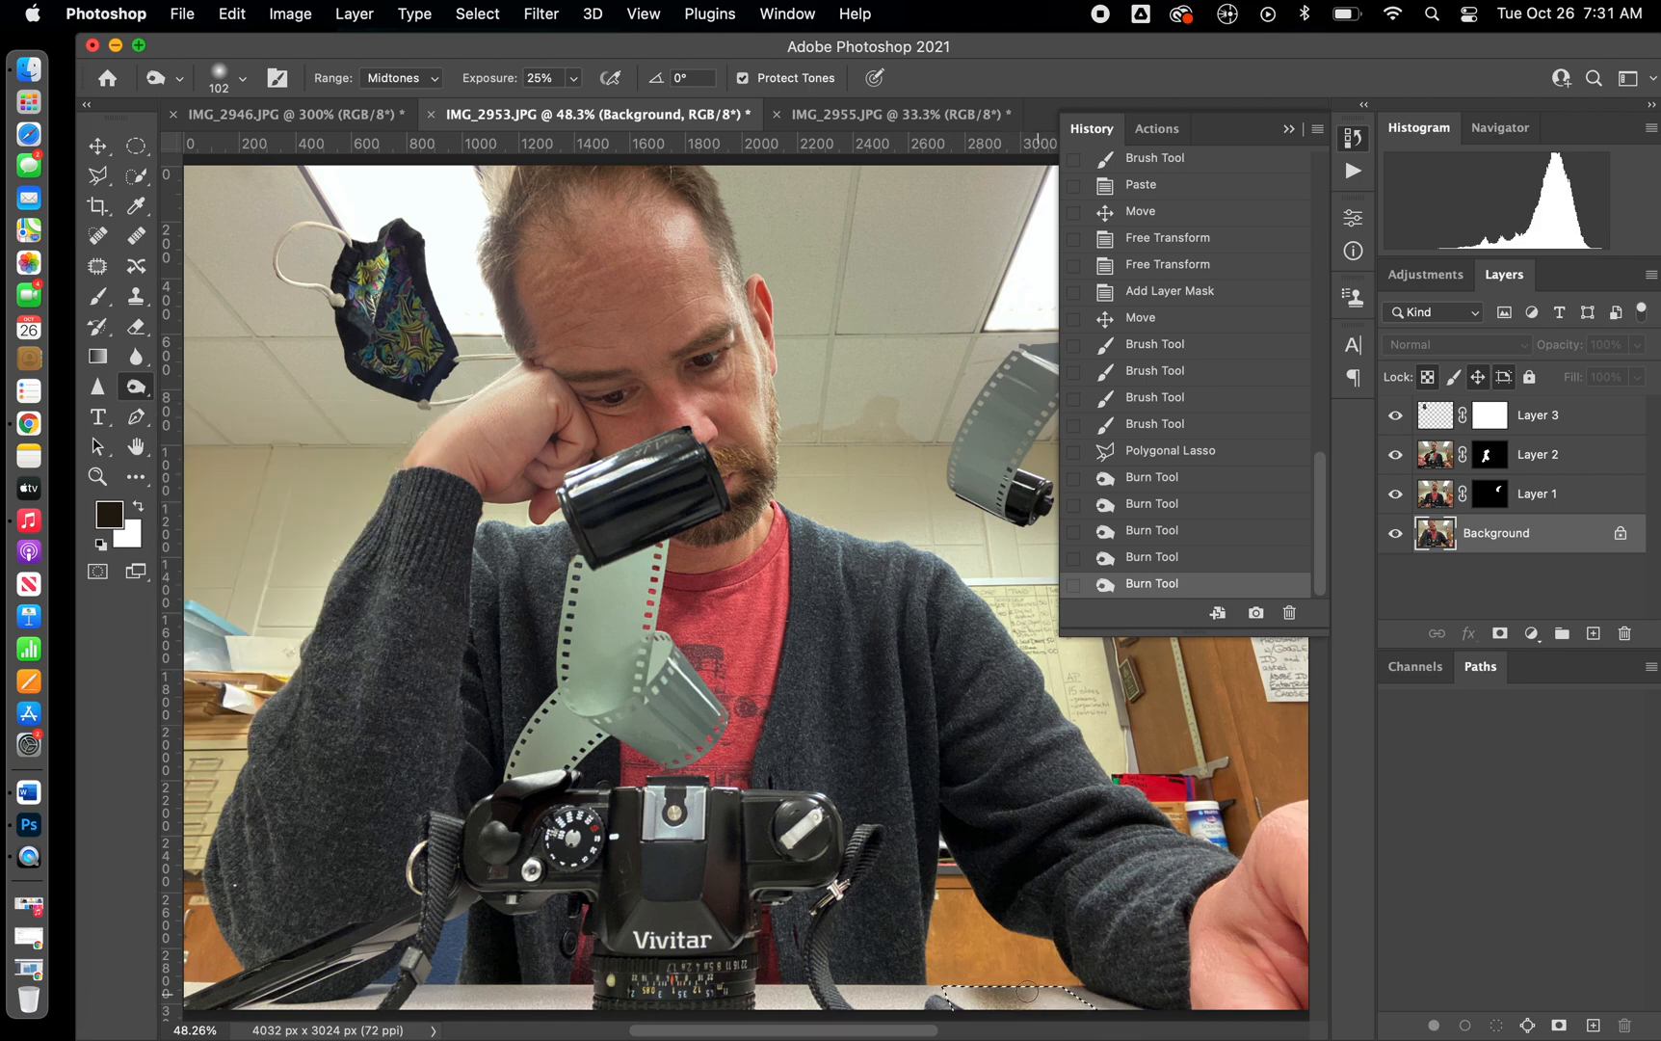
{"action": "left_click", "coordinate": [1153, 477]}
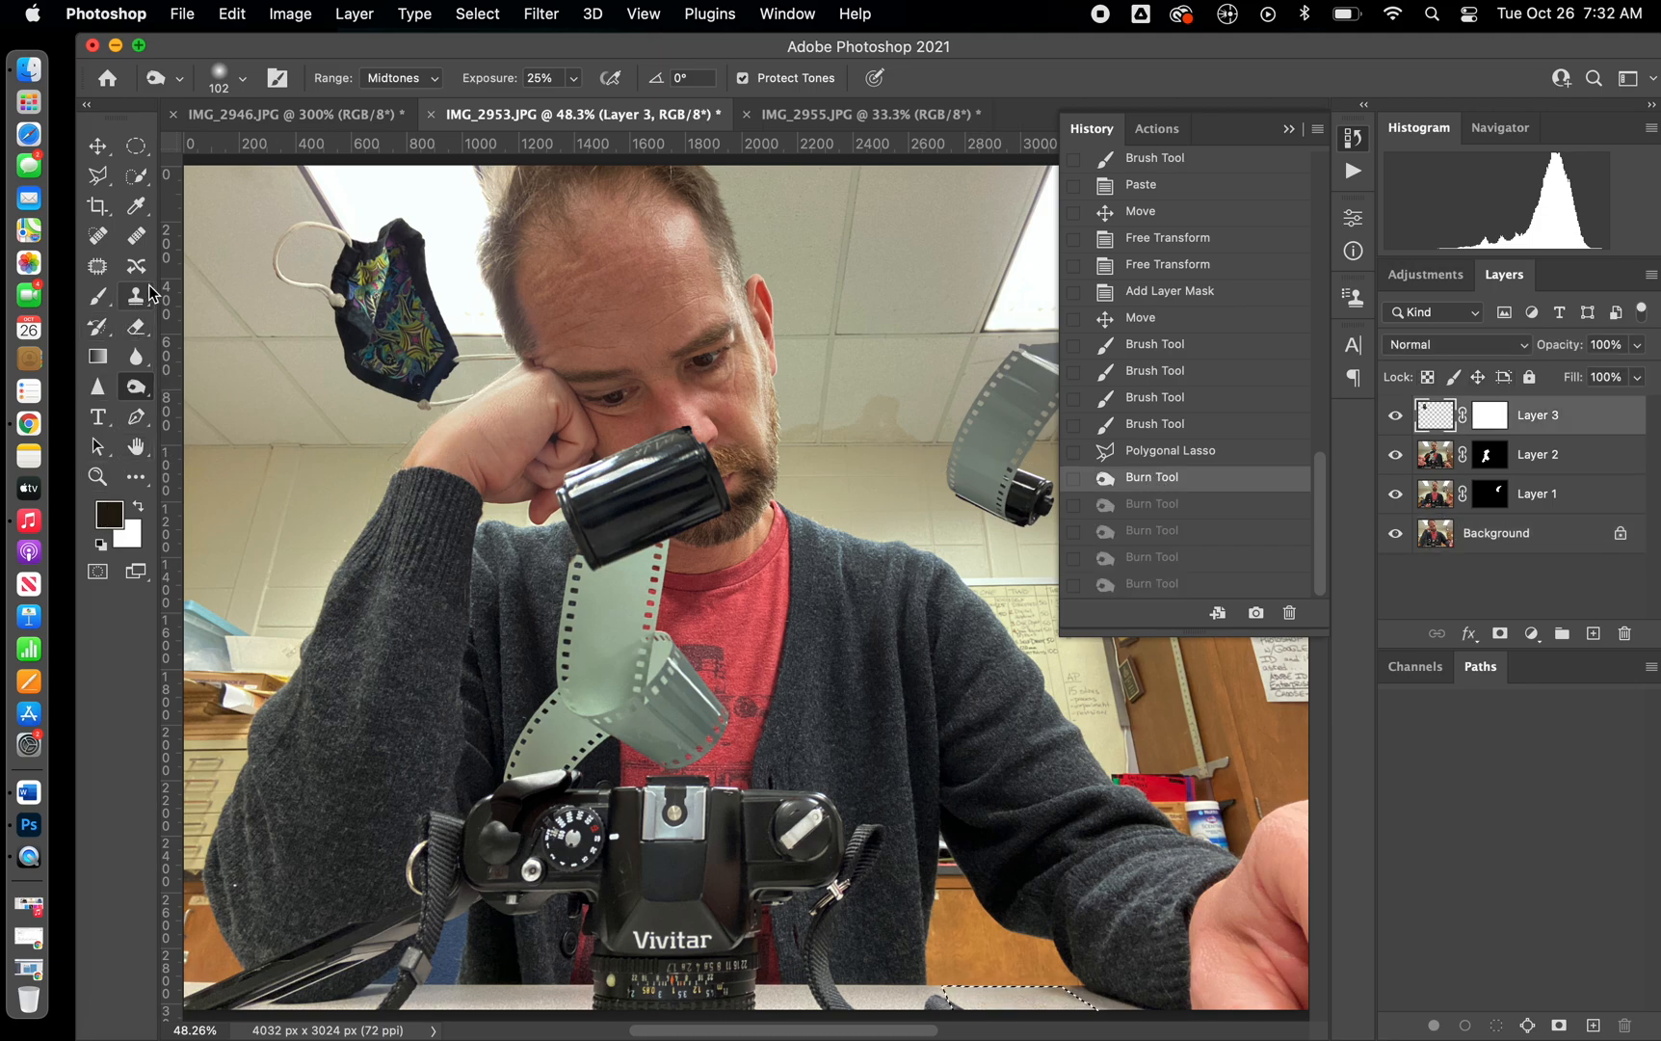
- Set up the Brush tool on the Background layer with a 156 px size, 0% hardness and 21% opacity
{"action": "left_click", "coordinate": [97, 296]}
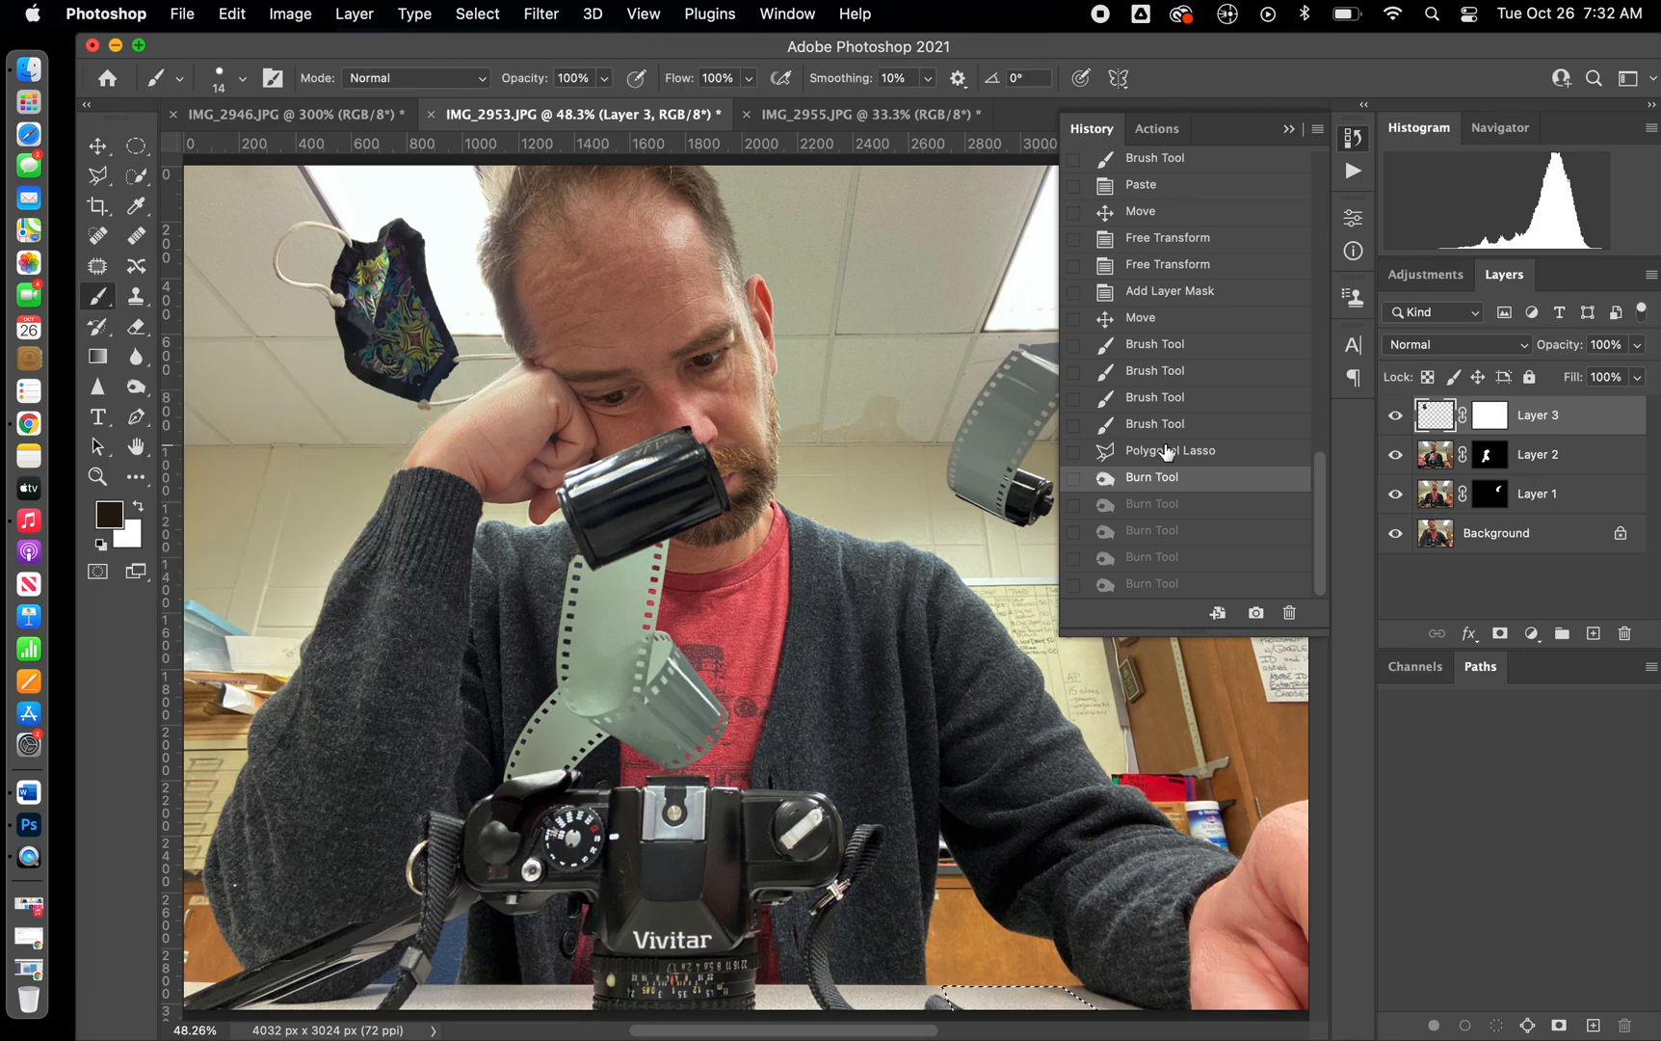
{"action": "left_click", "coordinate": [1499, 538]}
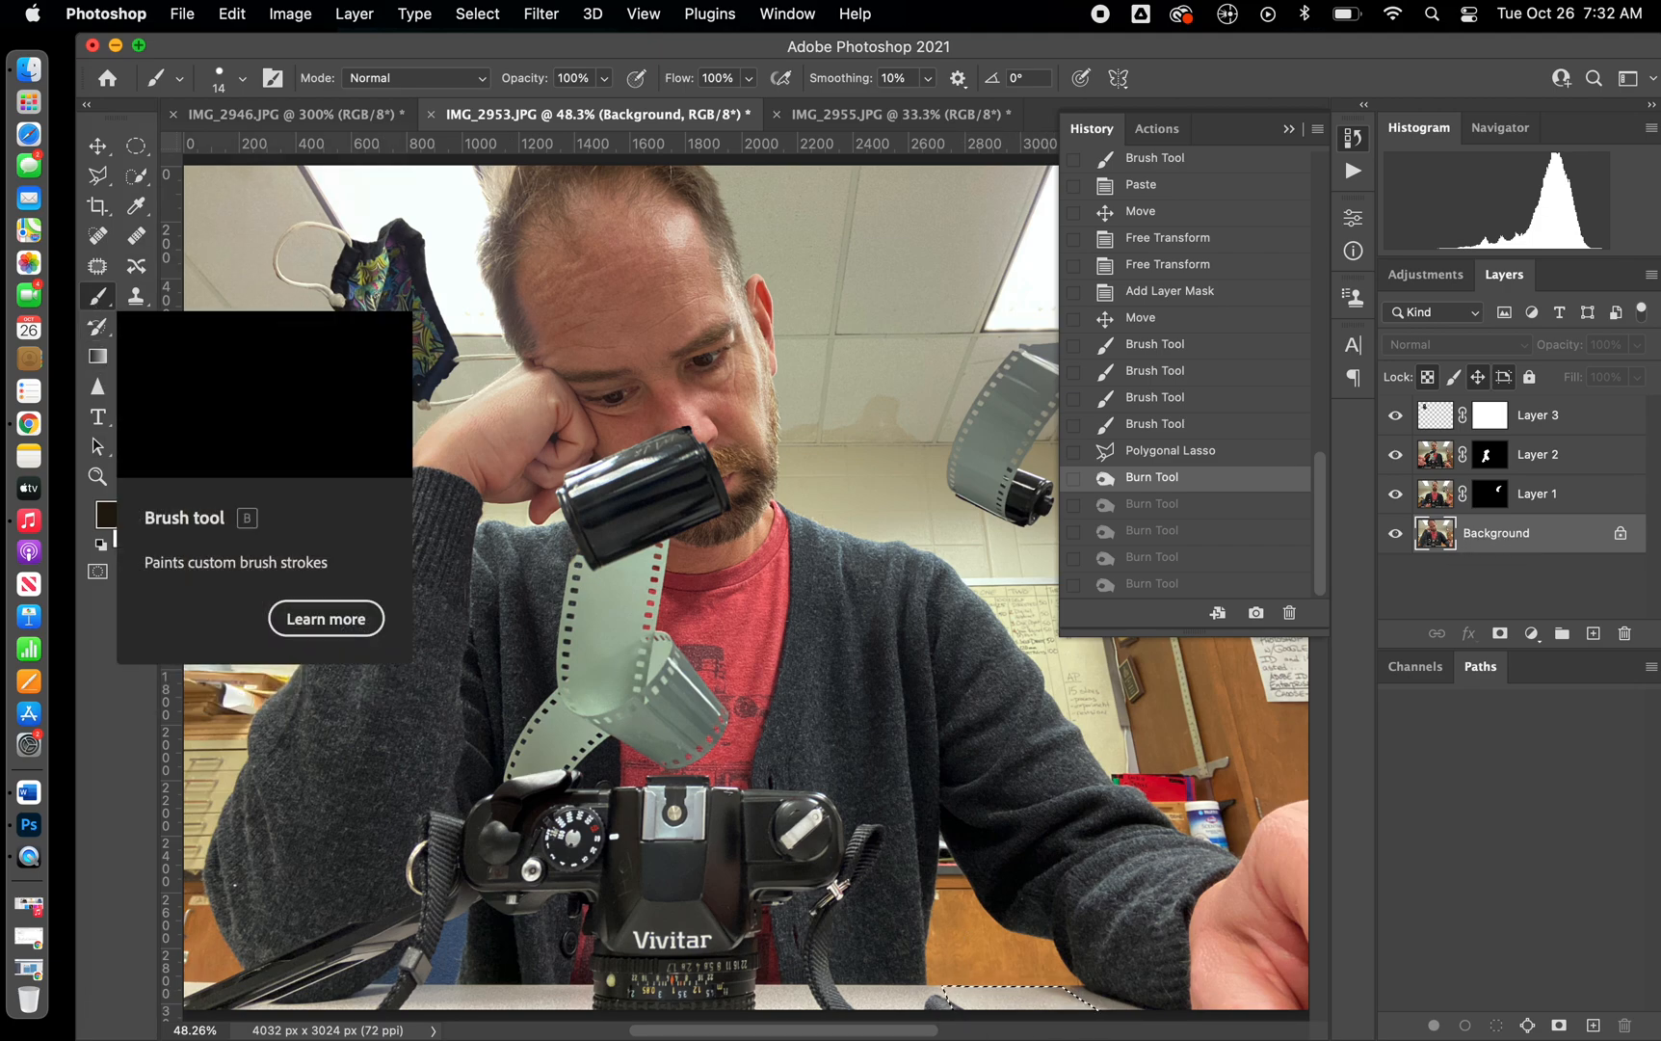
{"action": "left_click", "coordinate": [241, 79]}
{"action": "left_click_drag", "start_coordinate": [220, 152], "coordinate": [232, 150]}
{"action": "left_click_drag", "start_coordinate": [350, 208], "coordinate": [193, 218]}
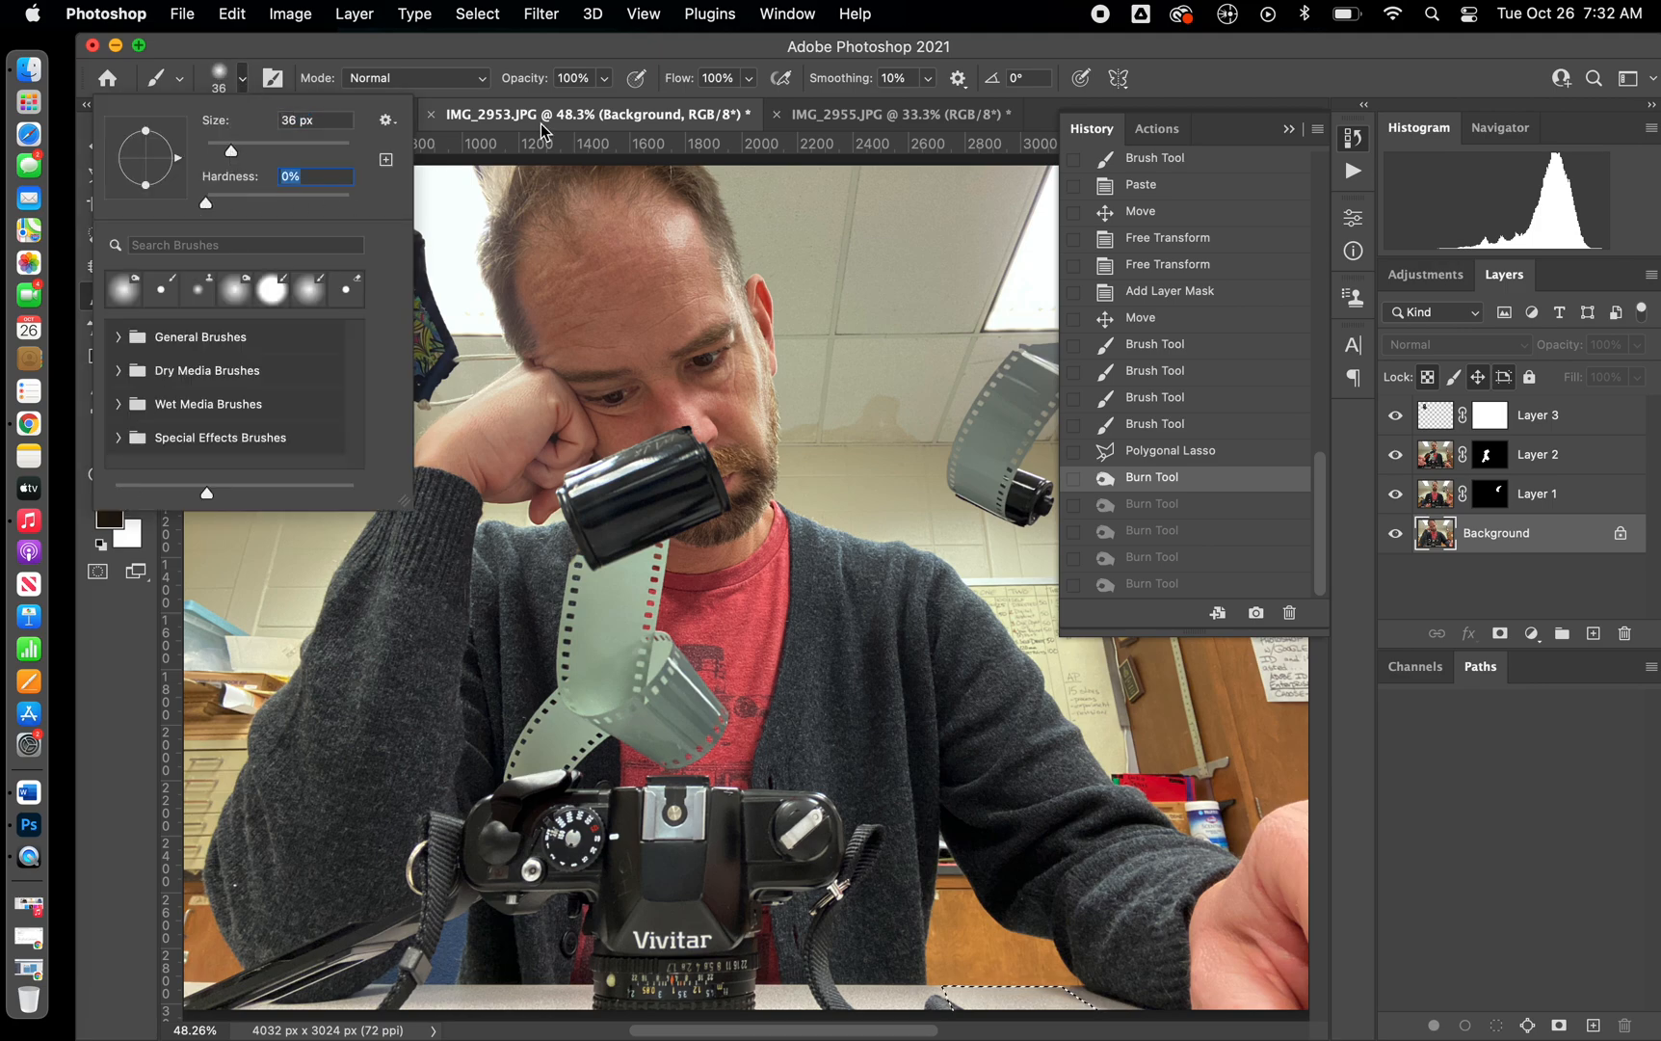
{"action": "left_click", "coordinate": [603, 79]}
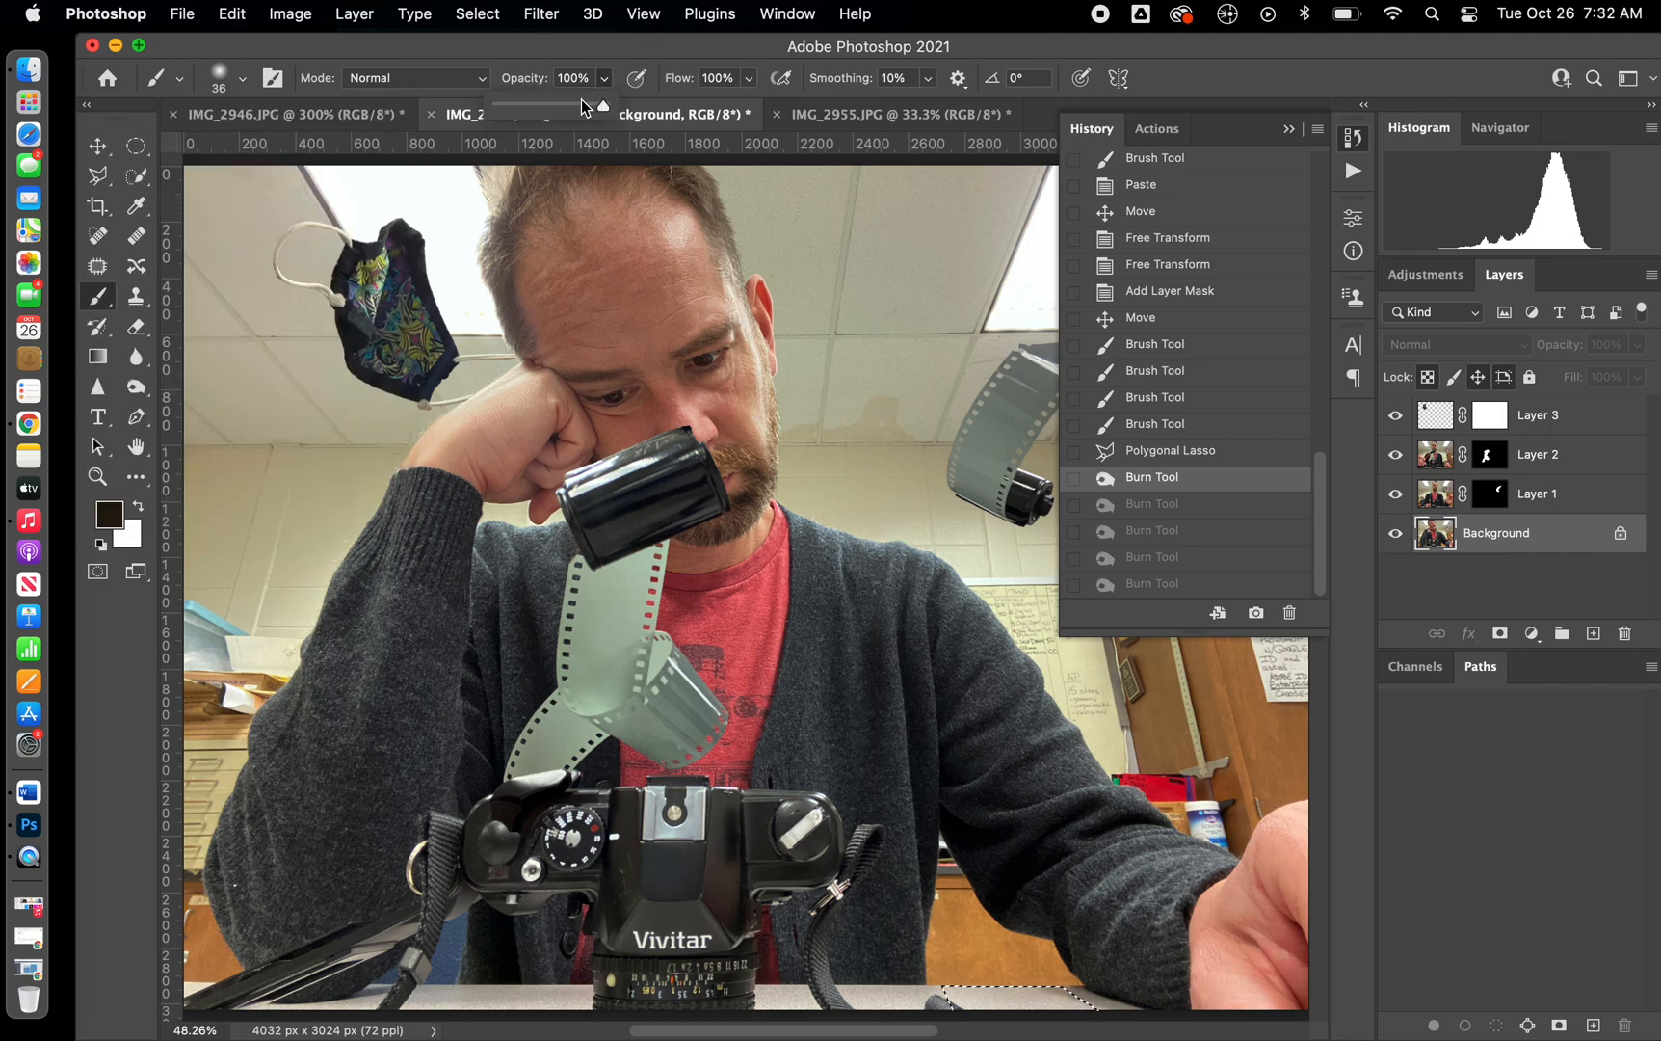
{"action": "left_click_drag", "start_coordinate": [525, 104], "coordinate": [519, 102]}
{"action": "left_click", "coordinate": [242, 78]}
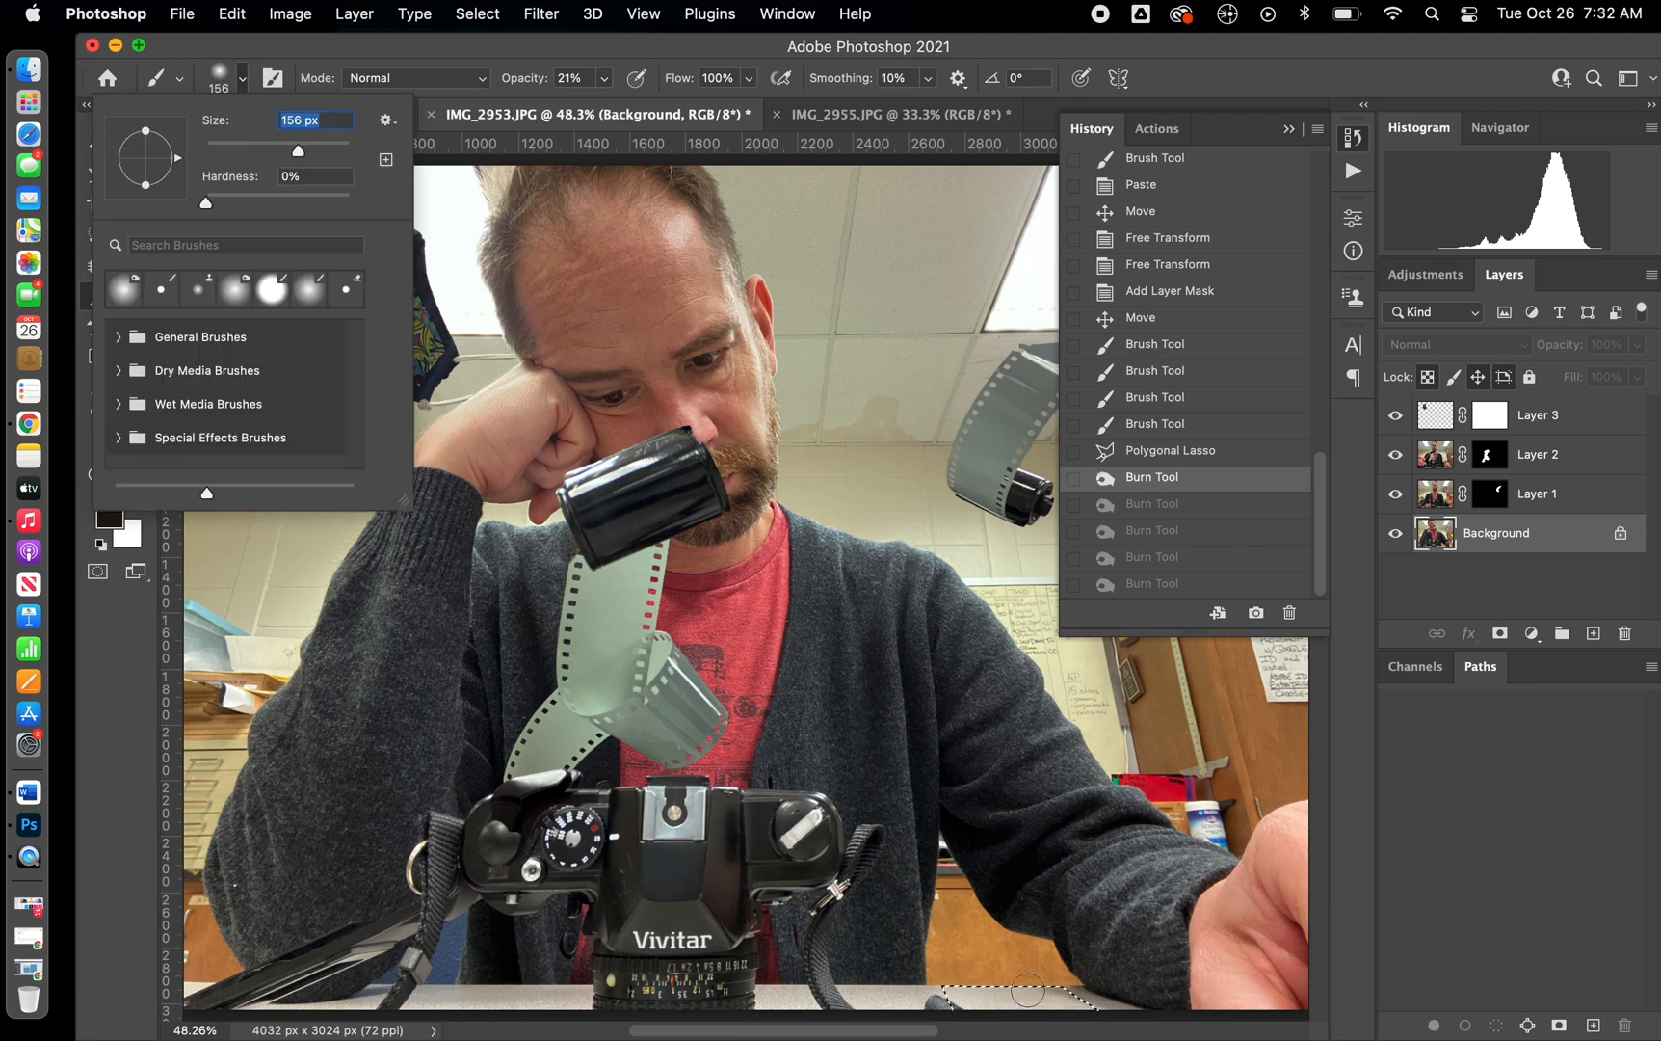
{"action": "key", "text": "Return"}
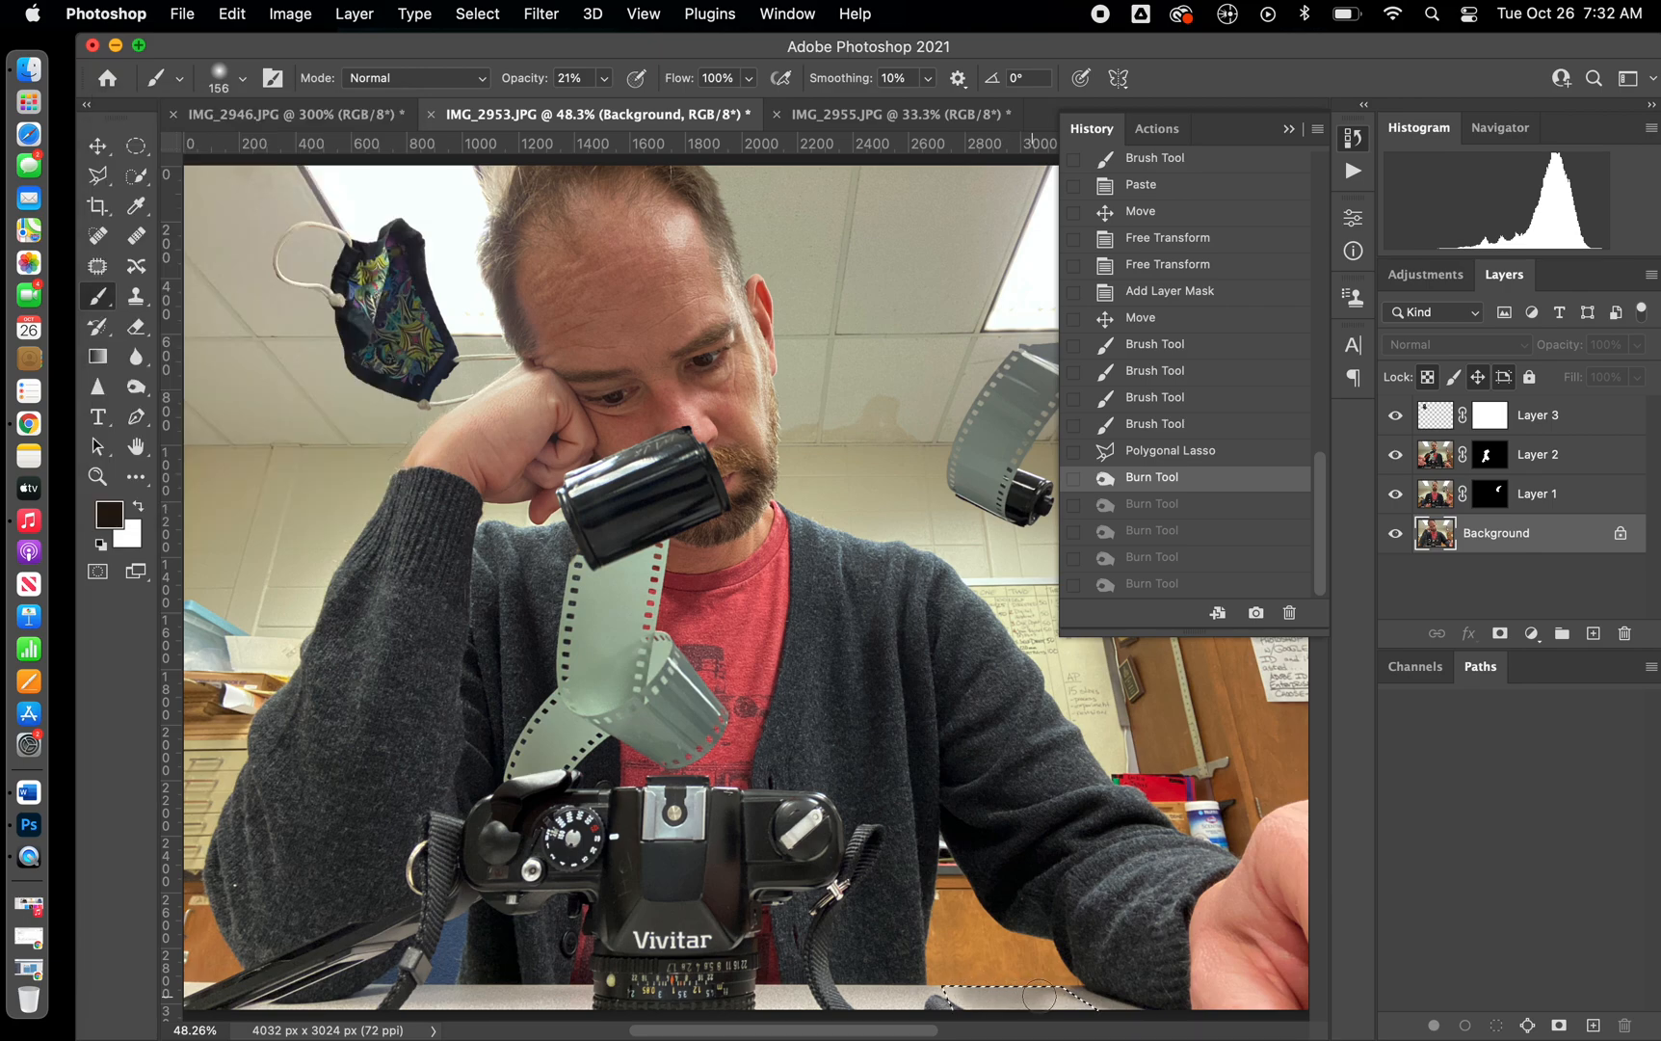
- Paint a soft dark shadow across the selected tabletop with the brush and collapse the History panel
{"action": "left_click", "coordinate": [1030, 995]}
{"action": "left_click_drag", "start_coordinate": [986, 992], "coordinate": [1080, 1036]}
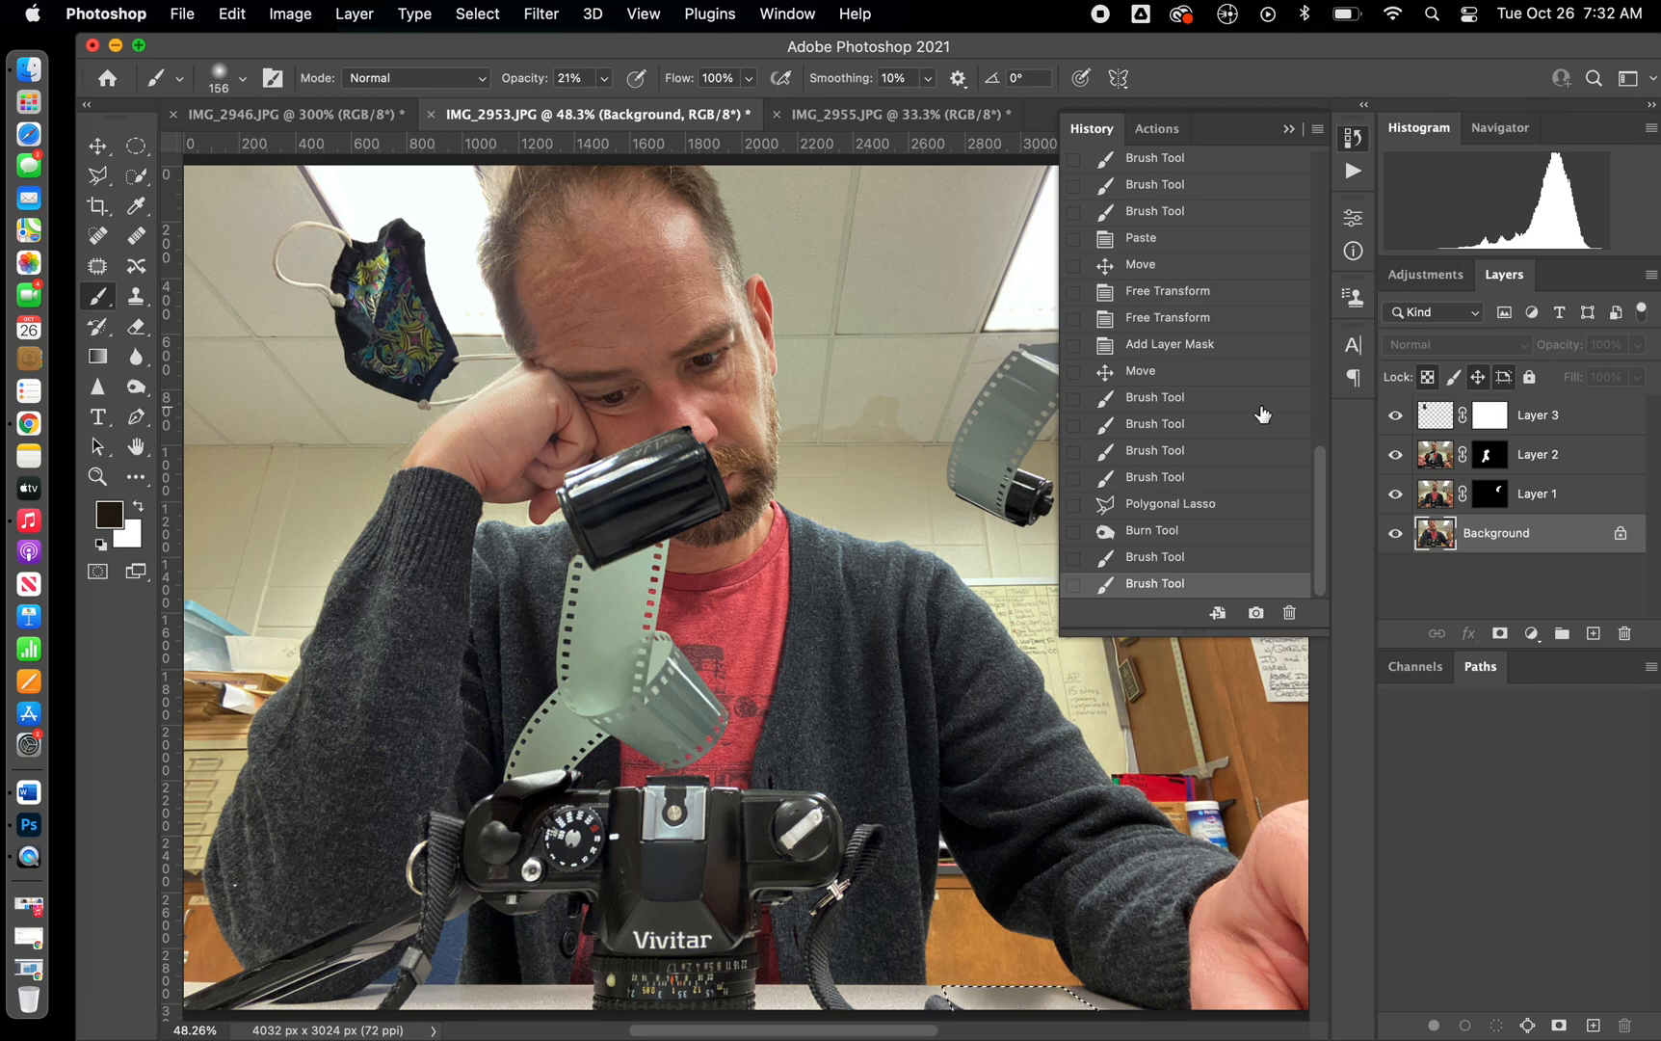
{"action": "left_click", "coordinate": [1287, 130]}
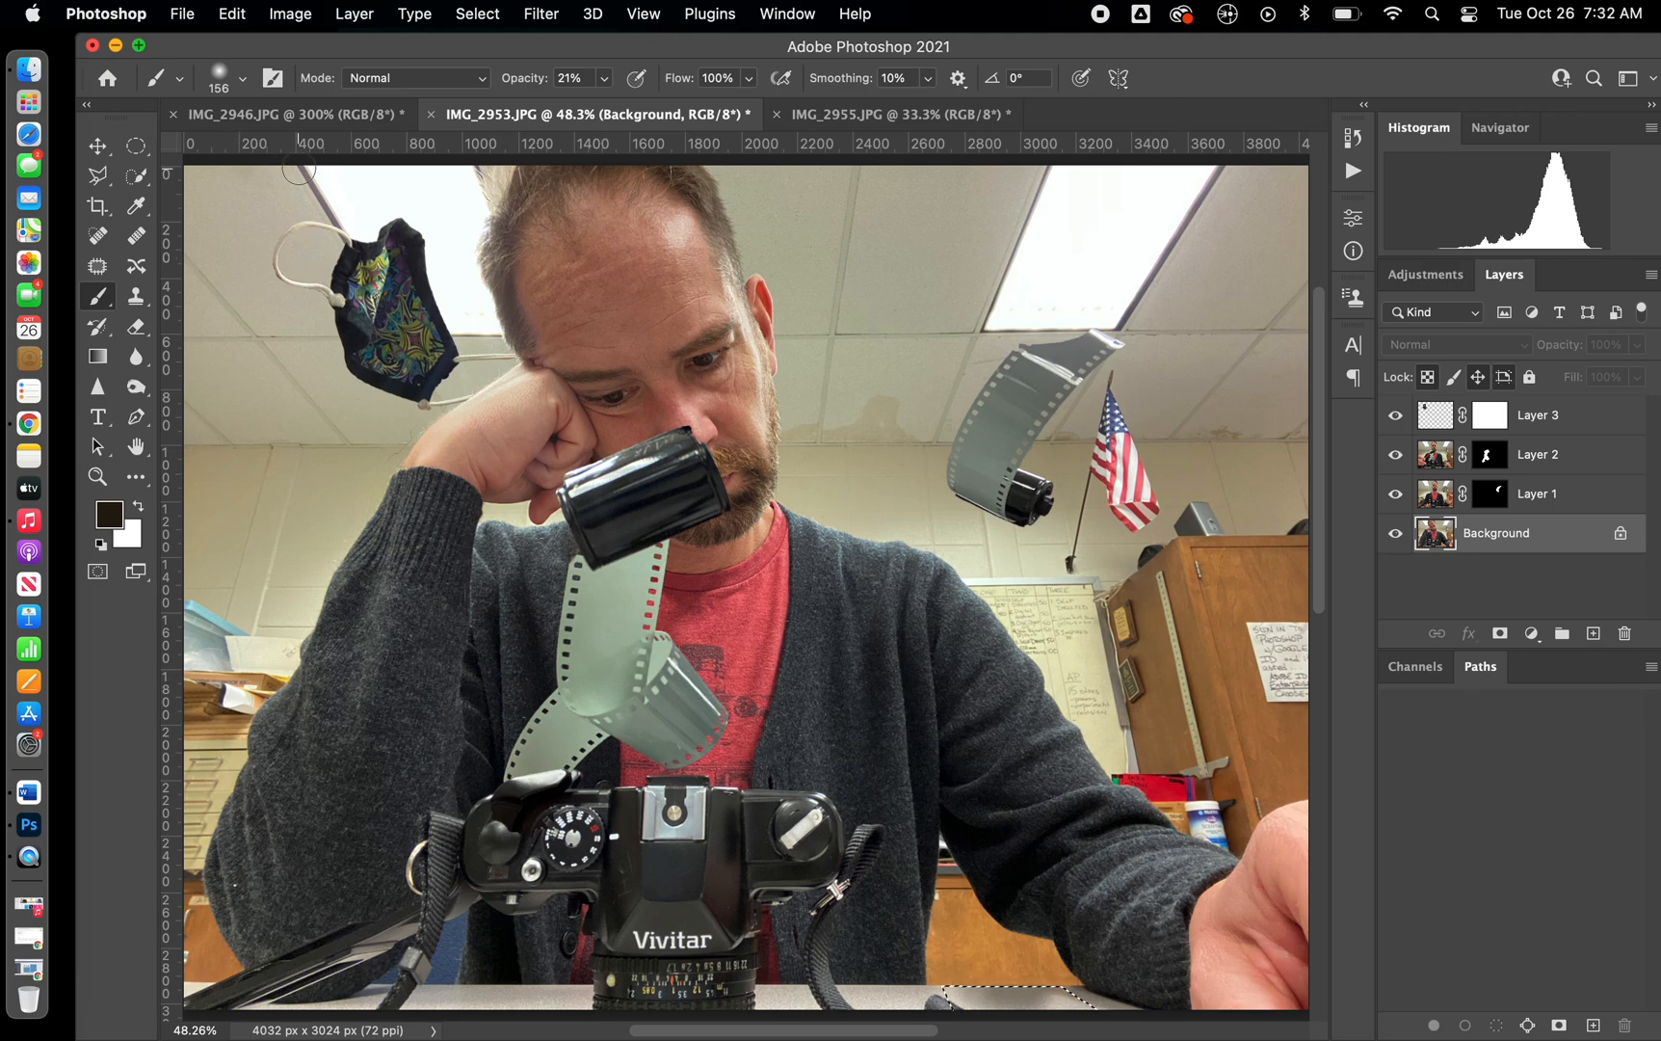
- Start saving the composite to the computer under the file name lev
{"action": "left_click", "coordinate": [183, 23]}
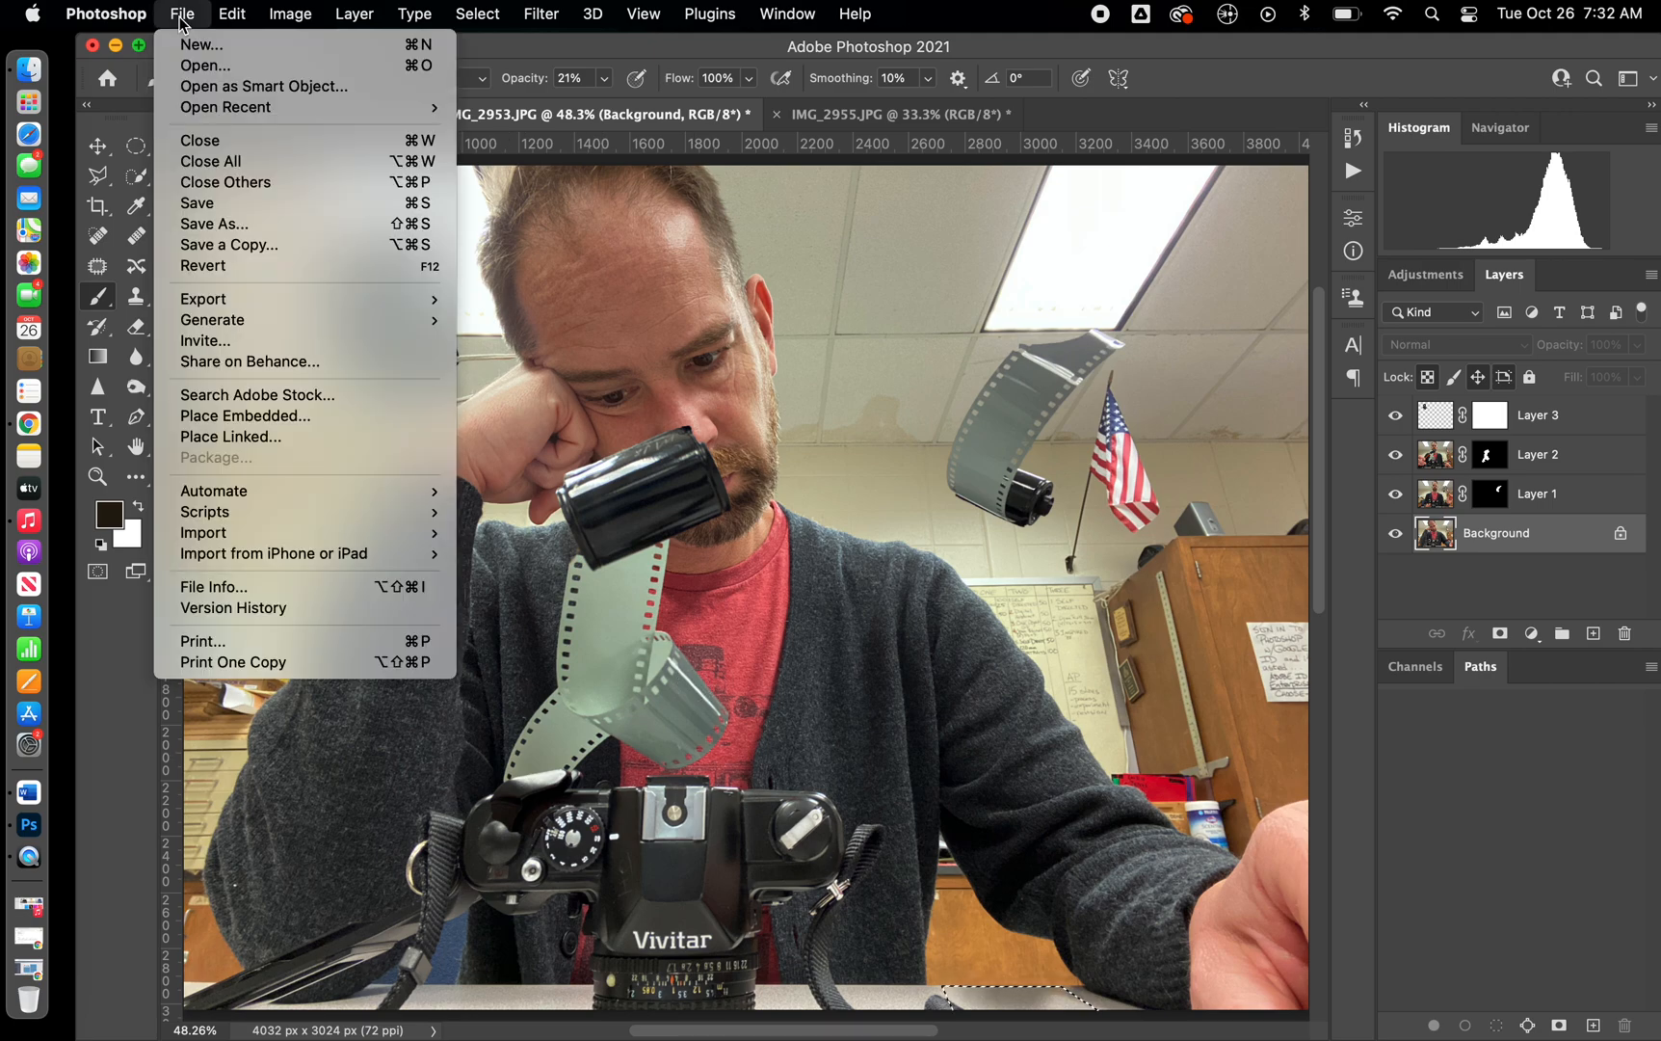
{"action": "left_click", "coordinate": [200, 234]}
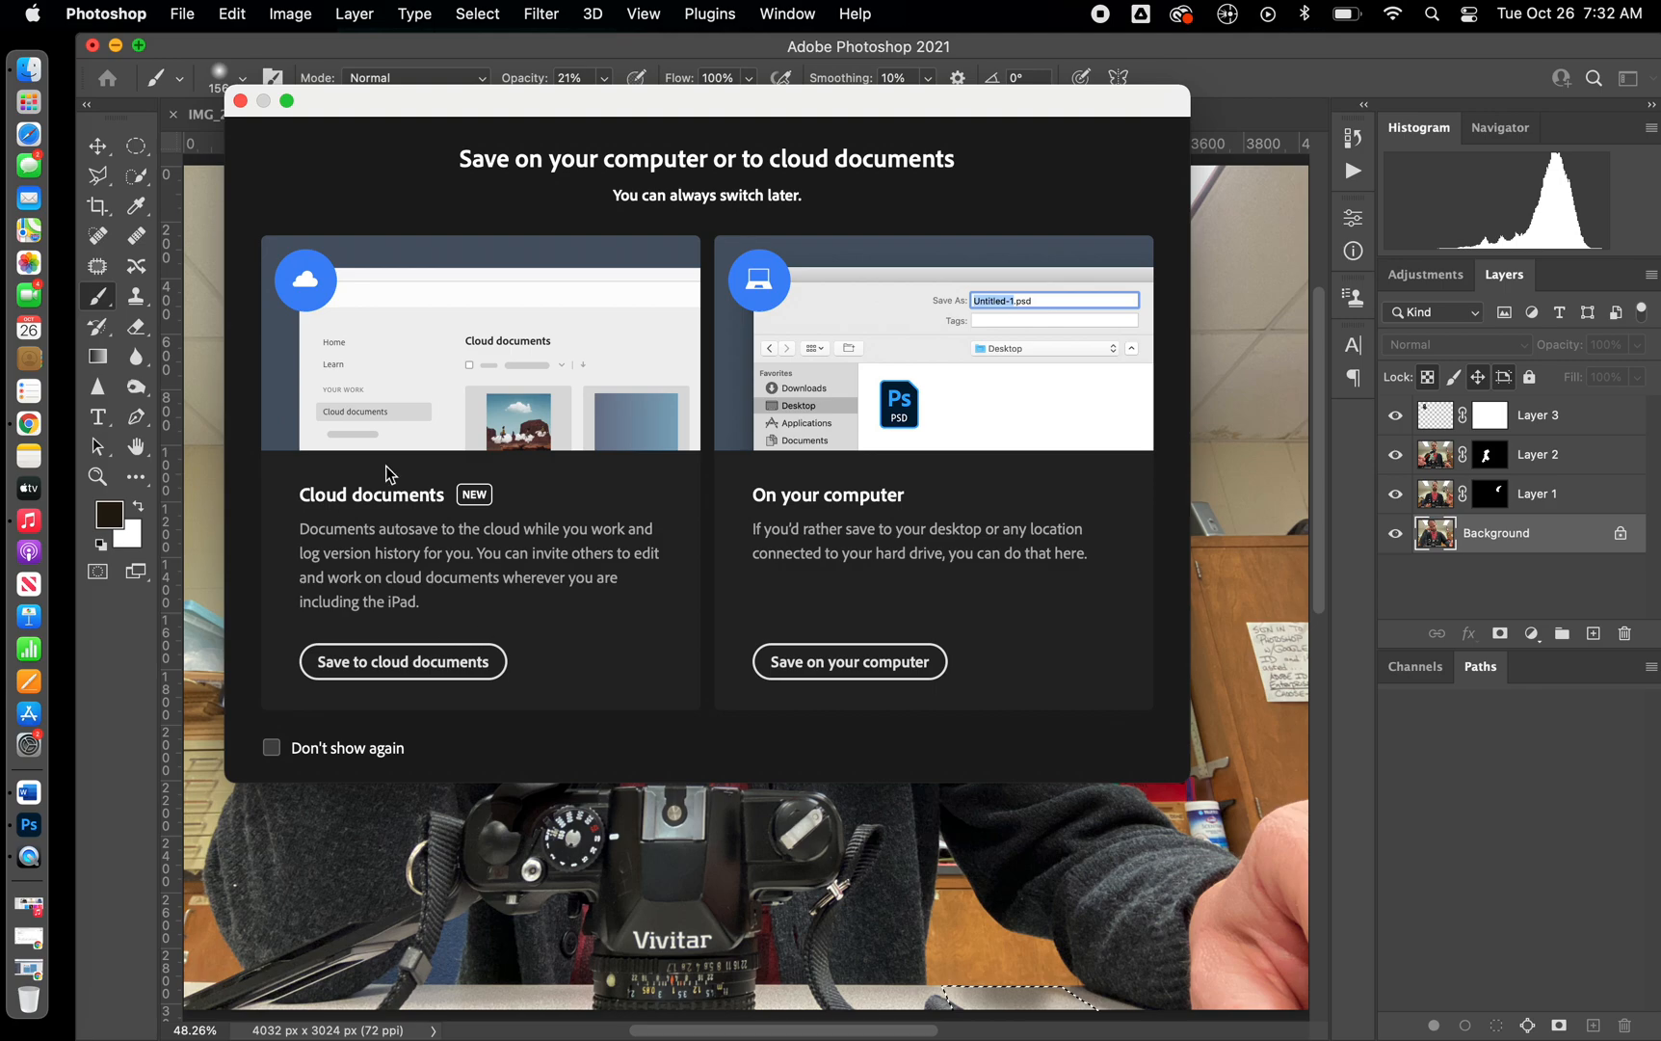
{"action": "left_click", "coordinate": [812, 663]}
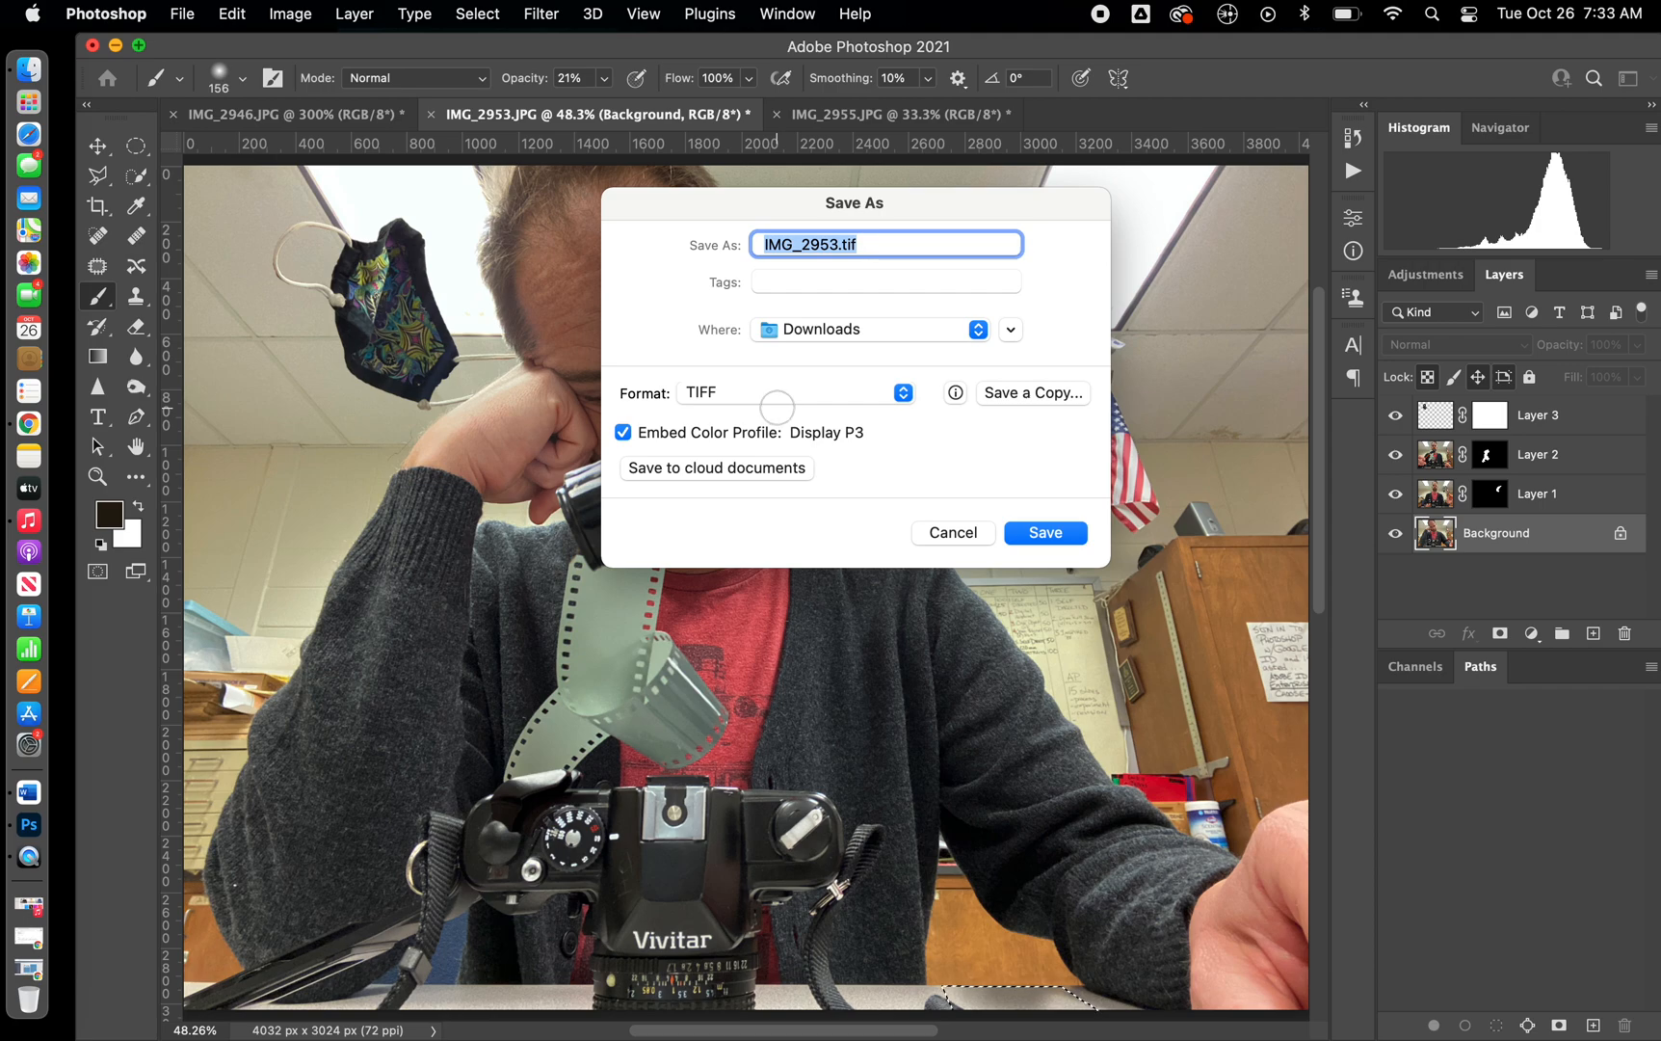
{"action": "type", "text": "lev"}
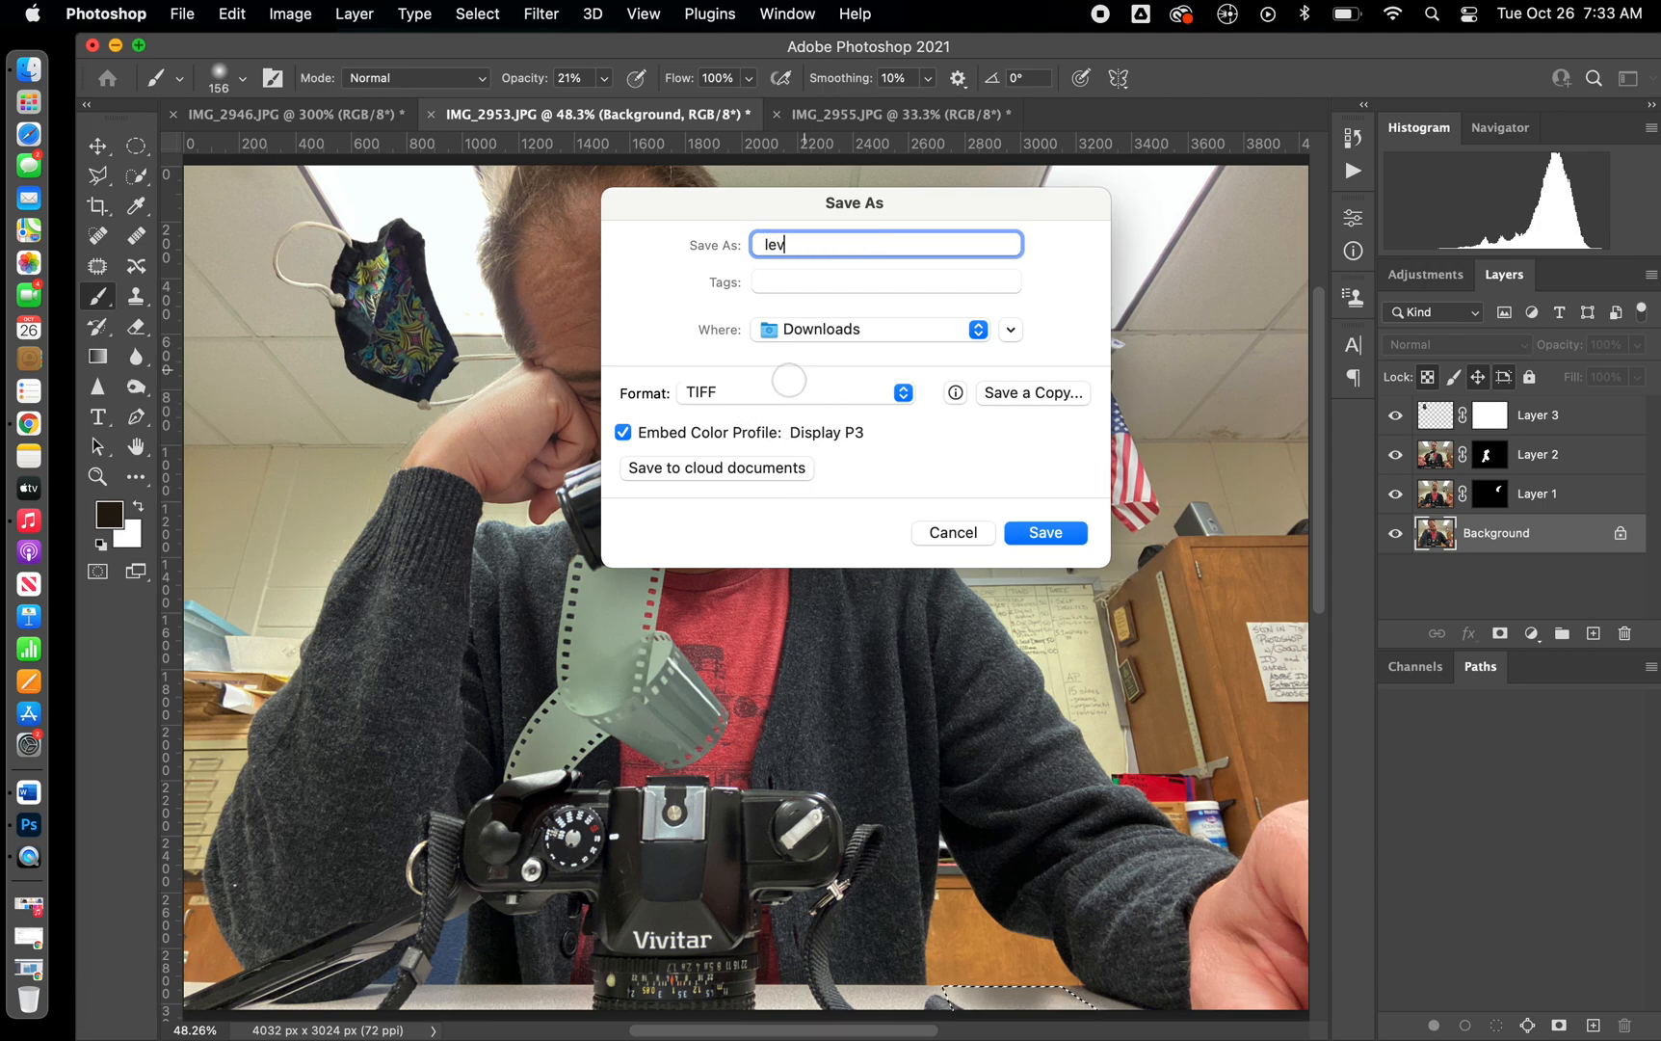
- Save a copy as lev.jpg in Downloads in JPEG format, with quality 12 (Maximum) and Baseline ("Standard")
{"action": "left_click", "coordinate": [766, 390]}
{"action": "left_click", "coordinate": [768, 399]}
{"action": "left_click", "coordinate": [1022, 390]}
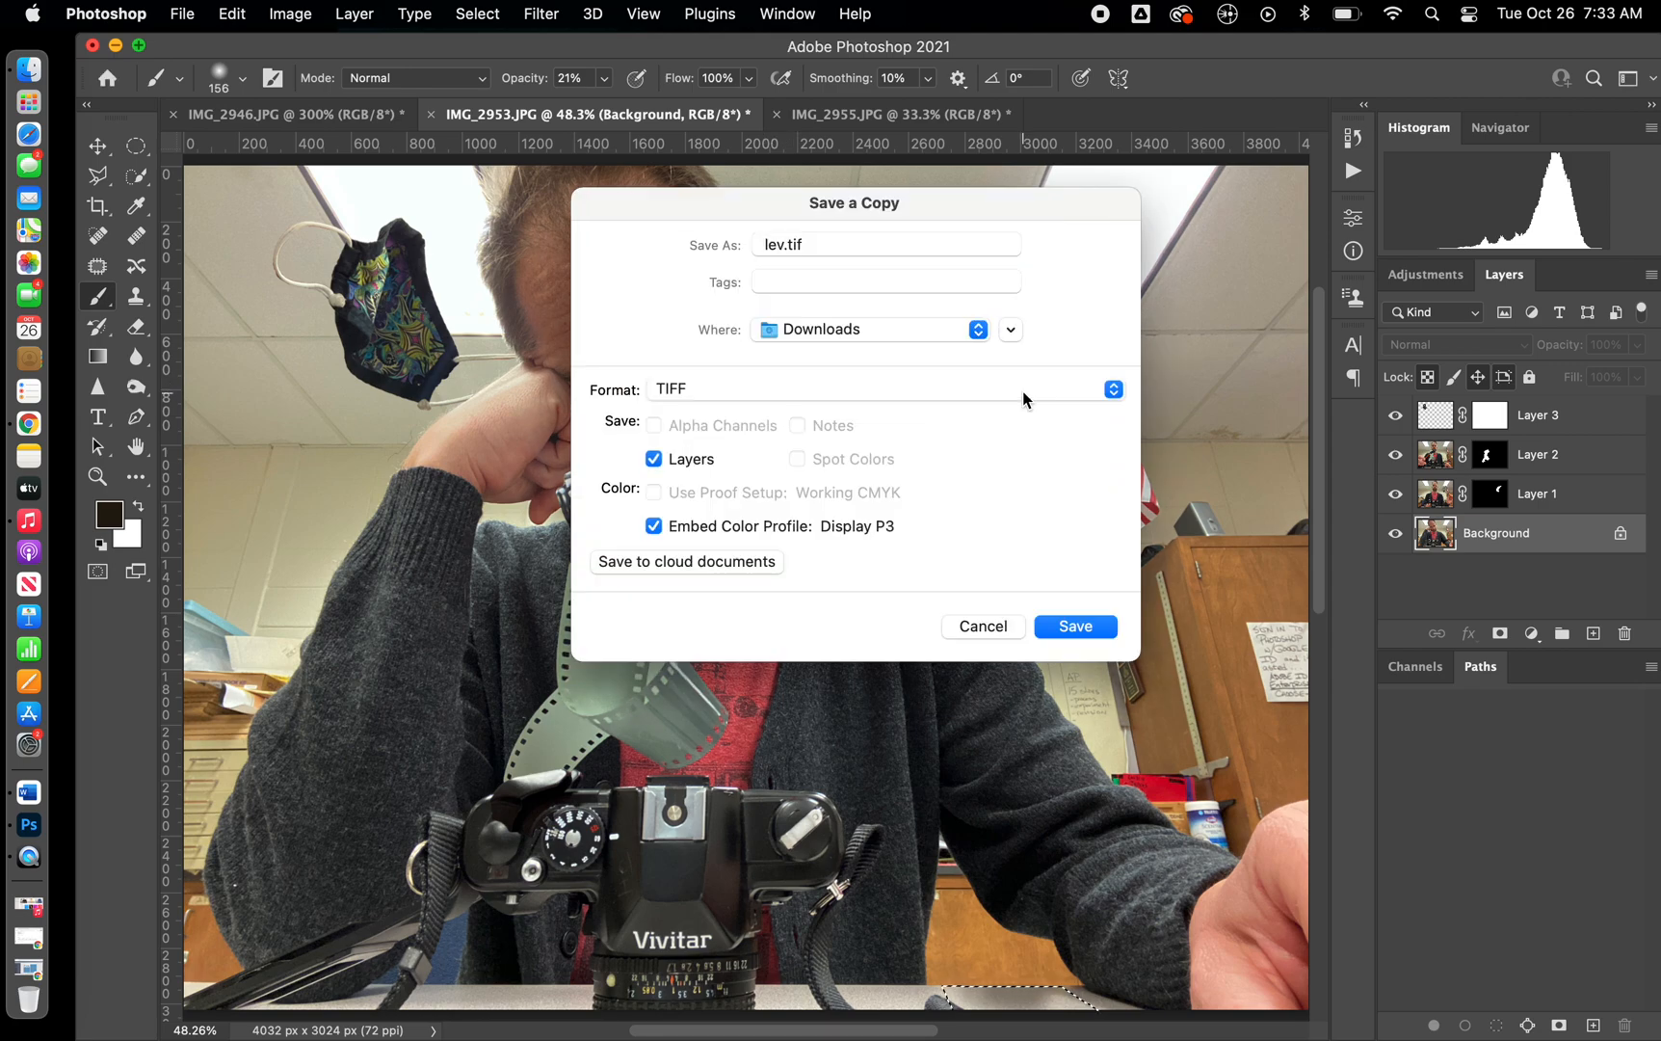
{"action": "left_click", "coordinate": [708, 389]}
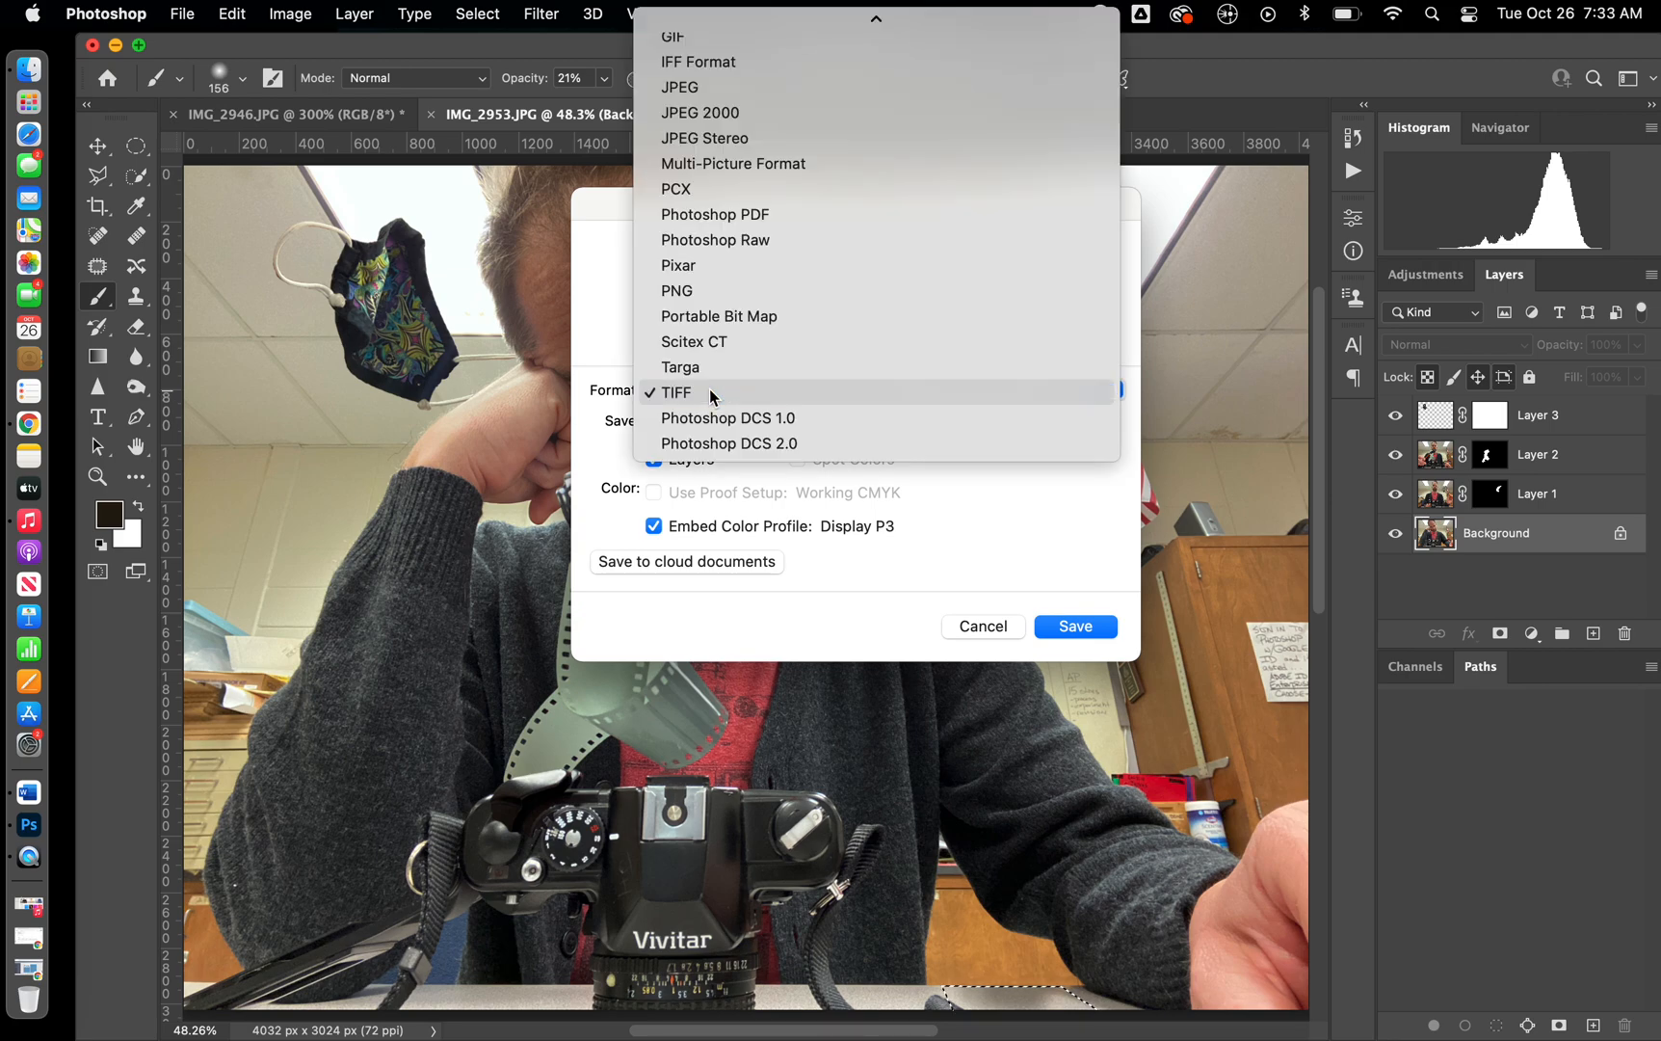
{"action": "left_click", "coordinate": [693, 83]}
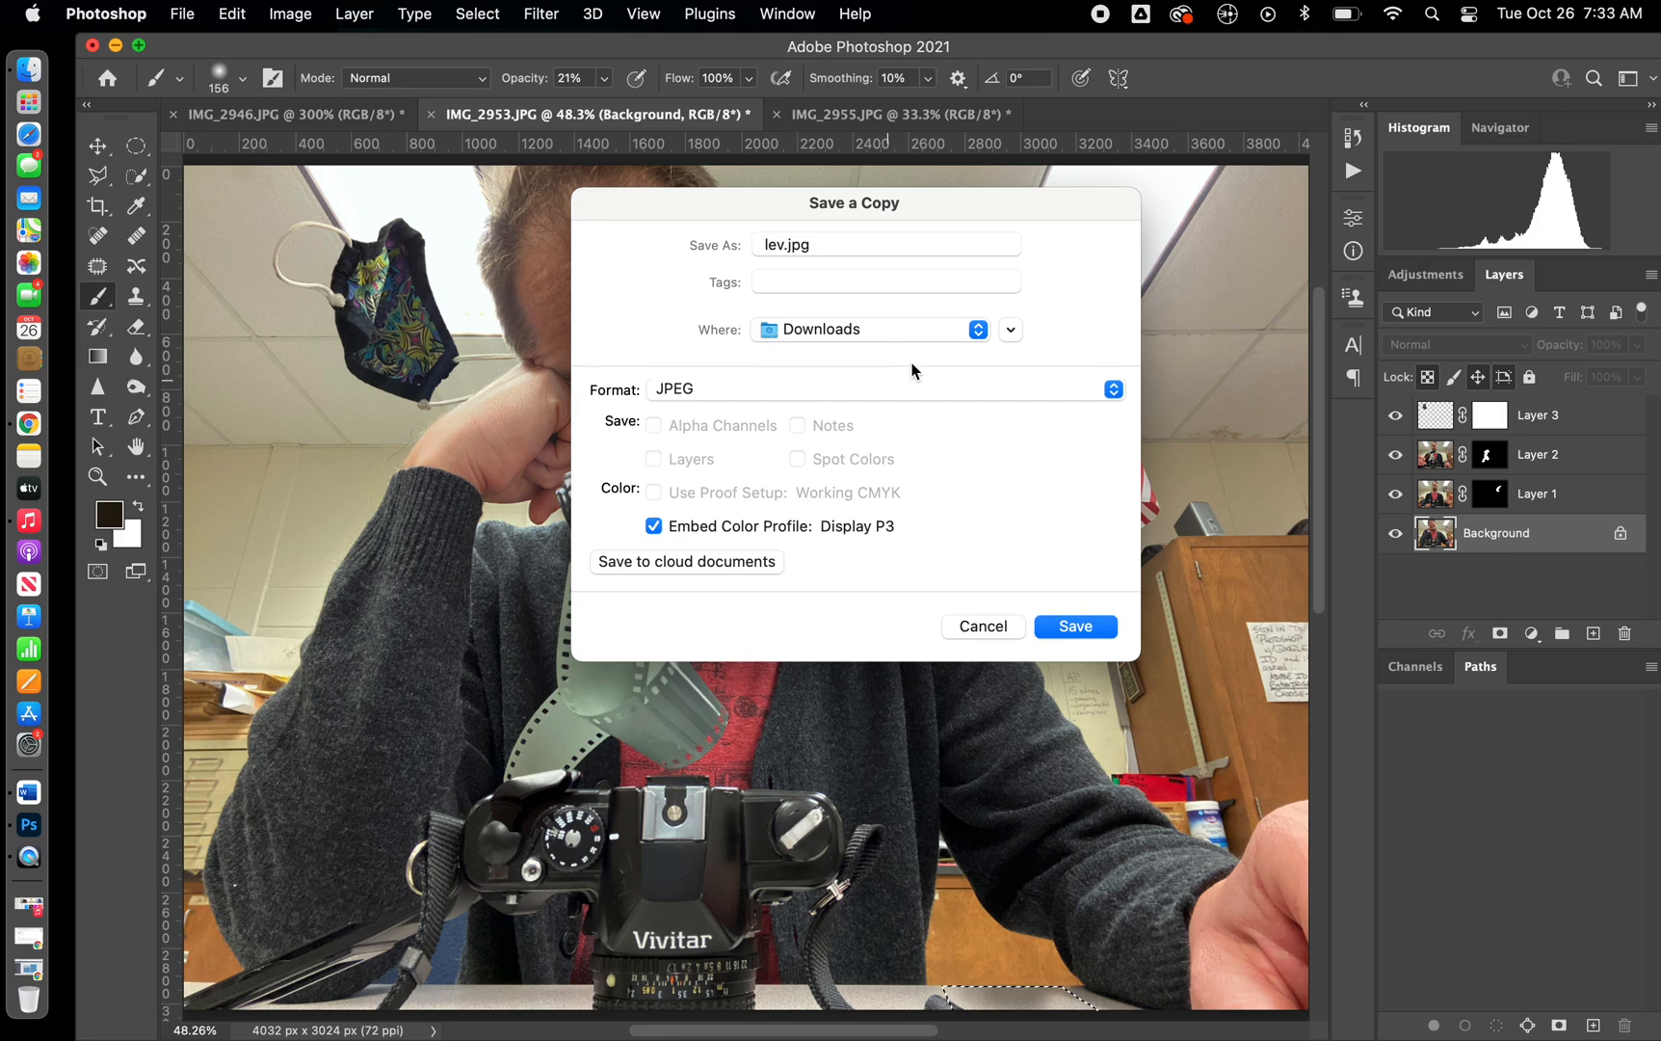
{"action": "left_click", "coordinate": [1073, 627]}
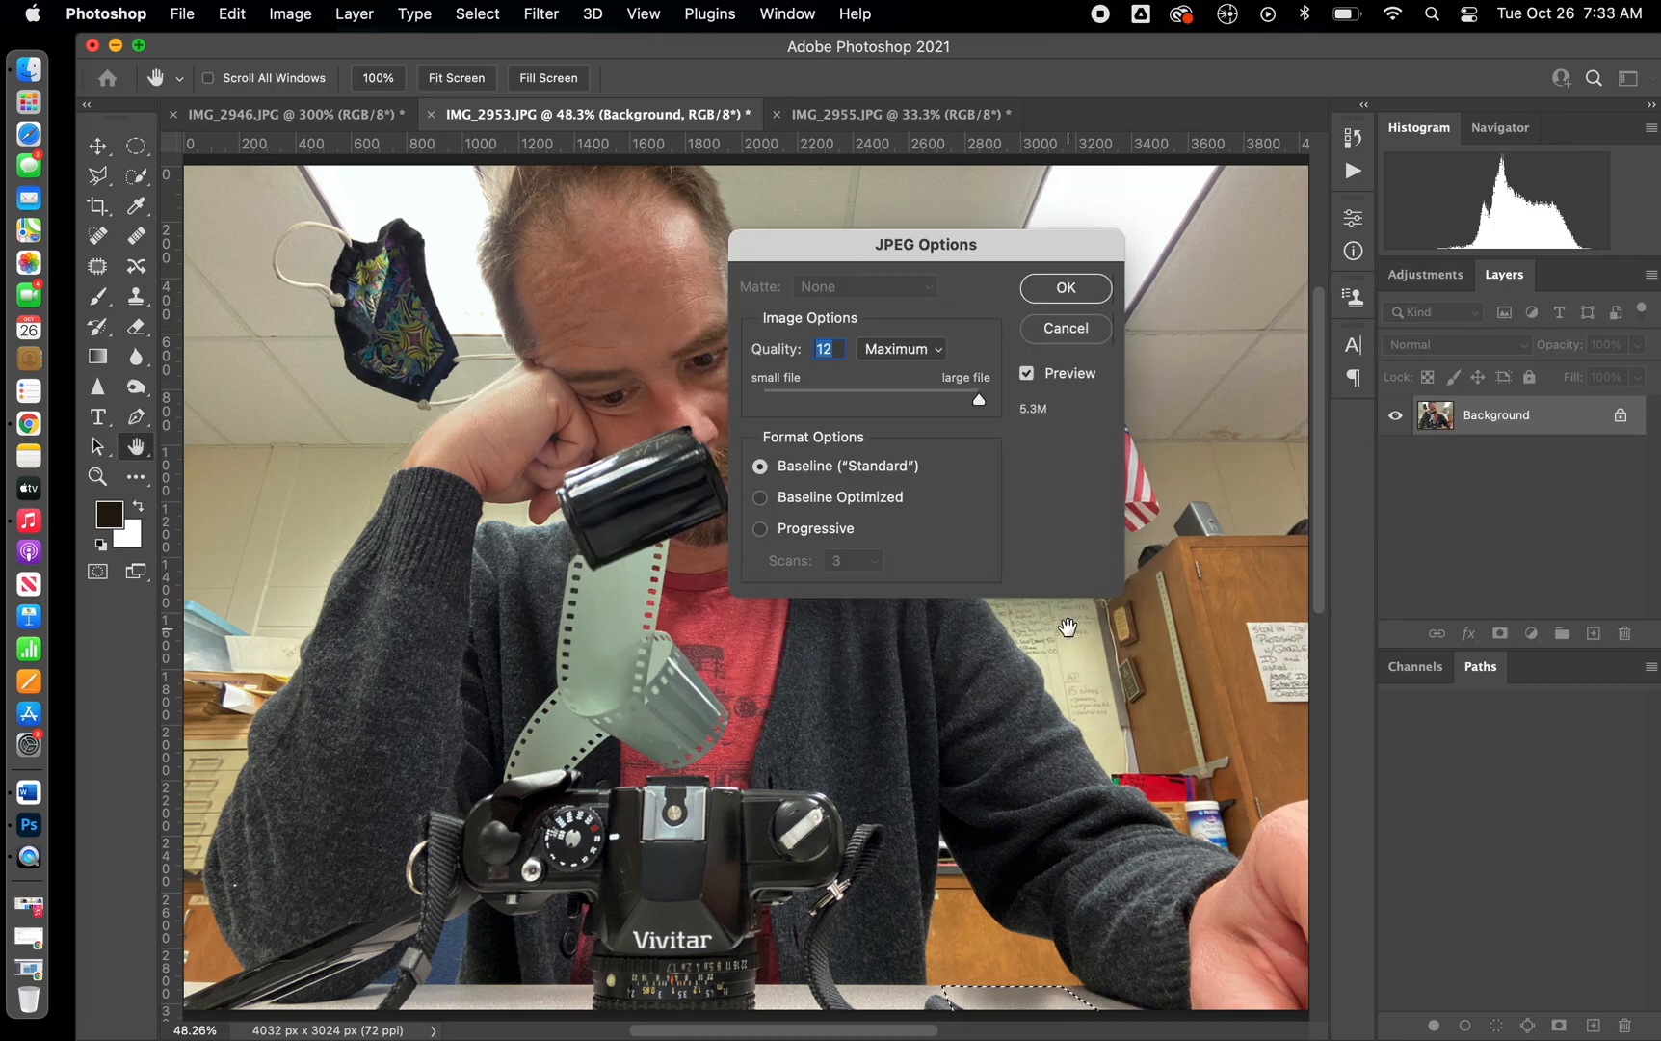
{"action": "left_click", "coordinate": [1079, 287]}
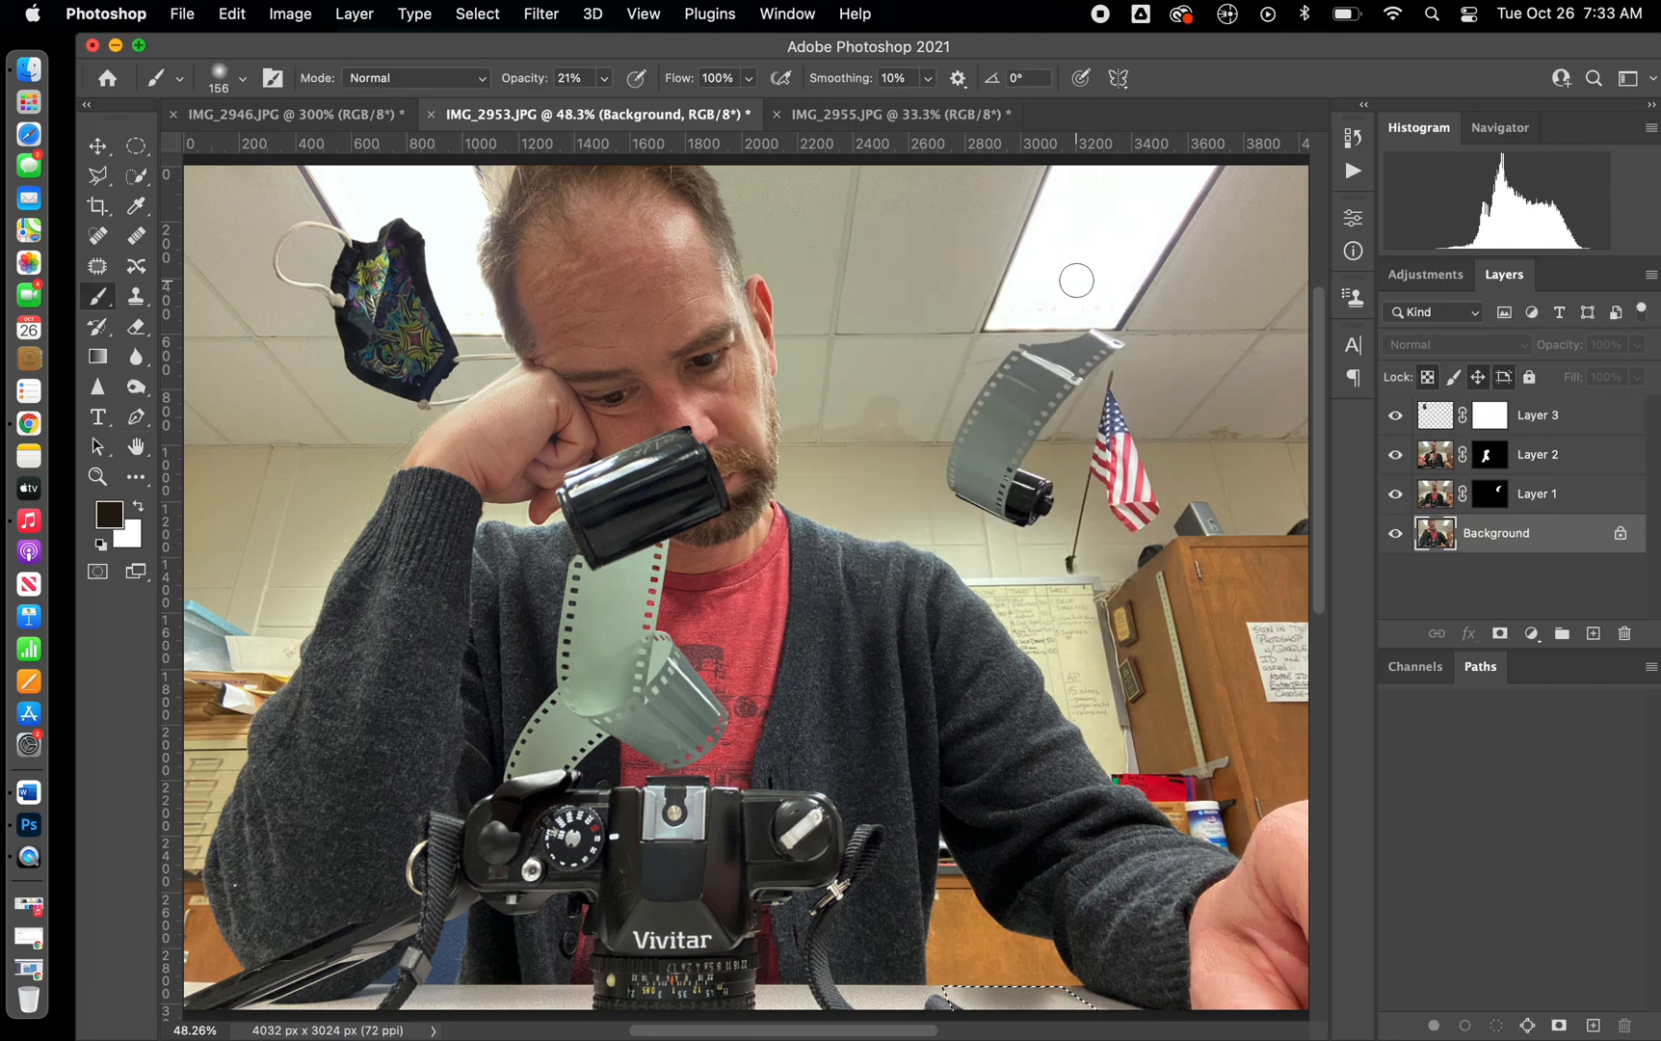